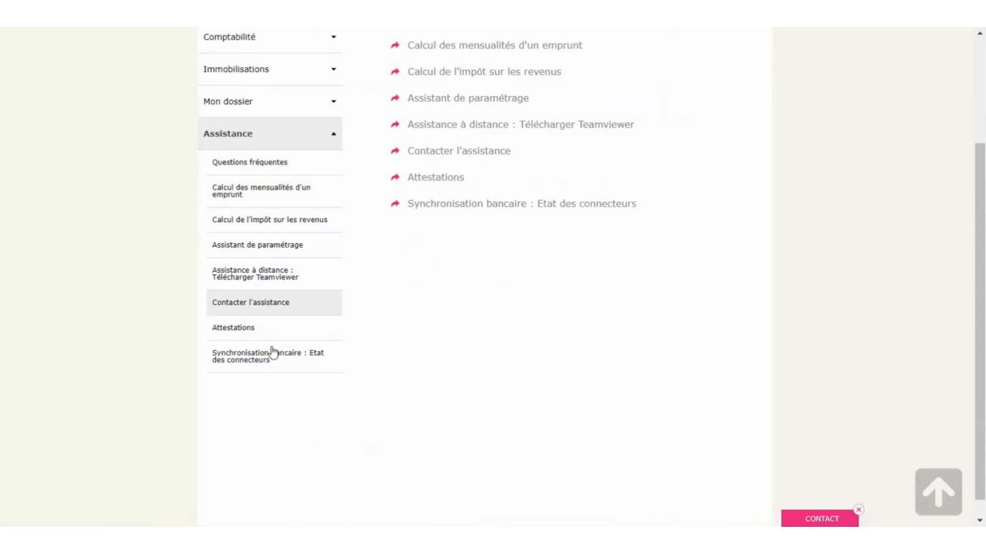
- Launch the setup wizard and accept the association identity, registration details and 2023 financial-year dates
left_click(259, 249)
left_click(490, 187)
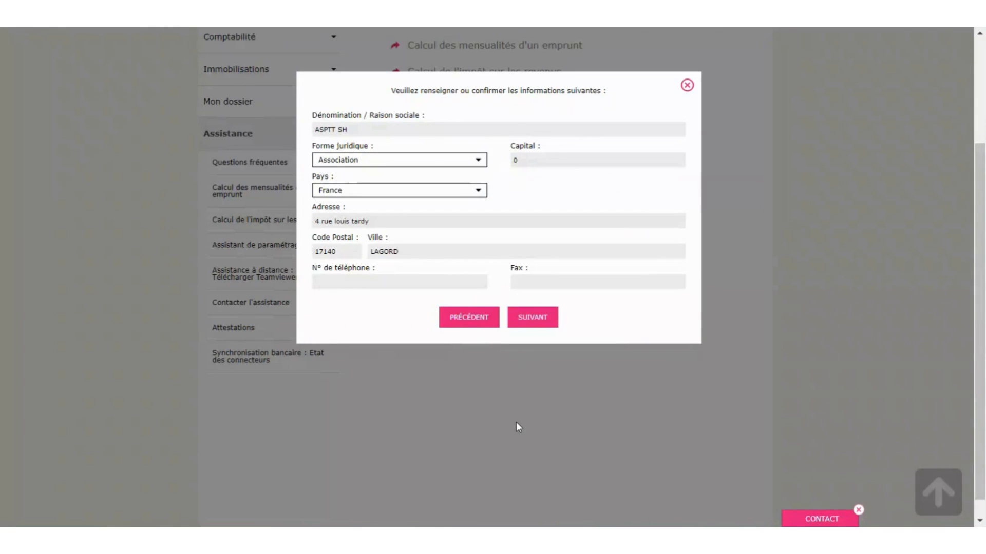
left_click(540, 319)
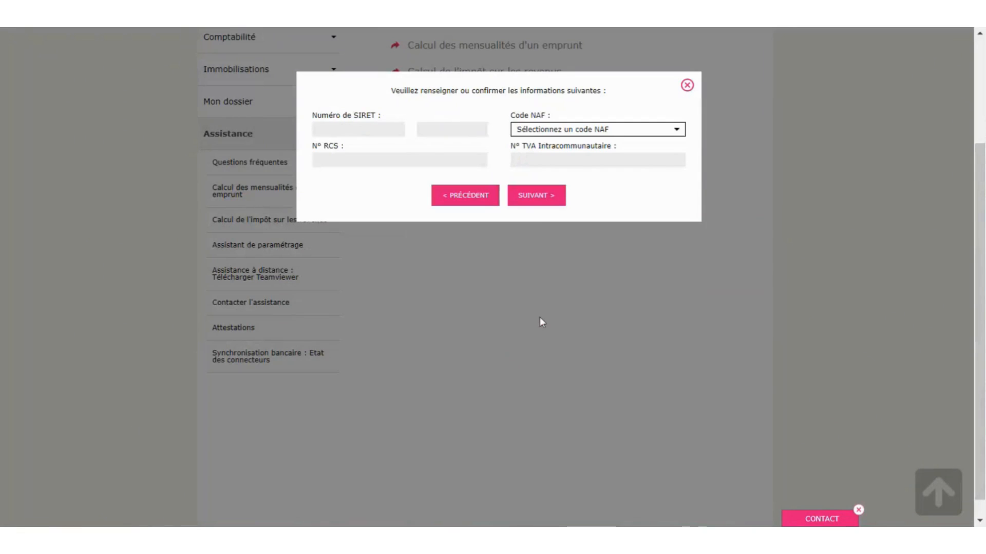
left_click(541, 201)
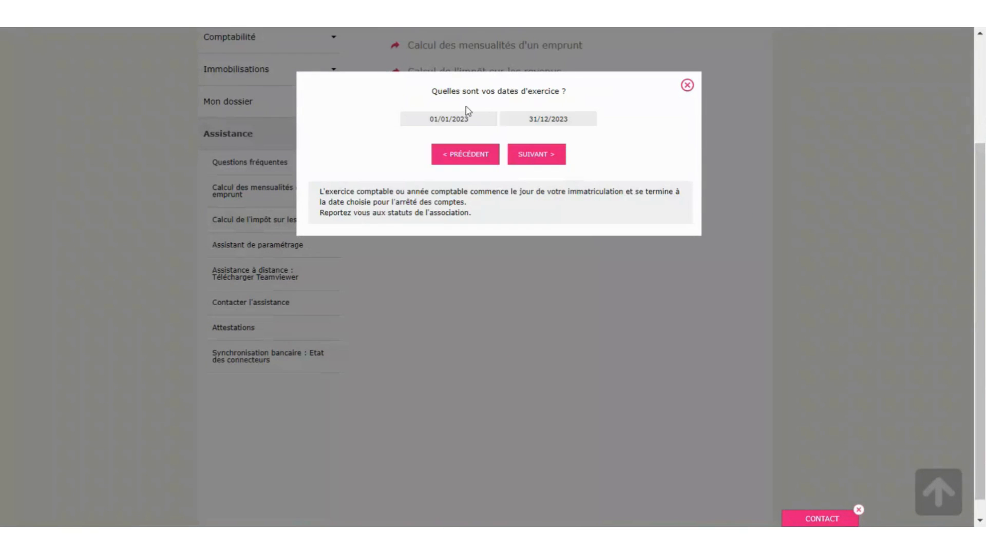
left_click(547, 161)
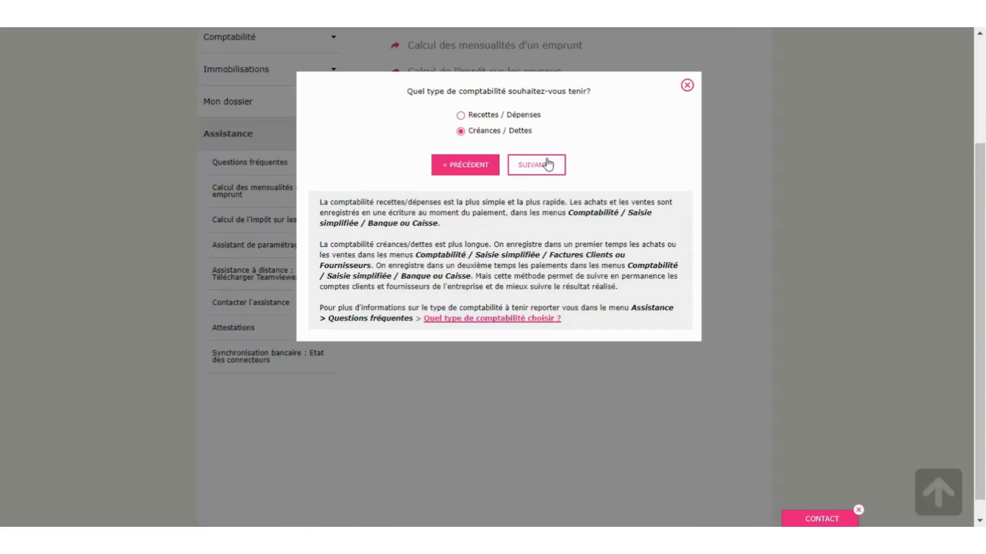
- Choose Recettes / Dépenses accounting and move on to the fiscal category question
left_click(460, 116)
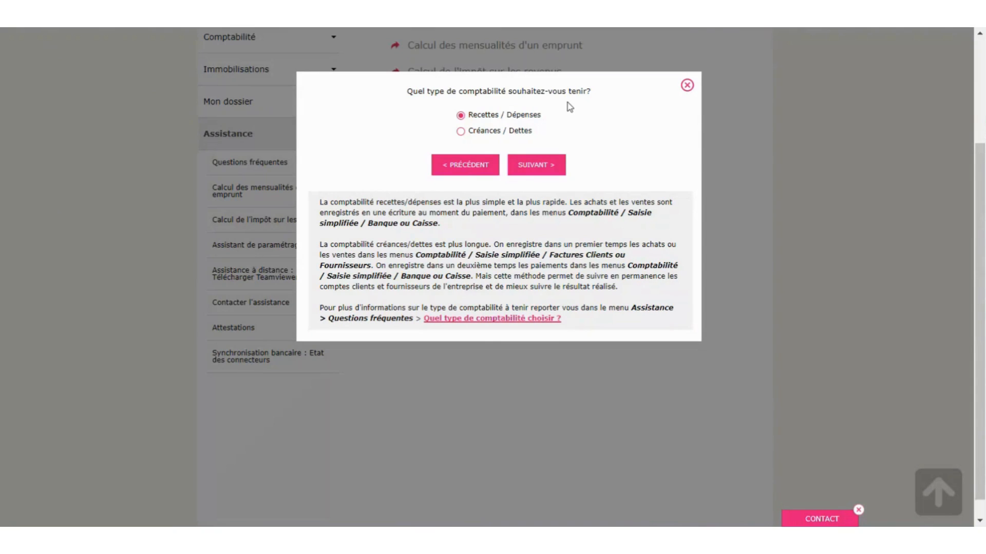
left_click(460, 131)
left_click(461, 116)
left_click(520, 168)
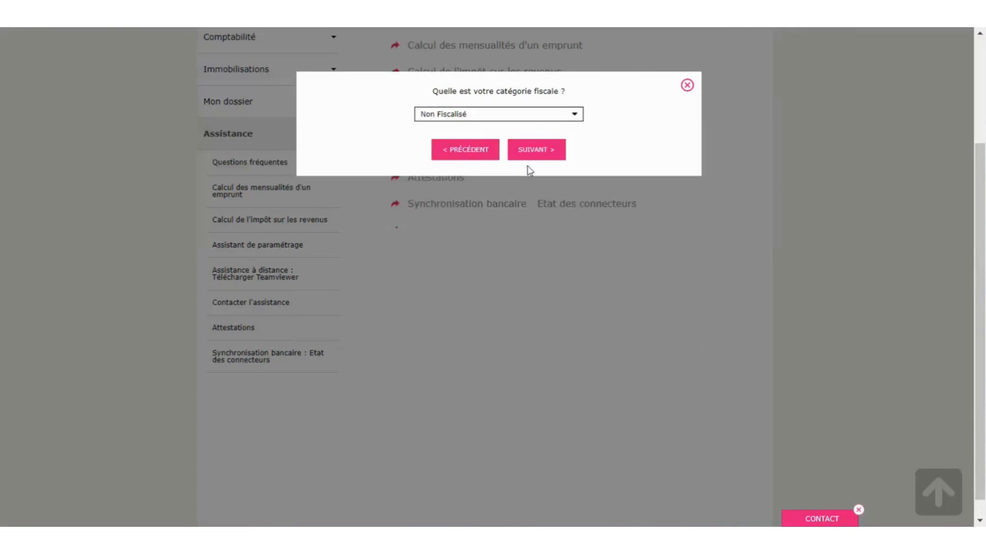
- Keep Non Fiscalisé, Association Omni-Sport activity, no VAT, the ASPTT logo and payment by transfer
left_click(533, 155)
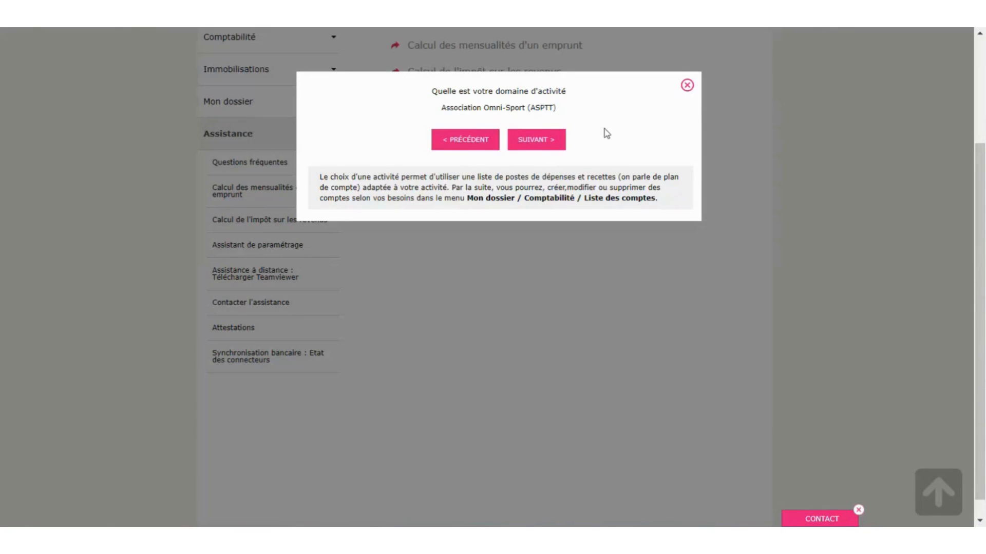
left_click(538, 145)
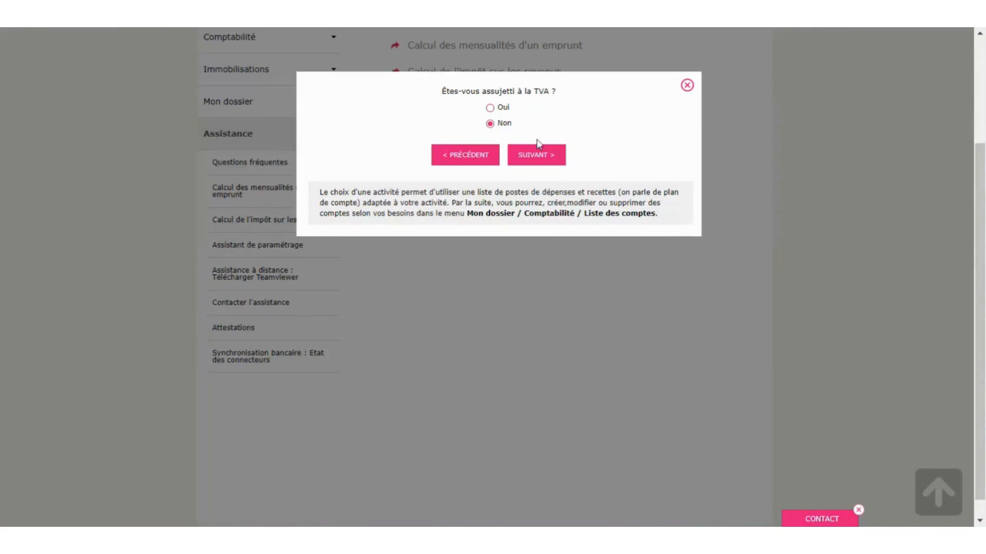
left_click(534, 157)
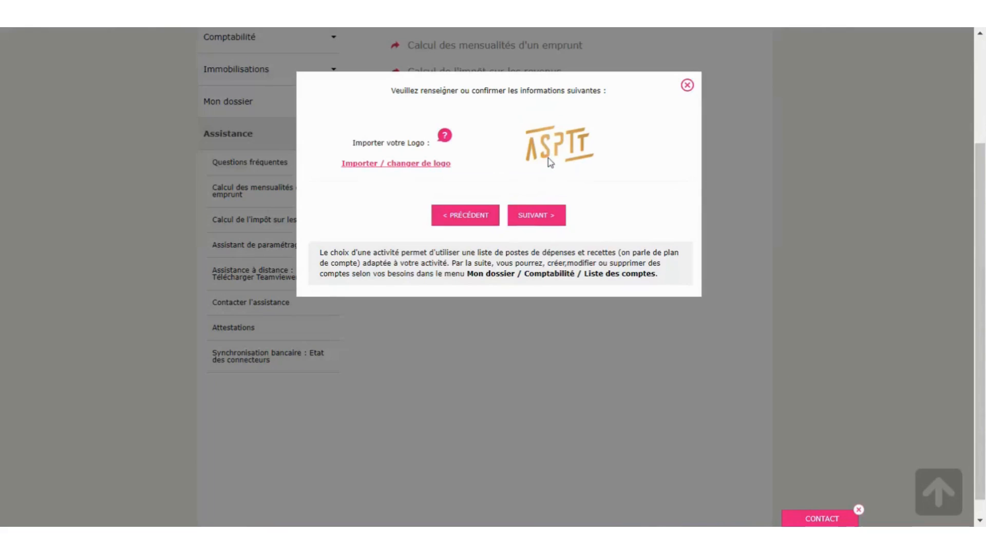
left_click(546, 219)
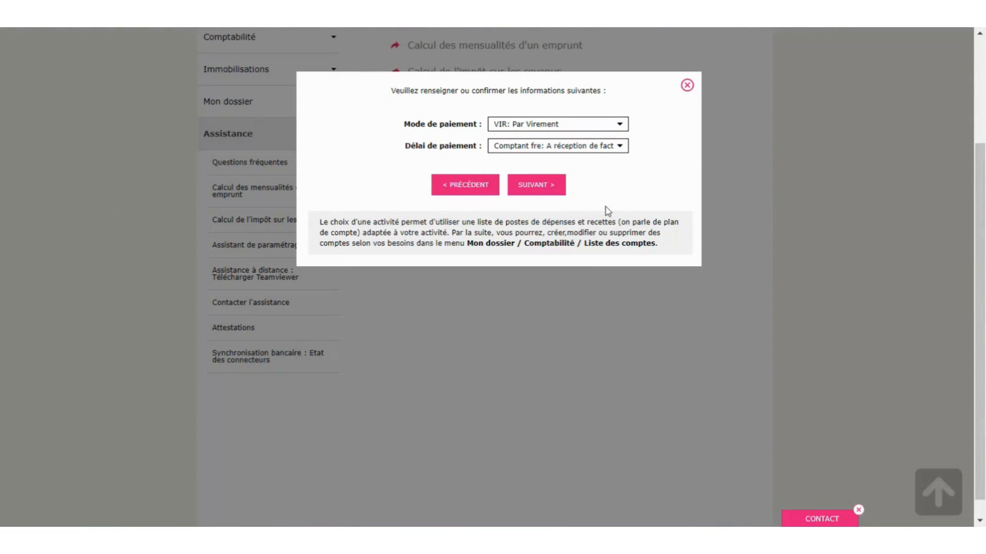
left_click(537, 187)
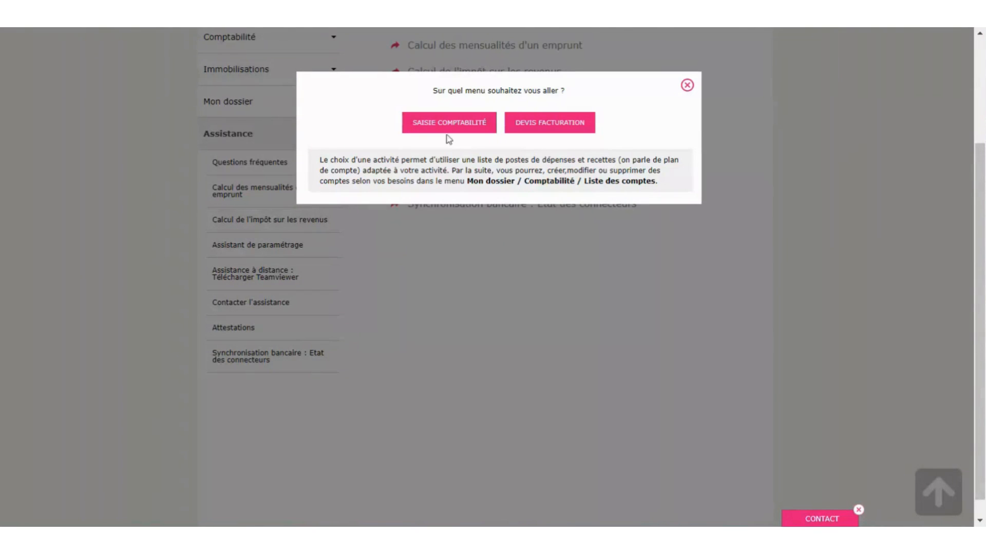
- Quit the setup wizard and collapse the Assistance section
left_click(687, 85)
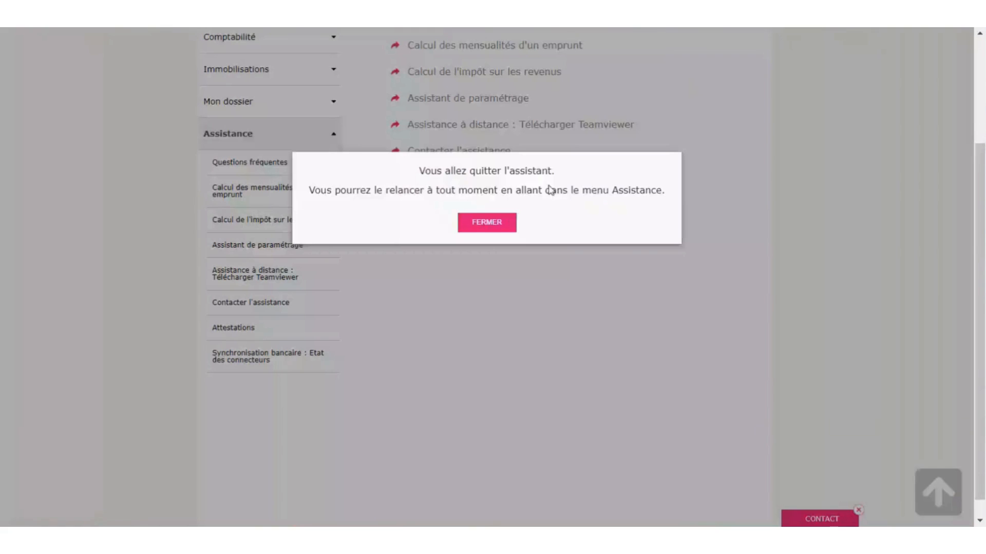
left_click(502, 224)
left_click(242, 134)
scroll(492, 301, "up", 3)
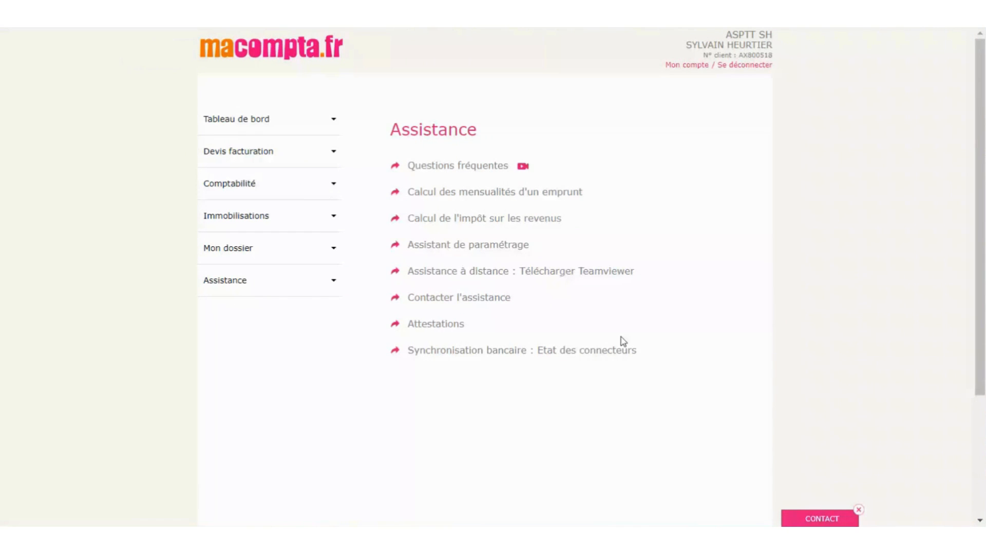
scroll(622, 342, "up", 2)
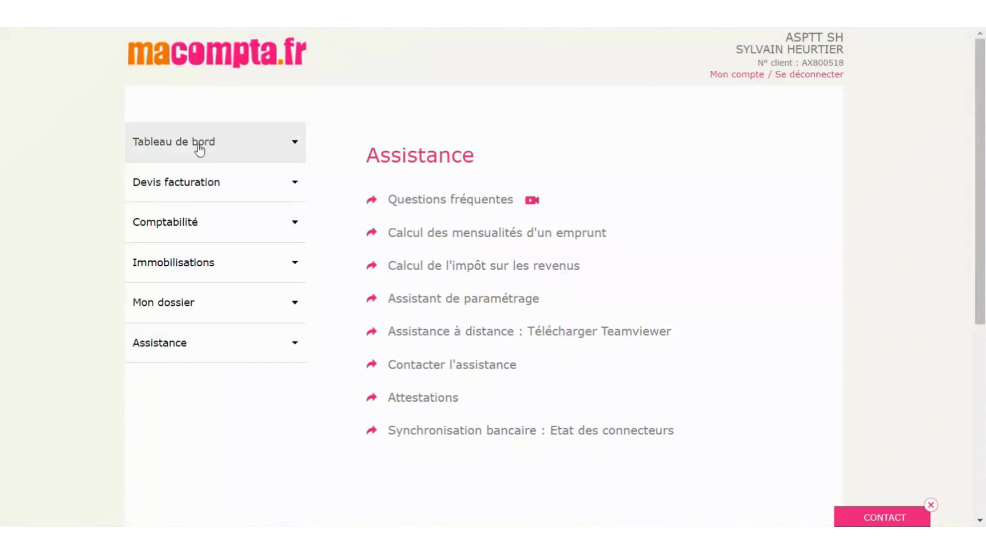
left_click(190, 308)
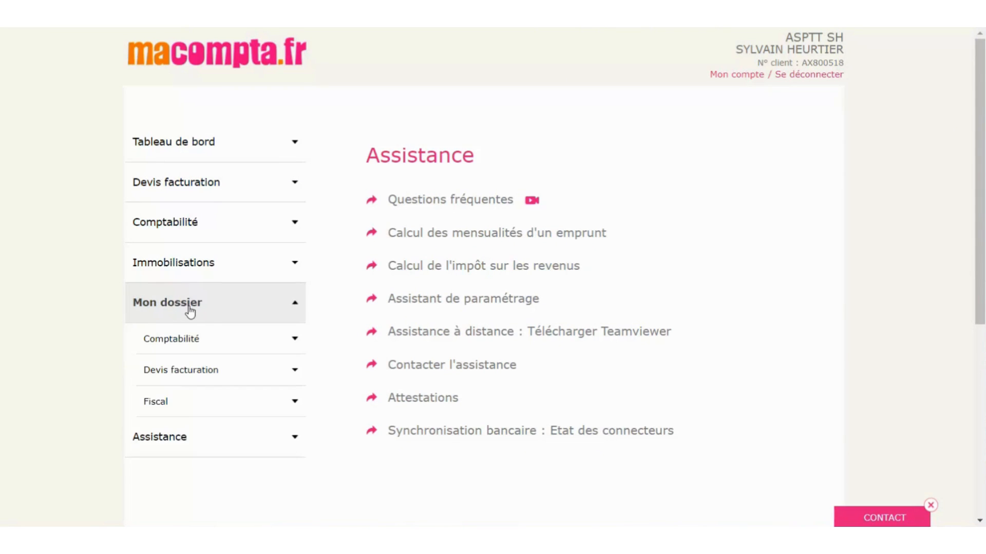
left_click(190, 309)
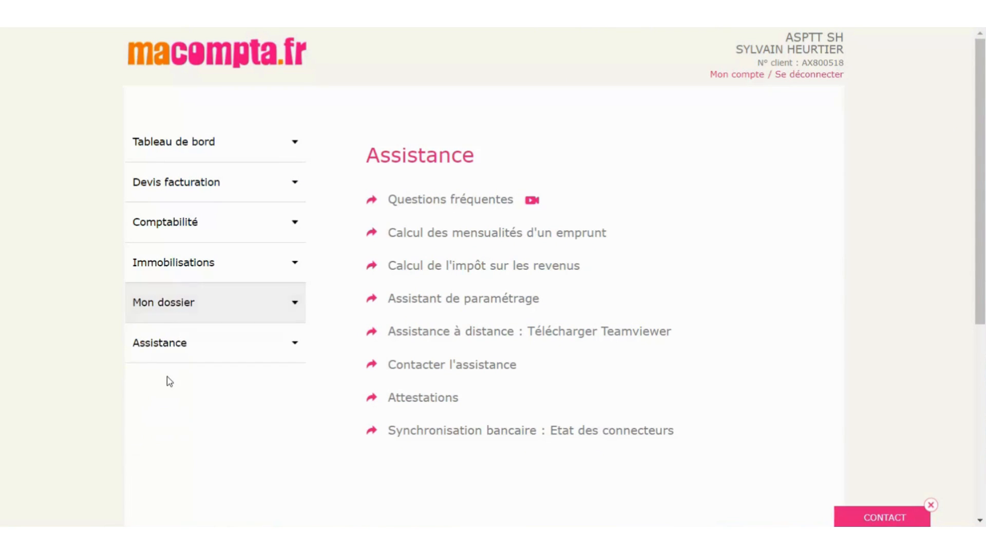
left_click(175, 349)
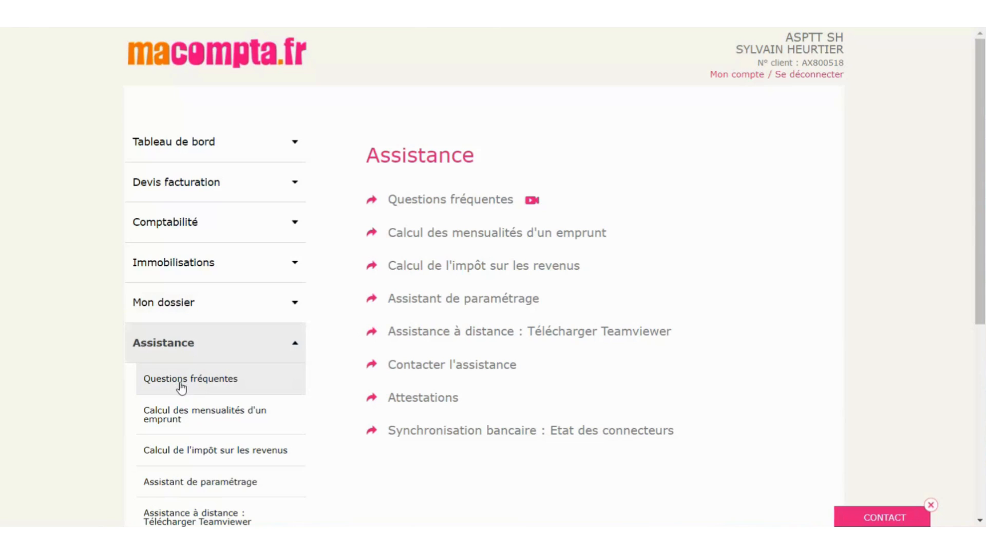
left_click(159, 346)
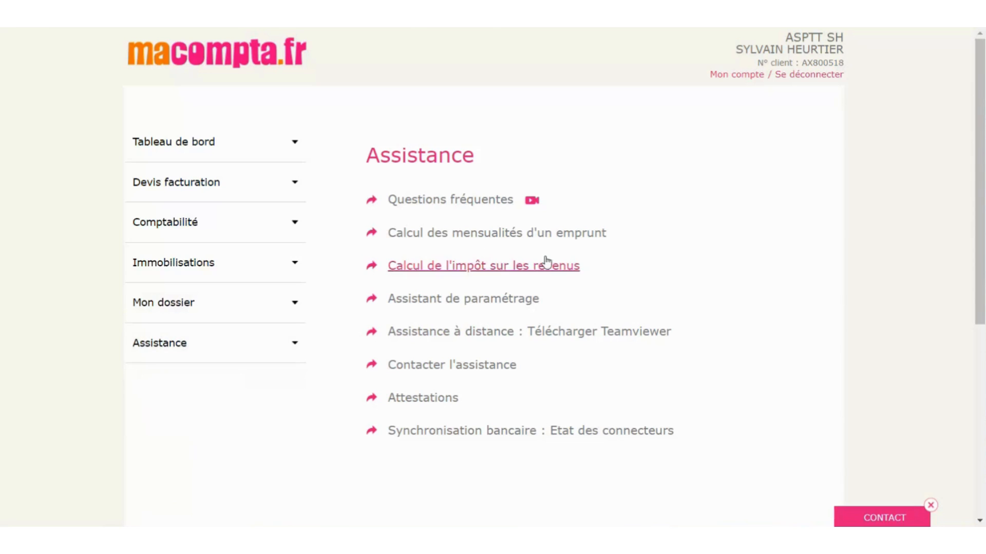
left_click(747, 79)
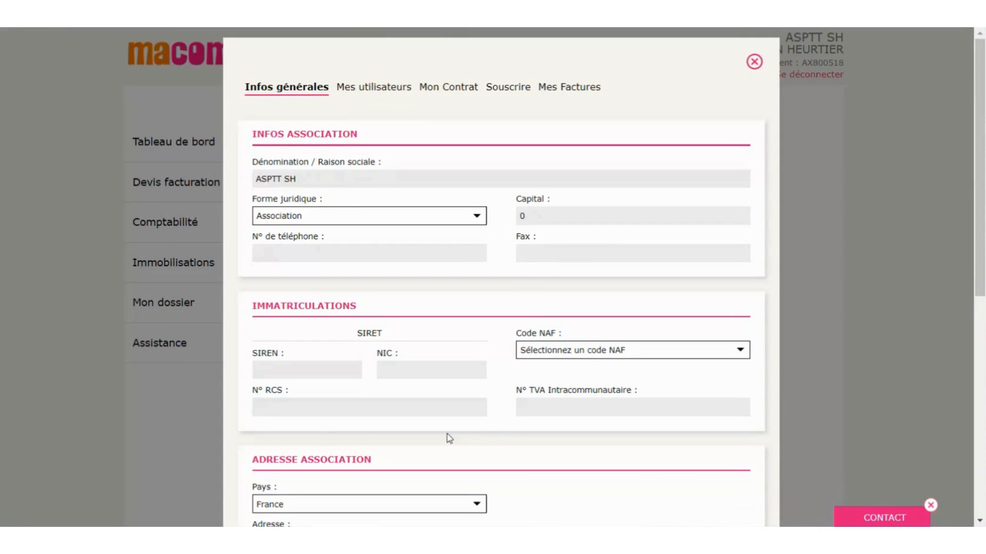
- Zoom out to review the account's general info, then go to the Mes utilisateurs section
scroll(486, 355, "down", 2)
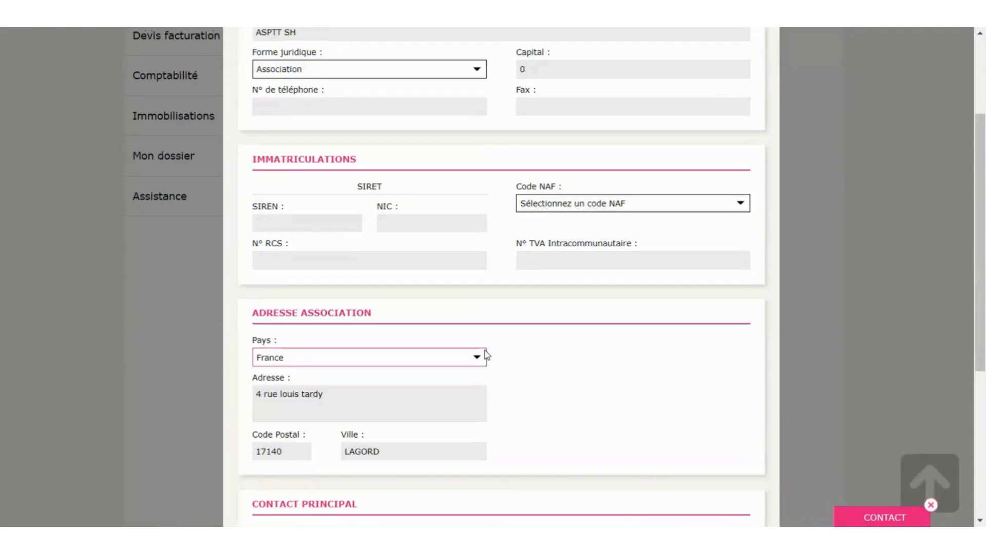
scroll(487, 354, "up", 3)
key("ctrl+minus")
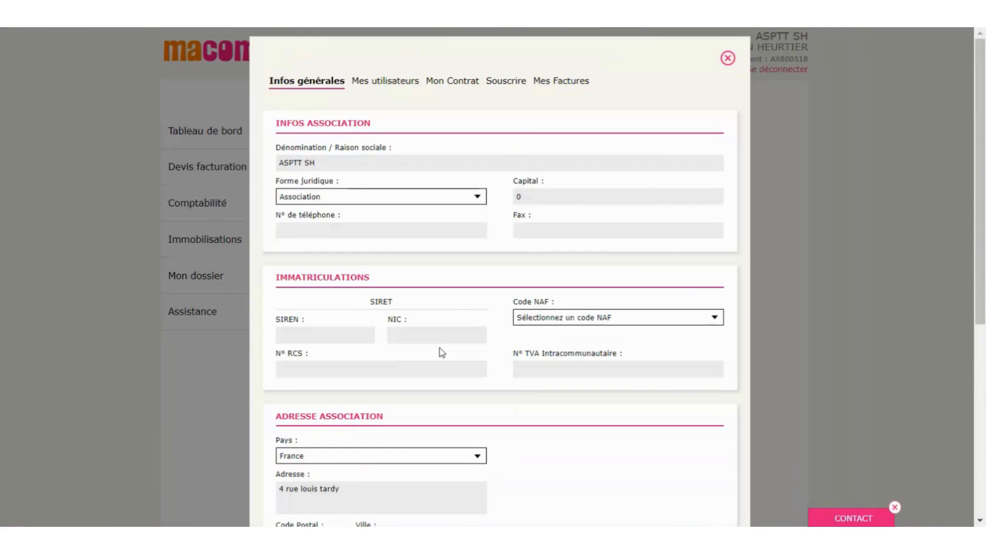
scroll(597, 362, "down", 5)
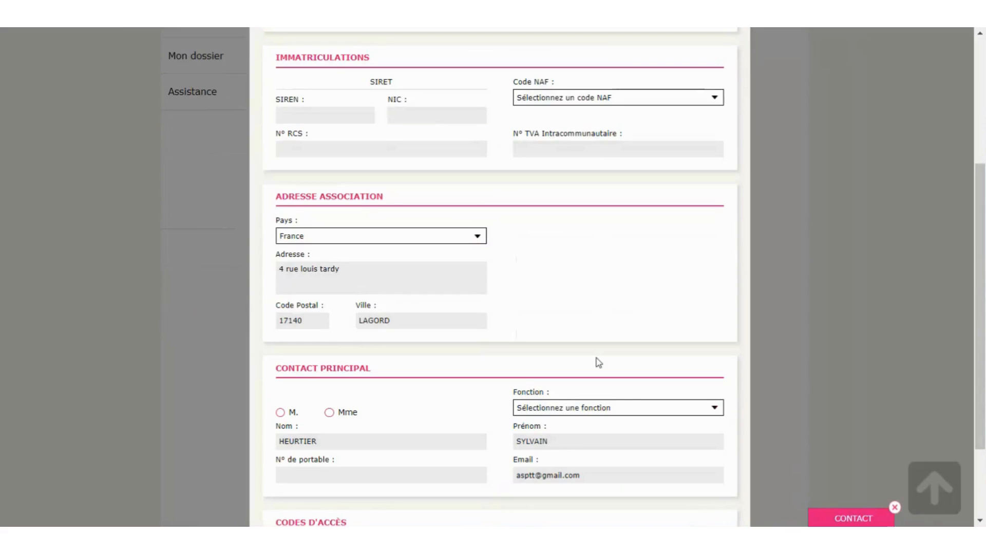
scroll(598, 362, "up", 5)
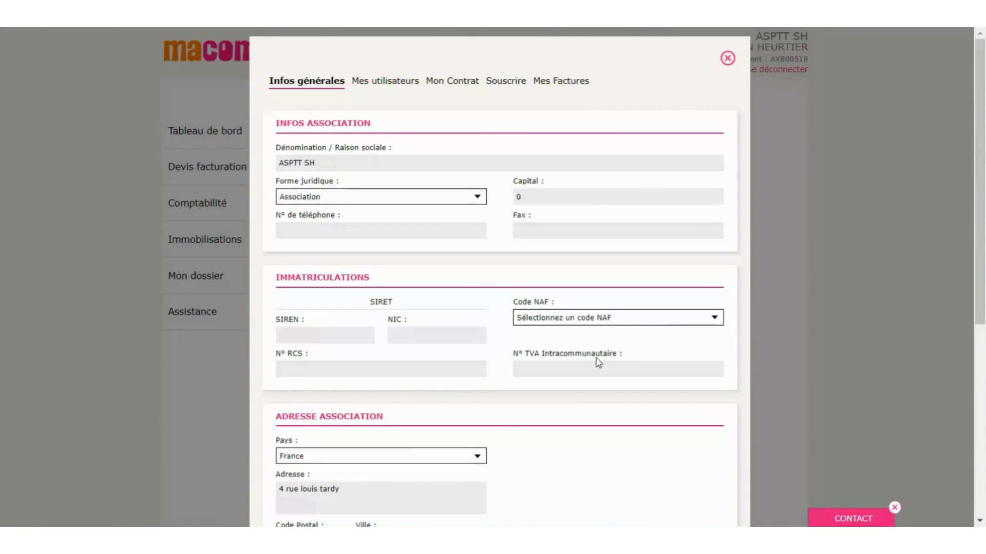
scroll(598, 363, "down", 6)
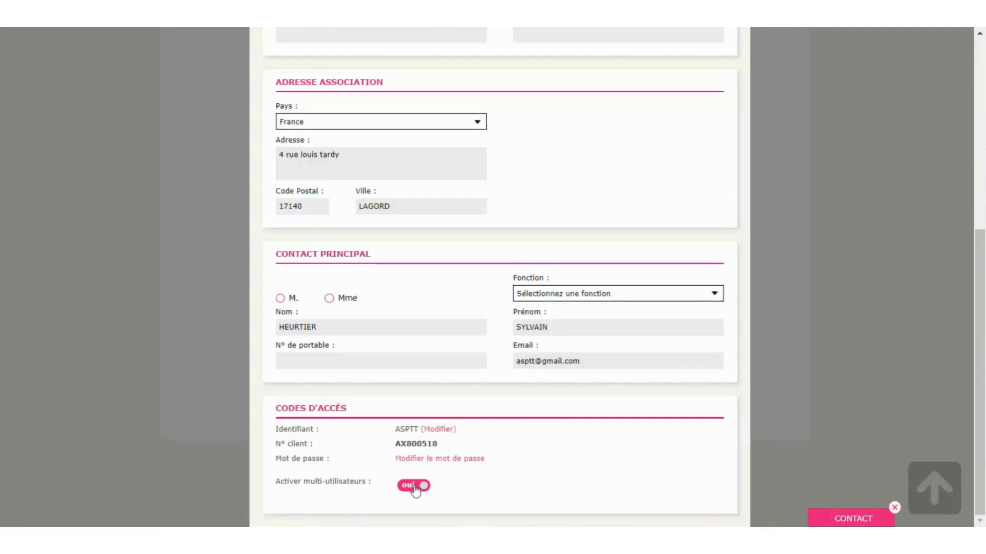
scroll(546, 485, "up", 7)
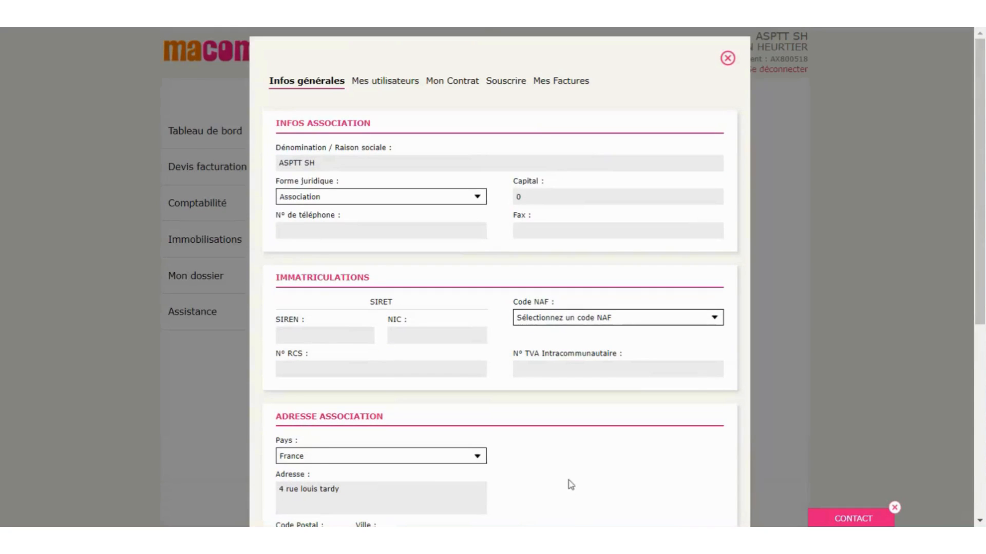
left_click(397, 88)
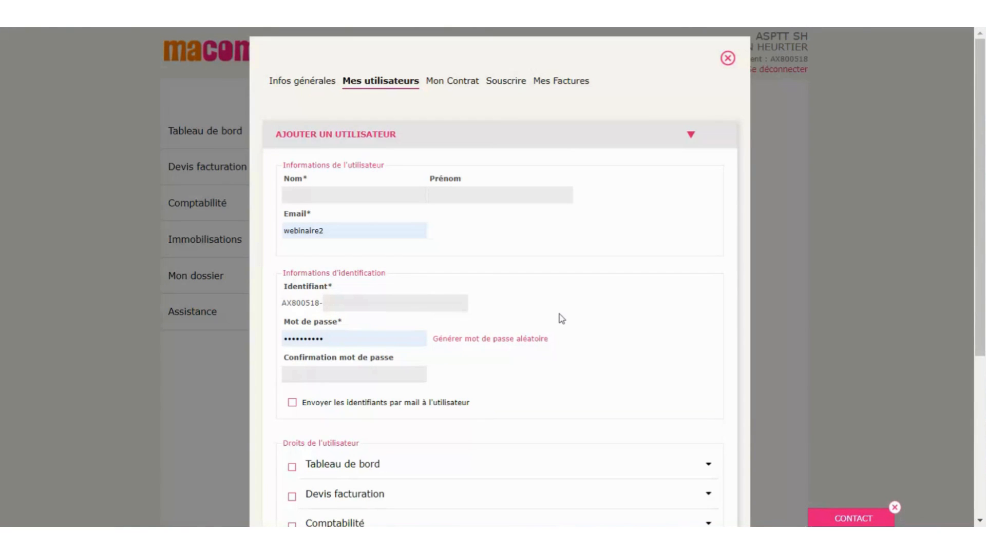
- Limit the new user's Comptabilité rights to the Banque tennis de table simplified-entry journal
scroll(561, 319, "down", 2)
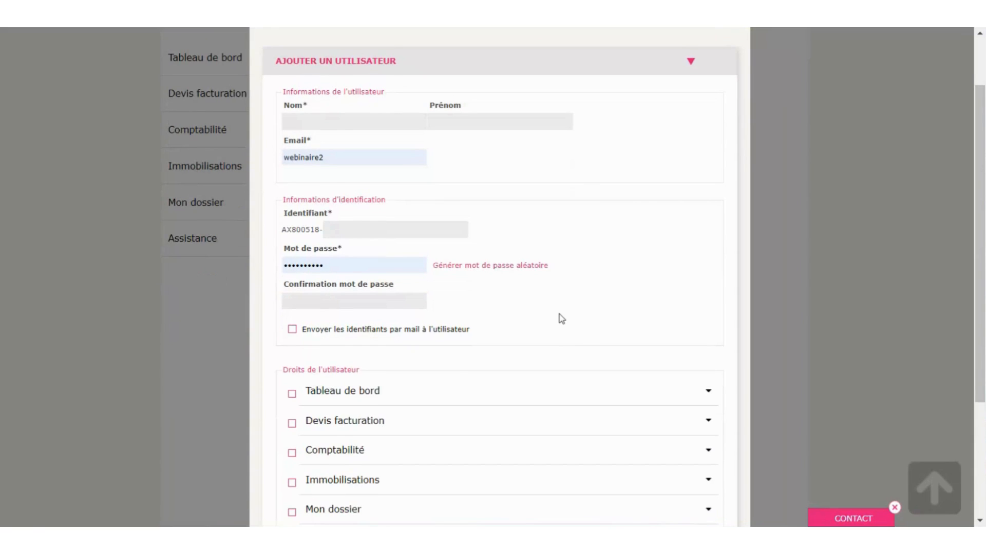
scroll(578, 319, "down", 3)
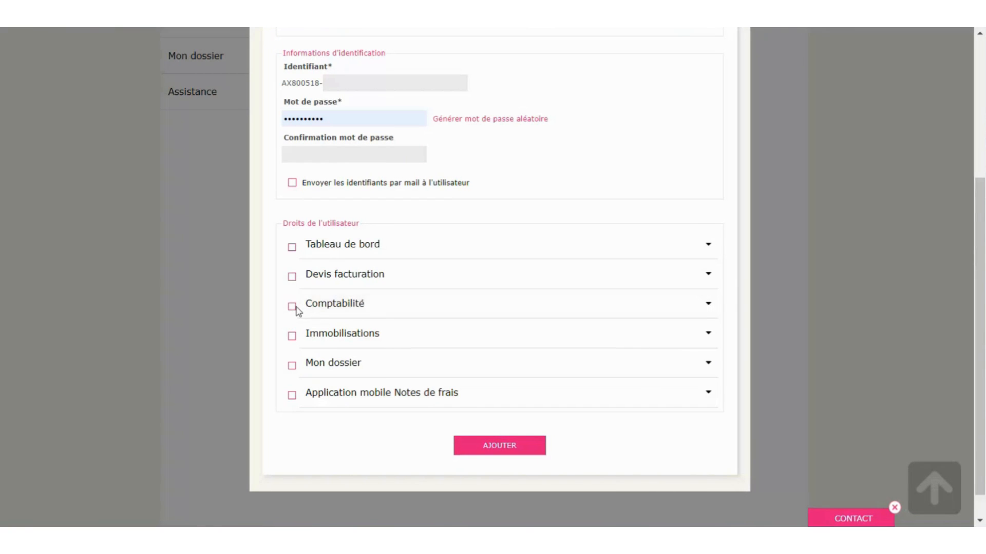
left_click(326, 309)
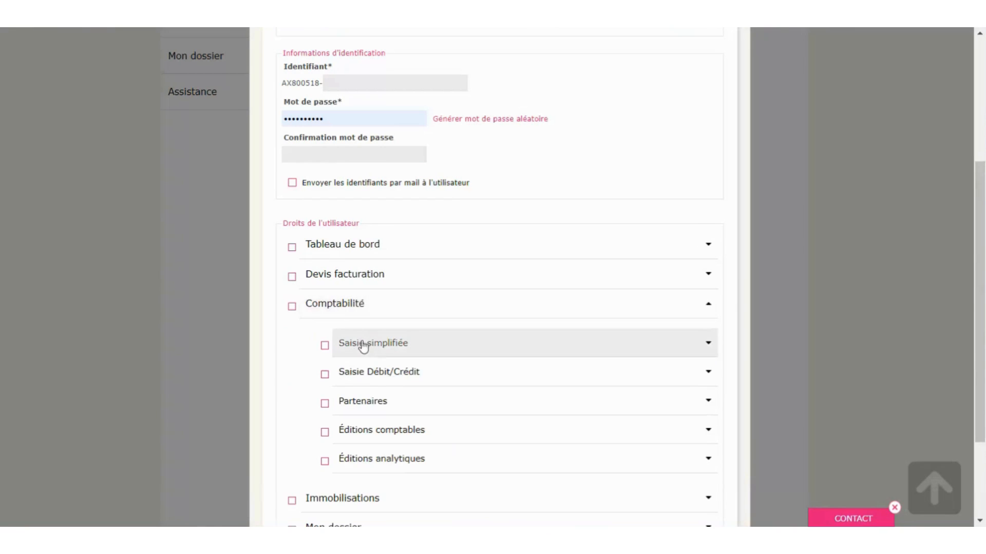
left_click(388, 351)
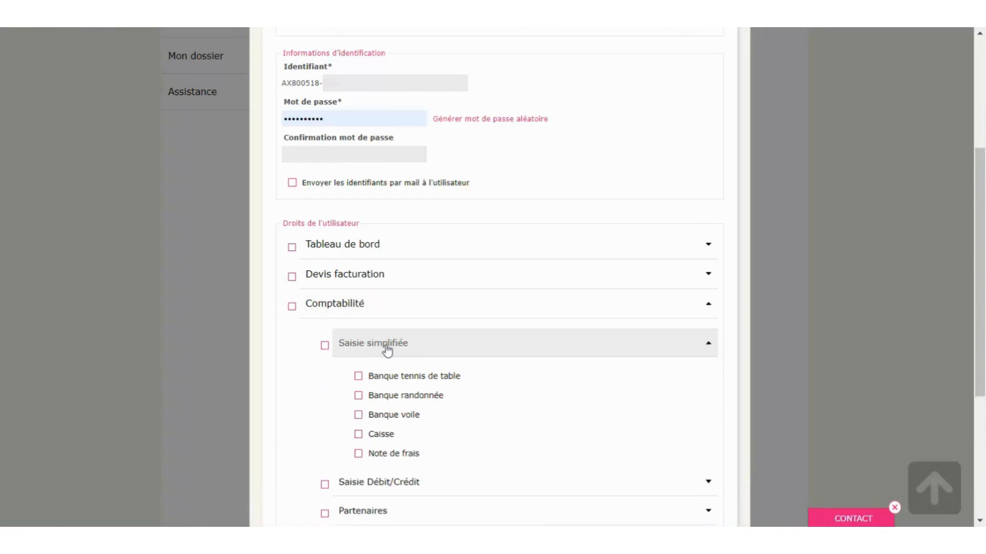
scroll(539, 312, "down", 2)
left_click(358, 304)
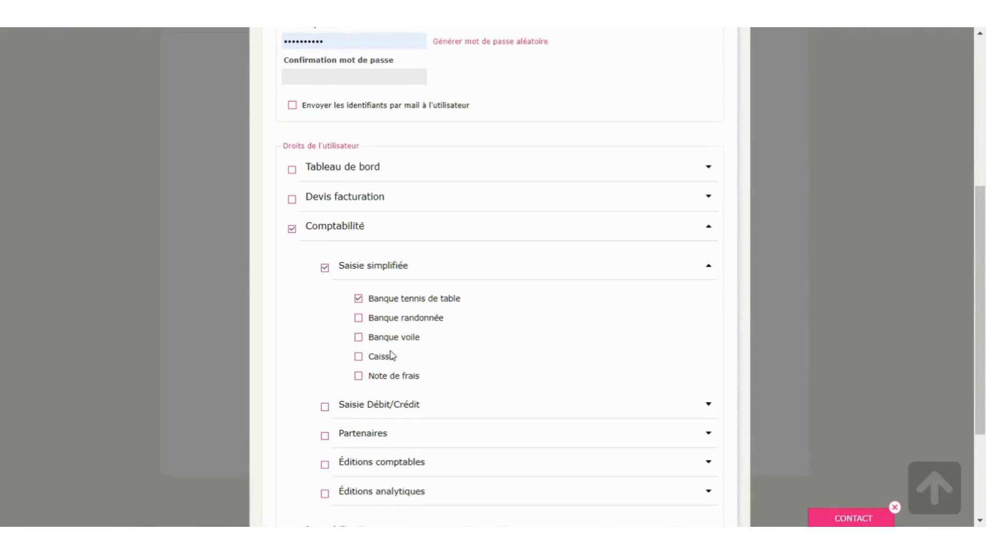
- Review the user form back to the top and close the user-account dialog
scroll(411, 349, "down", 3)
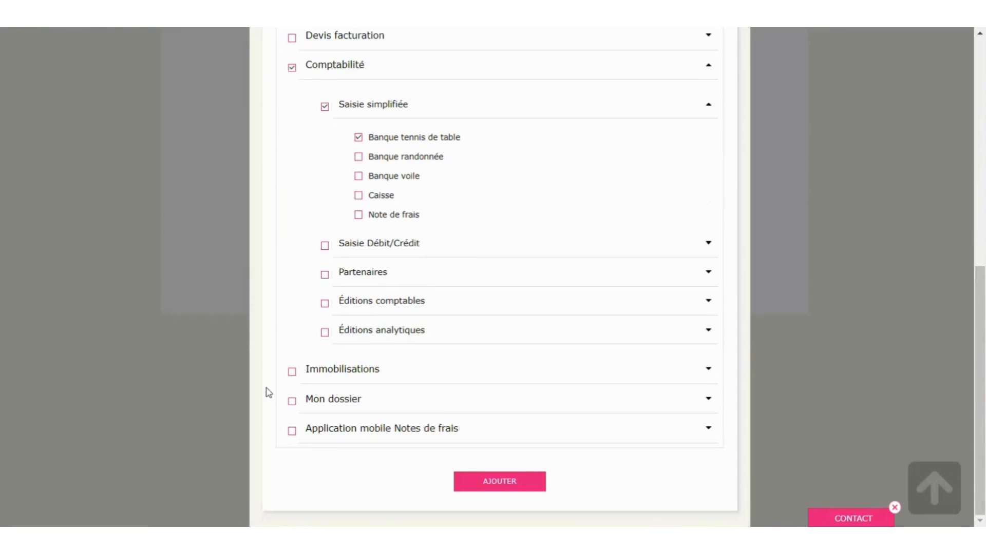
scroll(456, 383, "up", 5)
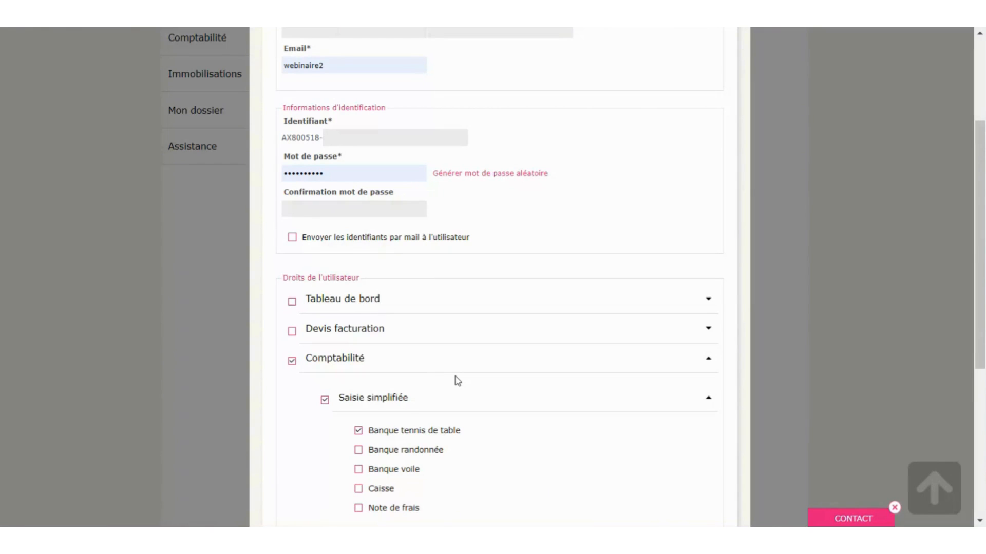
scroll(448, 379, "up", 3)
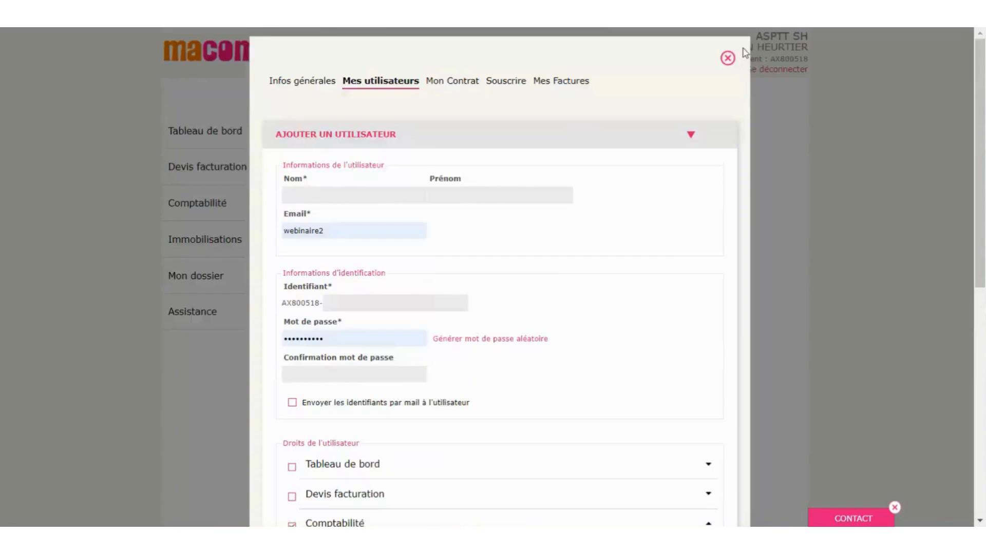
left_click(728, 58)
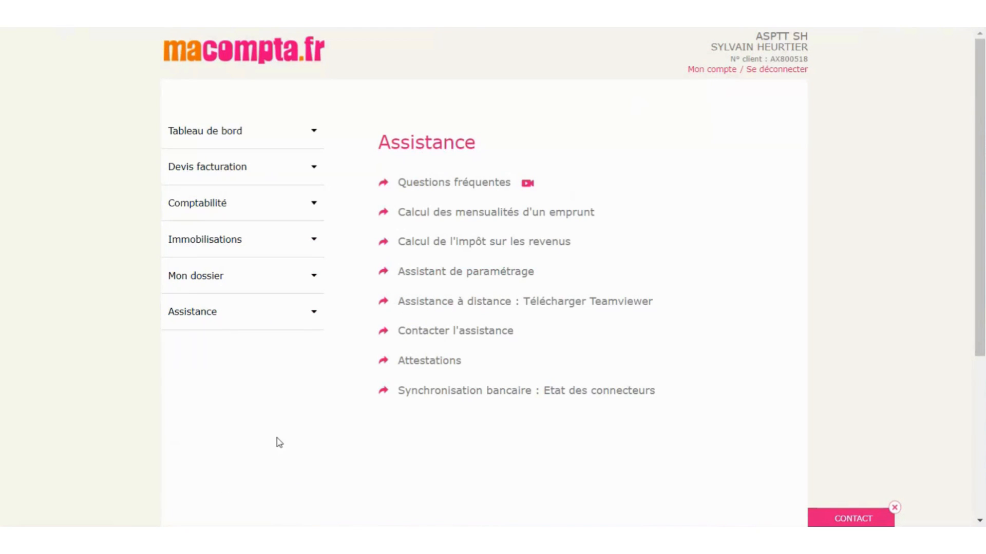
- Bring up Mon dossier comptable's Paramétrage page showing 2023 dates and Recettes / Dépenses
left_click(202, 281)
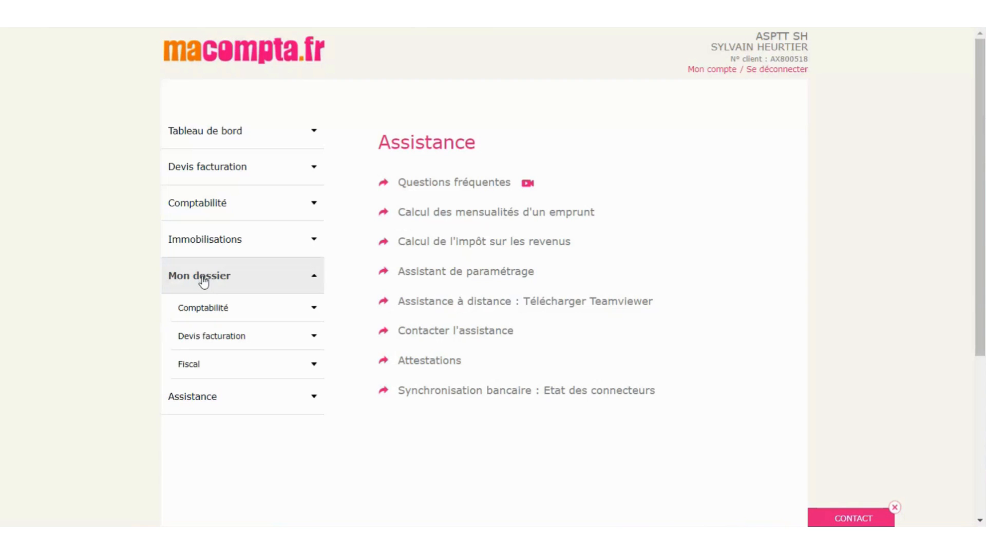
left_click(218, 314)
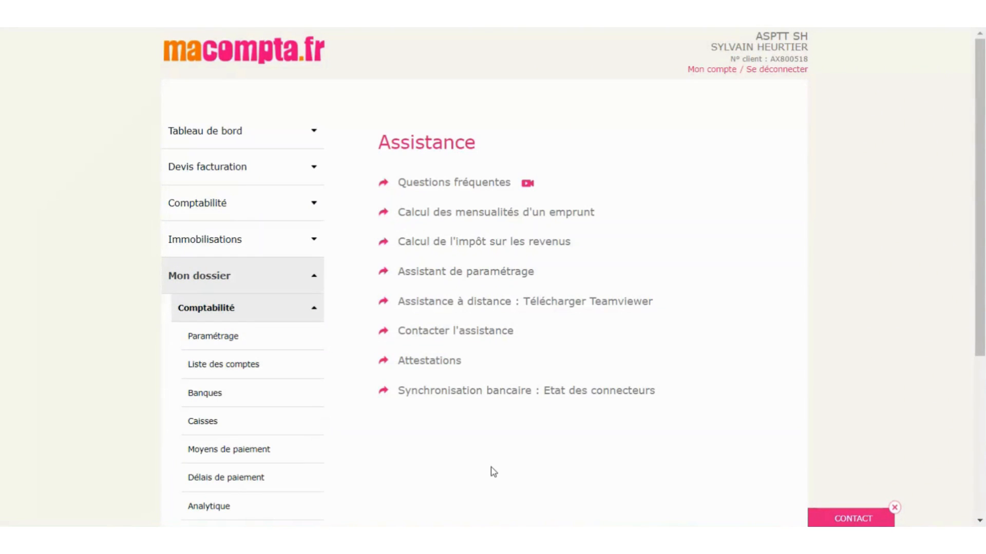
scroll(493, 473, "down", 3)
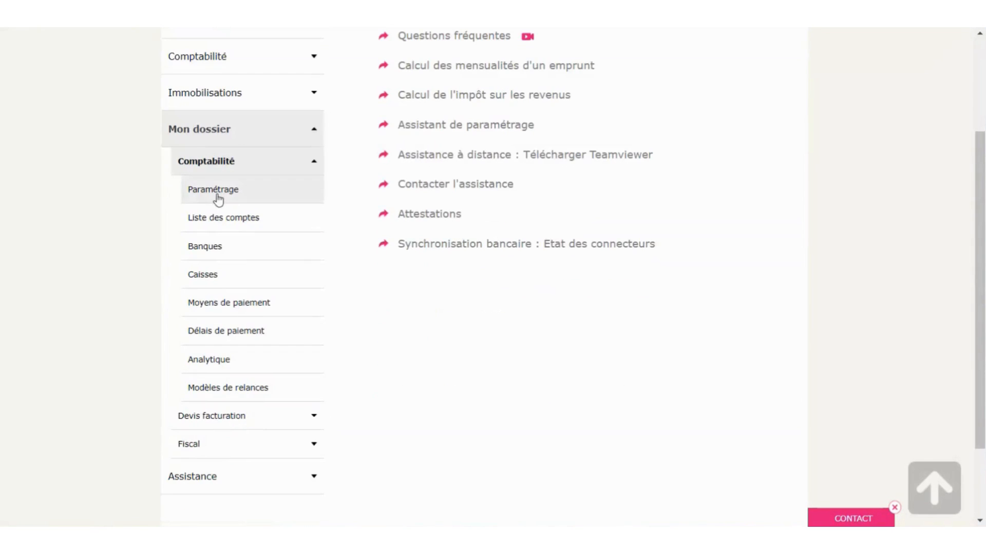
left_click(218, 195)
scroll(526, 387, "up", 3)
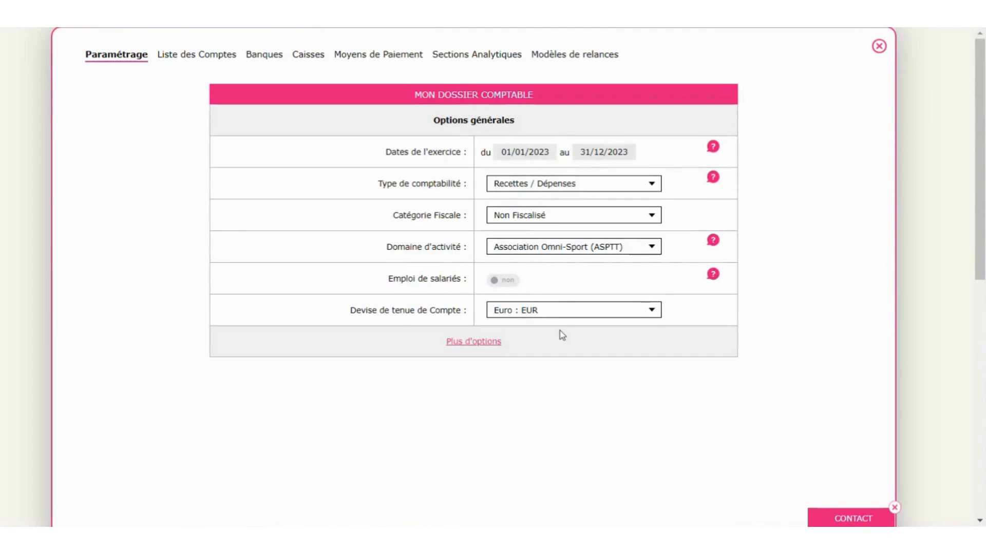
- Set Saisie comptabilité analytique to non under Plus d'options, then show the Liste des Comptes
left_click(492, 342)
scroll(838, 250, "down", 1)
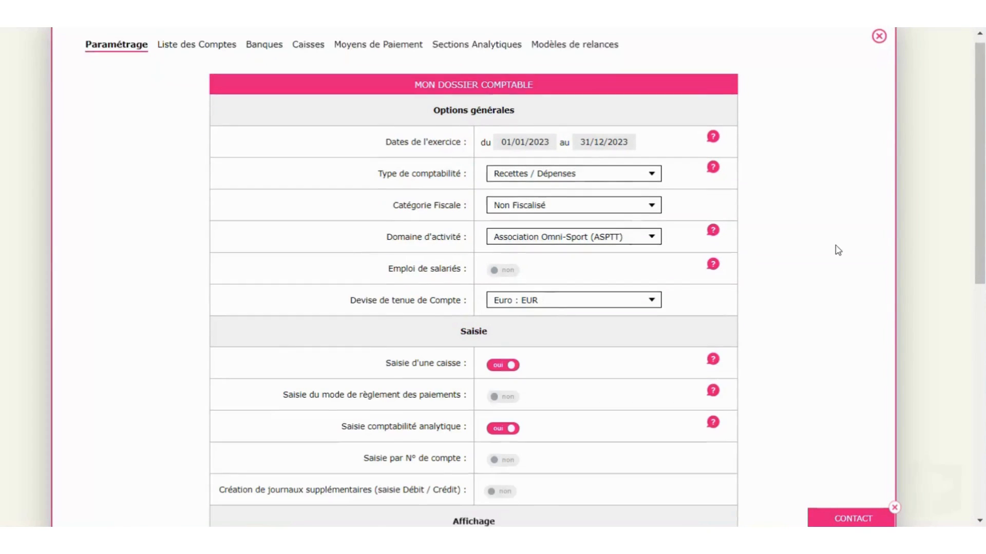
scroll(838, 250, "down", 3)
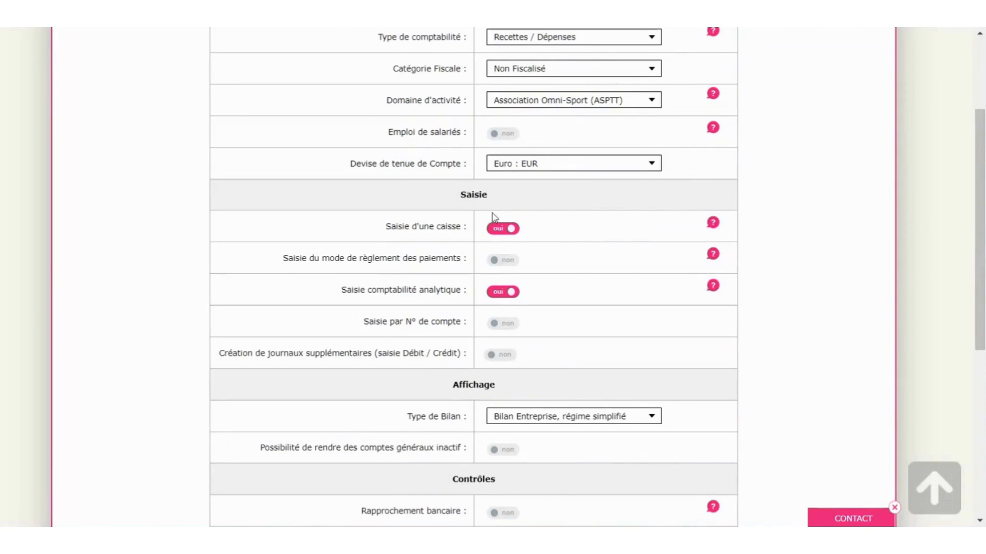
left_click(504, 292)
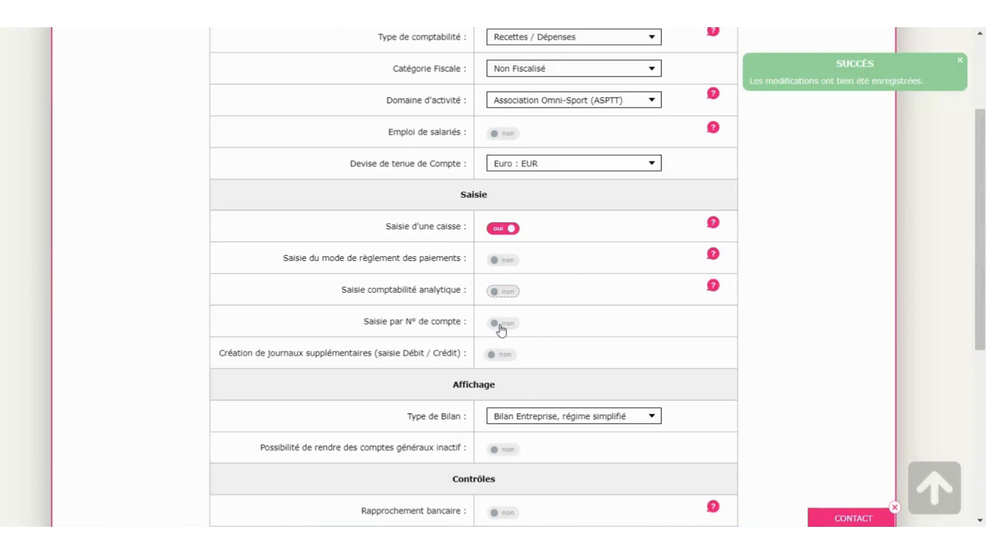
scroll(566, 322, "down", 3)
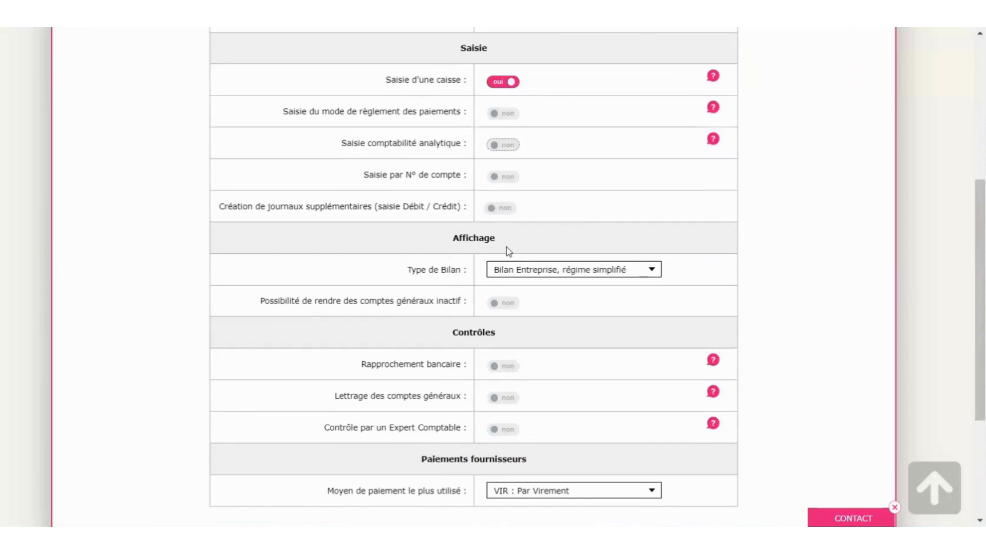
scroll(606, 388, "down", 3)
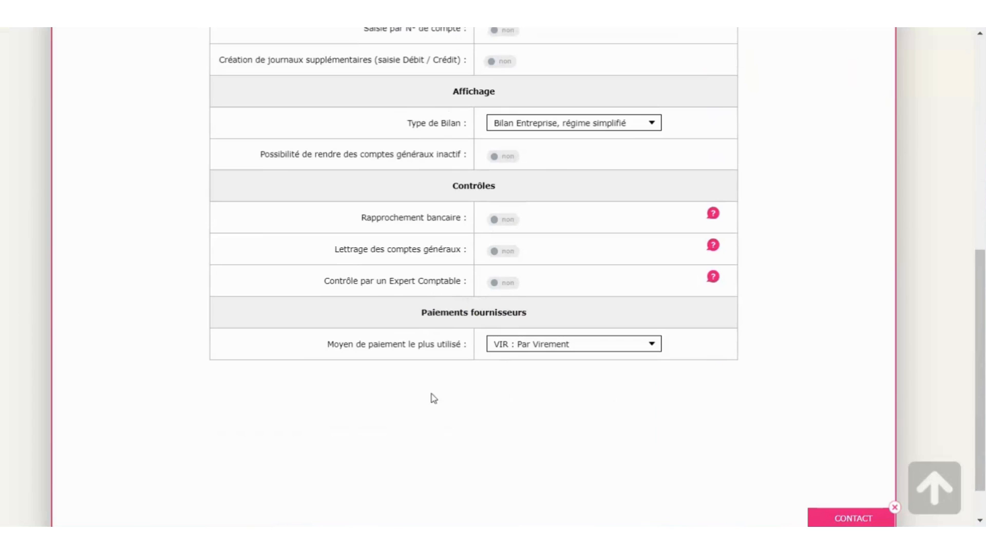
scroll(528, 341, "up", 9)
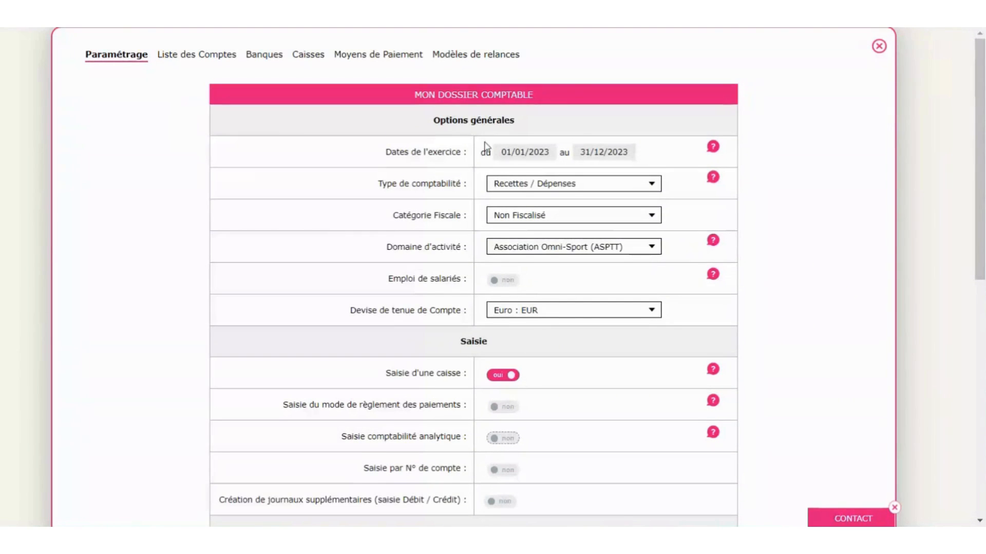
scroll(519, 390, "down", 4)
scroll(516, 389, "up", 4)
left_click(194, 55)
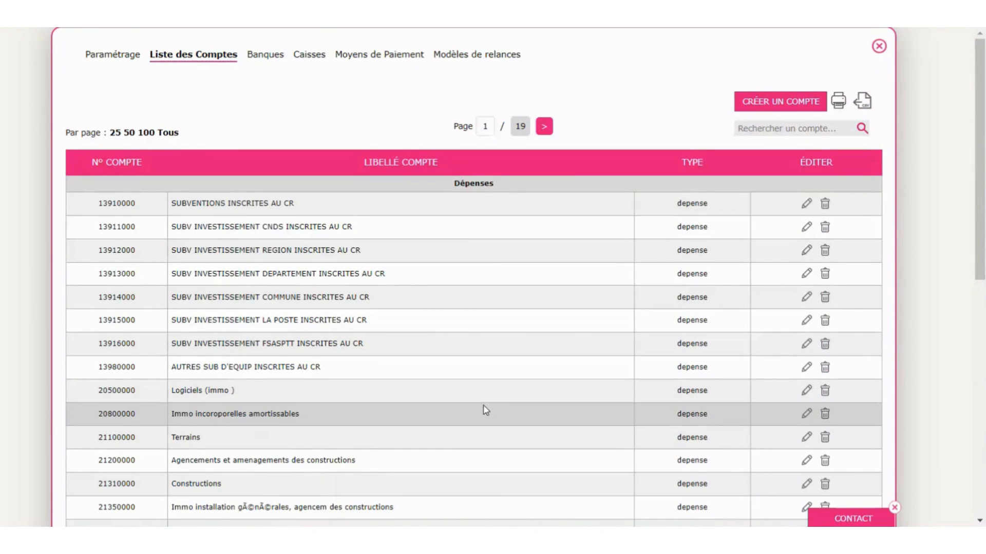
- Browse the chart of accounts, then show the Banques list with its three bank accounts
scroll(483, 406, "down", 4)
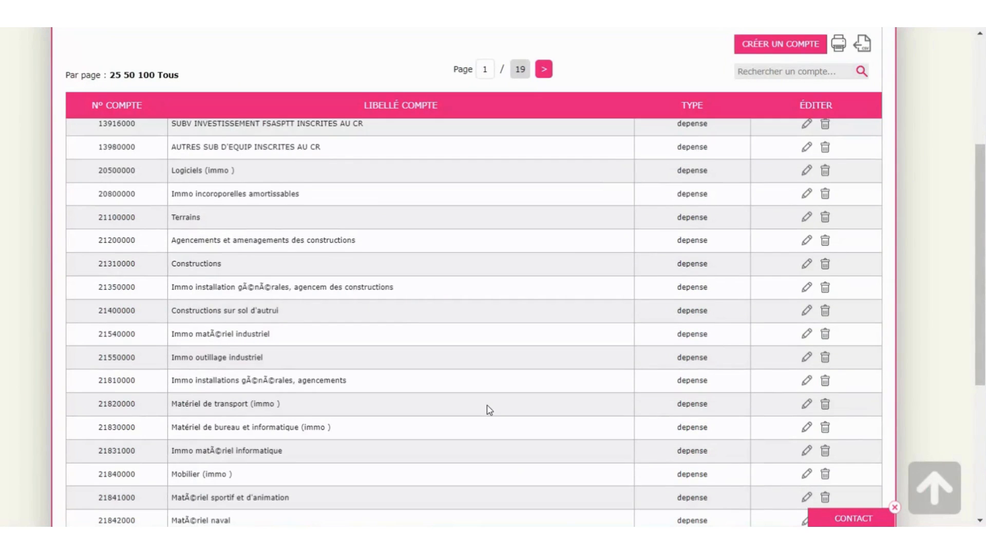
scroll(488, 409, "down", 6)
scroll(486, 410, "up", 7)
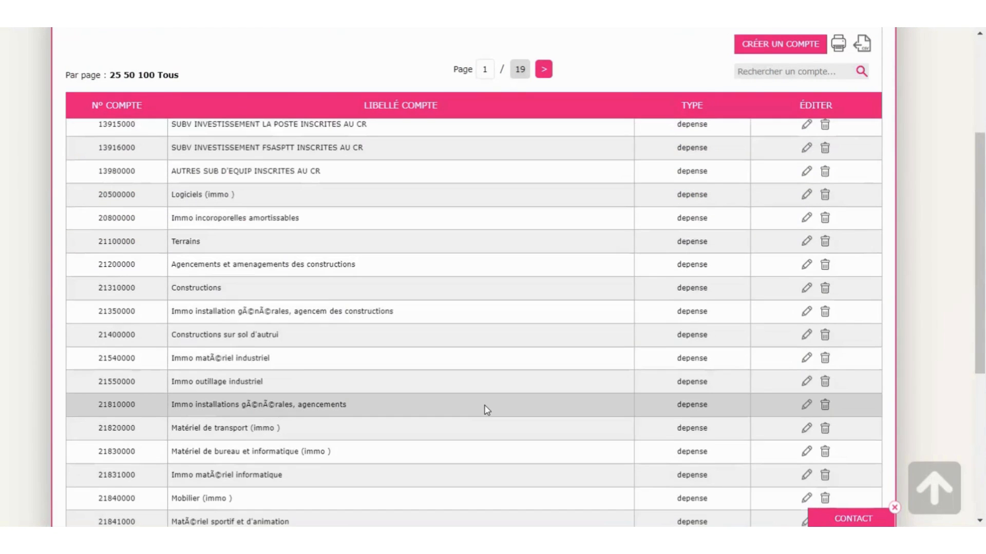
scroll(486, 410, "up", 4)
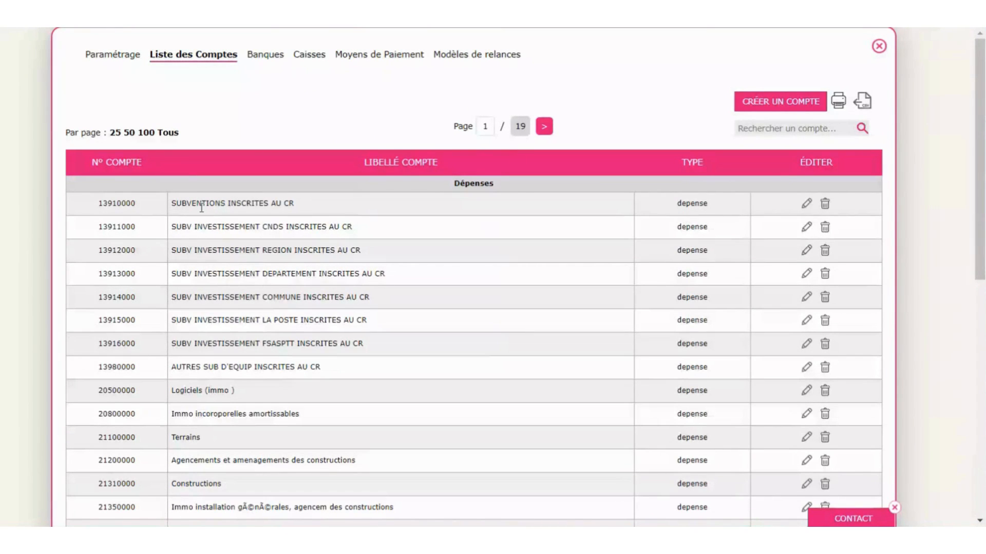
left_click(268, 58)
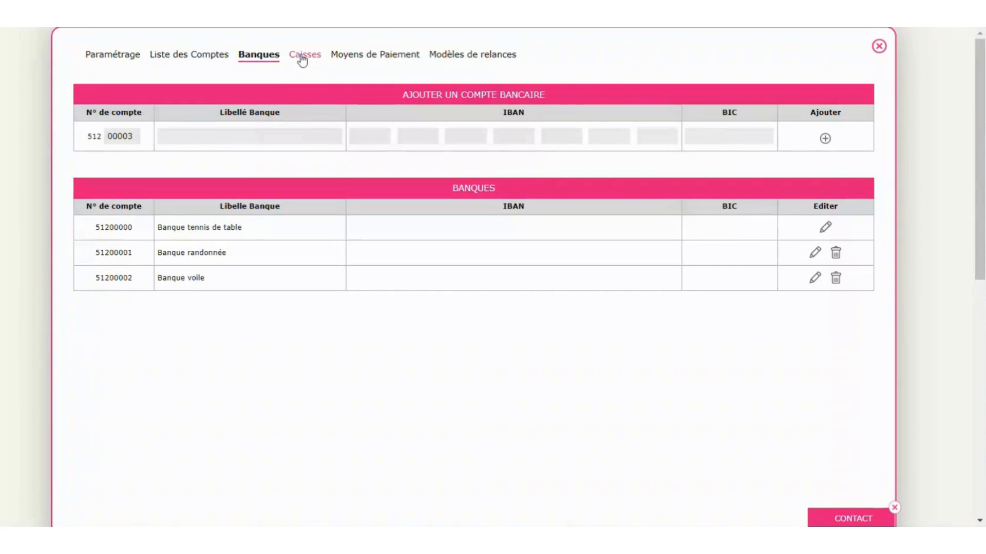
- Add a 'caisse buvette' cash box (53100001) under Caisses and close the settings dialog
left_click(304, 56)
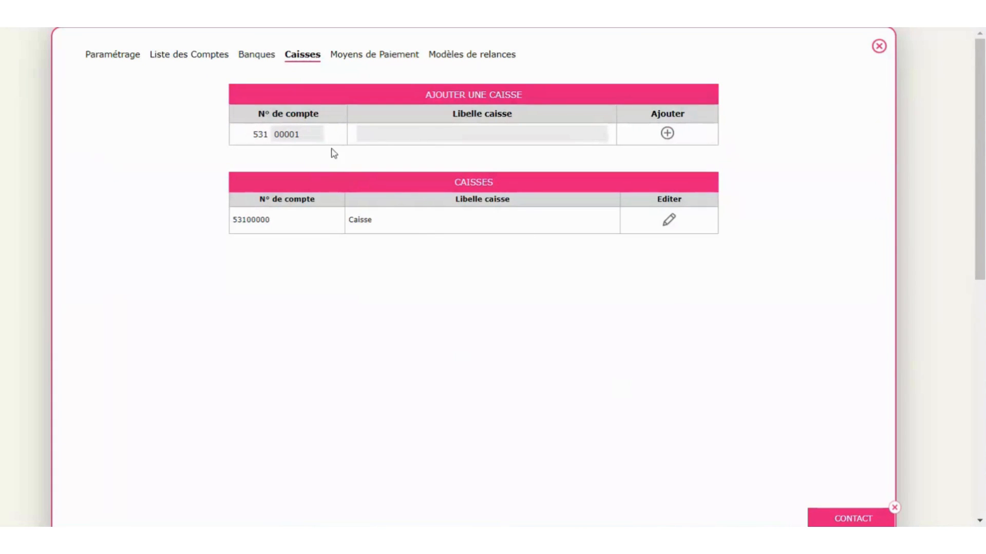
left_click(419, 132)
type("caisse buvette")
left_click(668, 135)
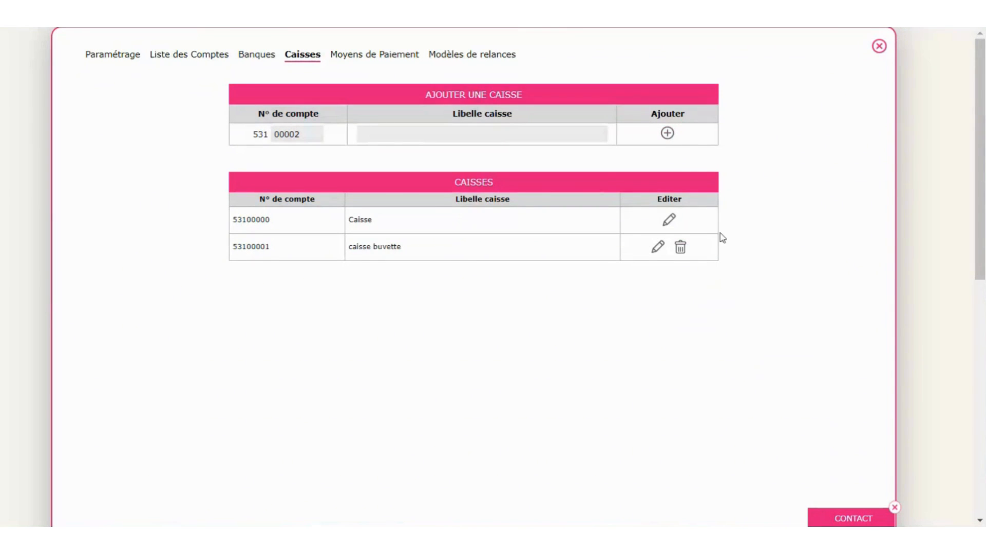
left_click(880, 47)
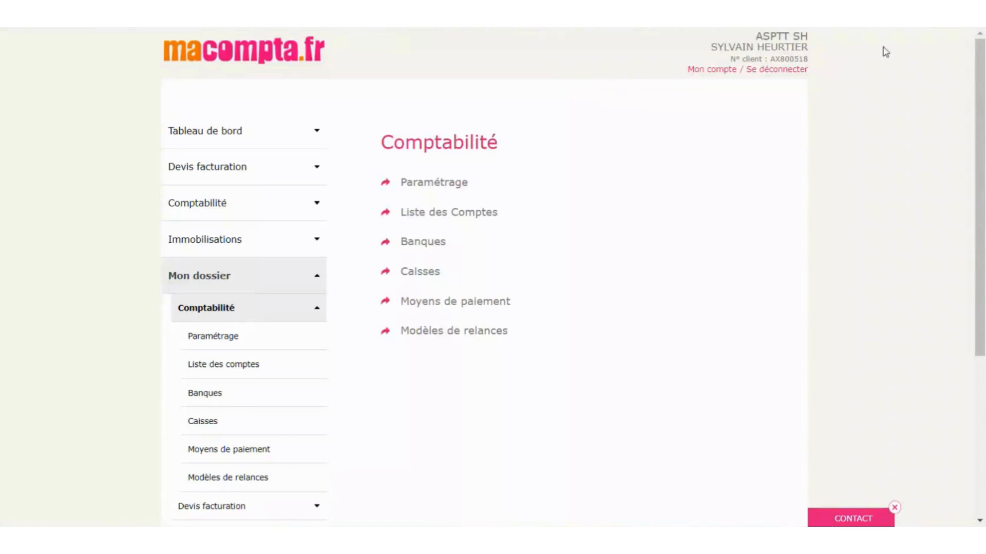
- Review the Dossier Fiscal settings: no VAT, DO137 donation-receipt prefix, article 238 bis du CGI
left_click(216, 319)
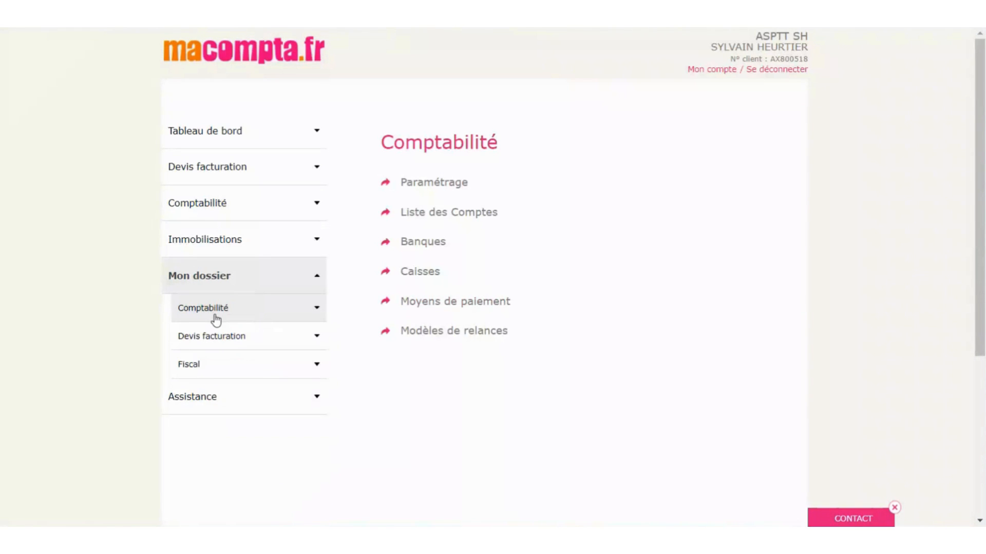
left_click(193, 369)
left_click(213, 394)
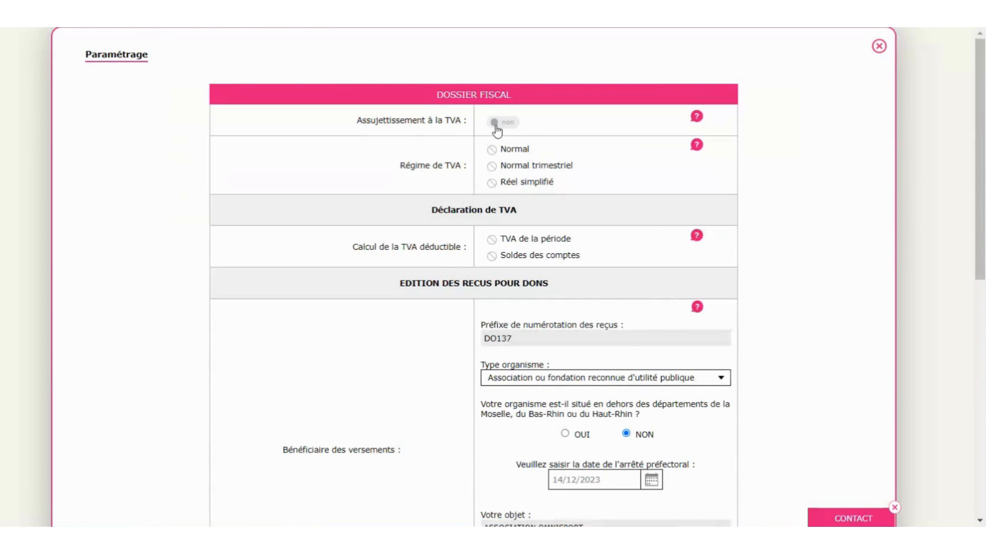
scroll(711, 262, "down", 3)
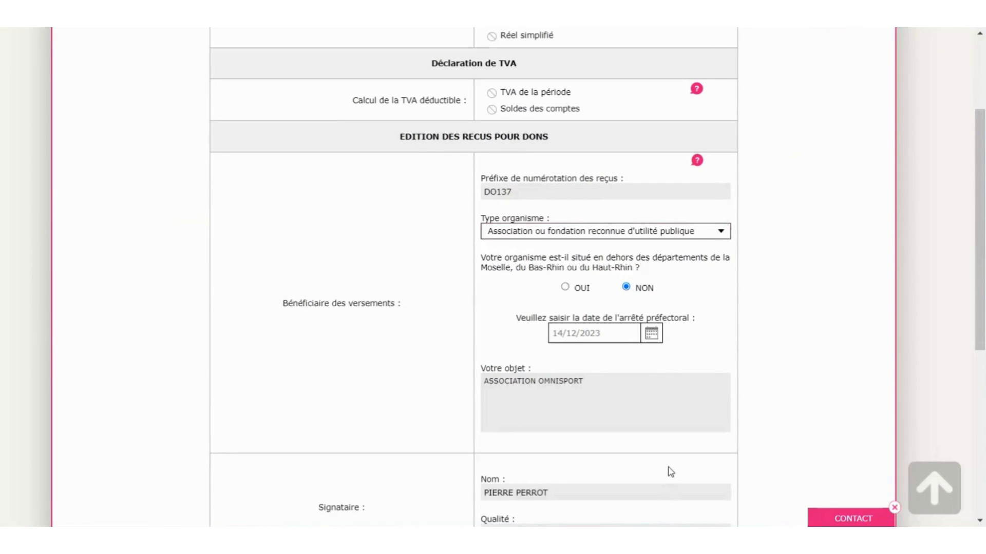
scroll(671, 468, "down", 3)
scroll(673, 460, "up", 3)
scroll(637, 468, "down", 3)
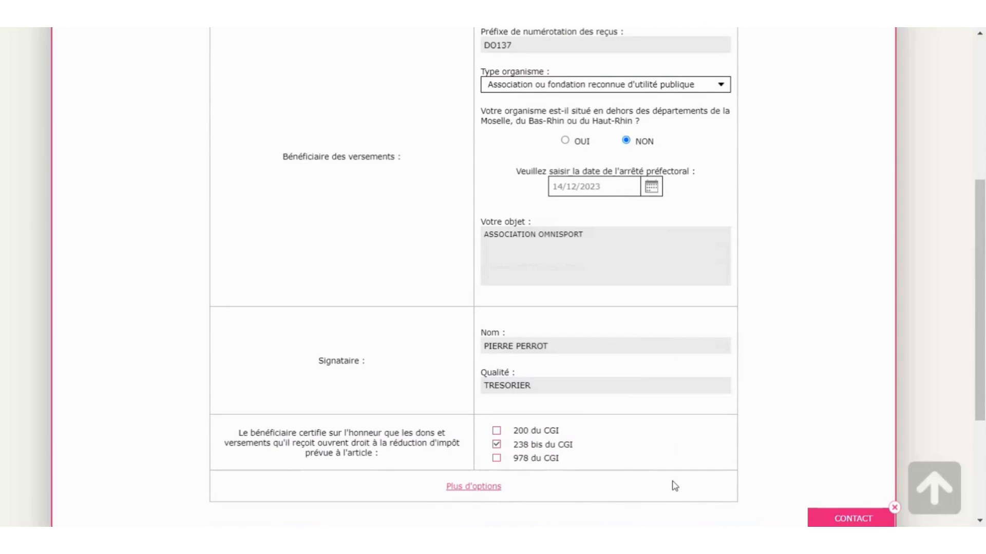
scroll(674, 487, "up", 5)
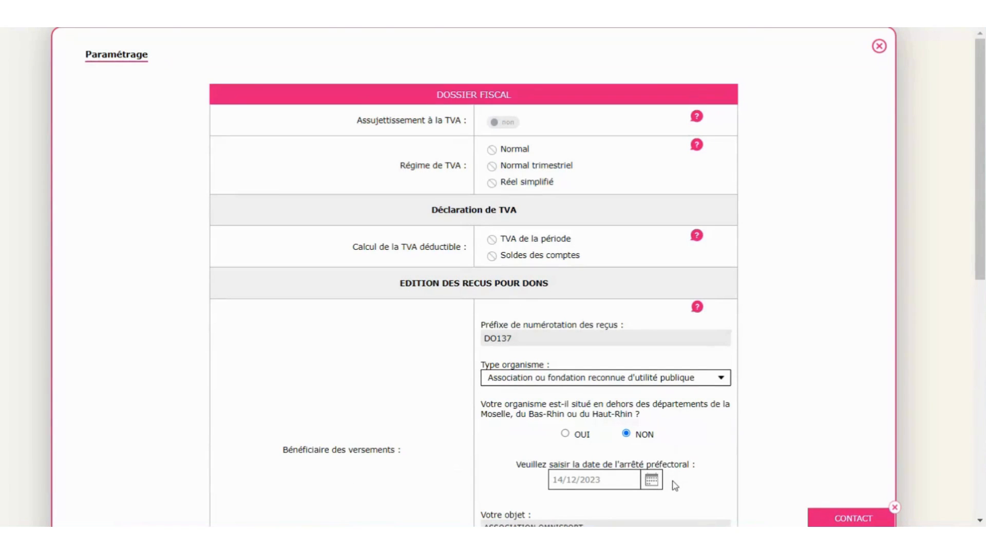
left_click(879, 48)
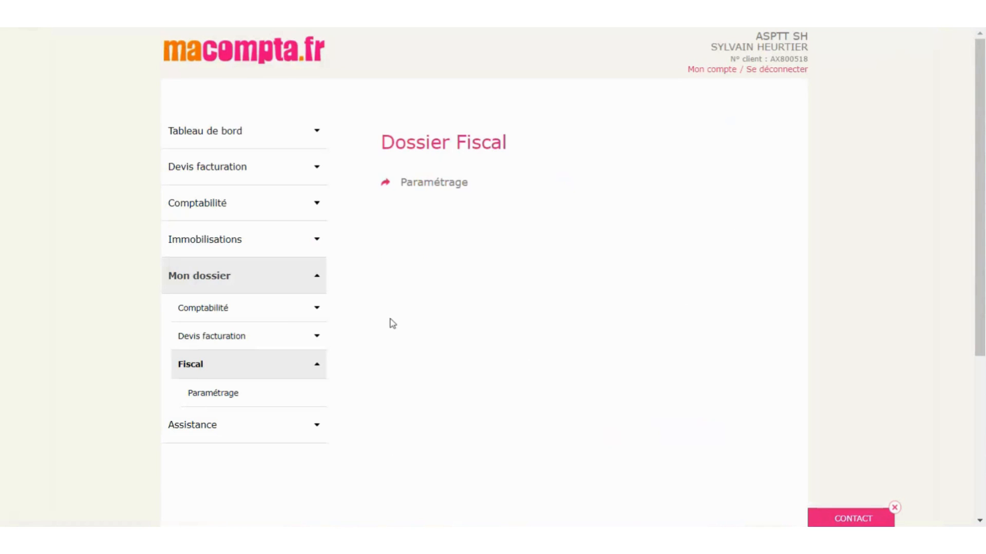
- Show the Banque tennis de table simplified bank-entry page for December 2023
left_click(219, 289)
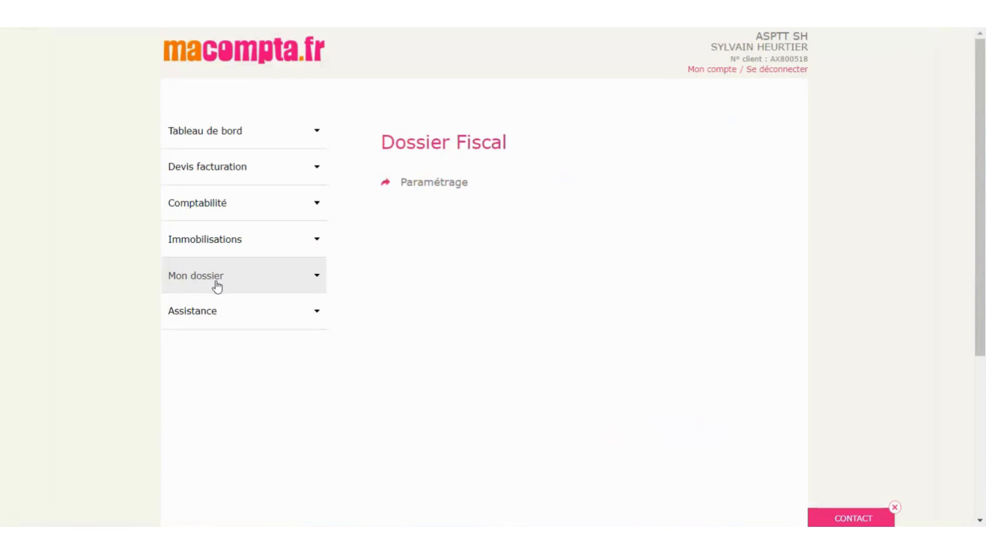
left_click(209, 212)
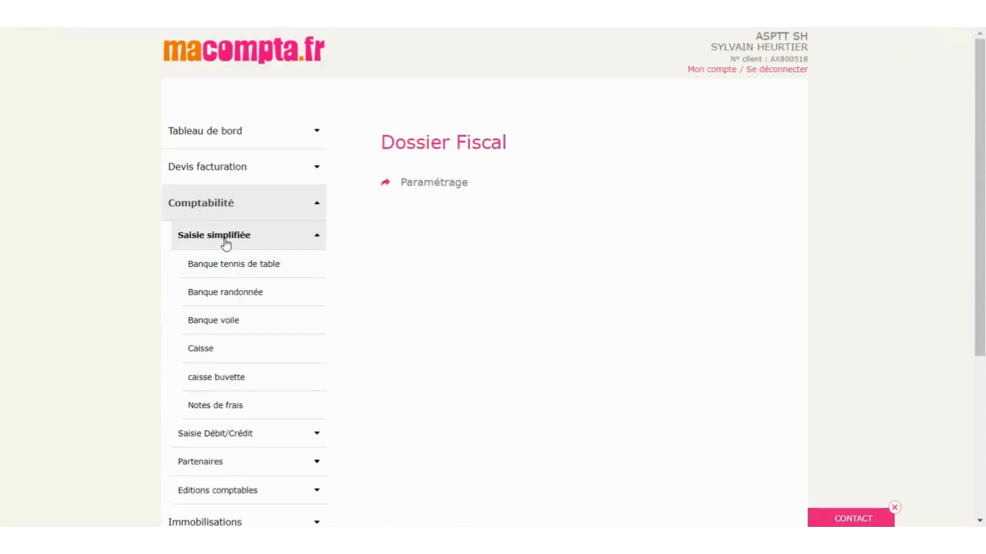
scroll(460, 316, "down", 2)
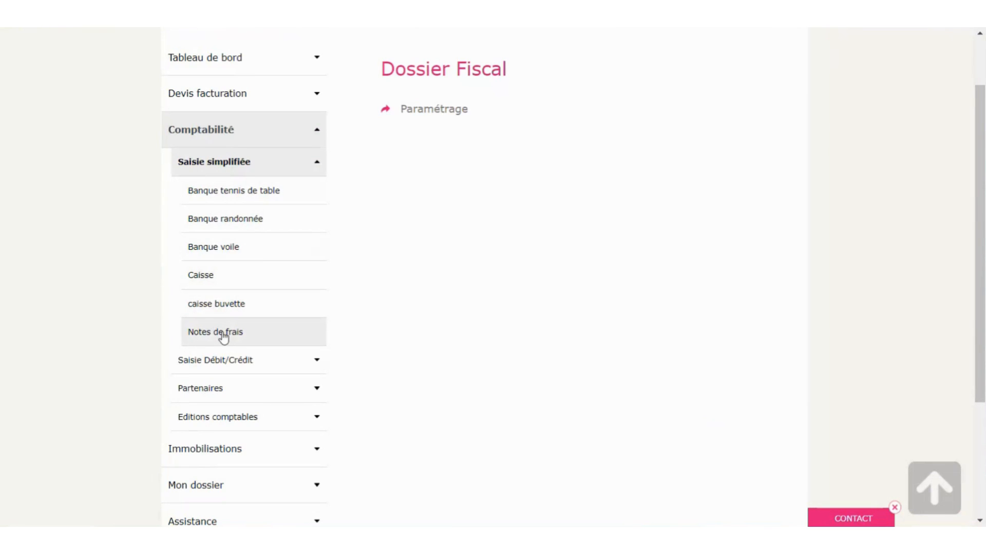
left_click(229, 195)
scroll(229, 198, "up", 2)
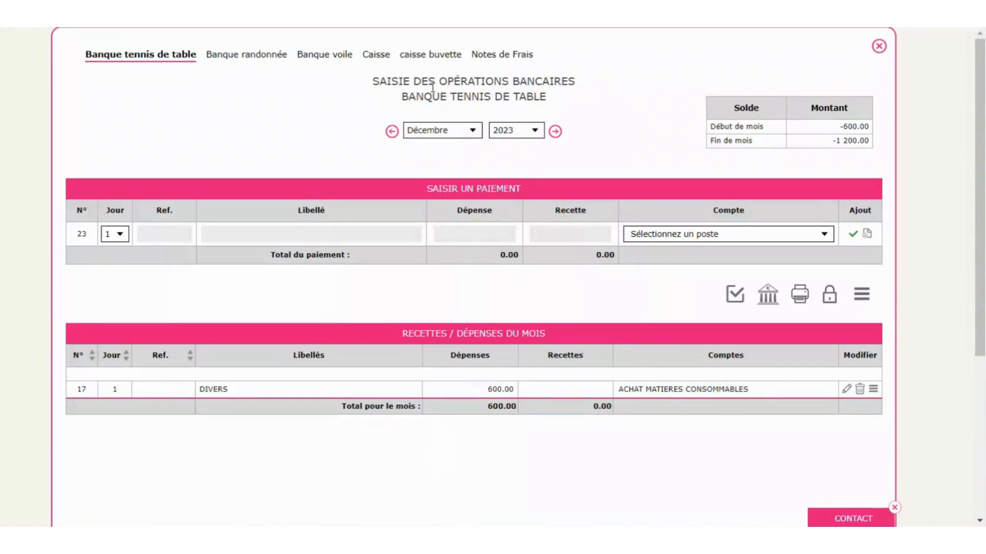
- Go to the November 2023 bank entries and set the new payment's day to 7
left_click(391, 131)
left_click(560, 136)
left_click(391, 132)
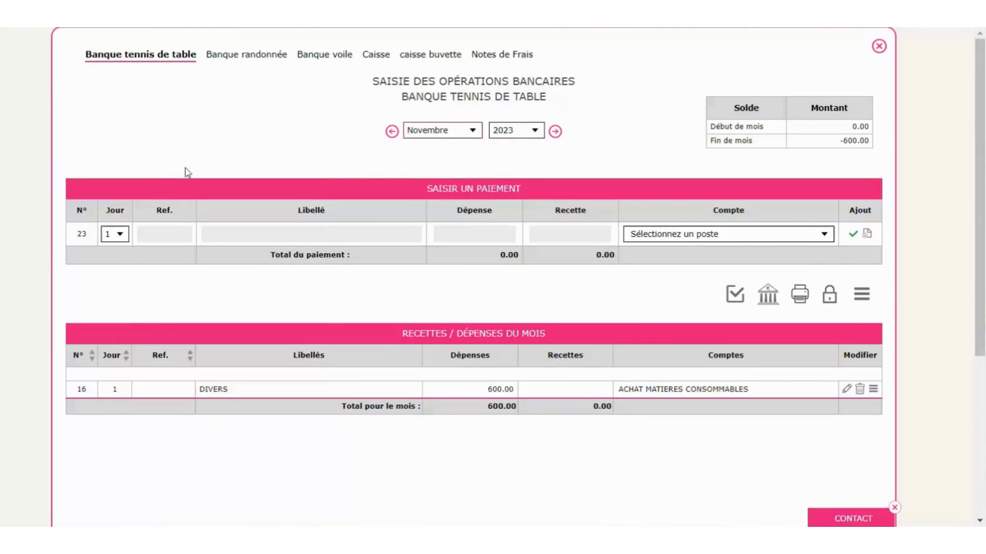
left_click(115, 234)
left_click(109, 312)
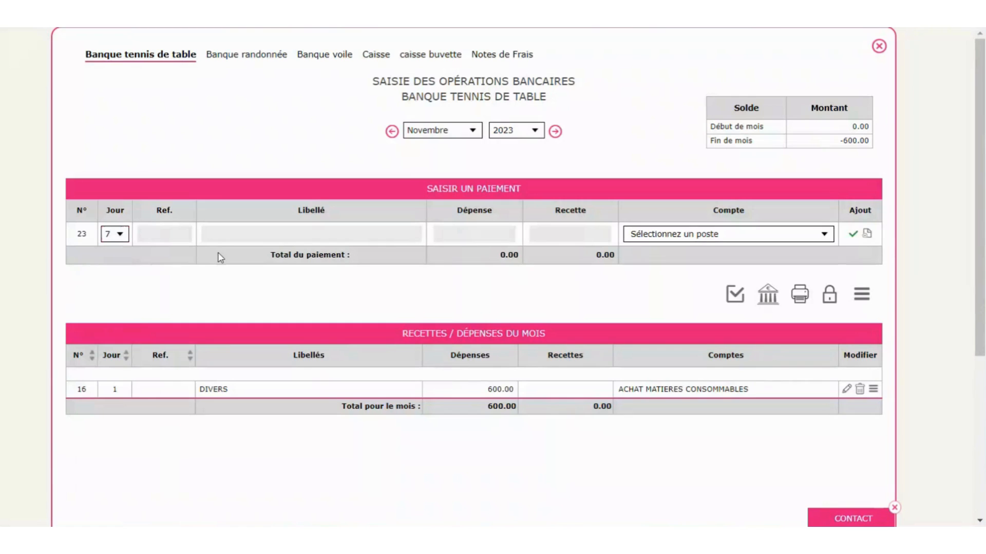
- Label the line 'encaissement cotisations' and enter a 1000 receipt
left_click(233, 237)
type("recttes")
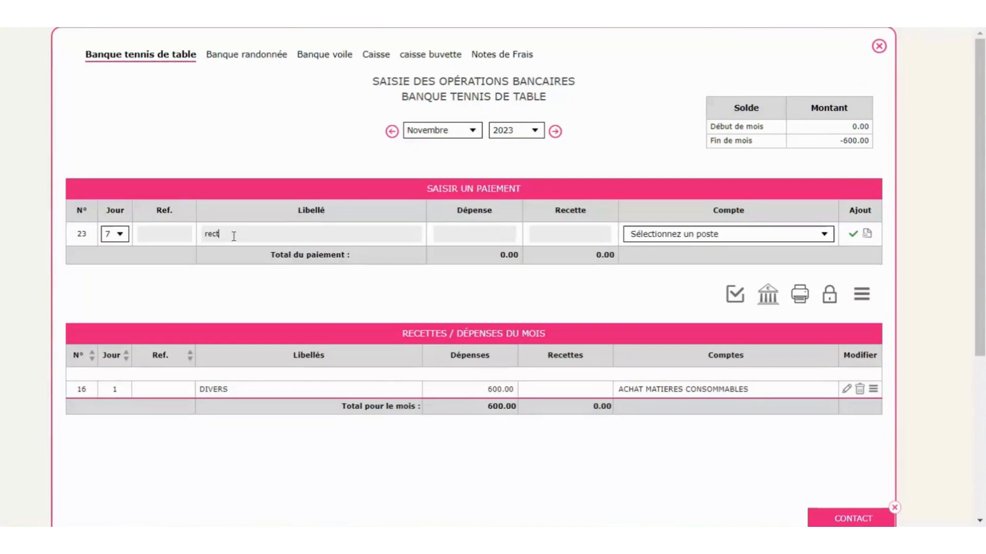
key("BackSpace")
key("BackSpace")
key("BackSpace")
key("BackSpace")
key("BackSpace")
key("BackSpace")
type("encaisser")
type("ent cotisations")
key("Tab")
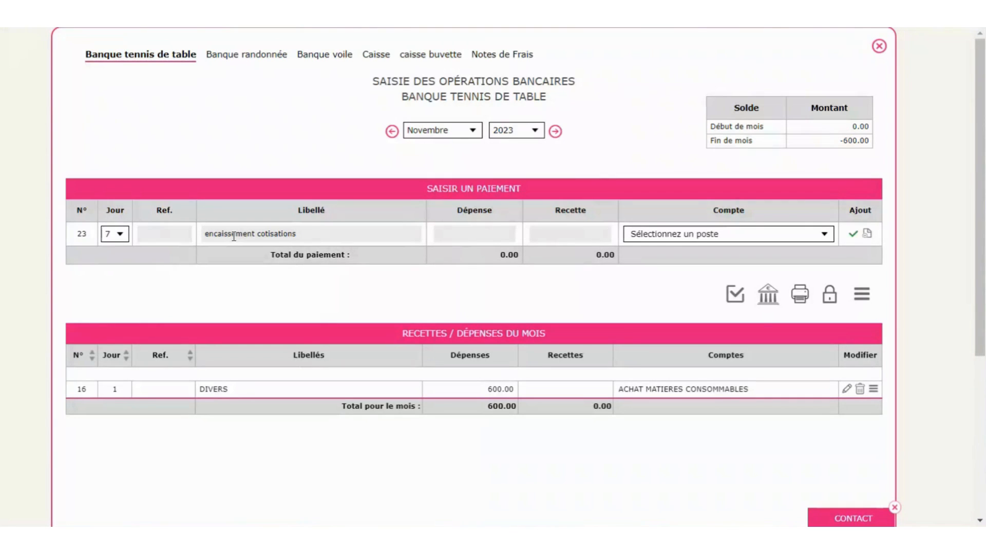
type("1000")
key("Tab")
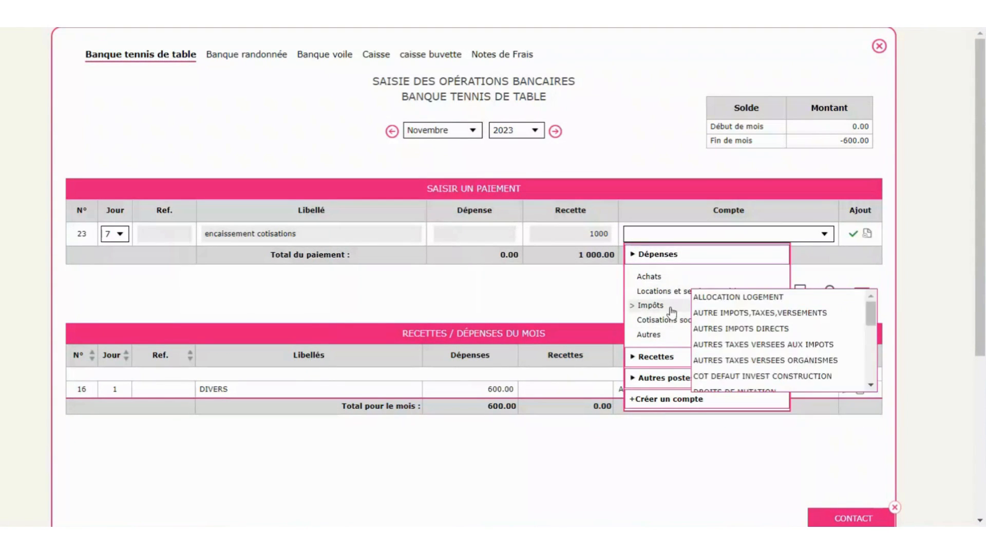
- Browse the receipt account categories and try searching accounts for '707' and 'ventes'
scroll(667, 314, "down", 1)
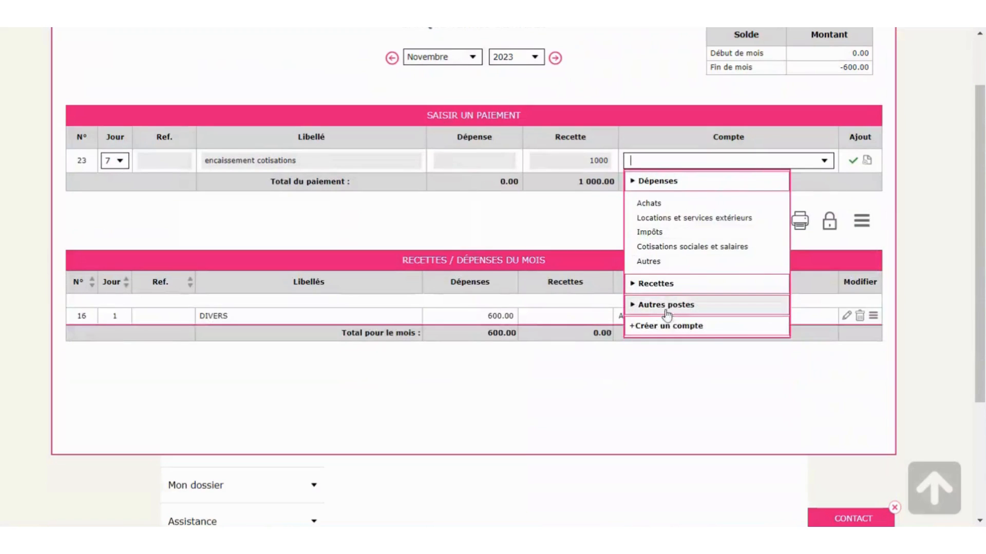
left_click(654, 286)
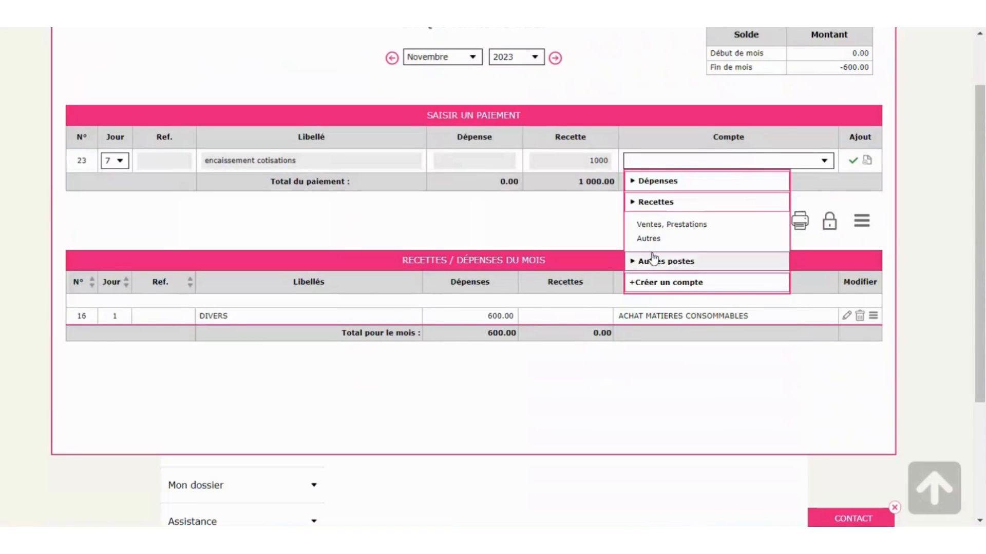
mouse_move(683, 226)
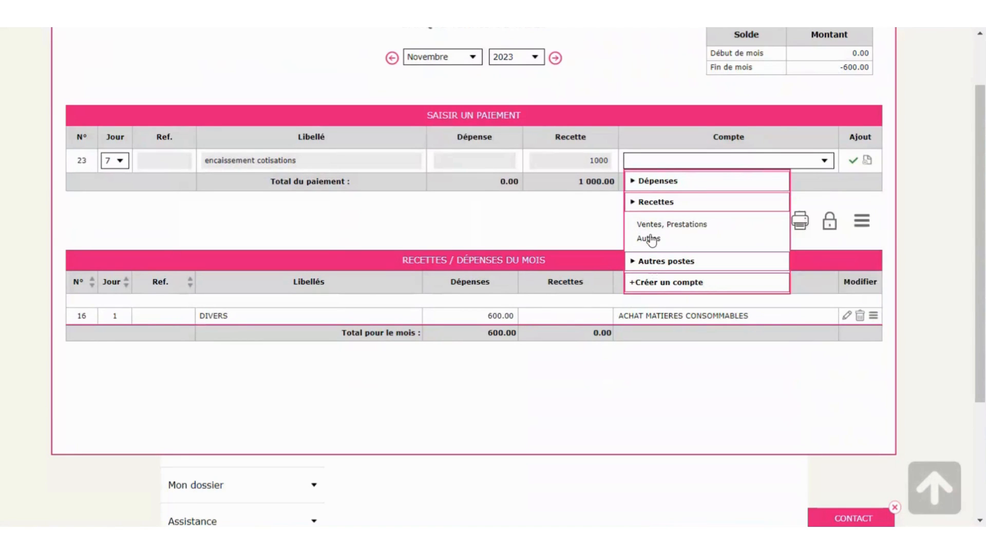
mouse_move(651, 239)
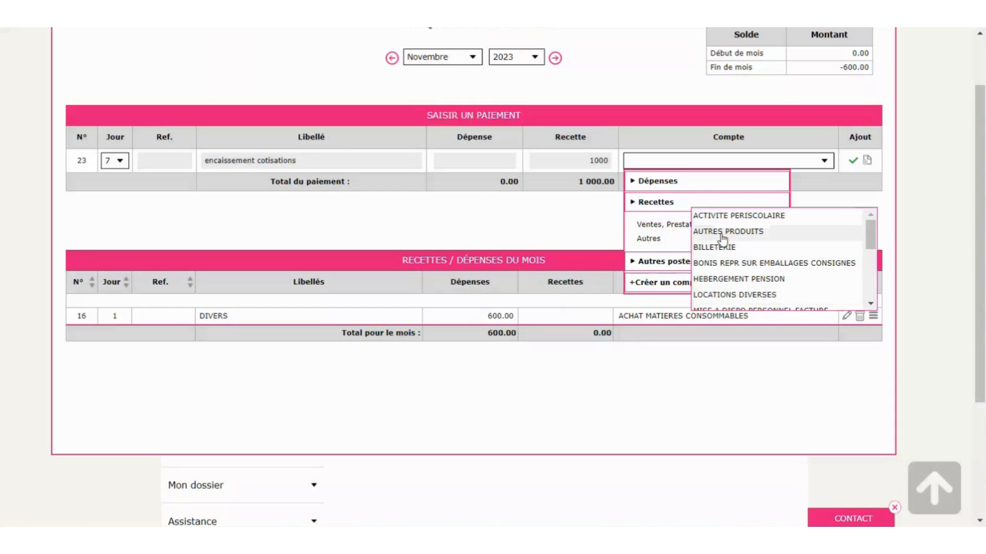
left_click(666, 163)
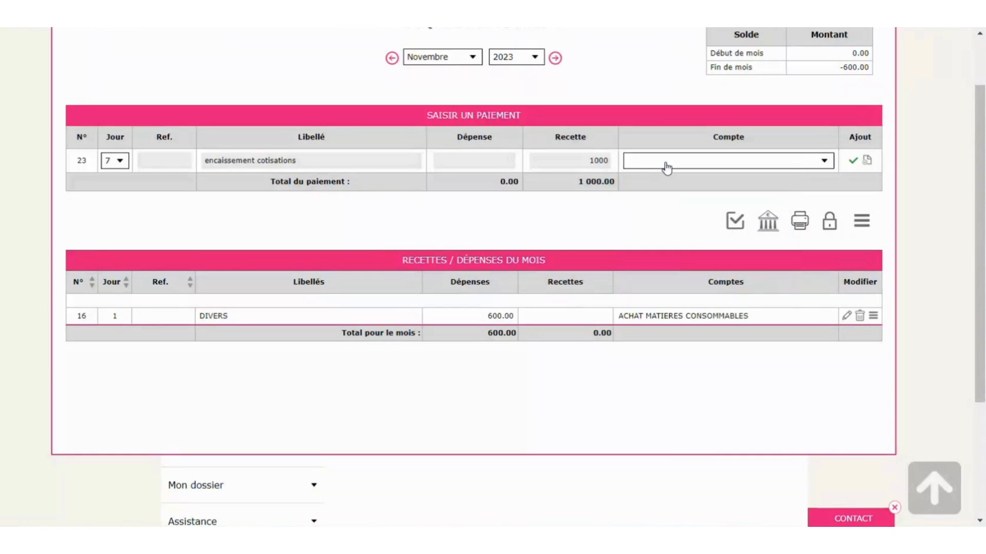
type("70")
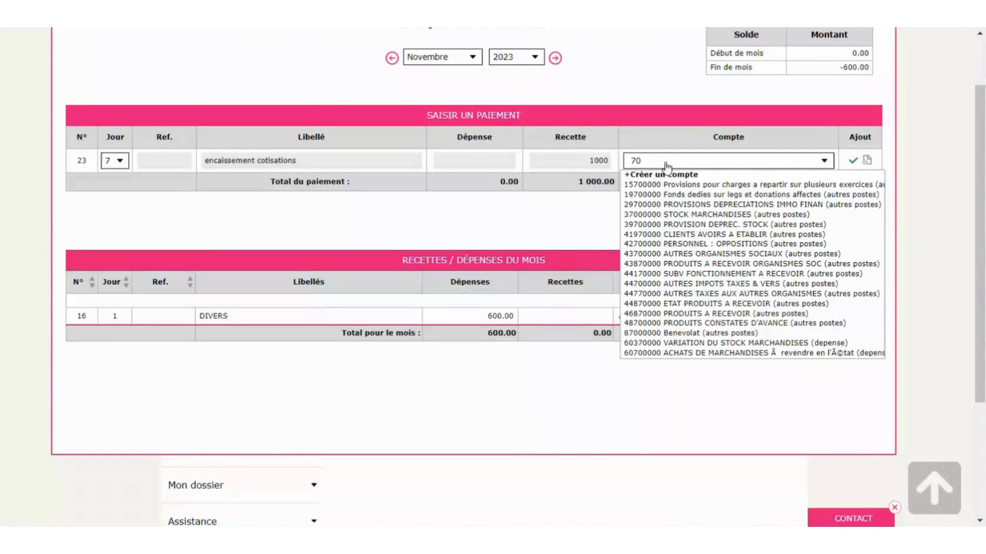
type("7")
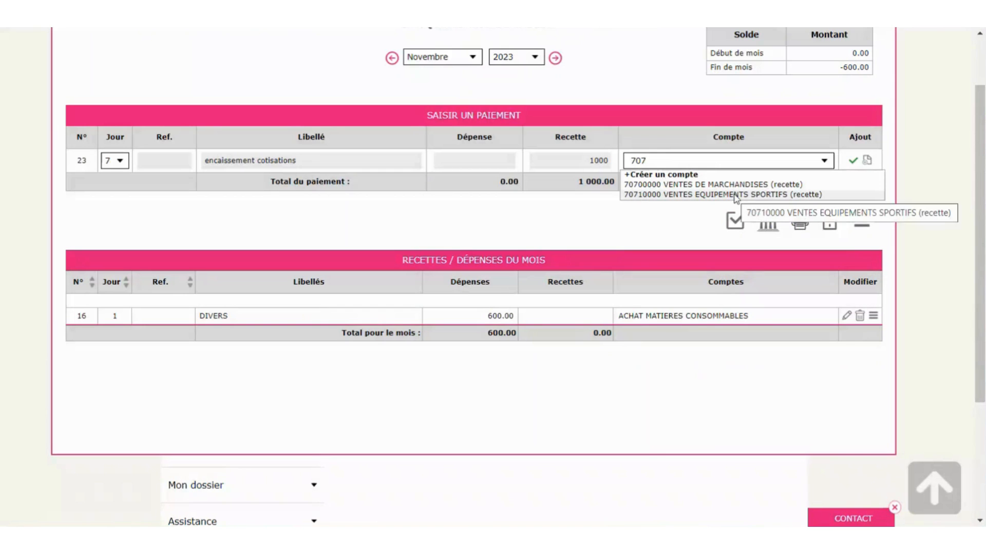
key("BackSpace")
key("BackSpace")
key("BackSpace")
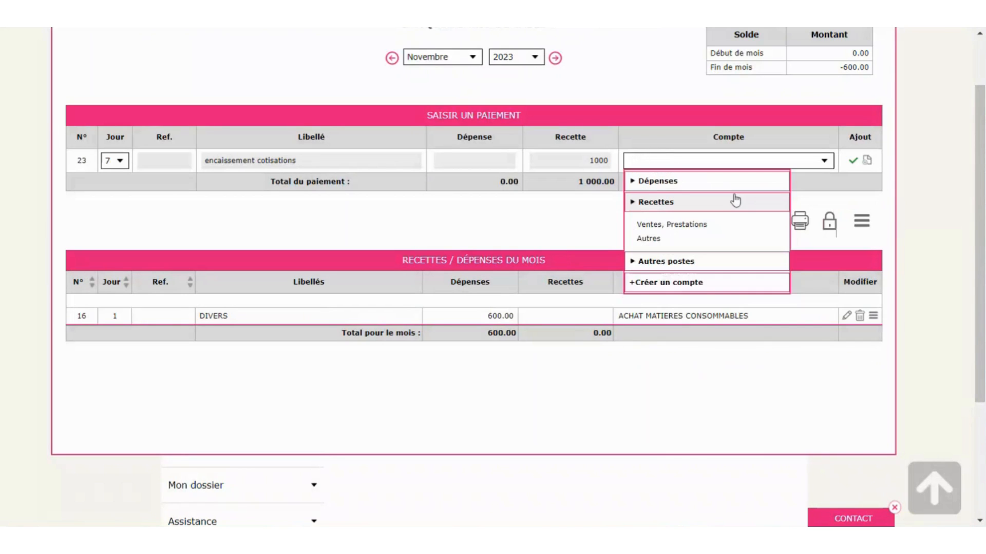
type("ventes")
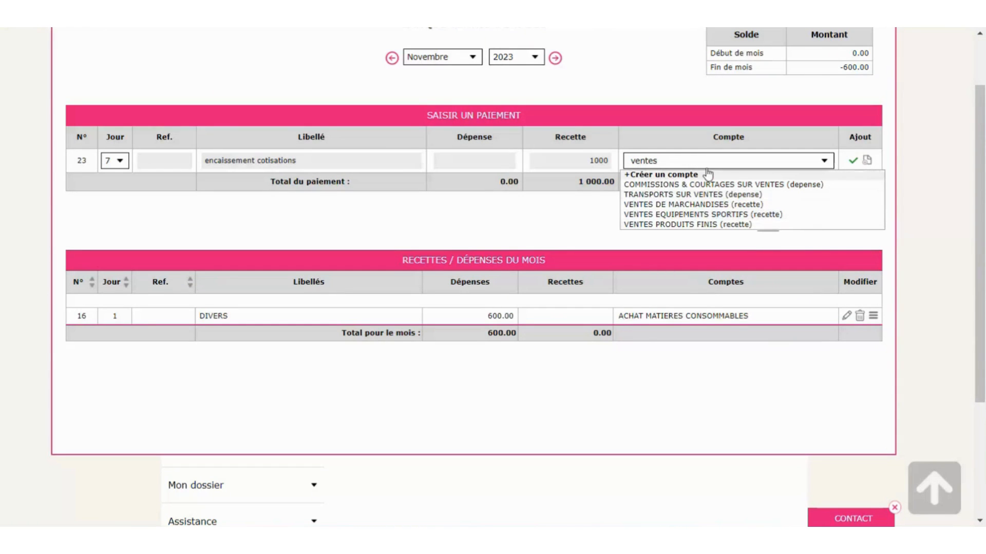
key("BackSpace")
key("BackSpace")
key("BackSpace")
key("BackSpace")
key("BackSpace")
key("BackSpace")
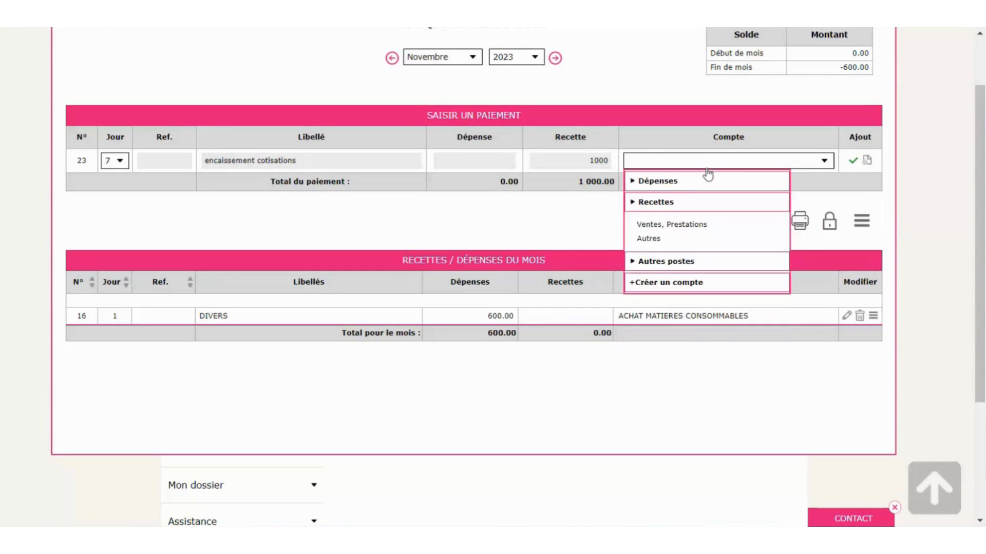
- Assign ADHESIONS SECTIONS to the 1000 receipt and record it as payment 23
left_click(567, 222)
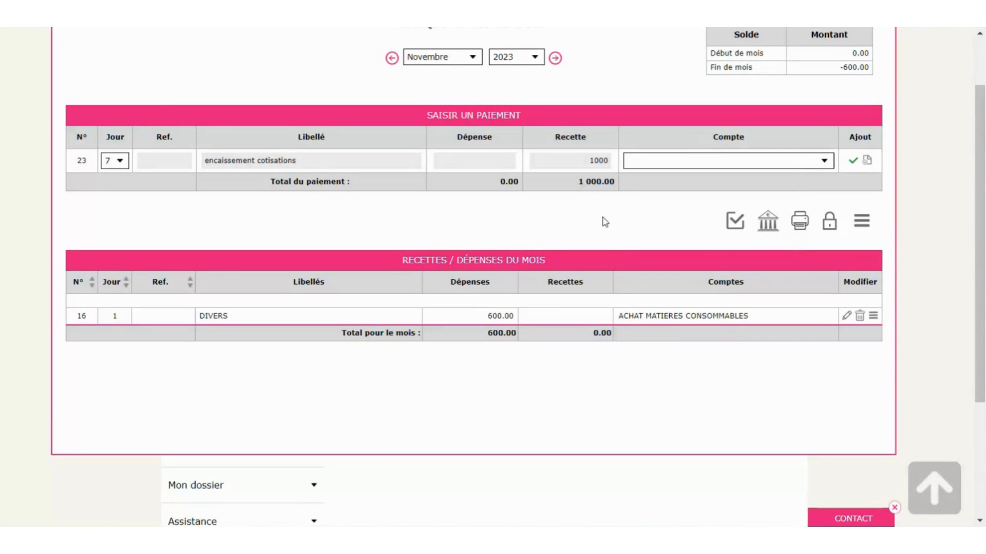
left_click(642, 164)
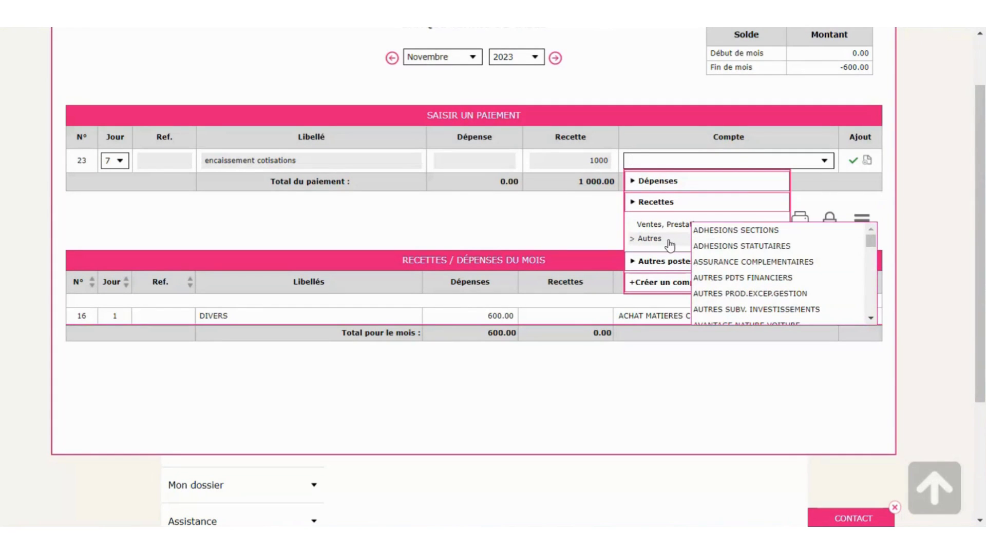
left_click(745, 232)
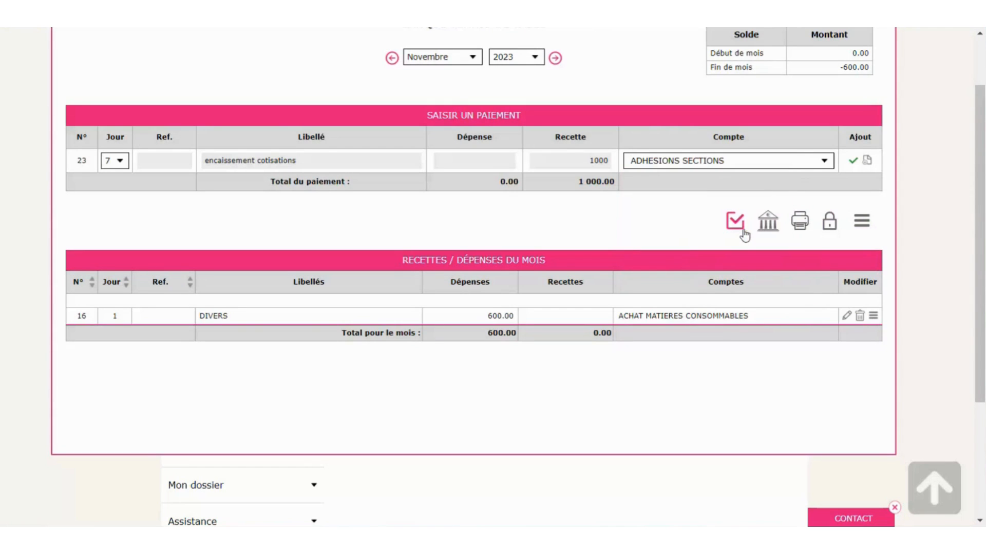
left_click(853, 162)
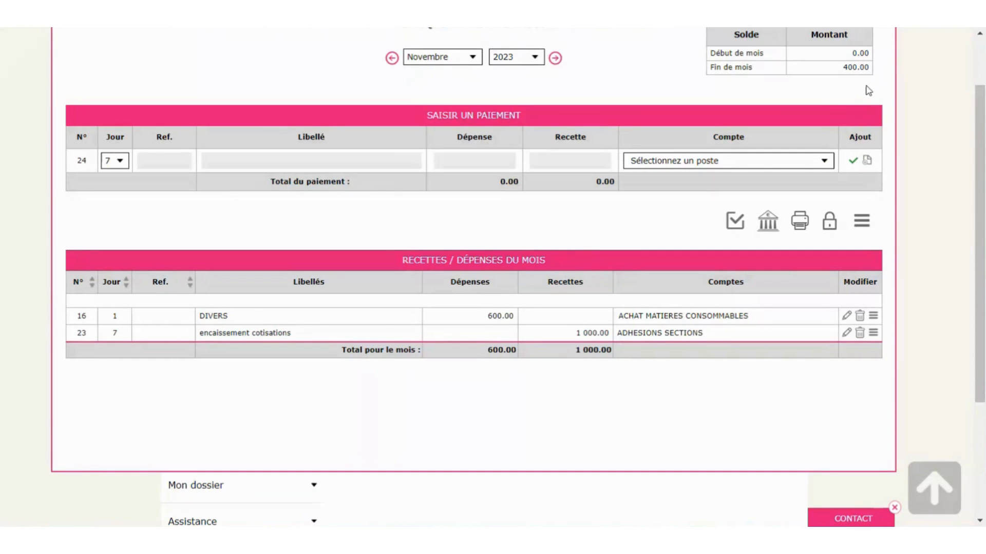
scroll(811, 91, "up", 2)
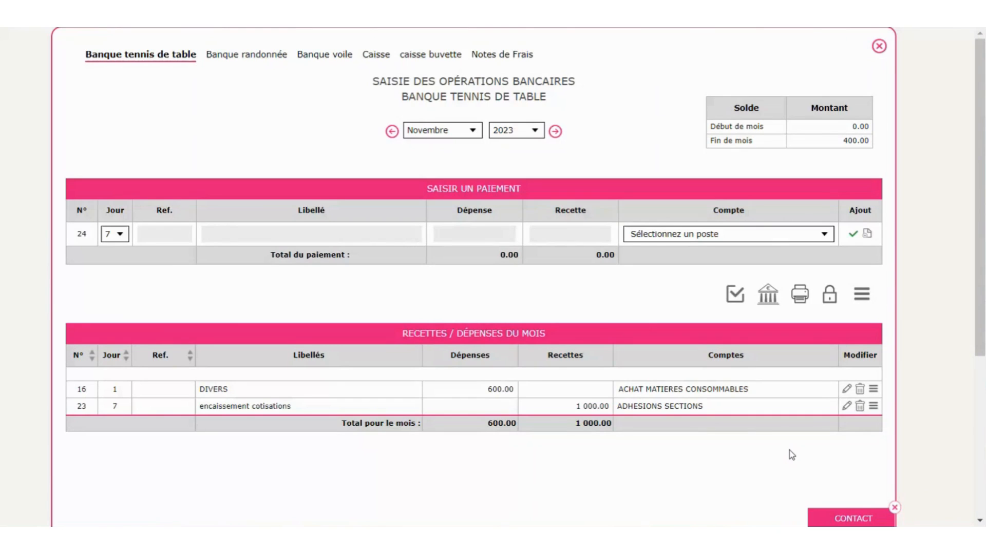
left_click(846, 405)
left_click(729, 413)
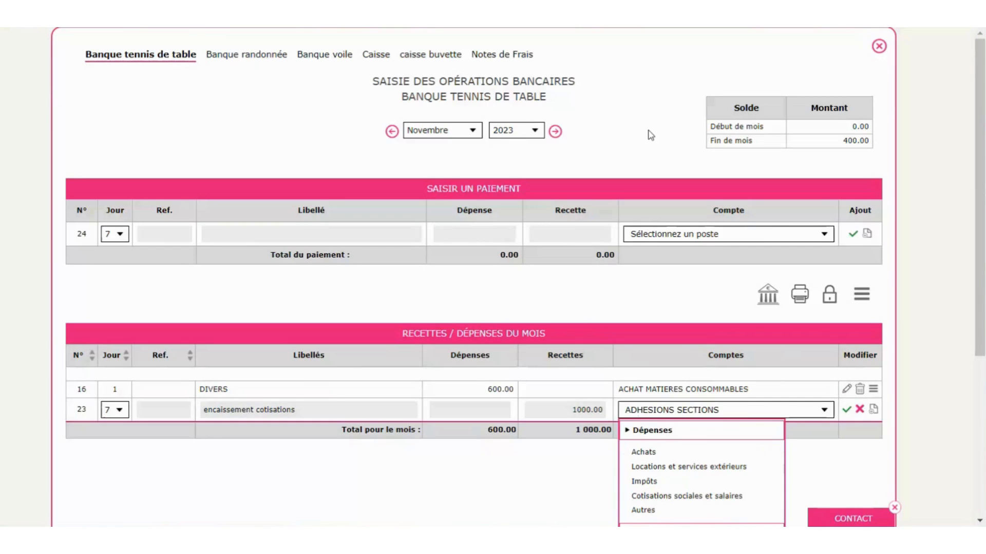
left_click(825, 410)
left_click(825, 410)
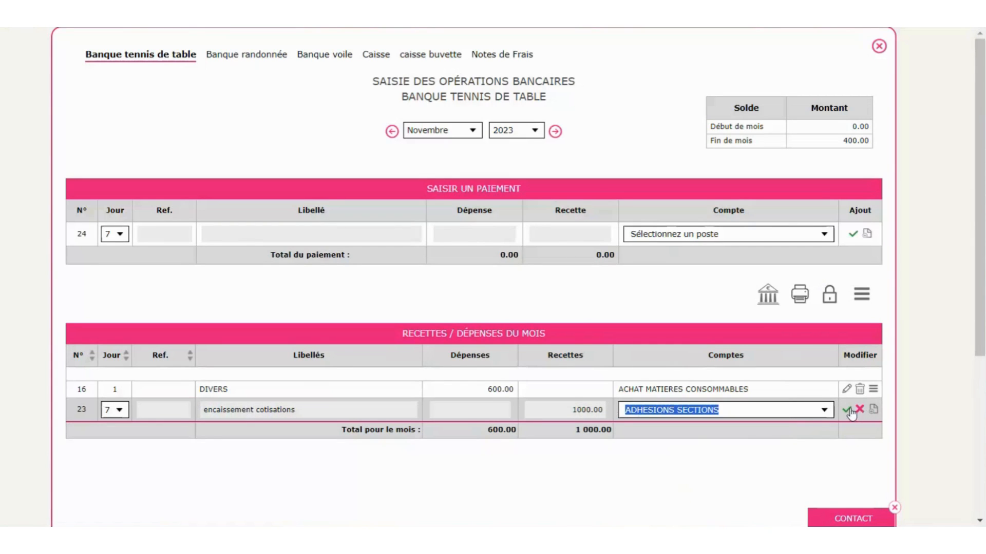
scroll(719, 426, "down", 3)
scroll(696, 357, "up", 3)
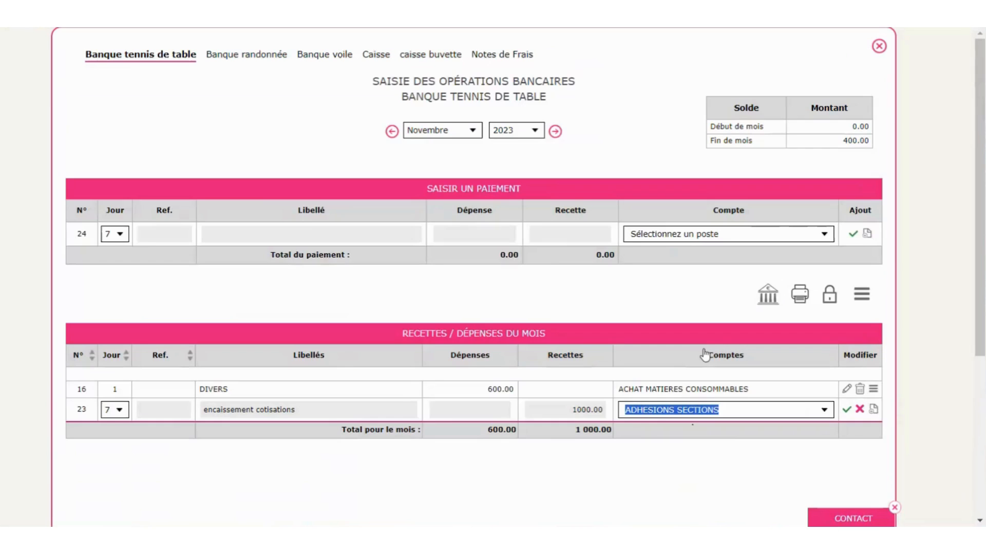
left_click(847, 409)
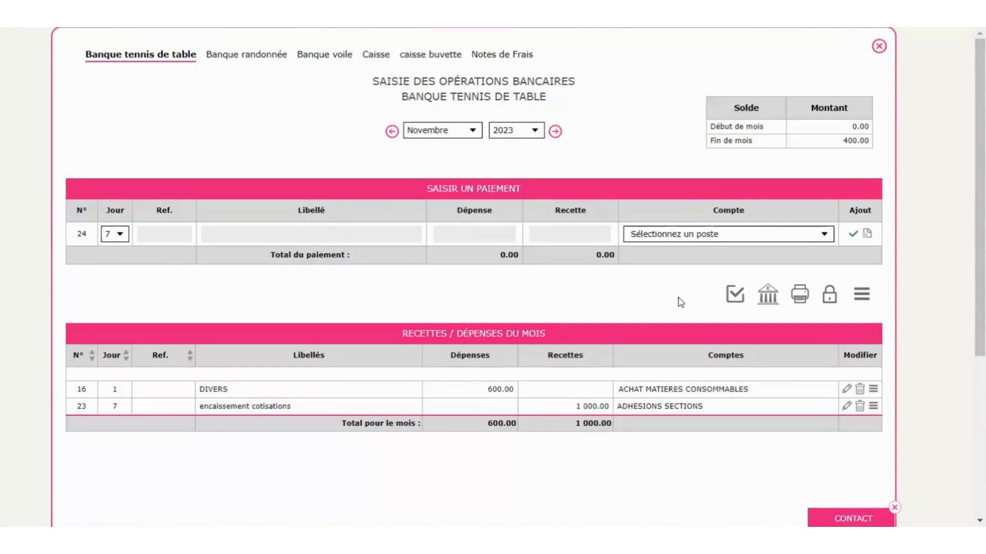
- Open the statement import, discard the pending file, and return to the import mode choice
left_click(767, 304)
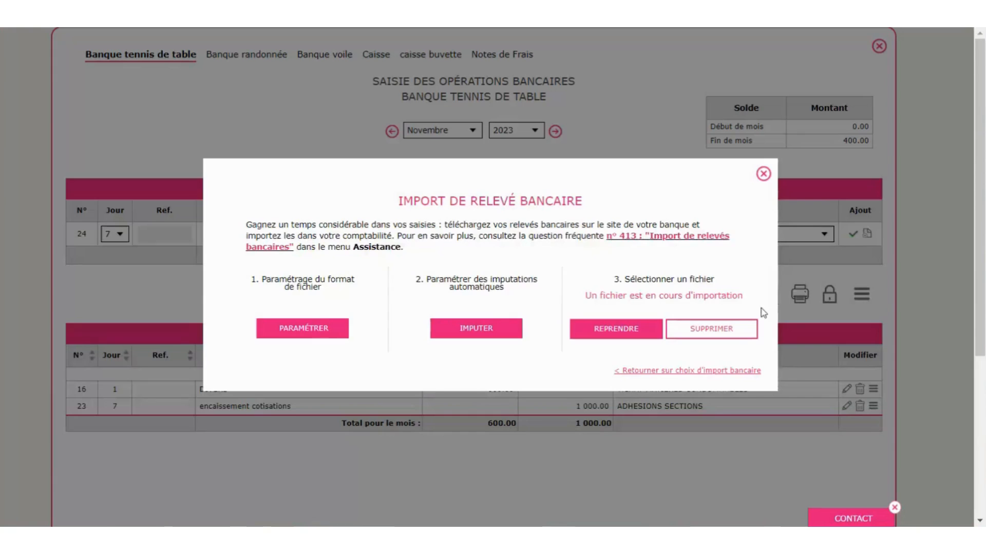
left_click(707, 372)
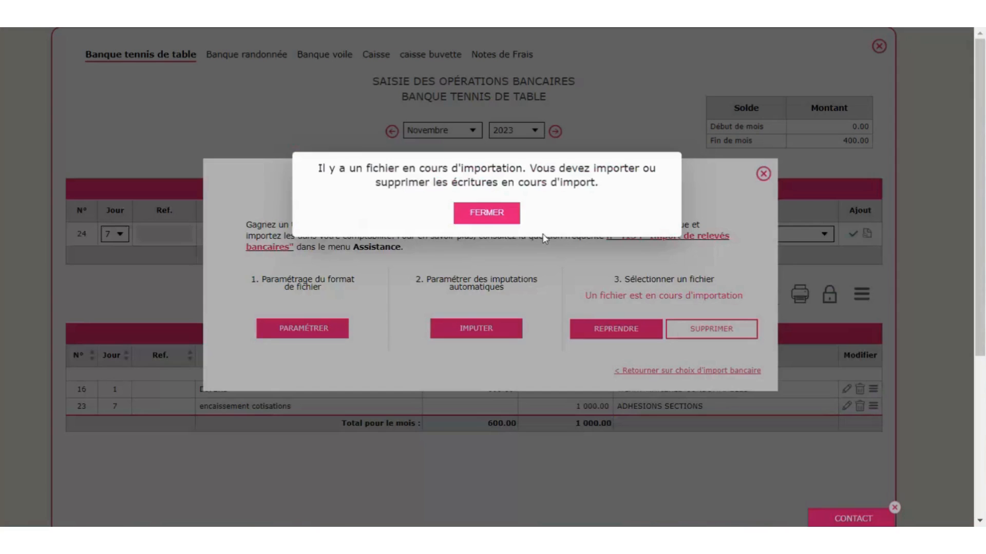
left_click(508, 216)
left_click(713, 332)
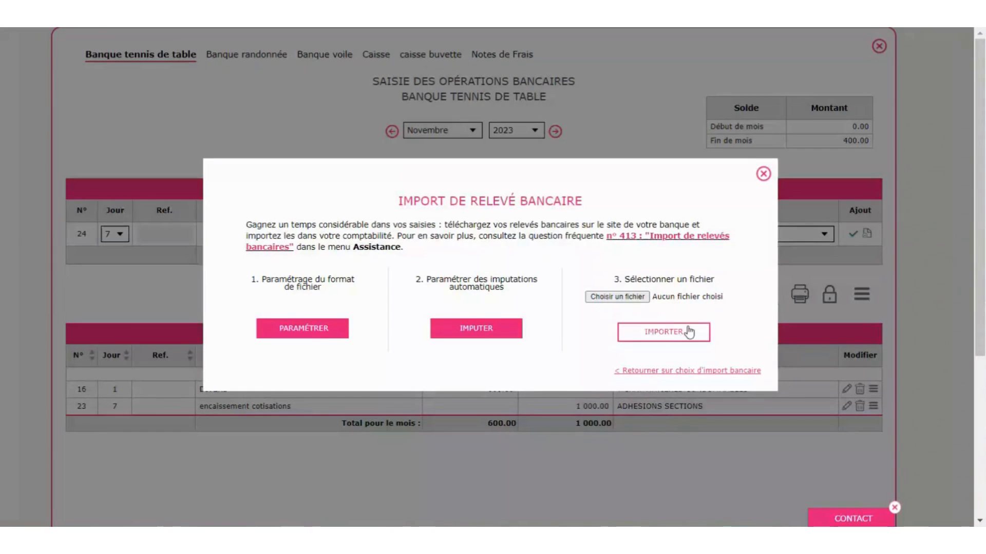
left_click(673, 373)
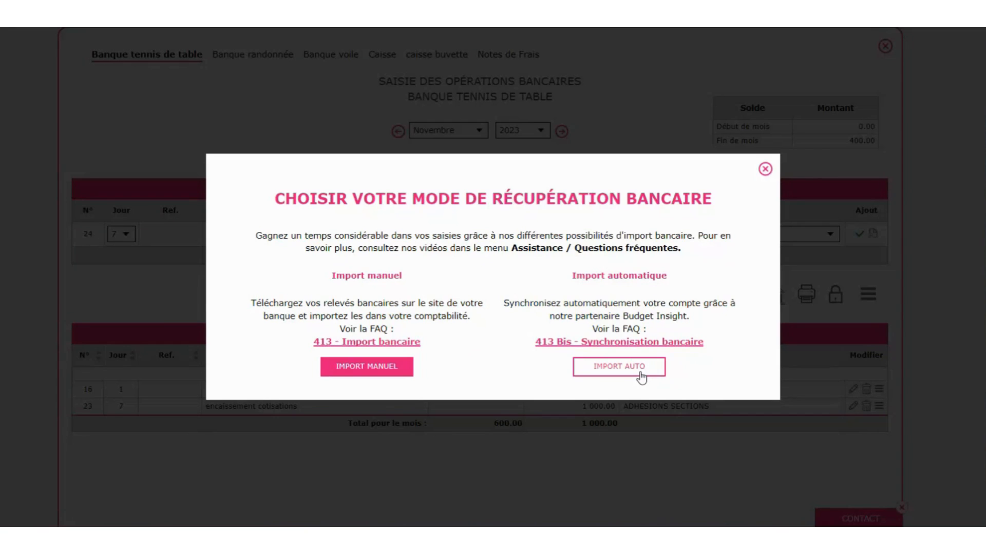
- Start automatic Powens synchronisation, accept its terms, and choose CIC as the bank
left_click(607, 369)
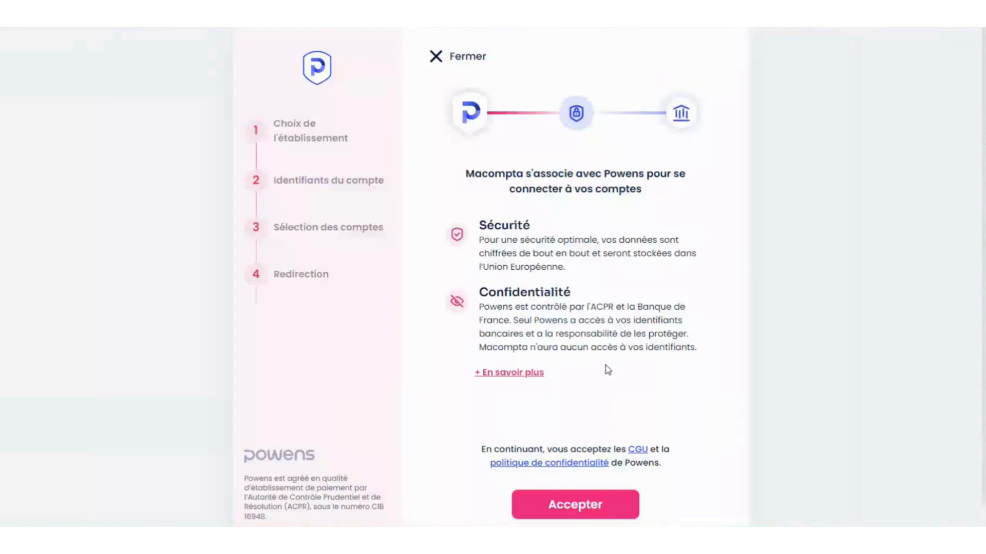
left_click(588, 513)
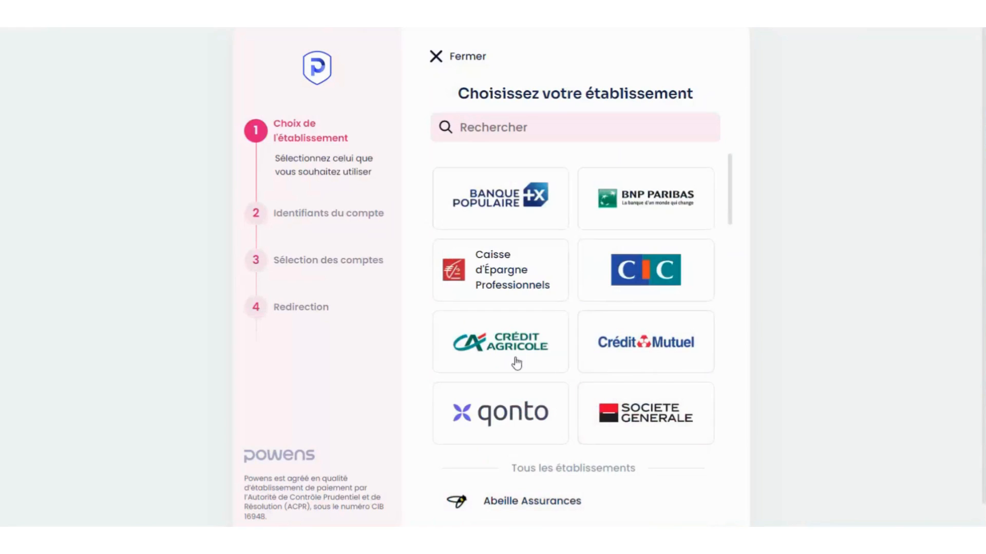
left_click(636, 272)
- Cancel the Powens CIC connection and reopen the bank import mode choice
left_click(448, 58)
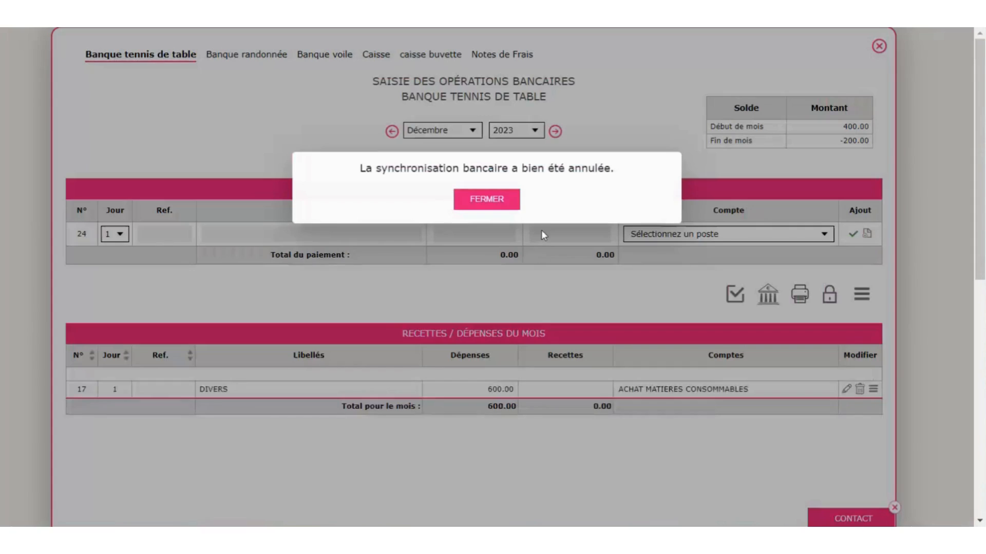
left_click(480, 200)
left_click(767, 296)
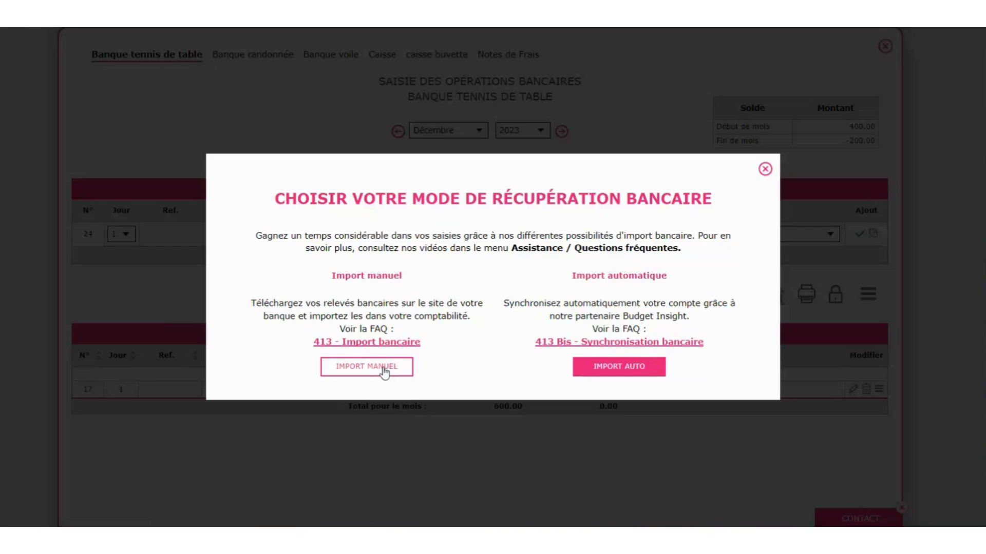
- Choose manual statement import, review and close the file format settings, then browse for a file
left_click(383, 369)
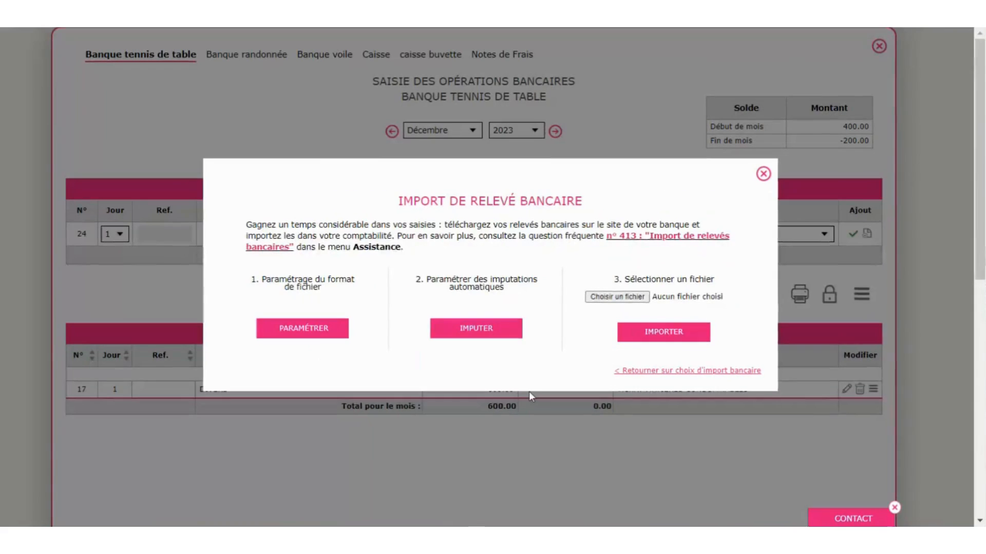
left_click(302, 331)
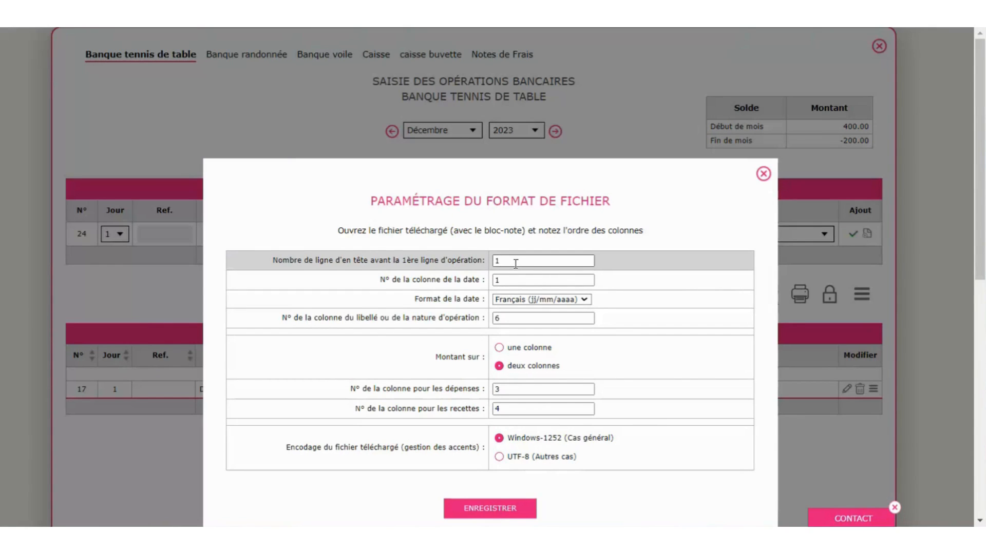
left_click(763, 175)
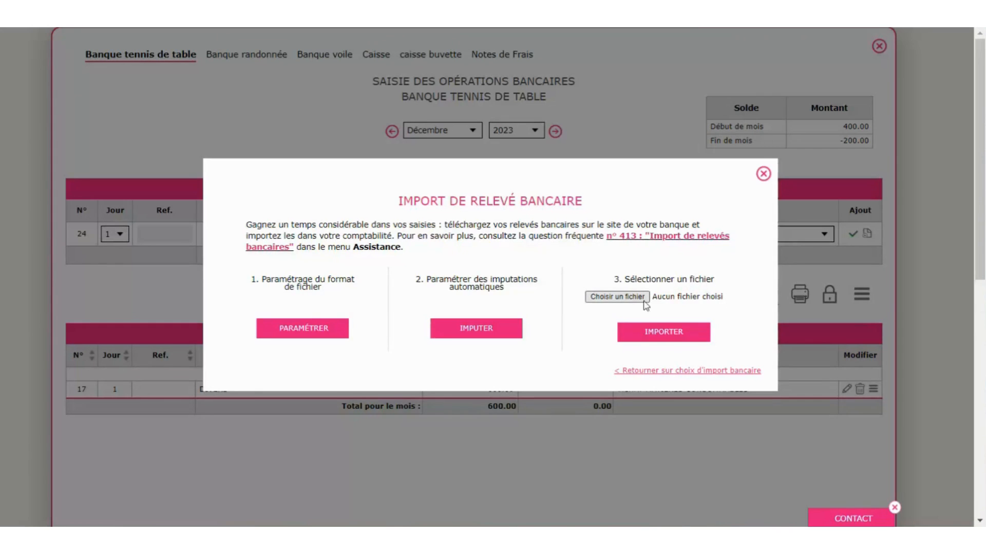
left_click(634, 297)
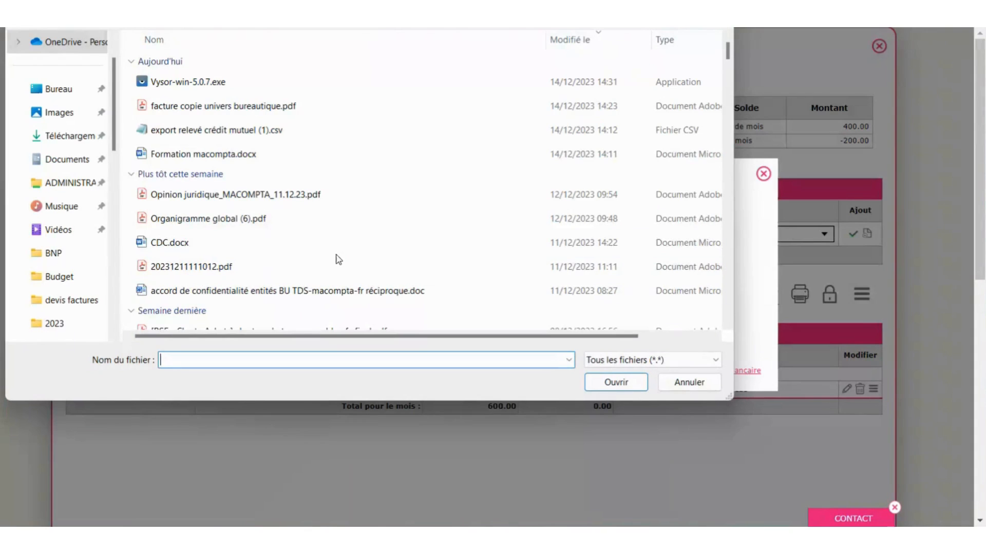
- Import 'export relevé crédit mutuel (1).csv' and confirm its 25 February 2023 transactions
double_click(243, 130)
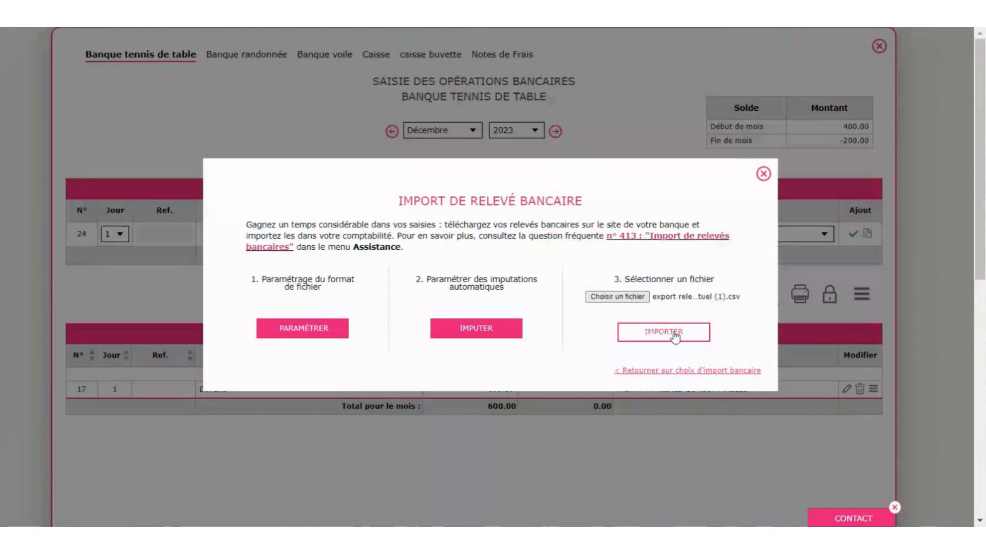
left_click(663, 332)
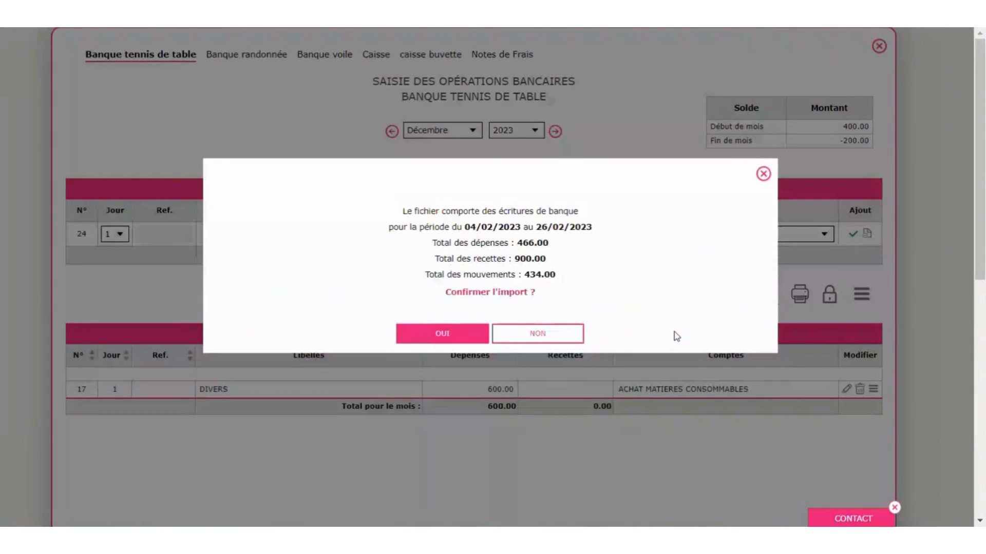
left_click(446, 335)
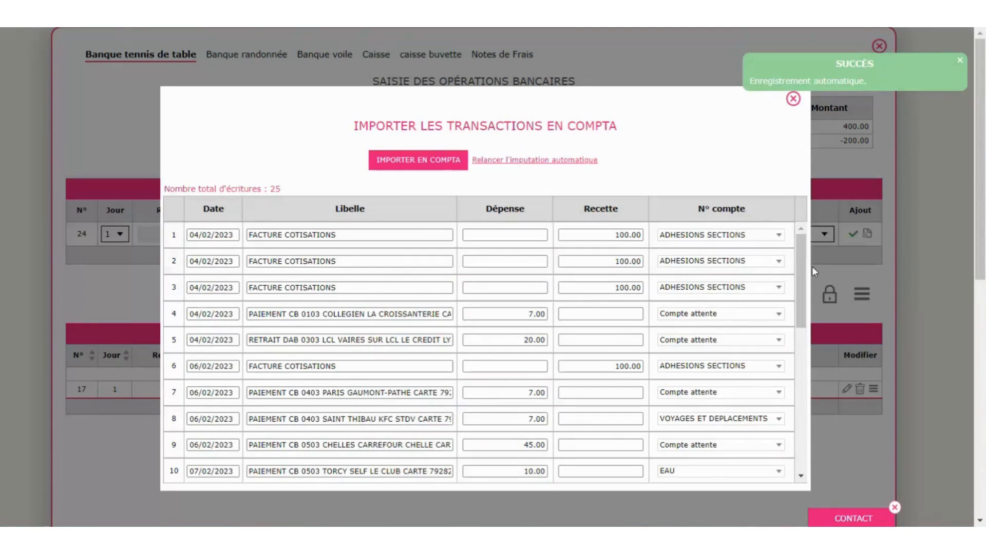
left_click_drag(800, 278, 791, 231)
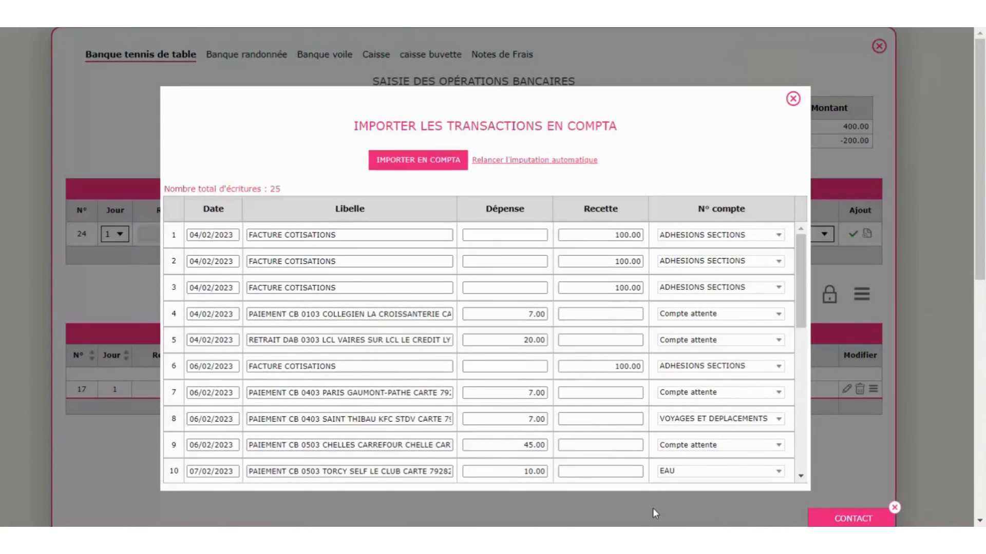
- Assign rows 18–20 to ACHAT MOBILIER, ACHATS DE COMBUSTIBLES and AUTRES TAXES VERSEES ORGANISMES, then close the table
scroll(616, 452, "down", 8)
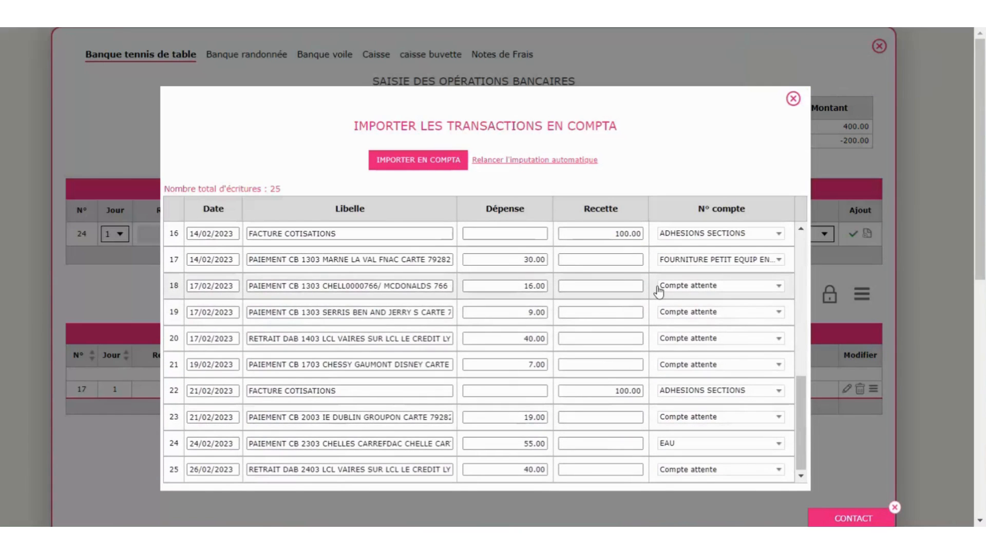
left_click(712, 287)
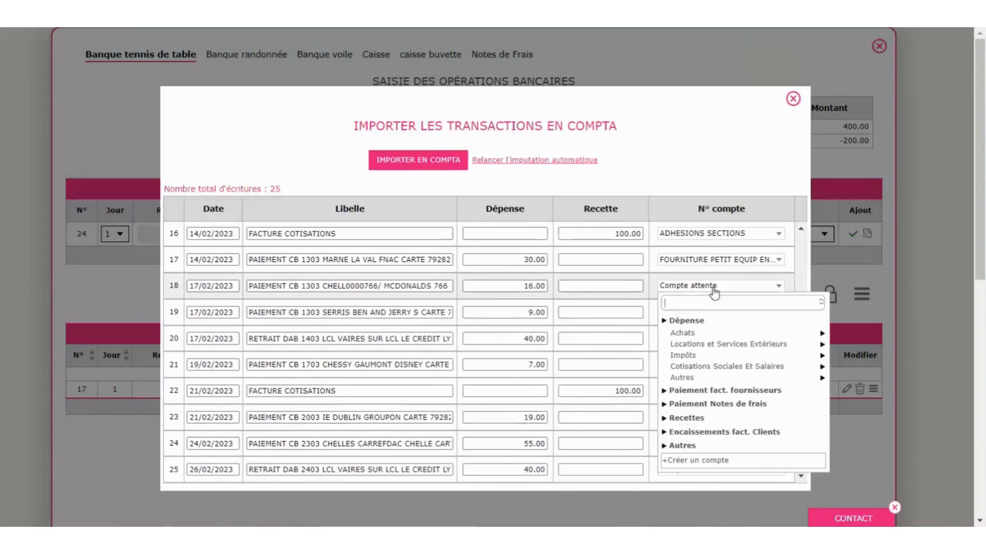
mouse_move(698, 332)
left_click(835, 343)
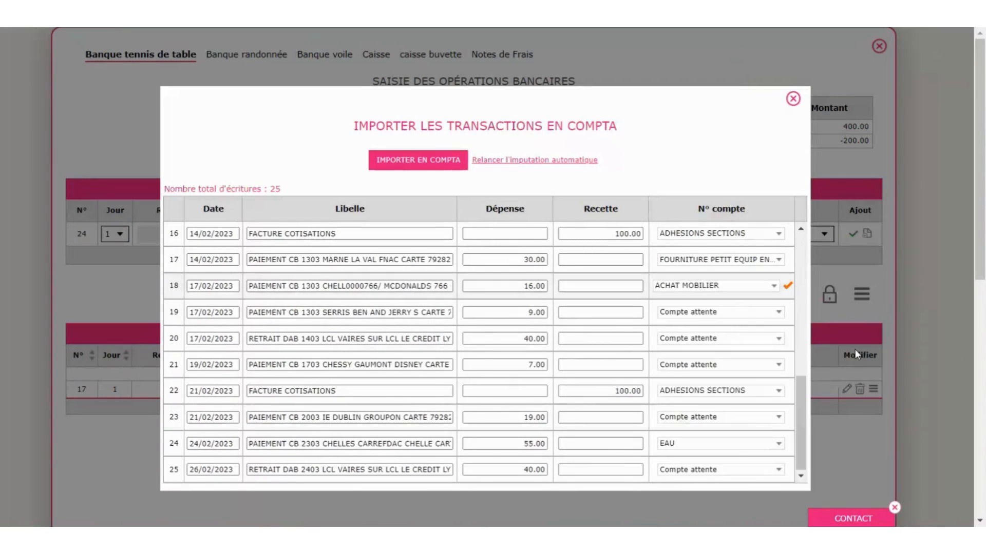
left_click(719, 313)
mouse_move(677, 358)
left_click(835, 382)
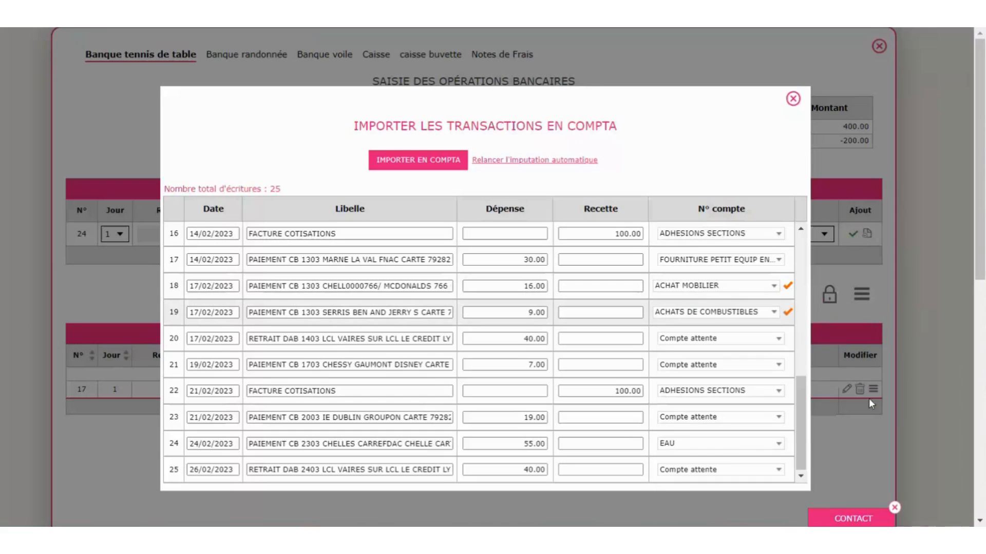
left_click(671, 340)
mouse_move(685, 408)
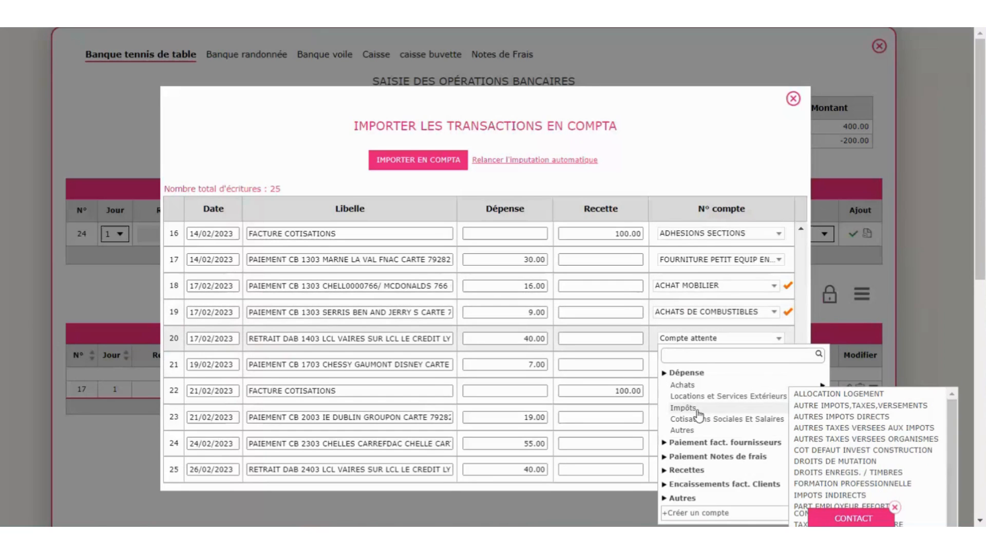
left_click(852, 440)
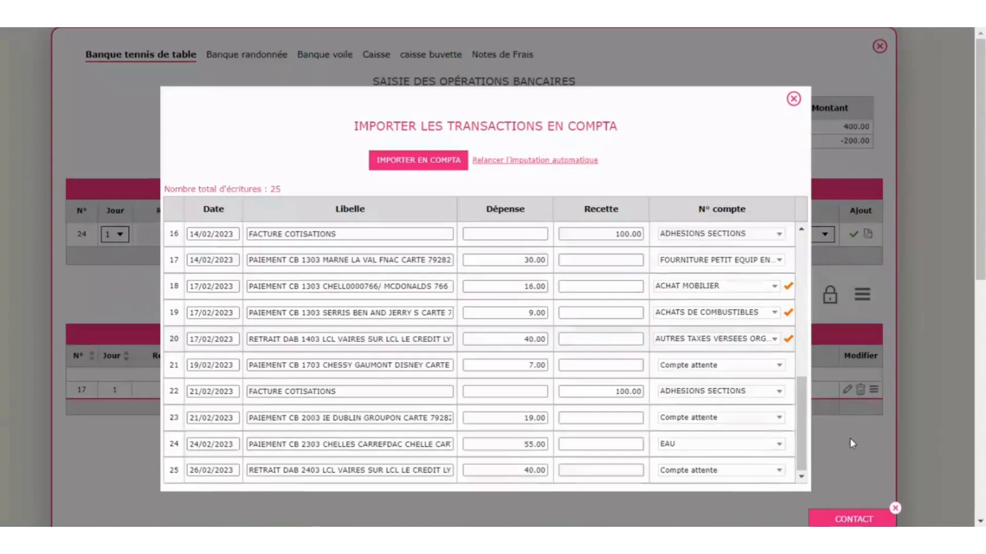
scroll(345, 378, "up", 8)
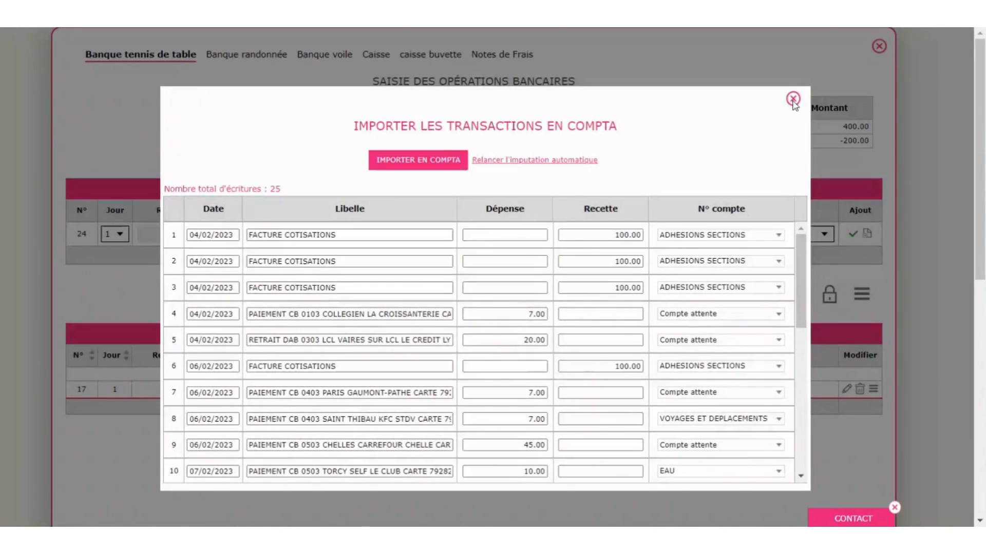
left_click(793, 99)
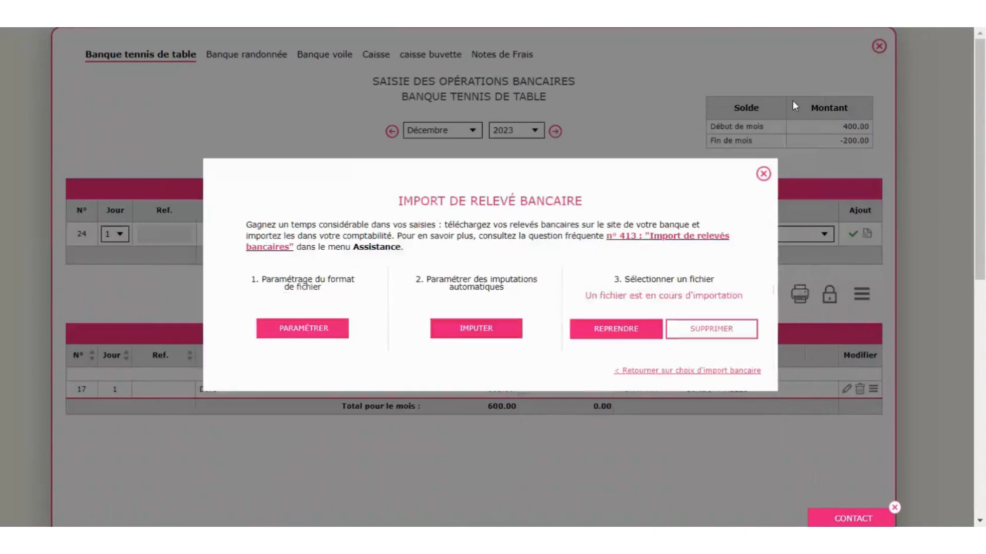
- Open the automatic imputation rules and scroll through the existing rules
left_click(476, 329)
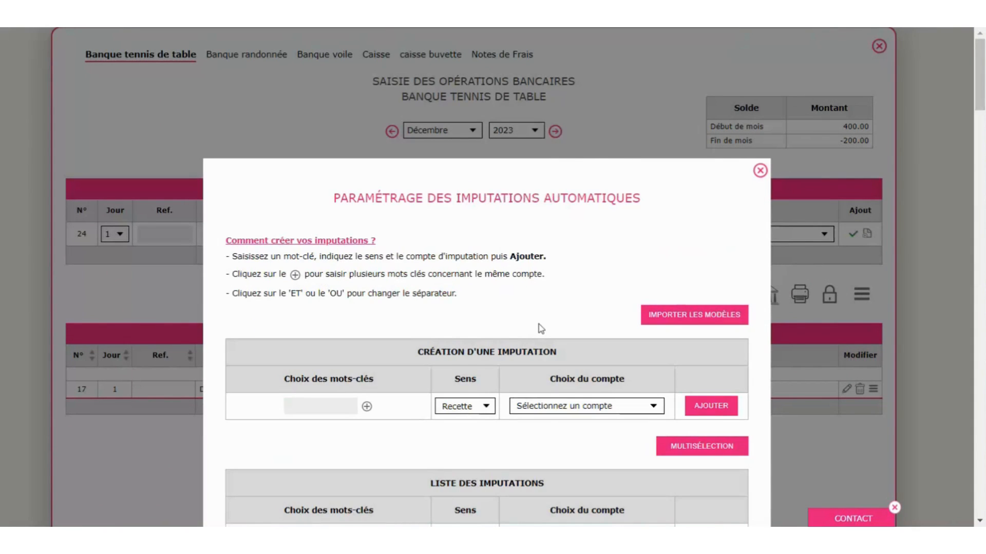
scroll(541, 329, "down", 12)
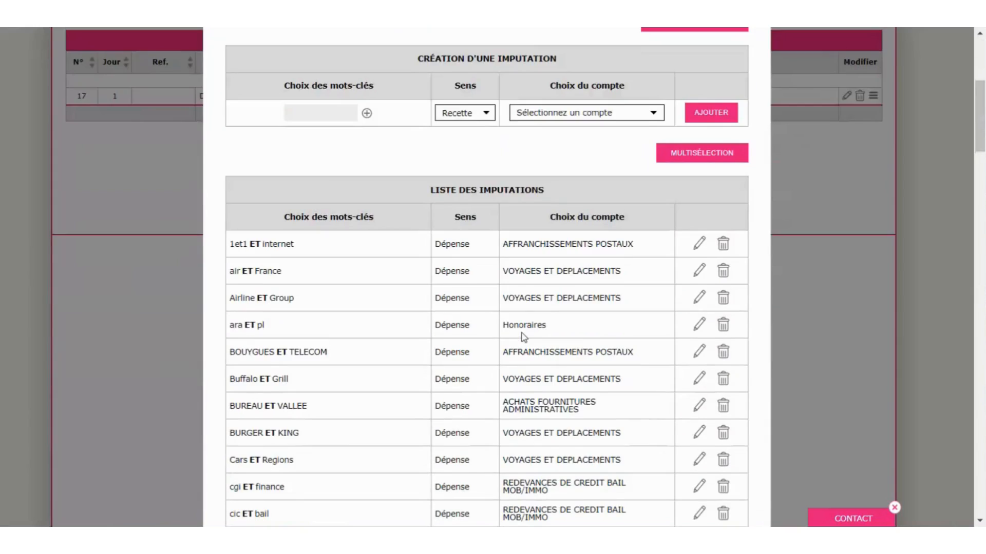
scroll(496, 311, "down", 15)
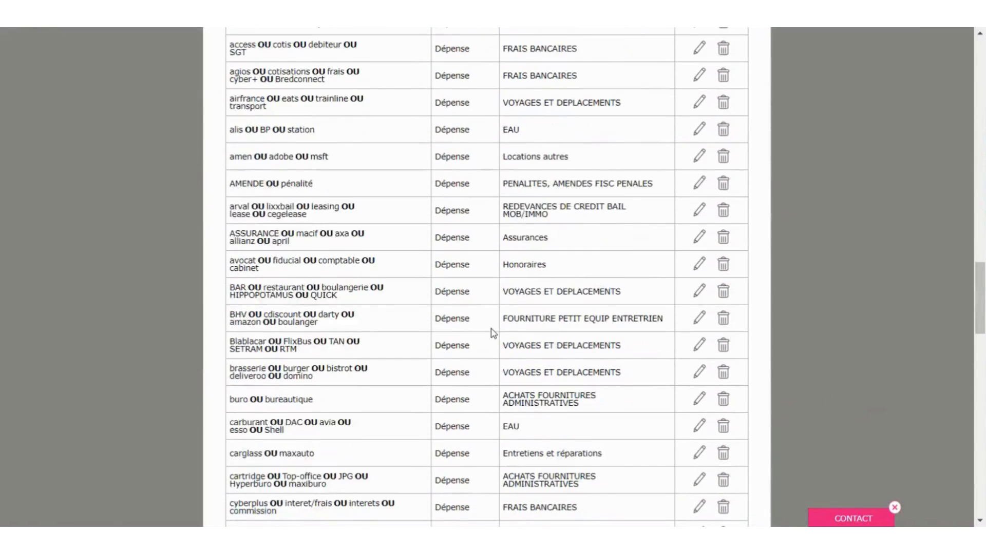
scroll(493, 333, "down", 10)
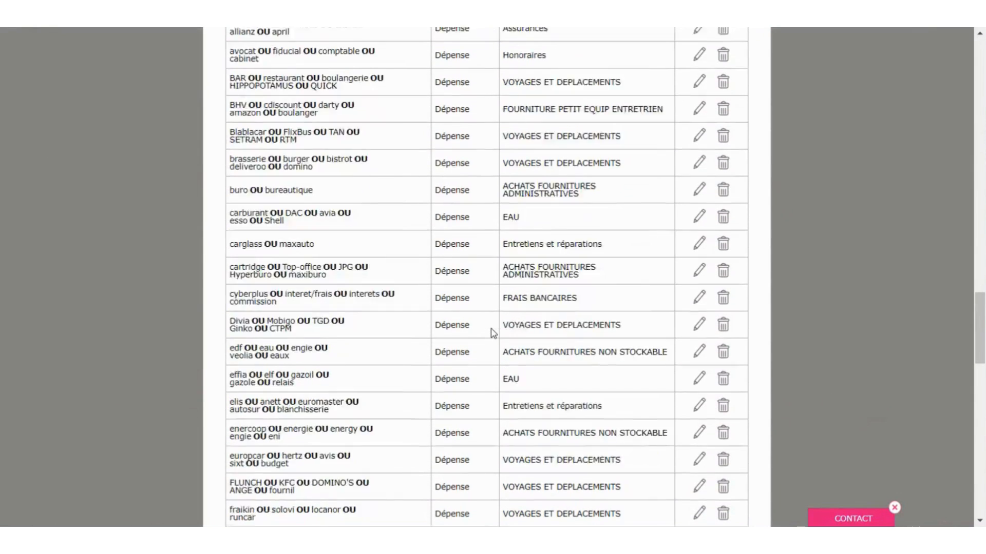
scroll(496, 334, "up", 20)
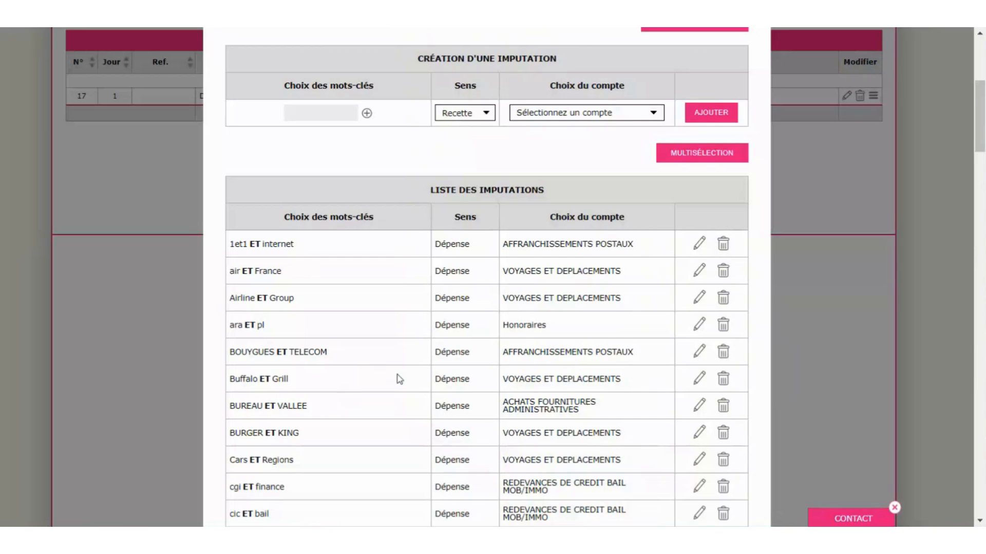
scroll(400, 378, "down", 4)
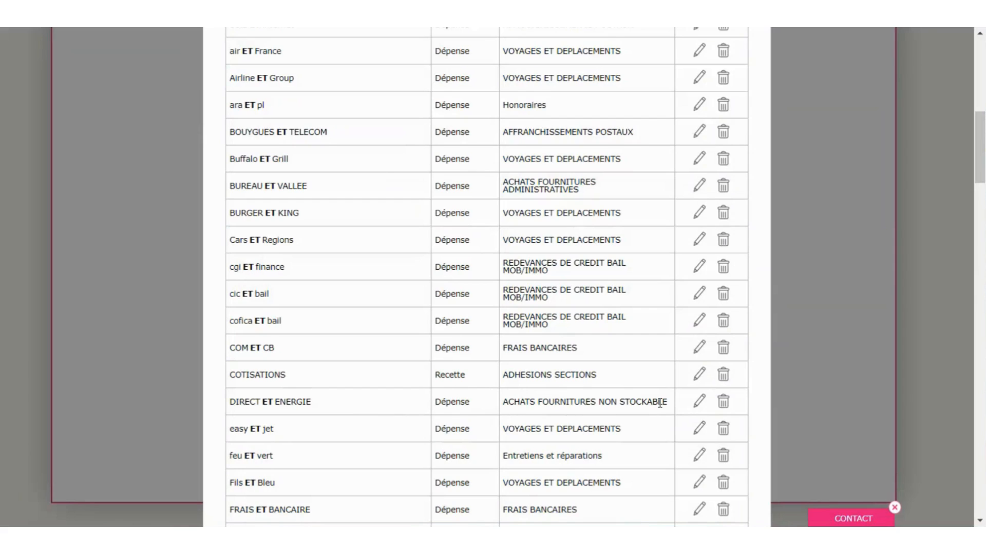
scroll(527, 402, "up", 8)
scroll(528, 402, "up", 2)
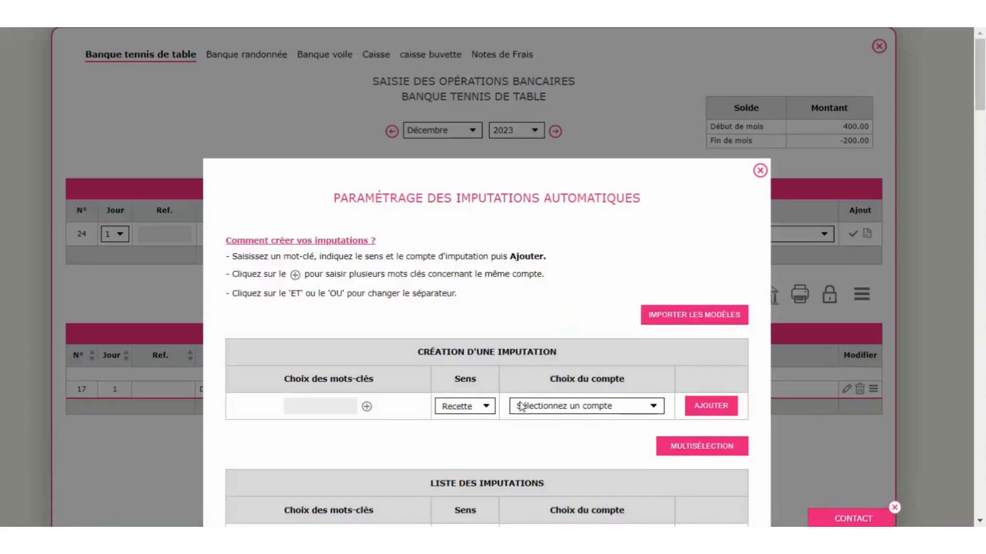
scroll(518, 406, "down", 3)
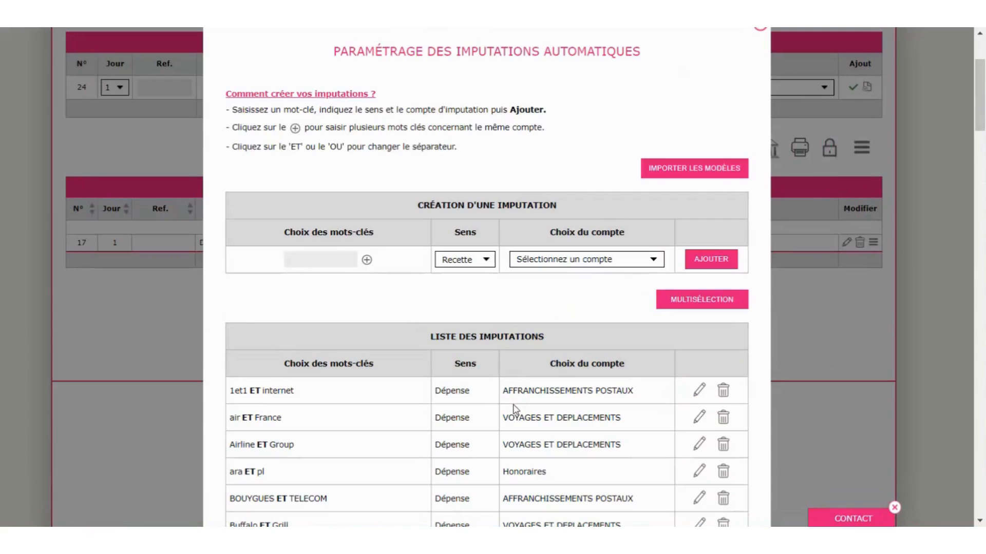
- Look at the new-rule keyword field and remaining rules, then close the imputation settings
left_click(320, 262)
scroll(356, 376, "down", 3)
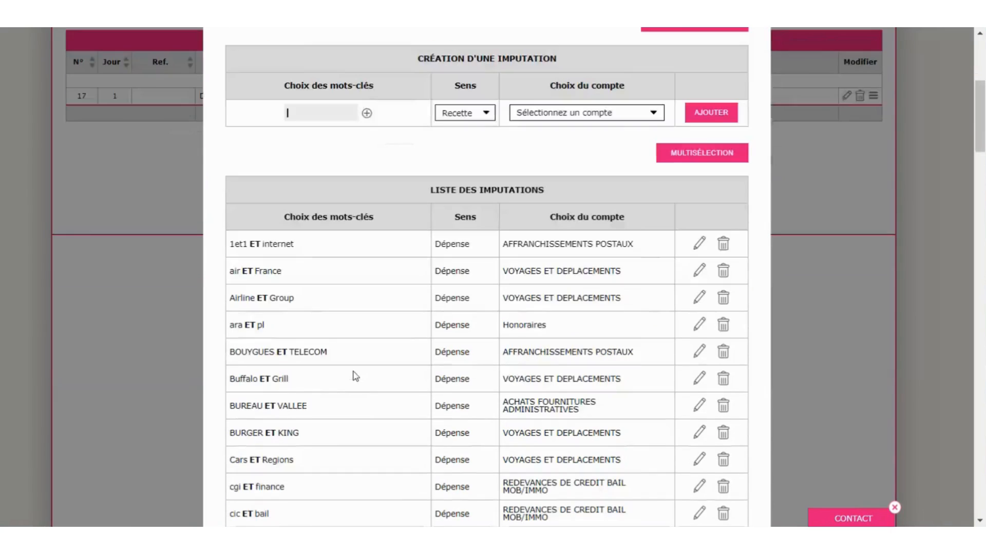
scroll(353, 378, "down", 6)
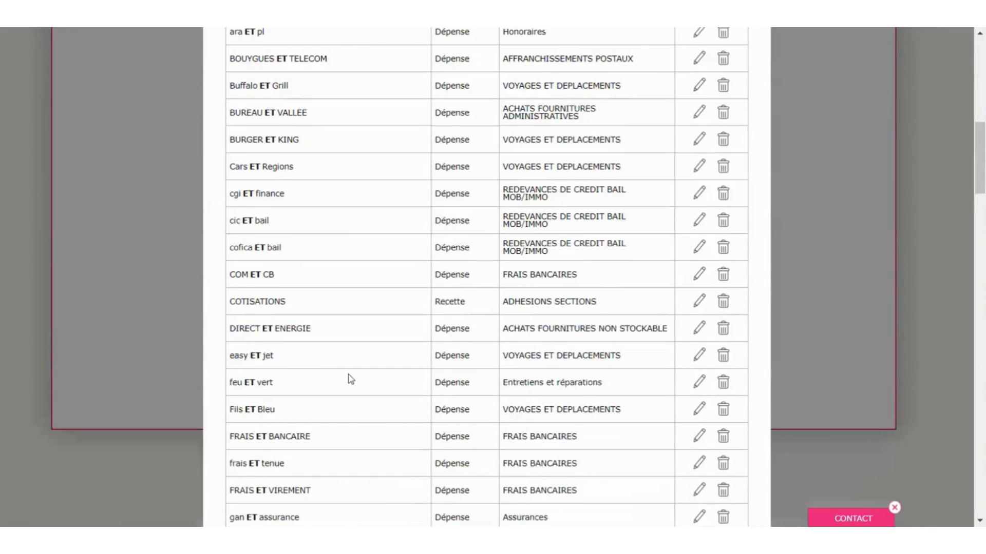
scroll(351, 379, "up", 6)
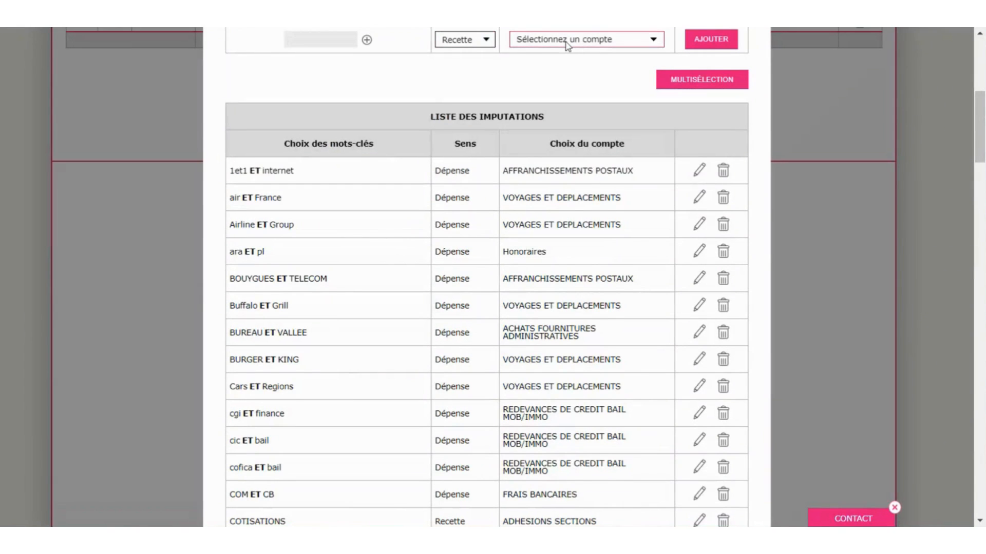
scroll(448, 296, "up", 2)
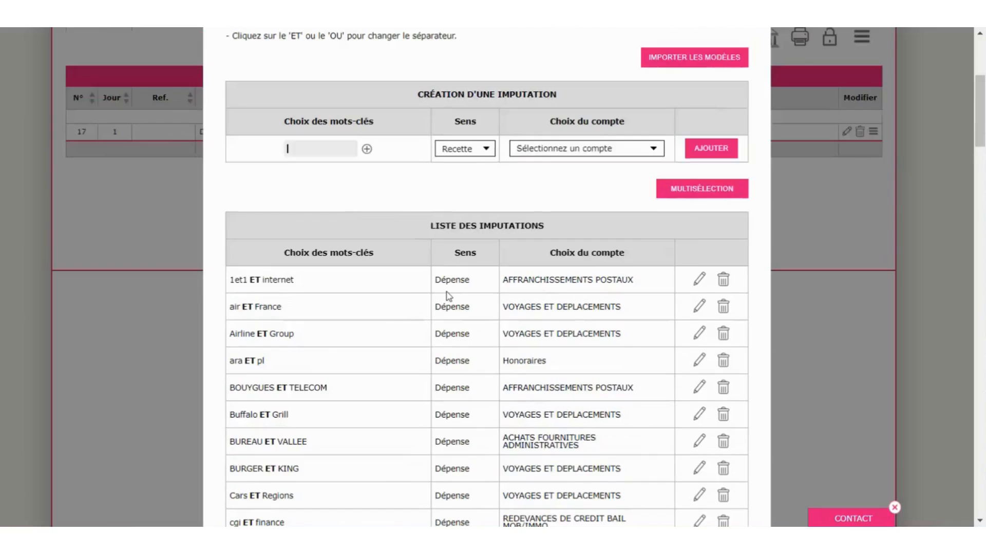
scroll(449, 296, "up", 3)
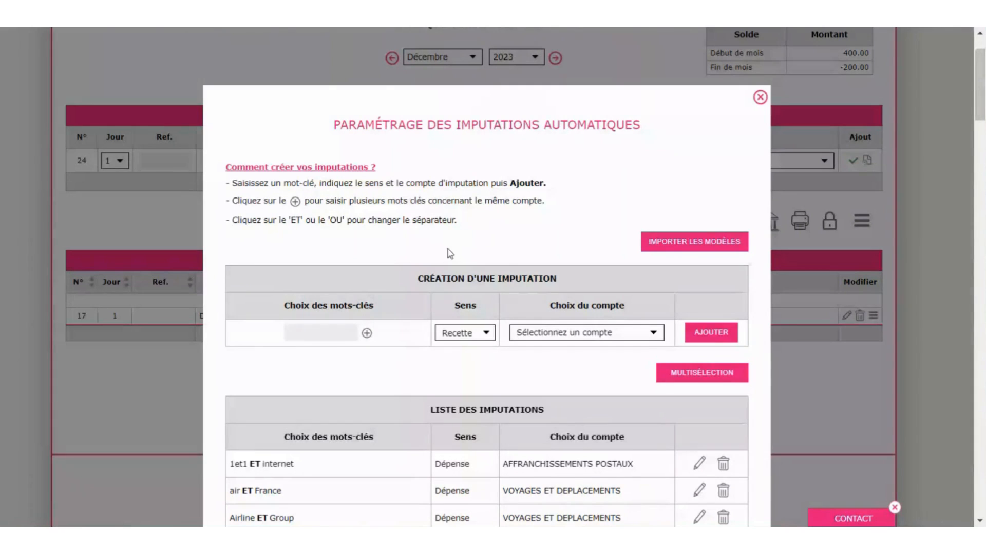
left_click(792, 137)
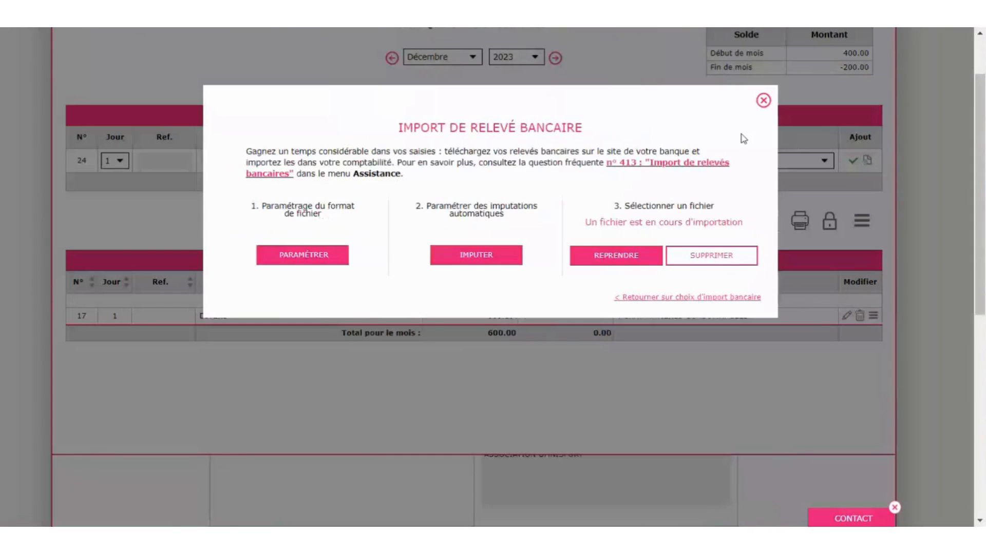
- Resume the pending import and post the 25 transactions into the Février 2023 bank journal
left_click(626, 262)
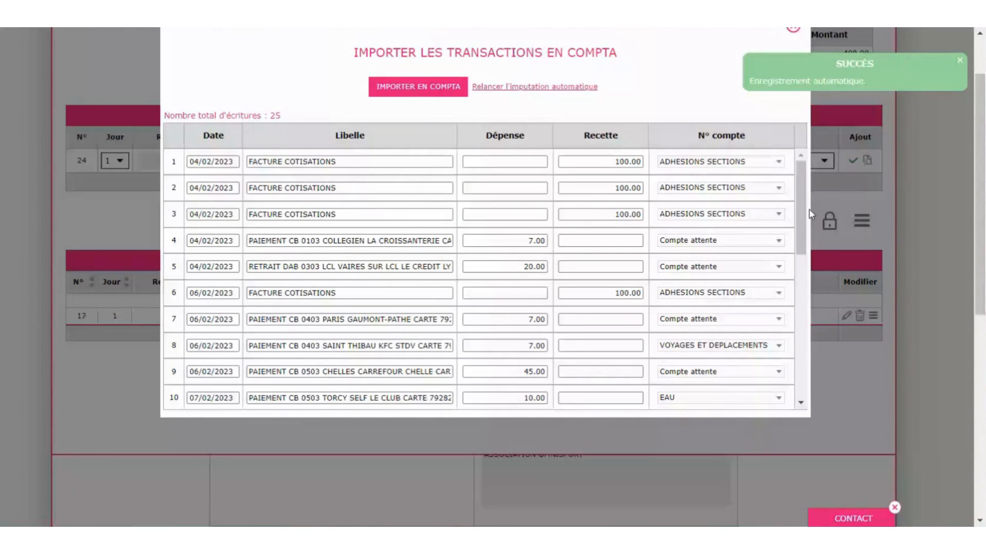
left_click_drag(801, 216, 799, 377)
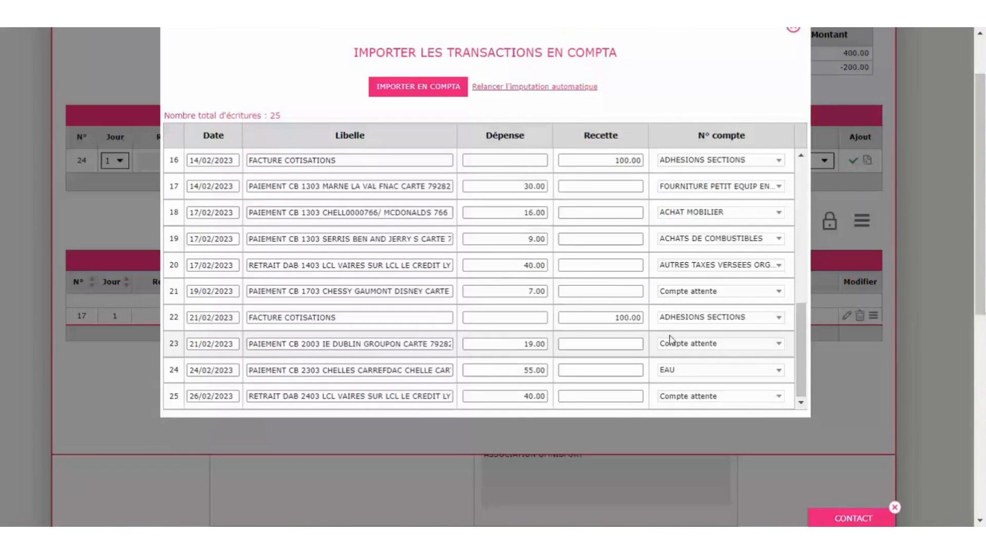
left_click(416, 91)
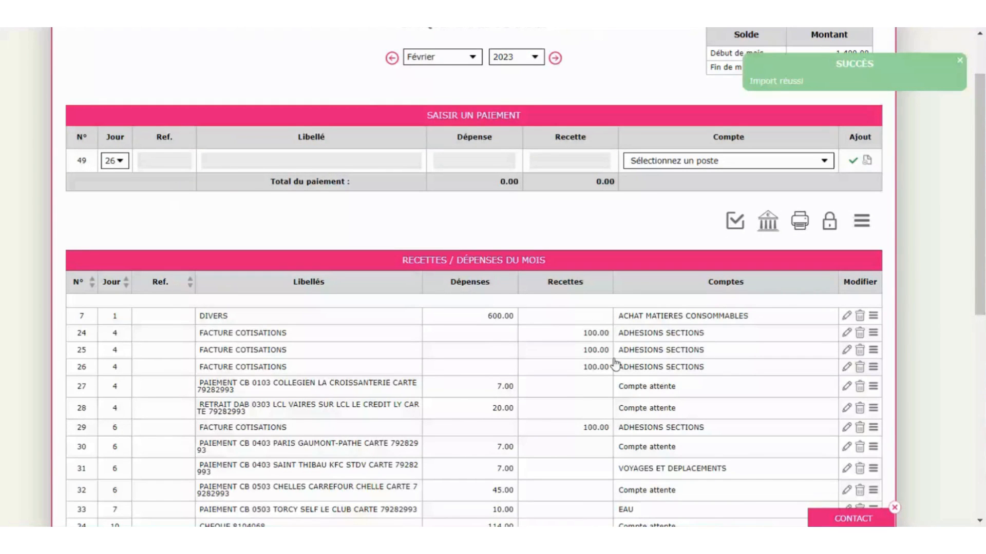
scroll(611, 362, "up", 2)
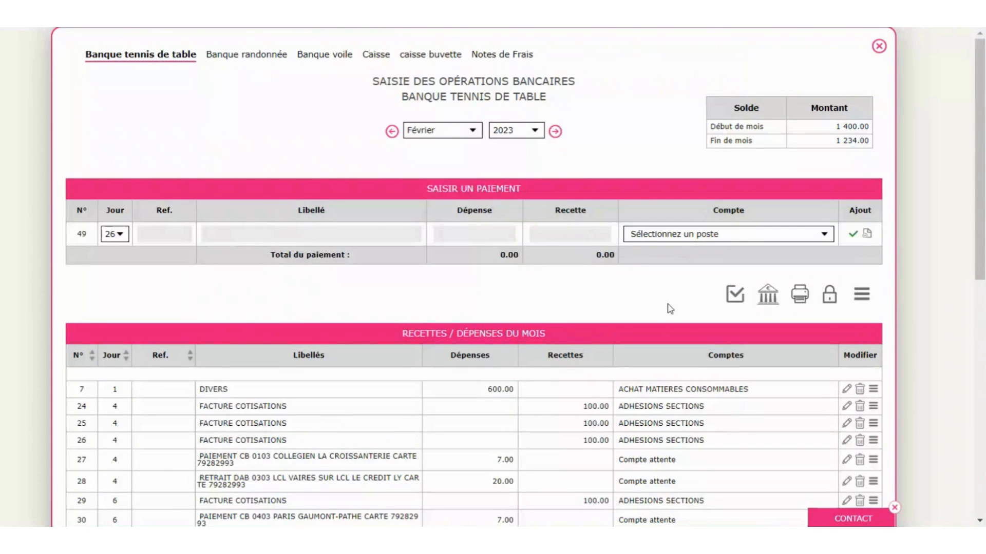
scroll(673, 311, "down", 3)
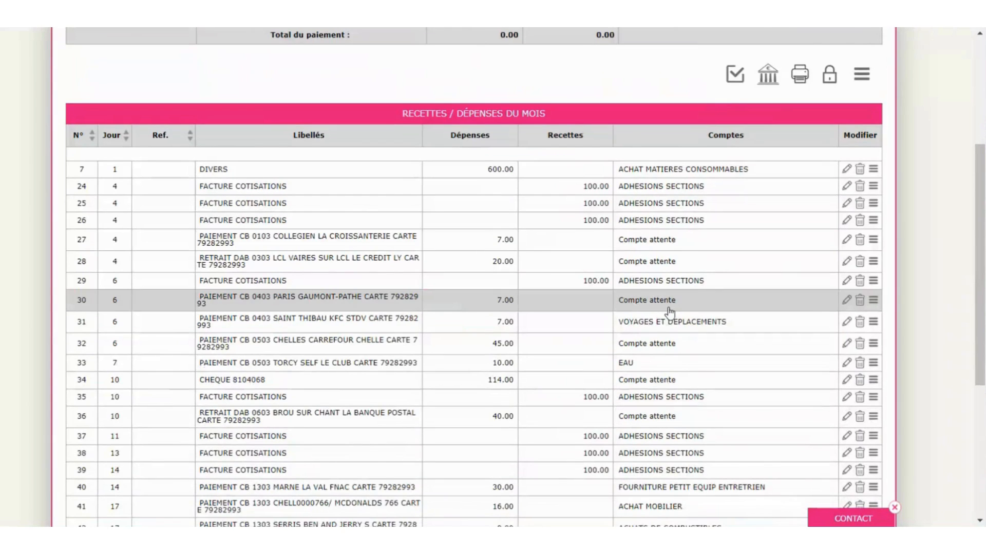
scroll(670, 312, "down", 1)
scroll(667, 311, "up", 5)
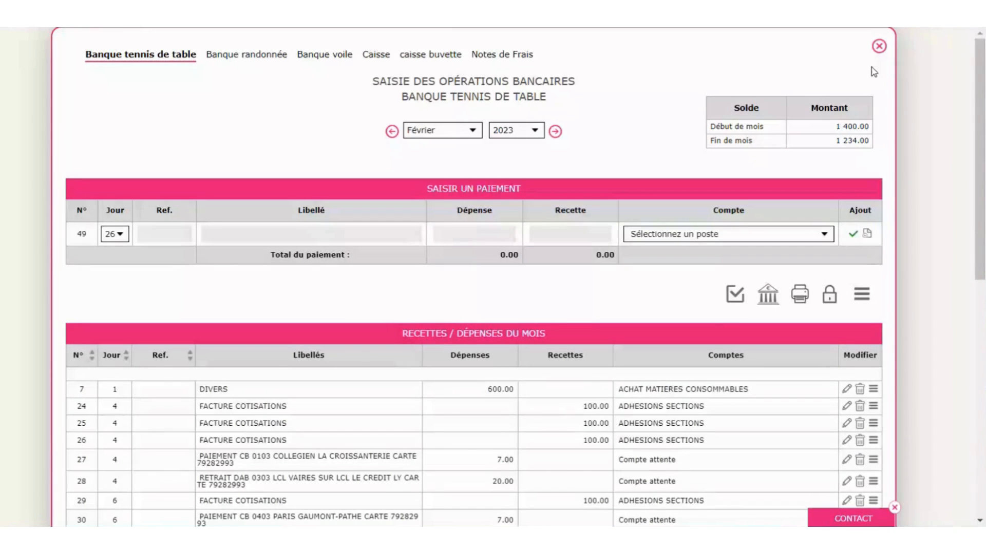
left_click(879, 46)
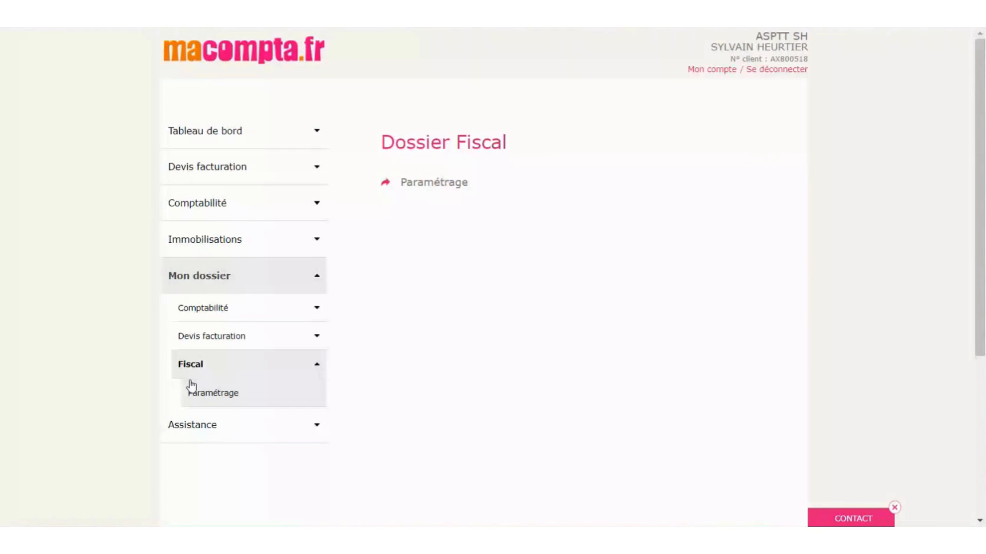
- Turn Rapprochement bancaire on in Paramétrage's extra options, then expand the Comptabilité section
left_click(206, 306)
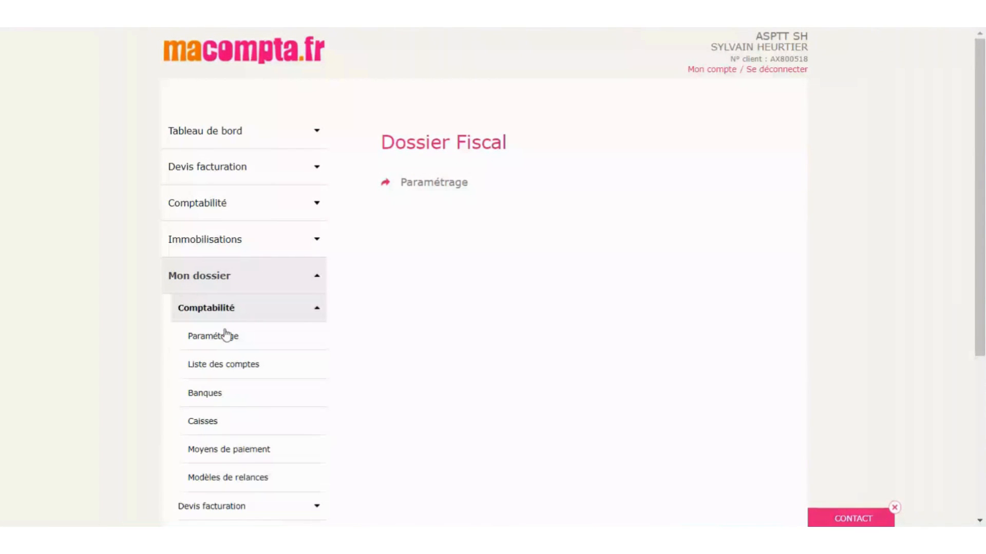
left_click(226, 335)
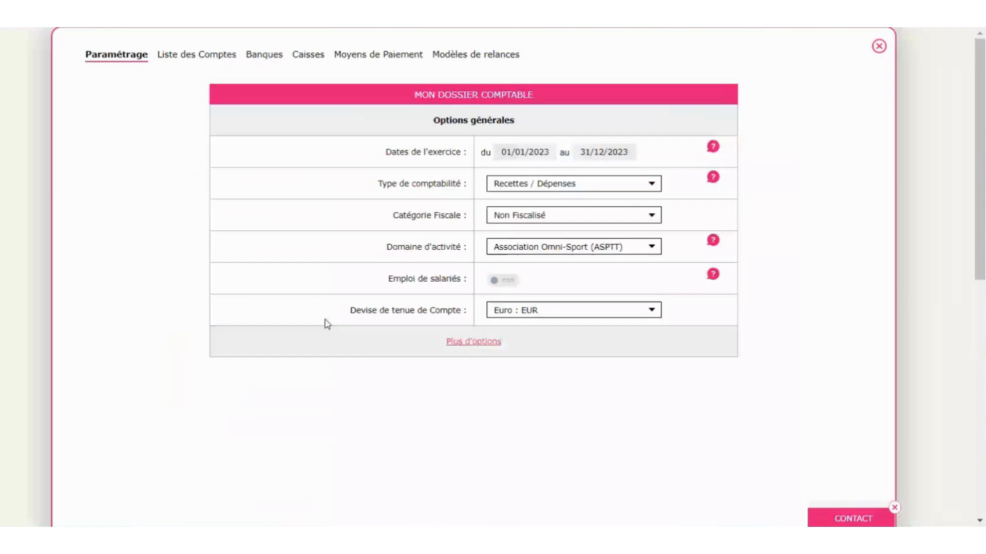
left_click(477, 344)
scroll(737, 331, "down", 5)
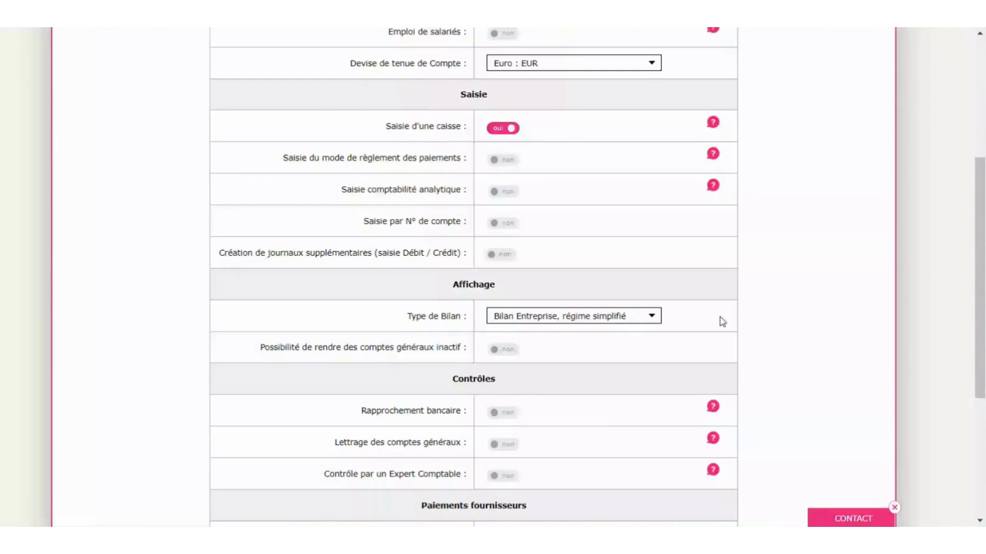
scroll(722, 322, "down", 1)
left_click(519, 369)
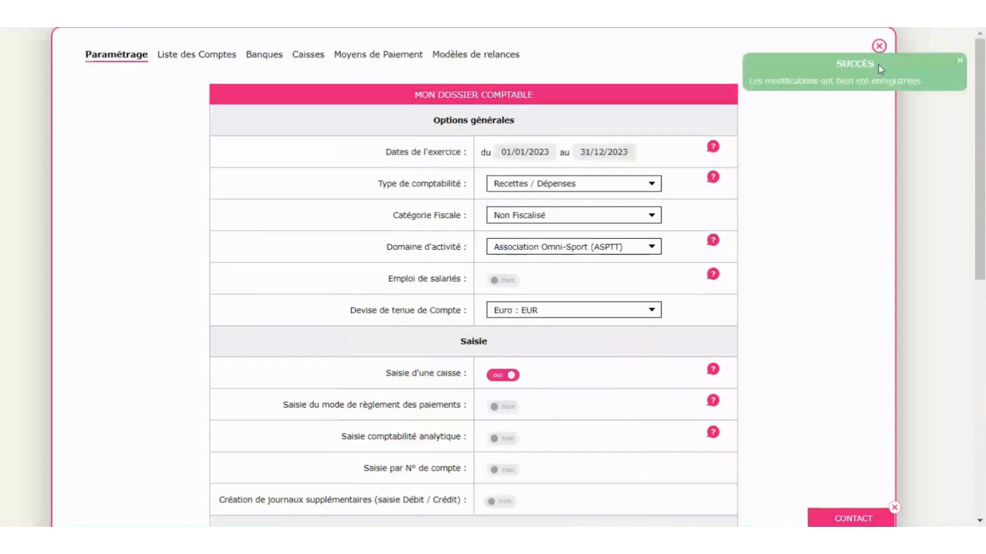
left_click(879, 46)
left_click(222, 208)
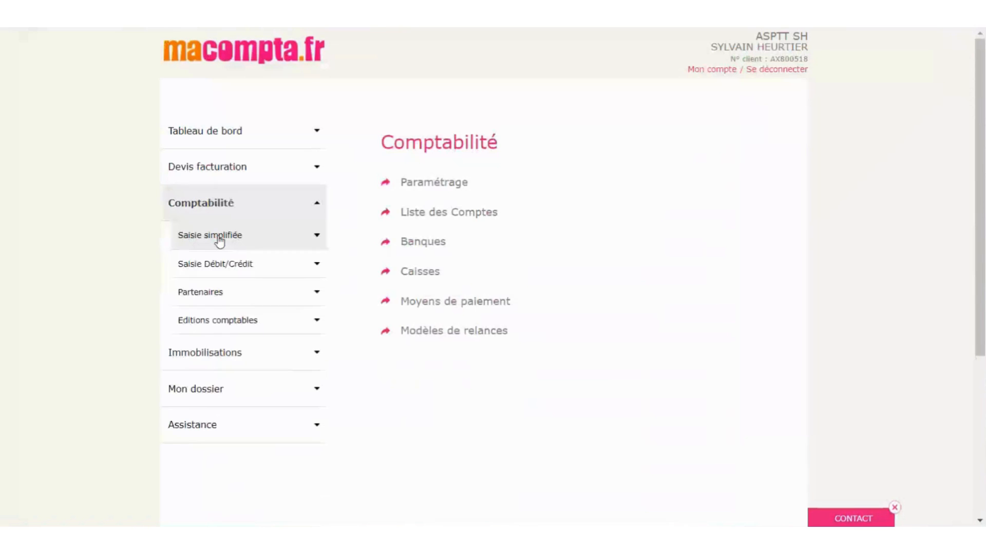
- Open the Banque tennis de table simplified entries and navigate to Janvier 2023
left_click(220, 240)
left_click(247, 265)
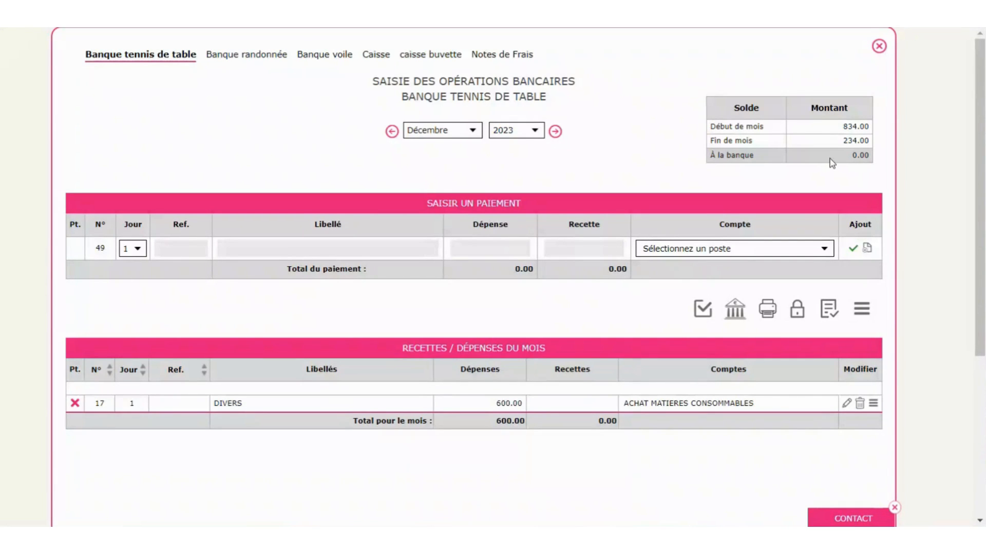
left_click(392, 132)
left_click(392, 132)
left_click(392, 132)
left_click(392, 132)
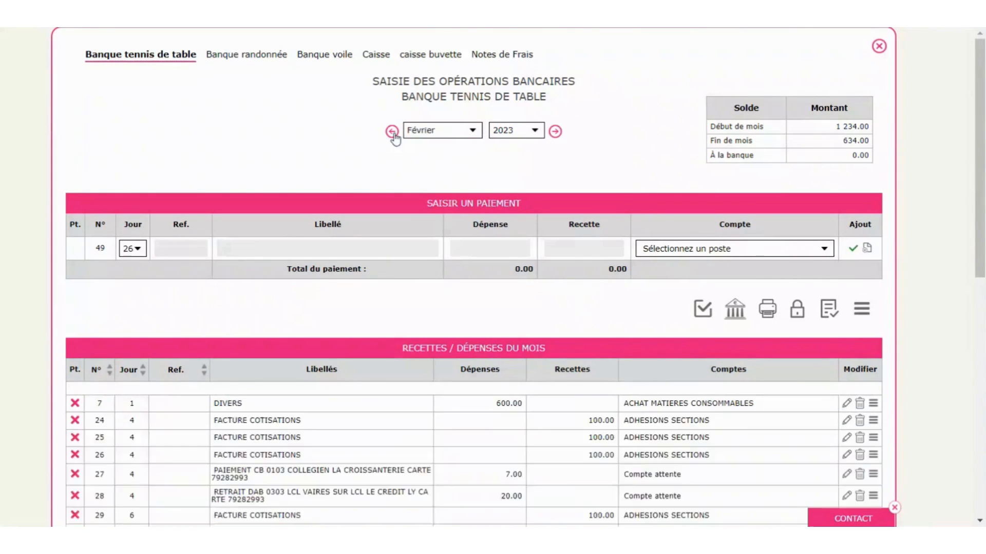
left_click(392, 132)
left_click(393, 132)
left_click(555, 132)
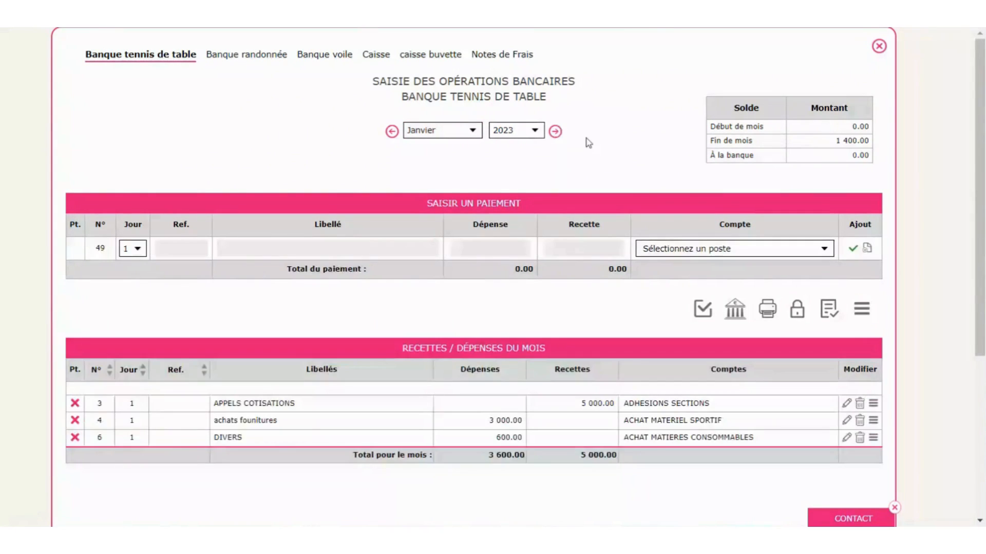
scroll(589, 143, "down", 3)
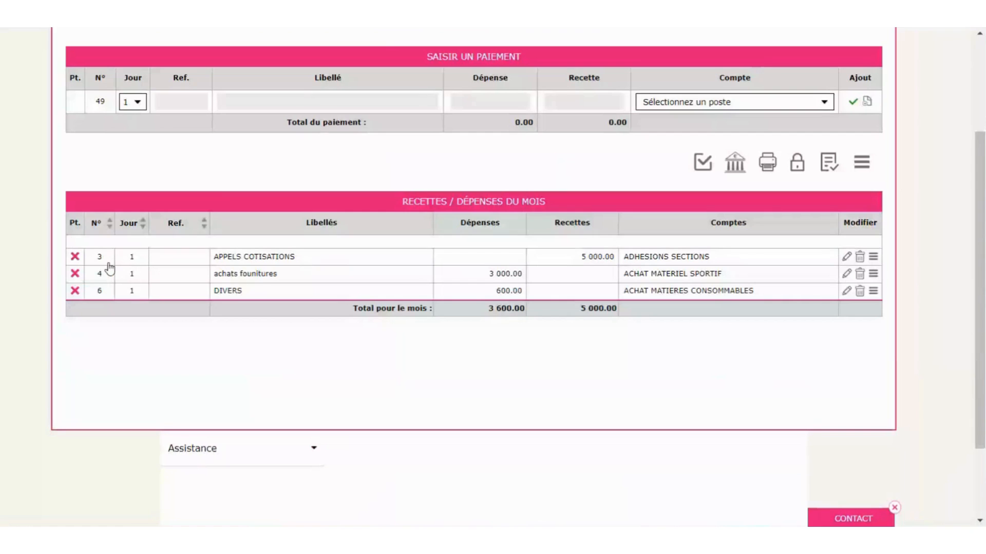
- Mark Janvier entries 3, 4 and 6 as reconciled with the bank
left_click(75, 257)
left_click(75, 275)
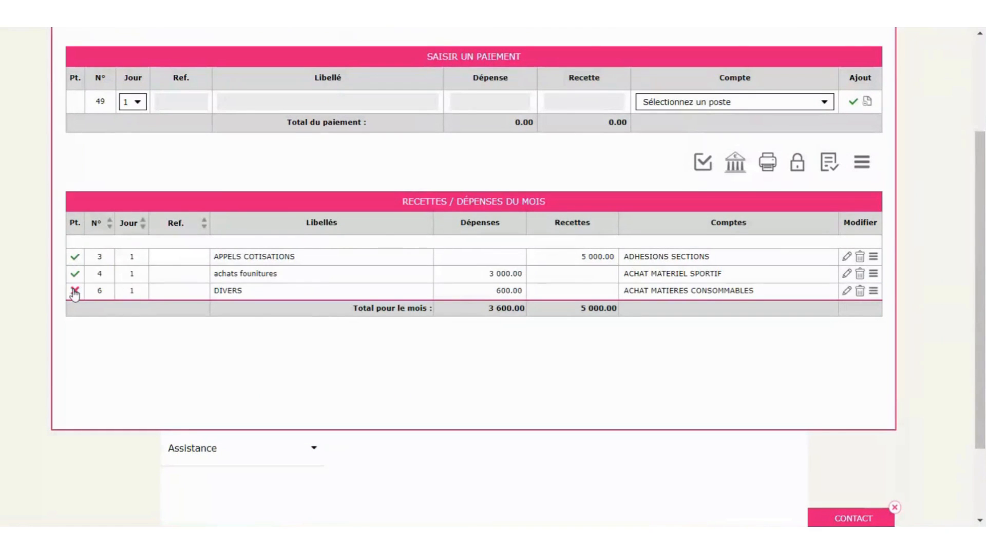
left_click(75, 291)
scroll(348, 337, "up", 3)
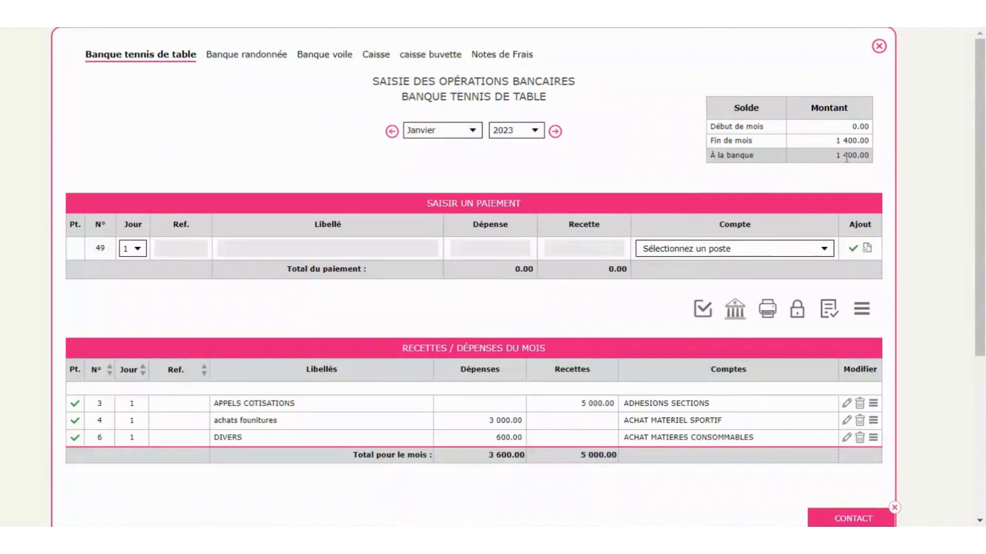
- In Février 2023, mark entries 24 and 25 as reconciled with the bank
left_click(557, 134)
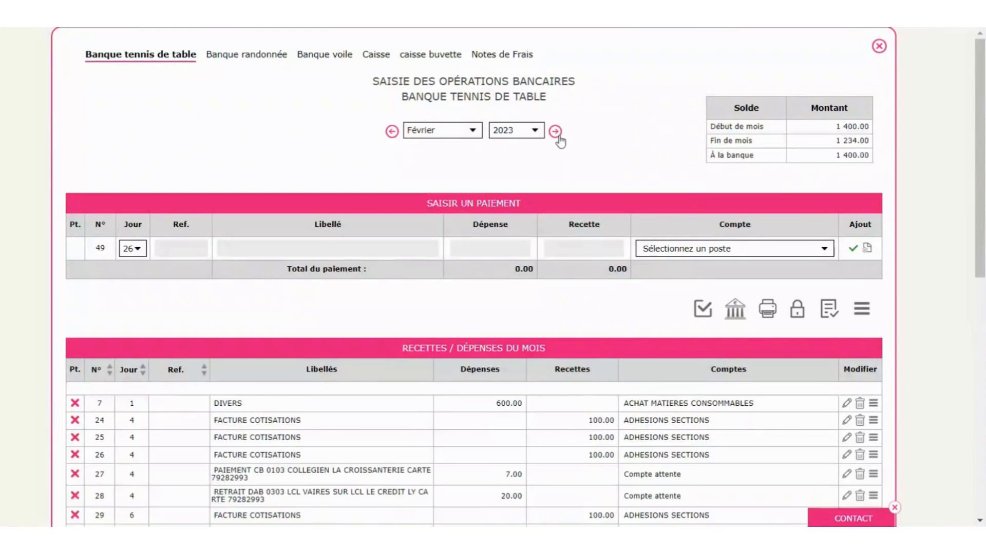
left_click(556, 134)
left_click(392, 131)
scroll(261, 255, "down", 4)
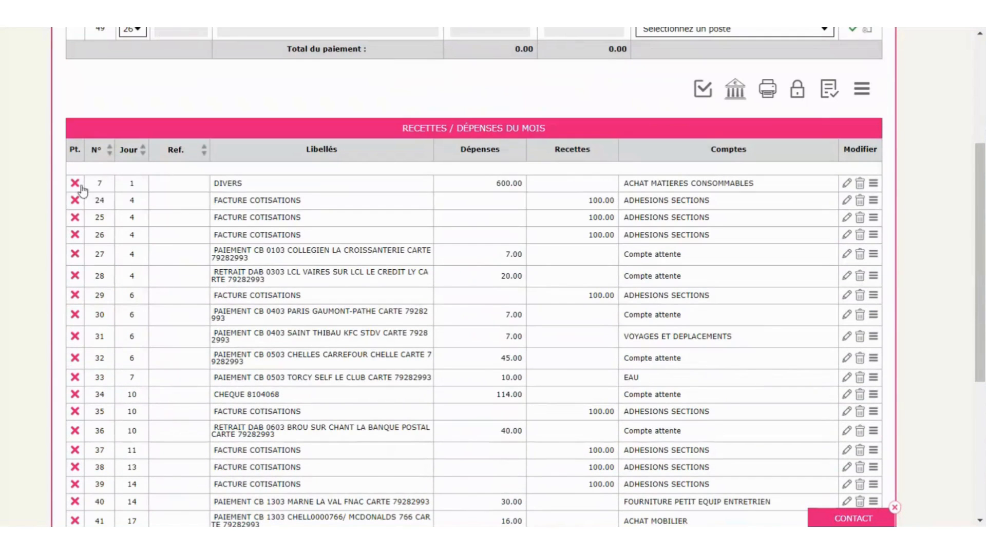
left_click(75, 201)
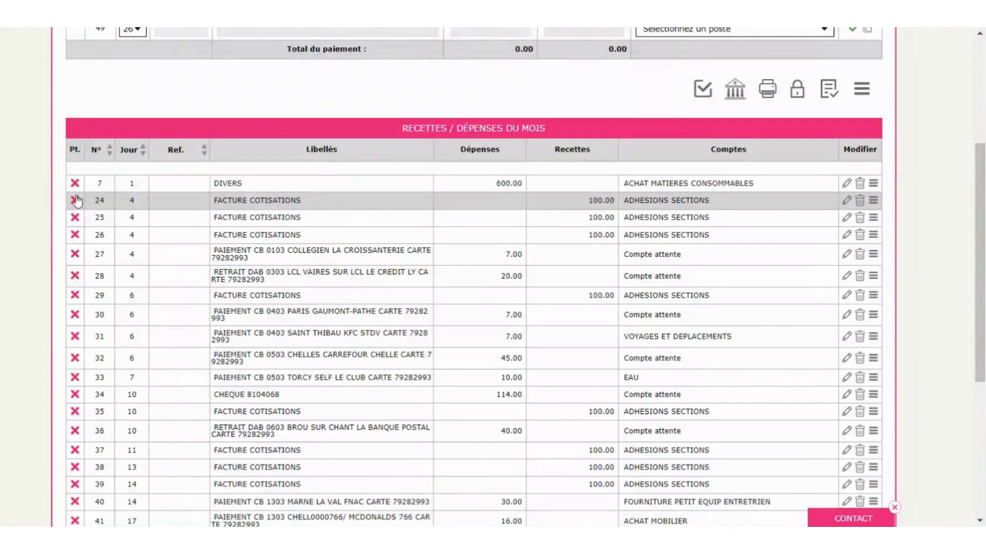
left_click(76, 218)
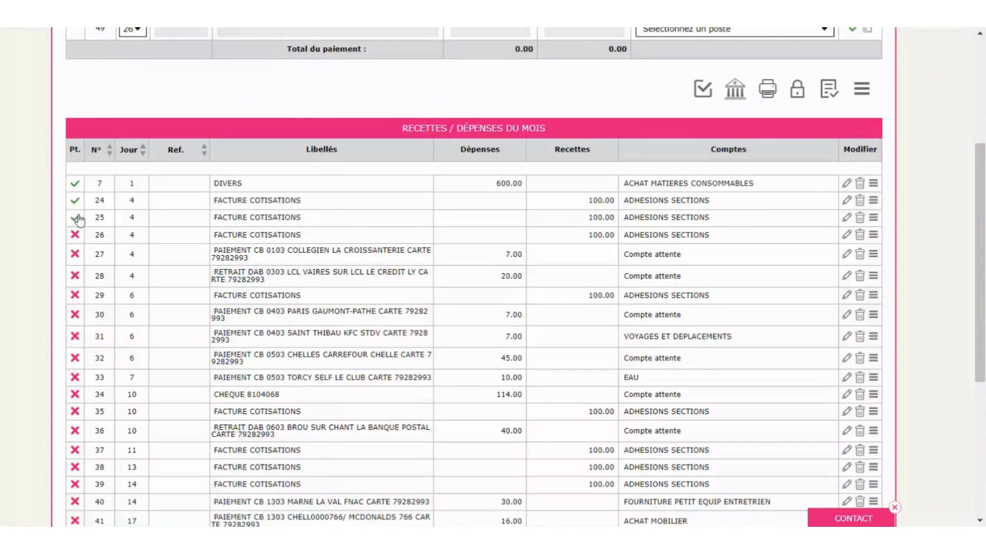
scroll(812, 154, "up", 4)
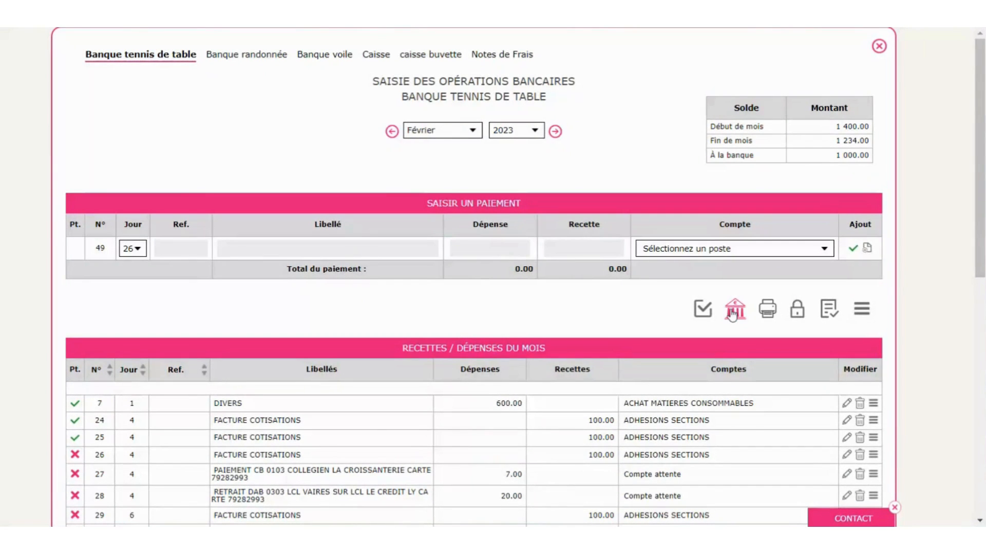
- Review the Rapprochement bancaire report, 1234.00 book versus 1000.00 bank, then close it
left_click(732, 313)
left_click(763, 174)
left_click(830, 312)
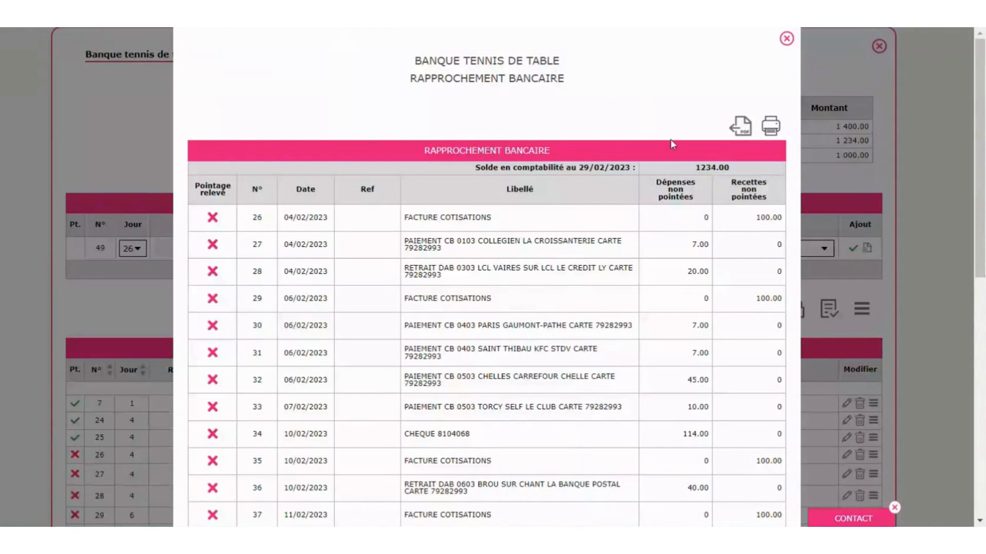
scroll(723, 281, "down", 1)
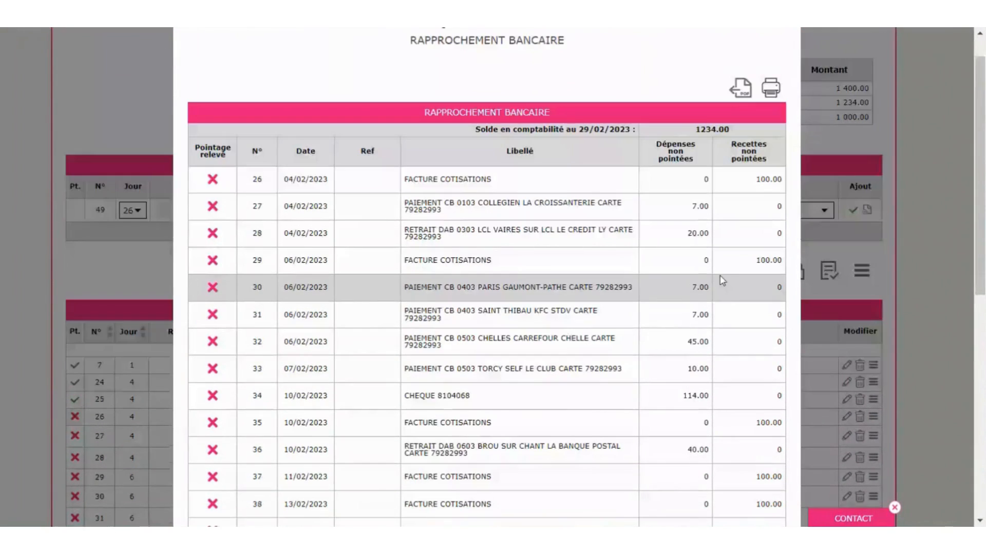
scroll(723, 280, "down", 10)
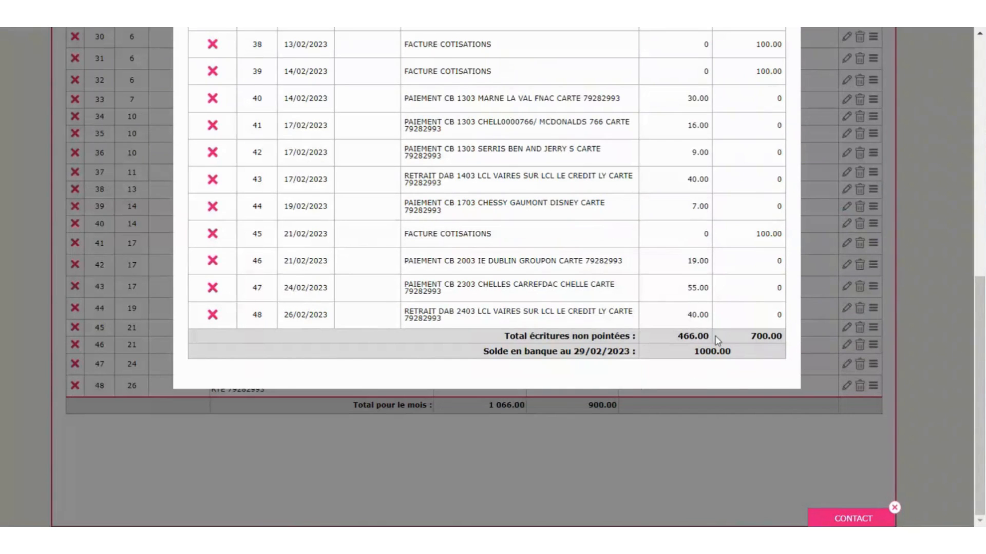
scroll(764, 308, "up", 11)
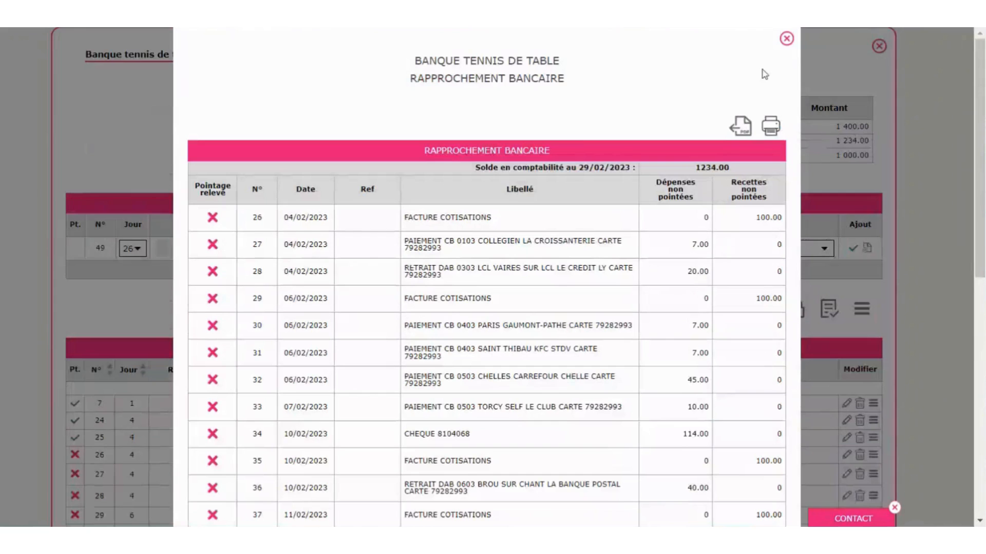
left_click(786, 40)
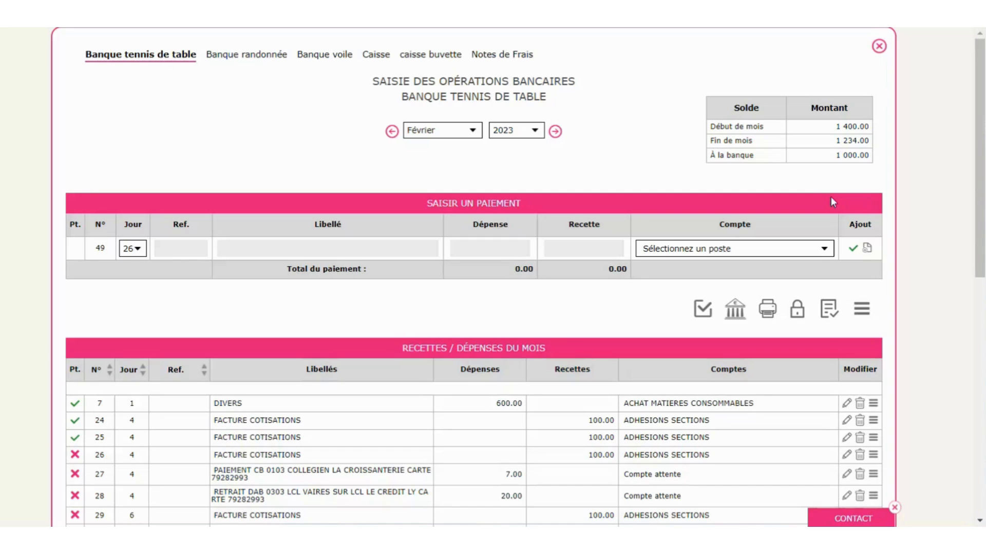
- Mark entries 26 to 29 as cleared by the bank and start a payment described 'achats'
left_click(75, 455)
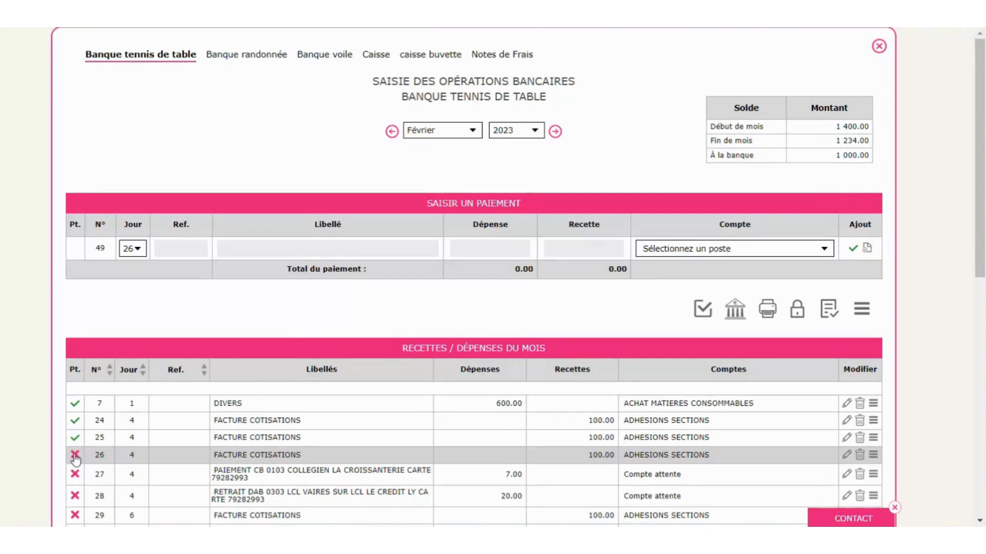
left_click(75, 473)
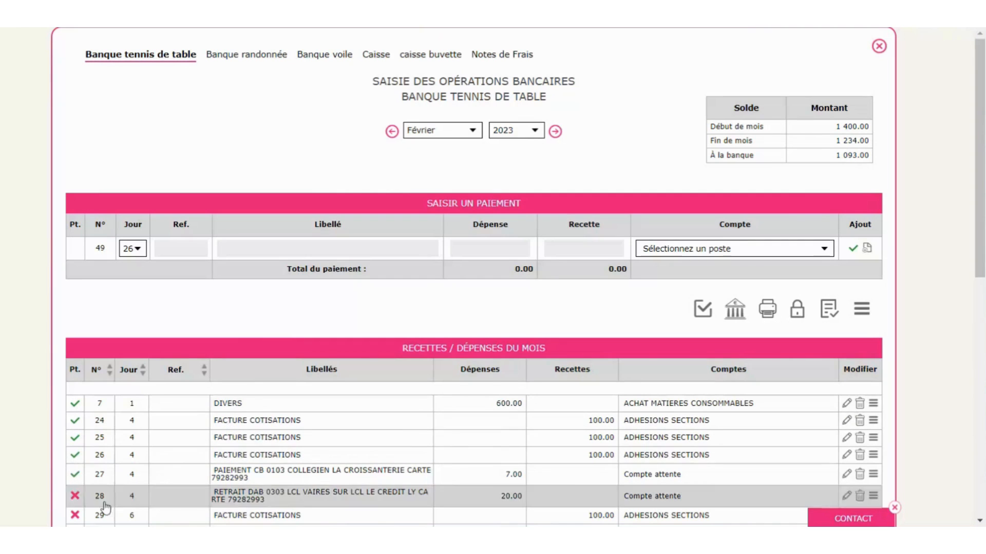
left_click(75, 515)
left_click(75, 496)
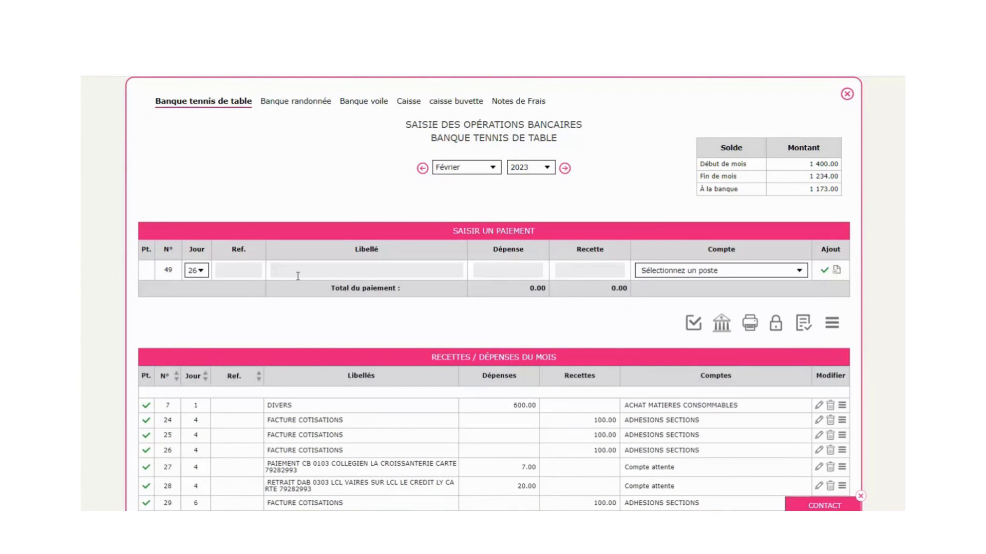
left_click(297, 277)
type("achats")
- Enter payment 'achats' with a 500 line charged to ACHAT MATERIEL SPORTIF
key("BackSpace")
key("BackSpace")
key("BackSpace")
key("BackSpace")
key("BackSpace")
key("BackSpace")
type("achats")
type("500")
key("Tab")
key("Tab")
mouse_move(691, 318)
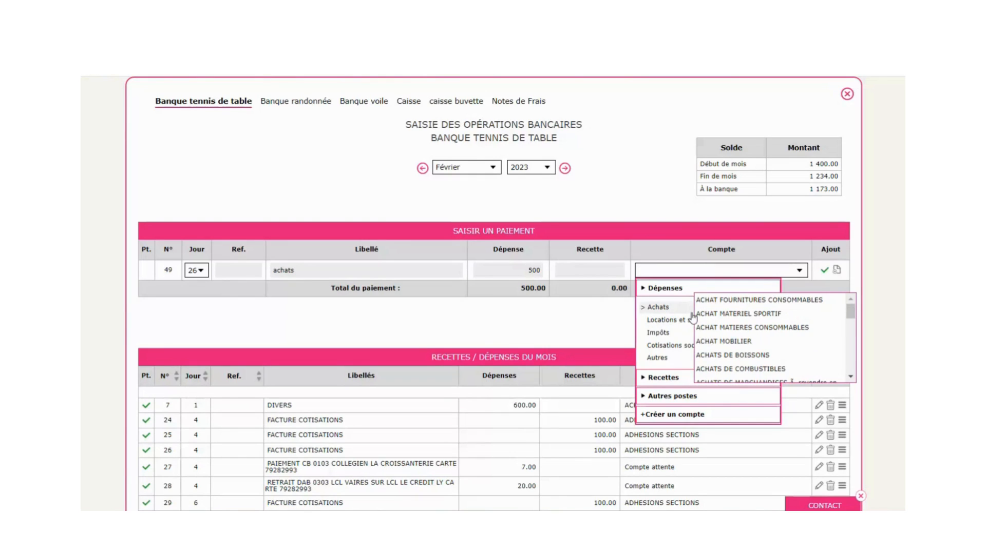
left_click(782, 319)
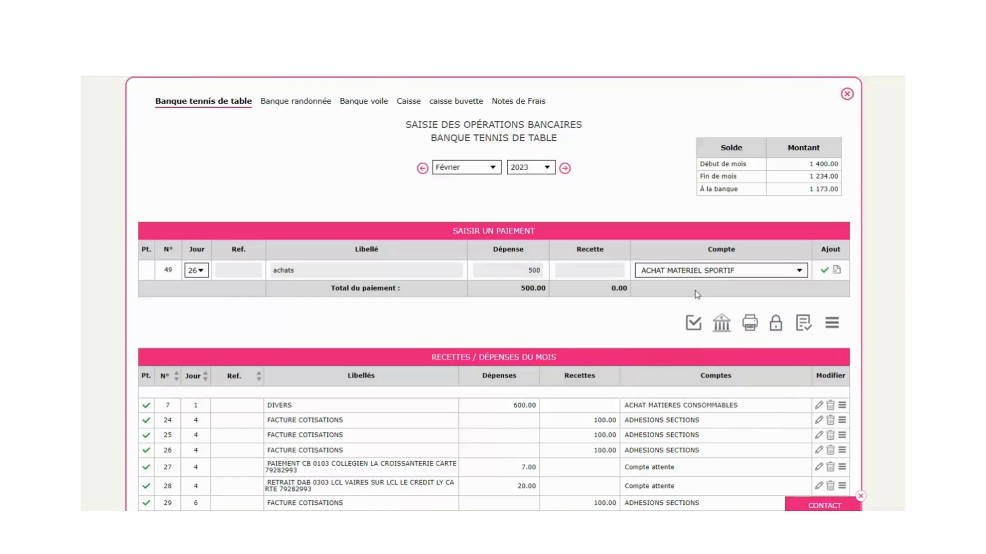
- Add a second 500 line to ACHAT MATIERES CONSOMMABLES and save the split payment
left_click(836, 271)
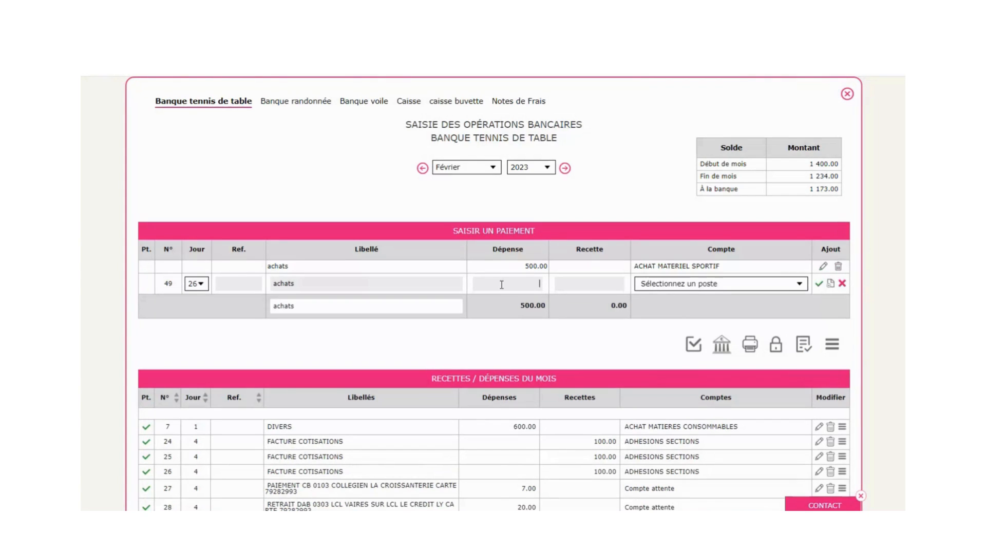
left_click(502, 284)
type("500")
key("Tab")
mouse_move(663, 323)
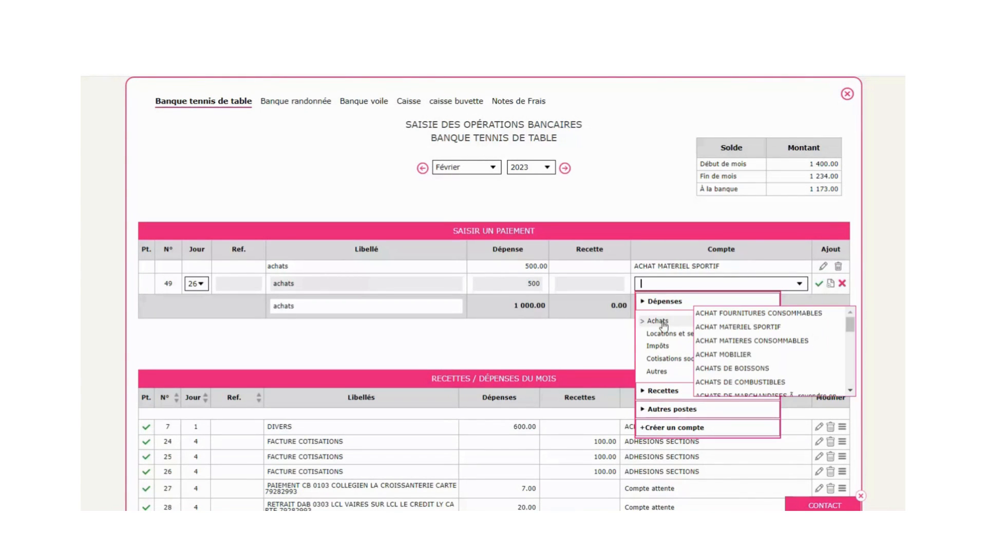
left_click(783, 343)
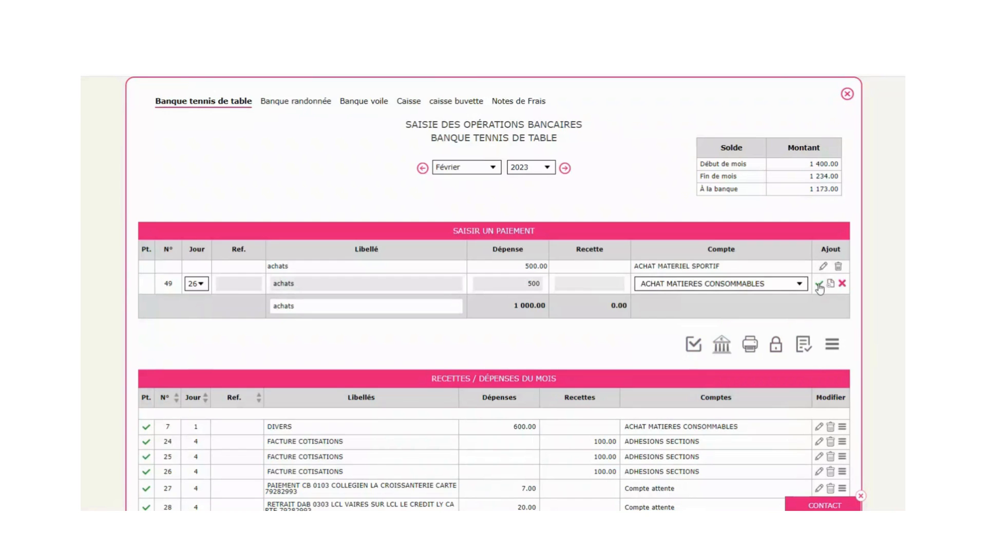
left_click(819, 285)
scroll(689, 392, "down", 5)
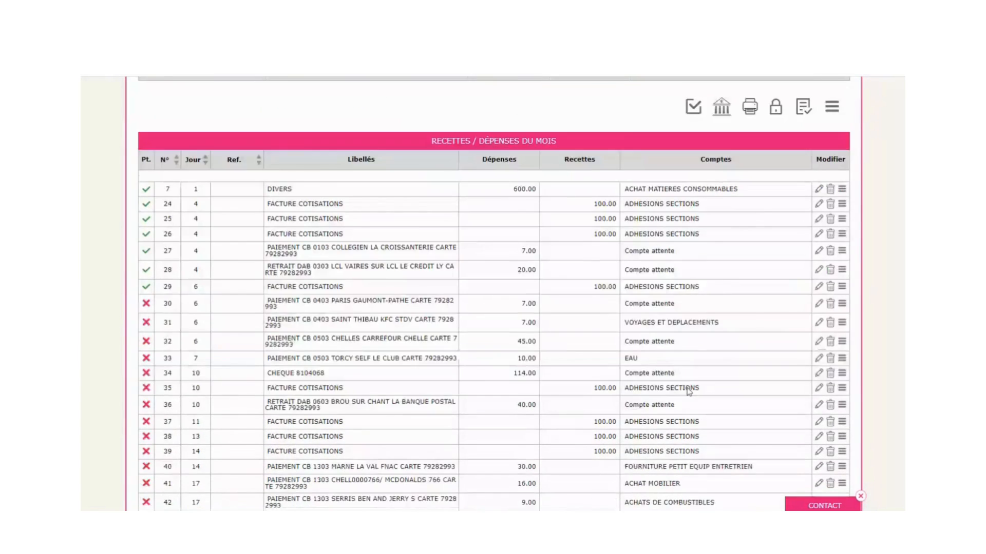
scroll(689, 392, "down", 5)
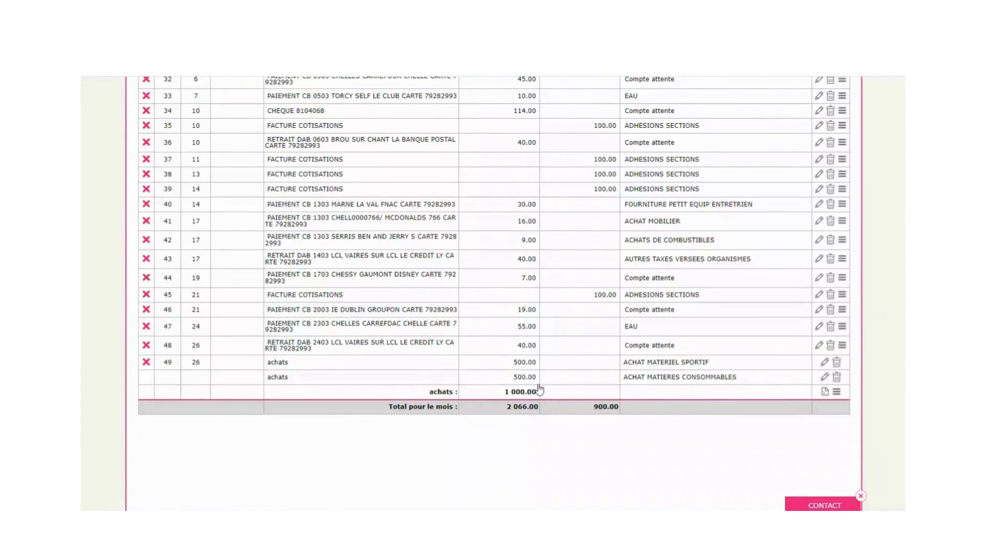
scroll(541, 396, "up", 10)
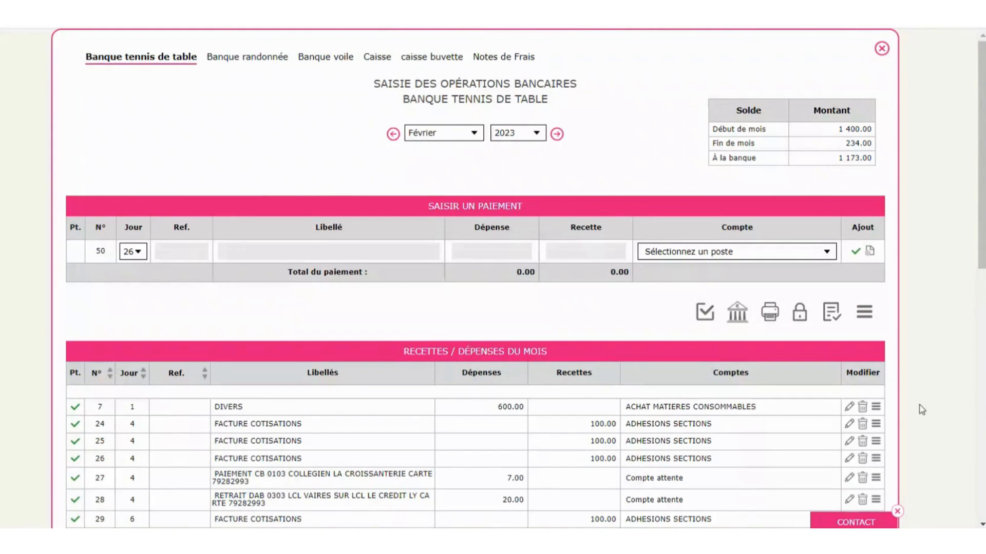
- Reopen the DIVERS 600.00 entry 7 and validate it unchanged
left_click(848, 406)
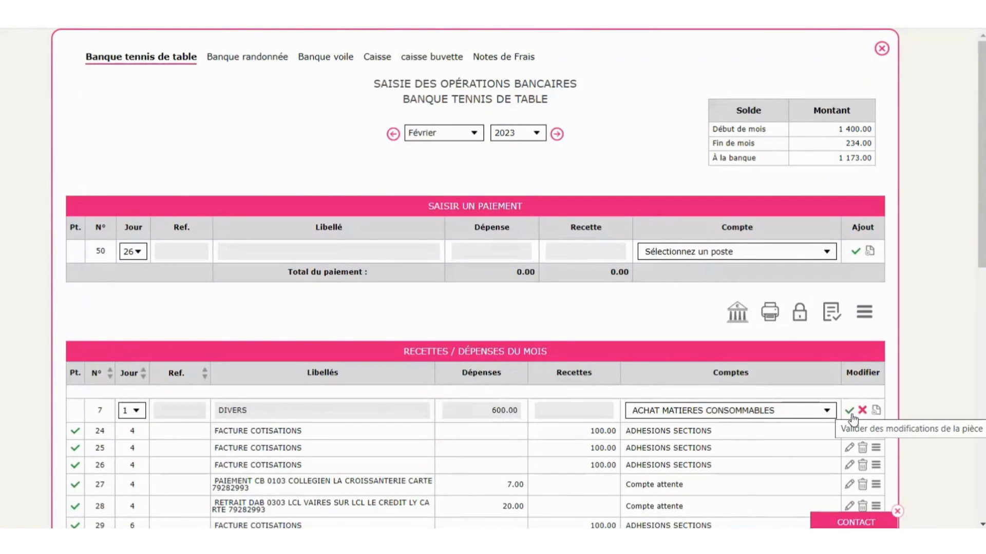
left_click(850, 412)
scroll(955, 323, "down", 2)
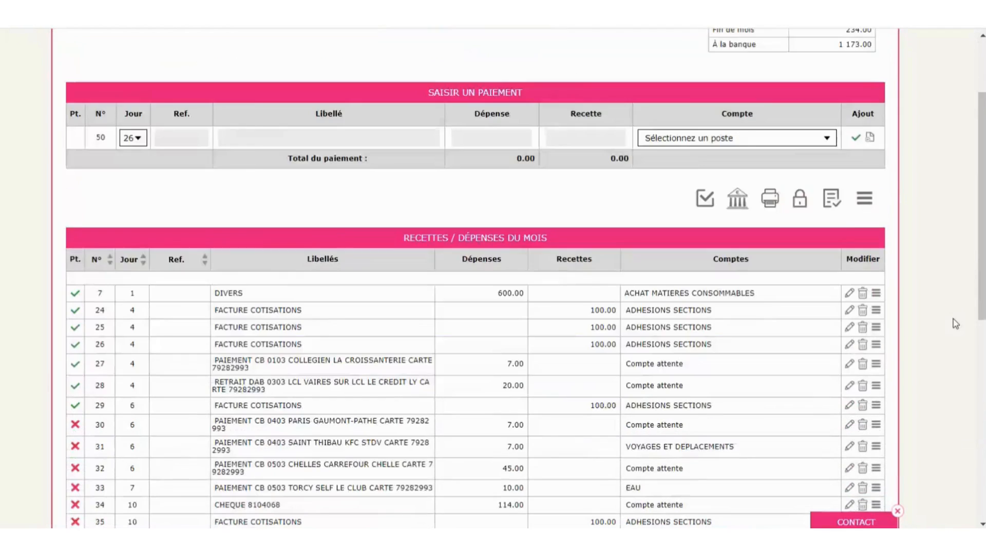
scroll(955, 323, "down", 1)
- Copy entry 7 into each month through Juillet 2023
left_click(876, 261)
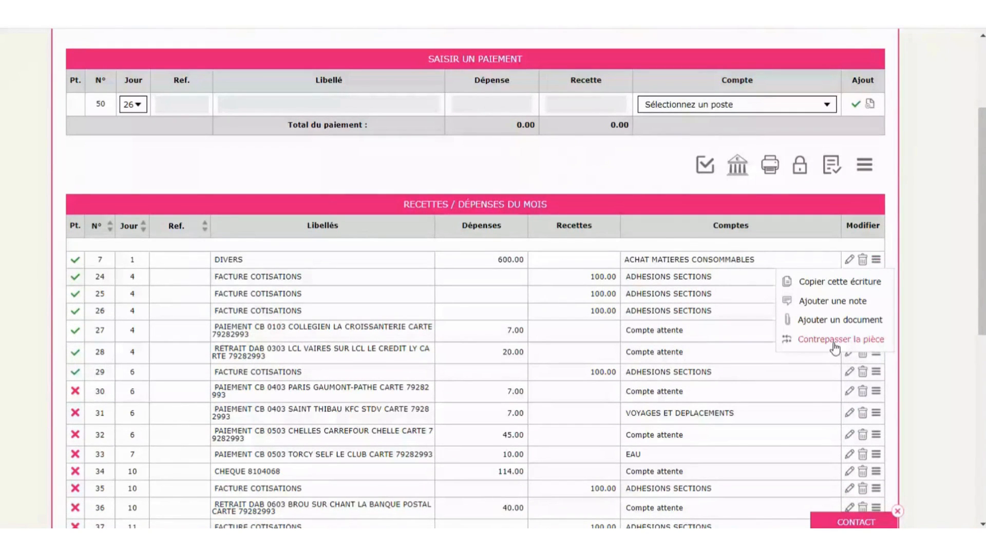
left_click(838, 282)
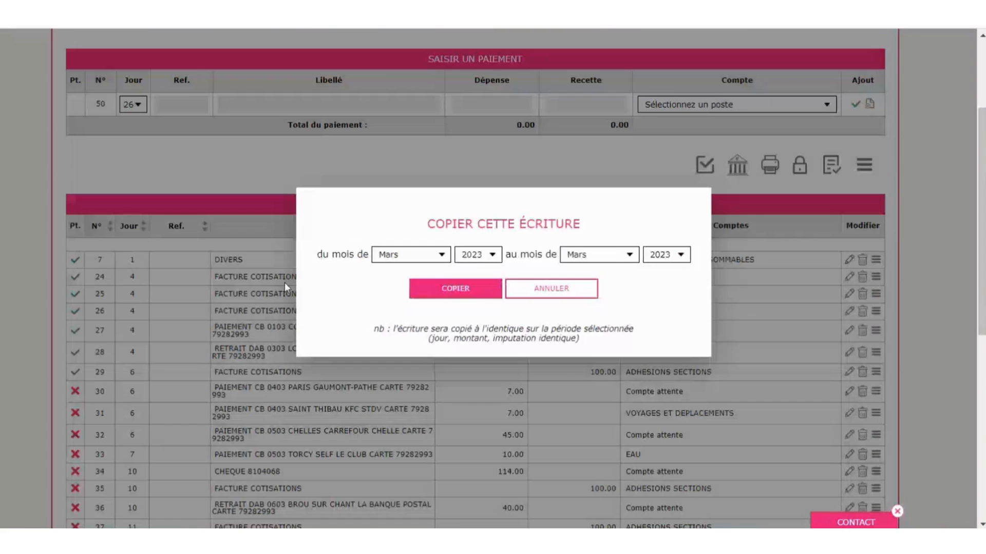
left_click(617, 256)
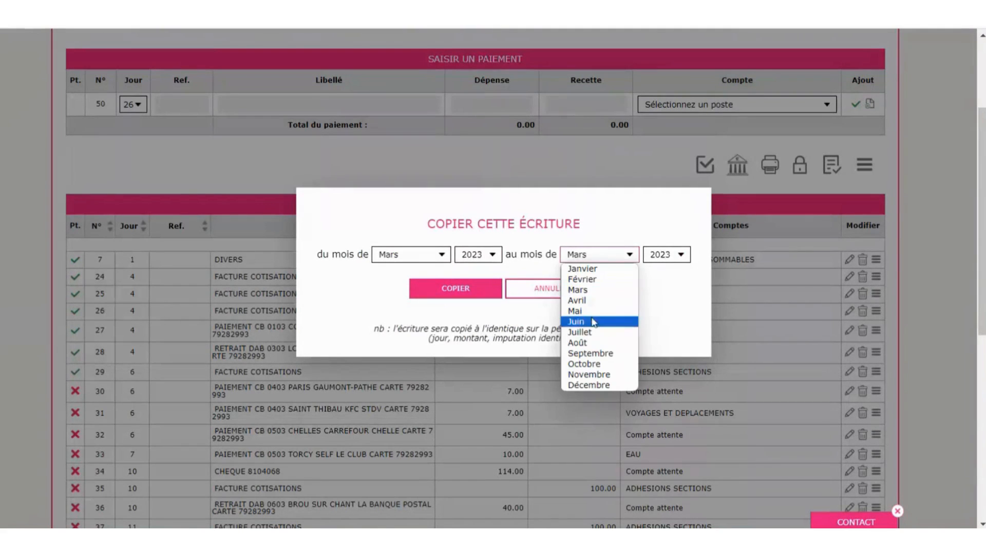
left_click(586, 334)
left_click(476, 290)
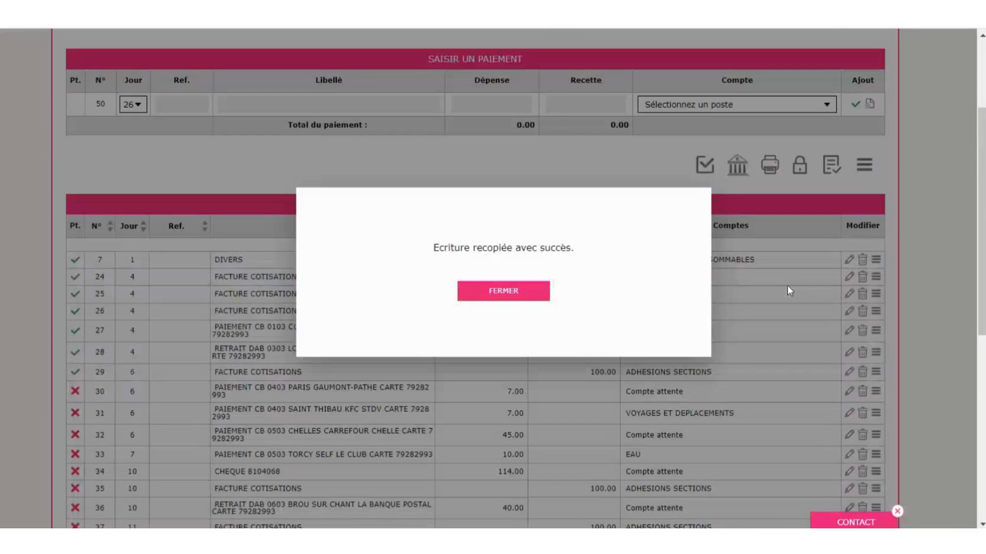
left_click(534, 292)
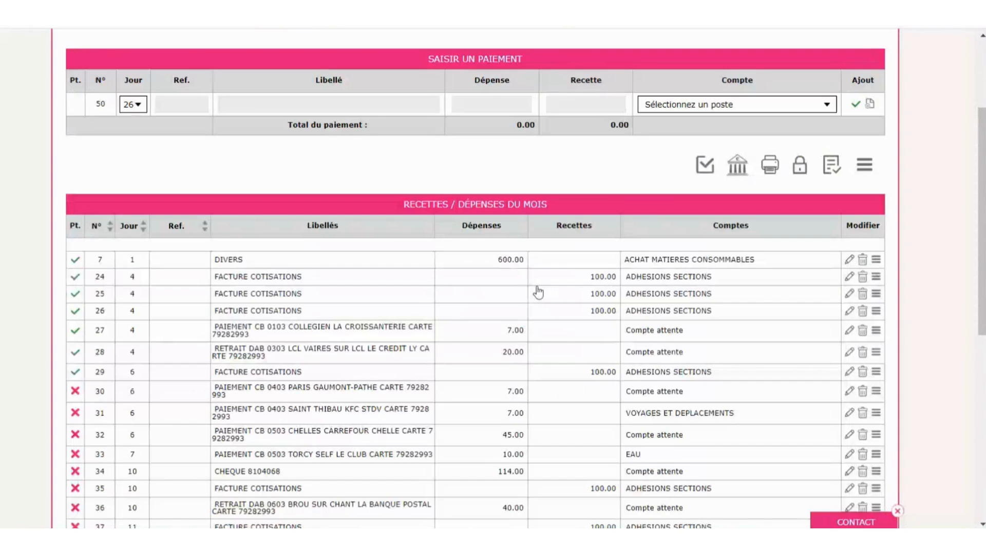
scroll(525, 302, "up", 3)
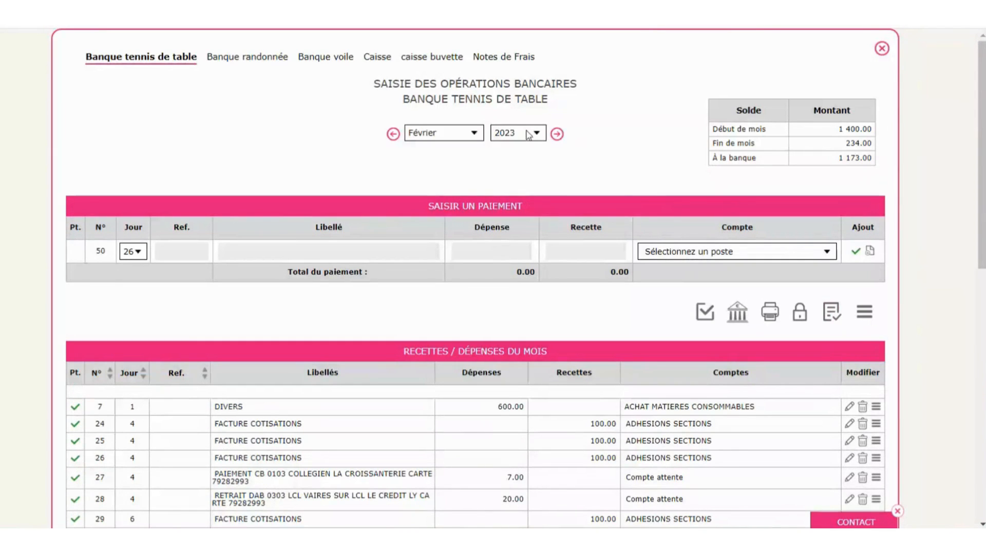
left_click(557, 134)
- Step forward month by month to Juin 2023 in the Banque tennis de table journal
left_click(559, 136)
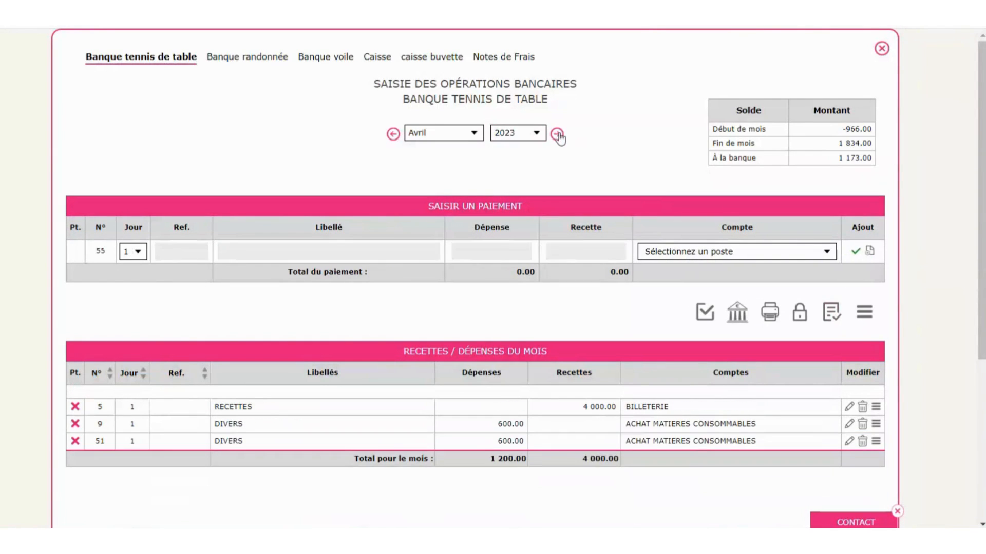
left_click(557, 135)
left_click(557, 135)
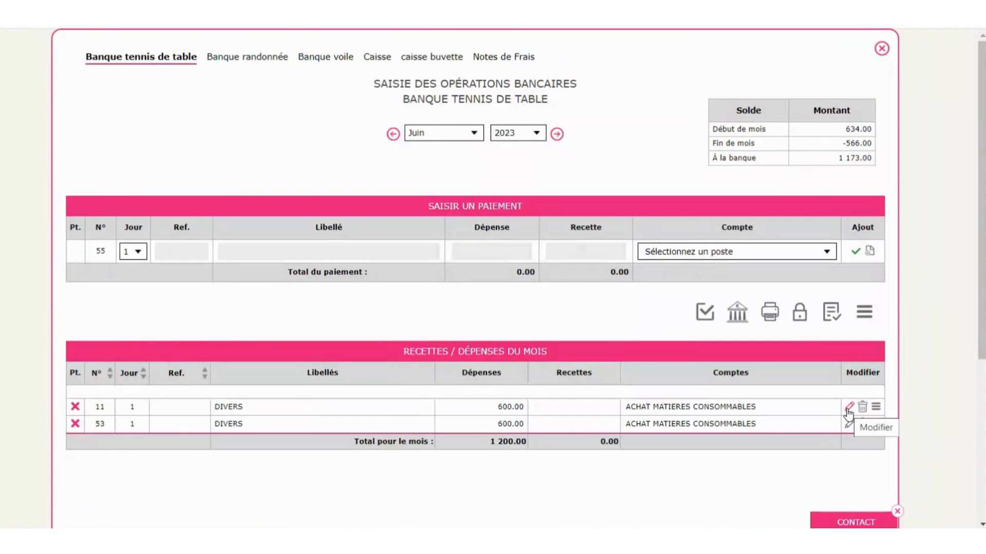
- Attach 'facture copie univers bureautique.pdf' as supporting proof to entry 11 and preview it
left_click(877, 407)
scroll(831, 249, "down", 4)
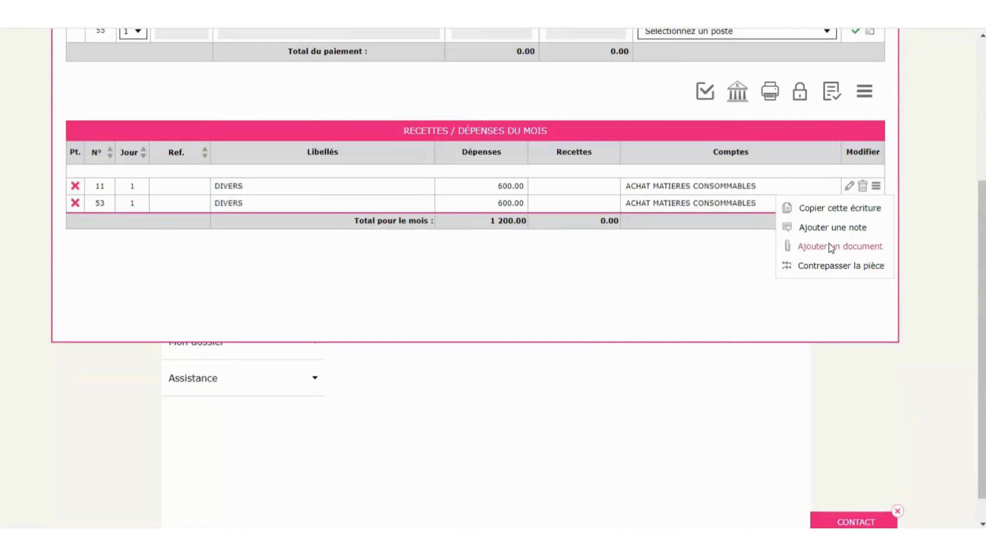
left_click(831, 247)
left_click(414, 238)
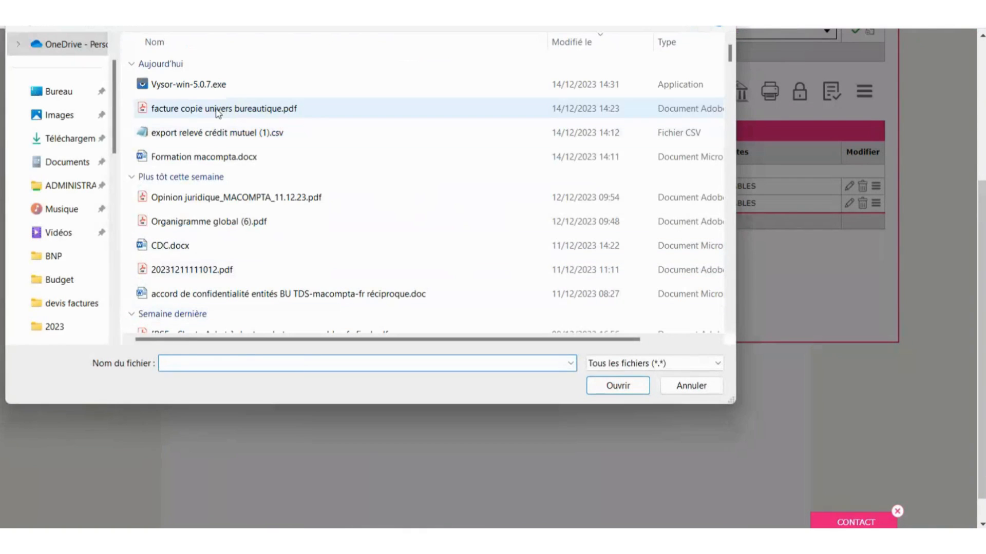
double_click(219, 110)
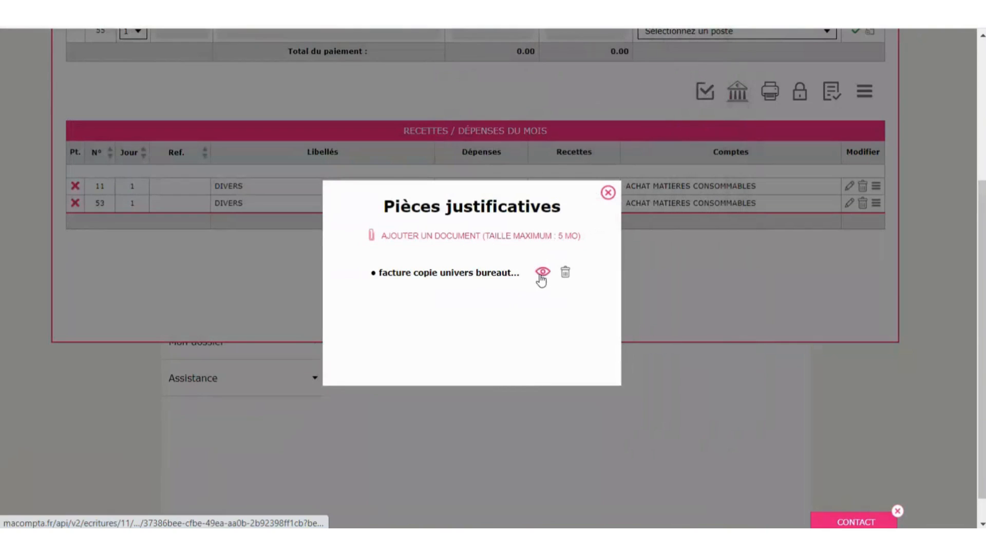
left_click(542, 272)
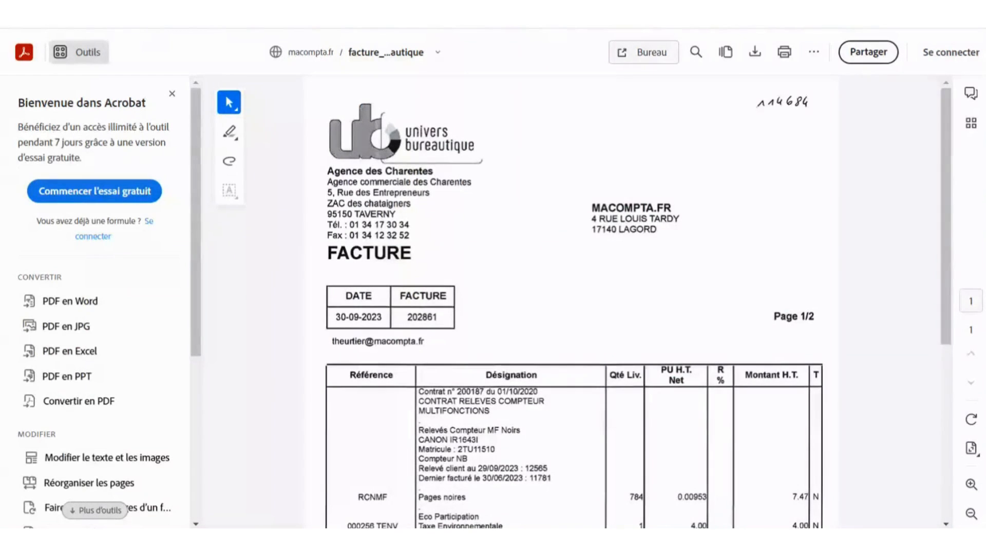
key("ctrl+w")
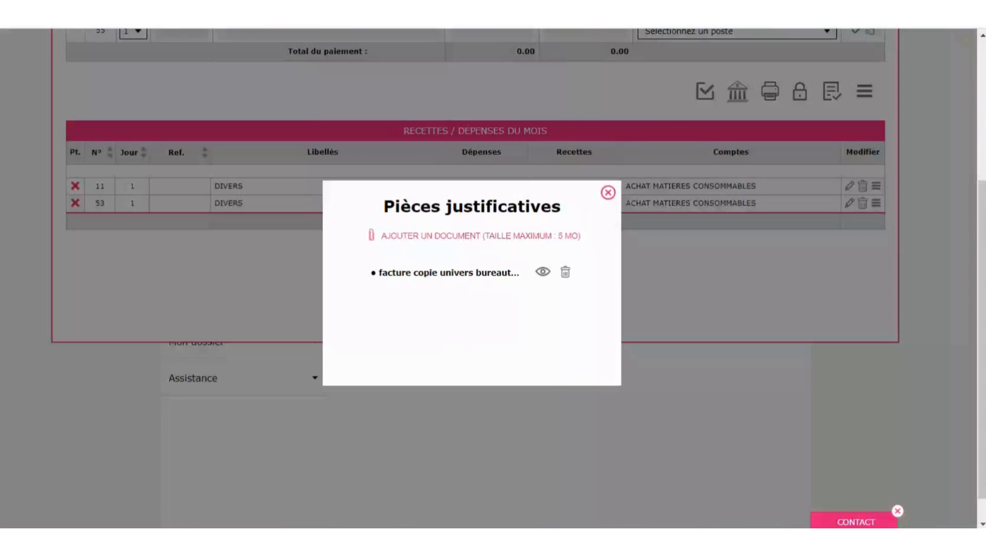
left_click(612, 194)
scroll(882, 260, "up", 3)
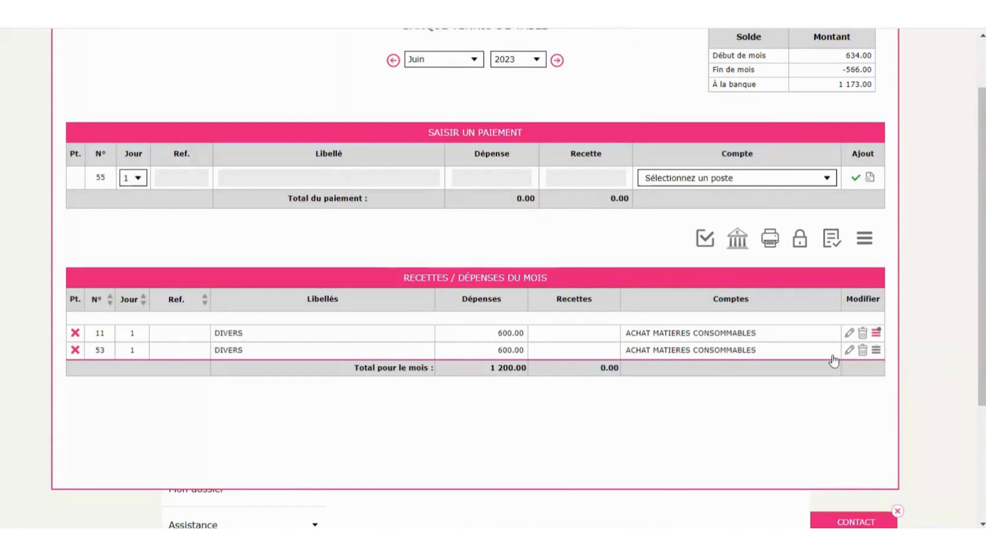
scroll(668, 431, "up", 2)
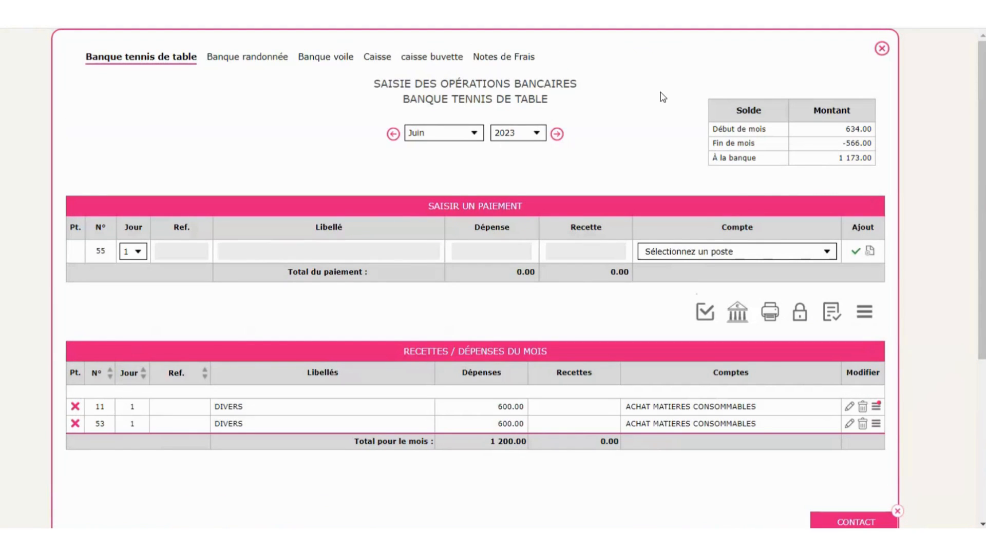
- Browse the Banque tennis de table, randonnée and voile tabs, ending on the empty Caisse journal
left_click(138, 60)
left_click(245, 61)
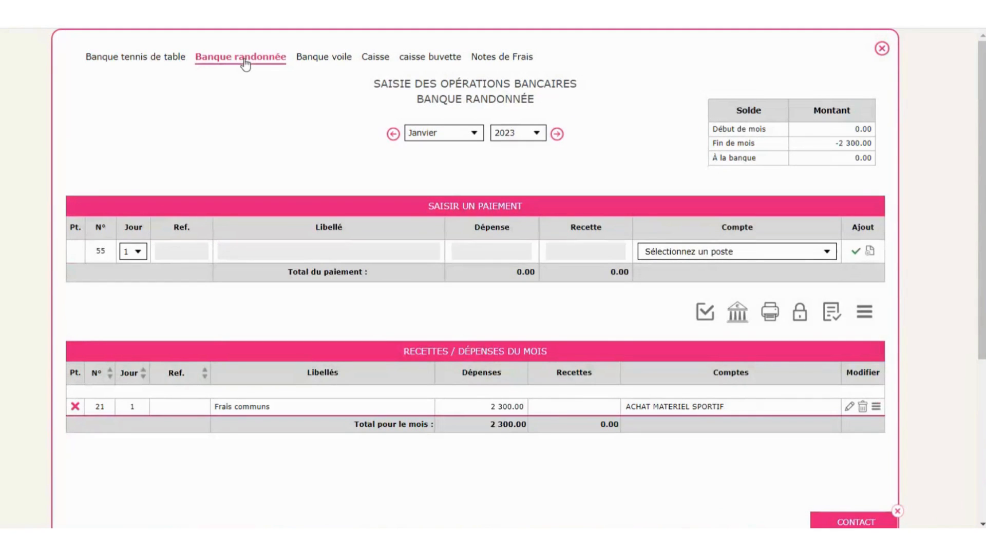
left_click(330, 61)
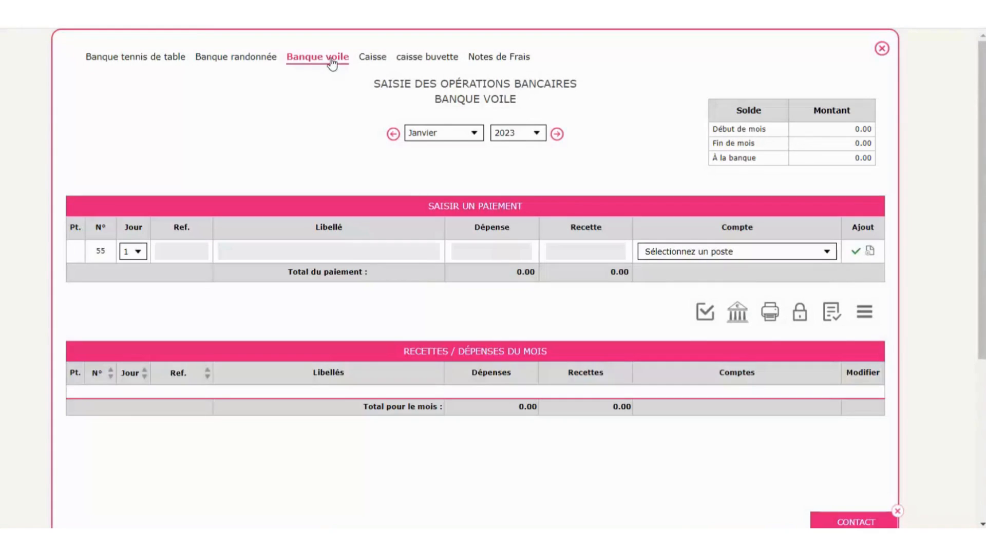
left_click(371, 61)
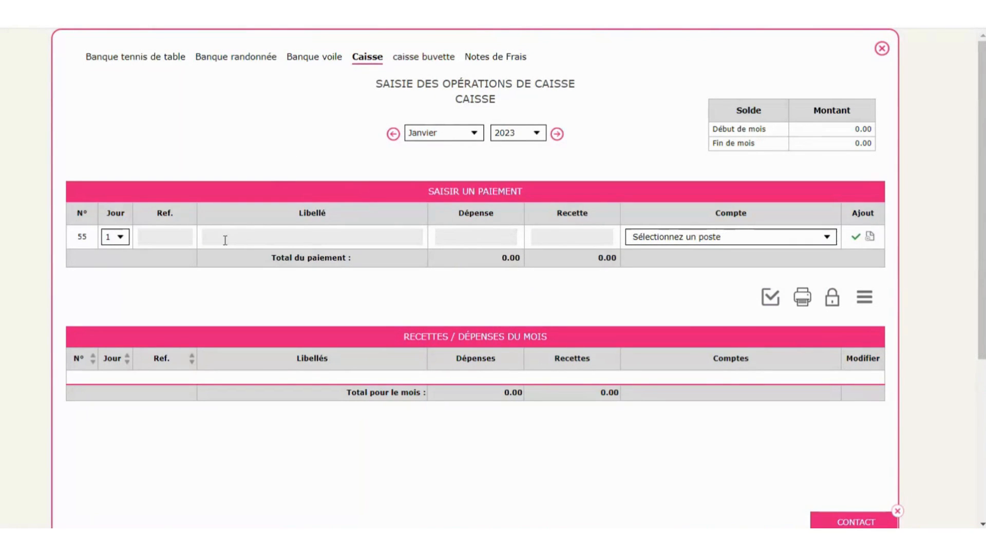
left_click(291, 231)
left_click(143, 60)
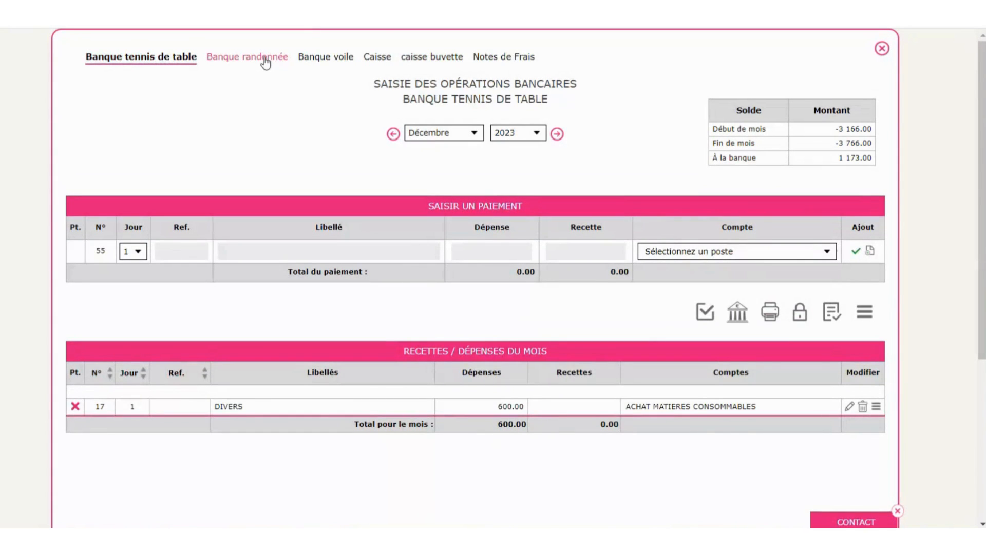
left_click(264, 57)
left_click(376, 58)
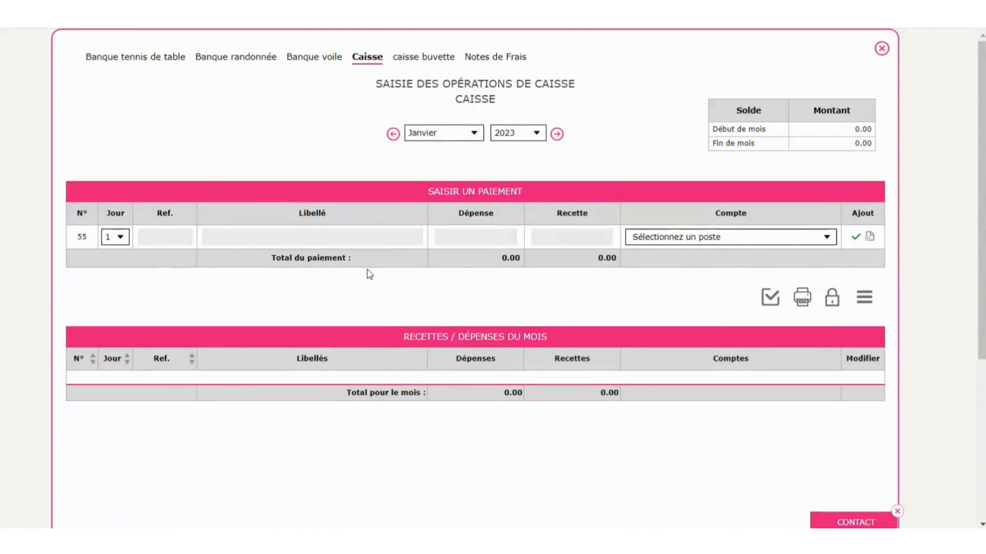
left_click(144, 60)
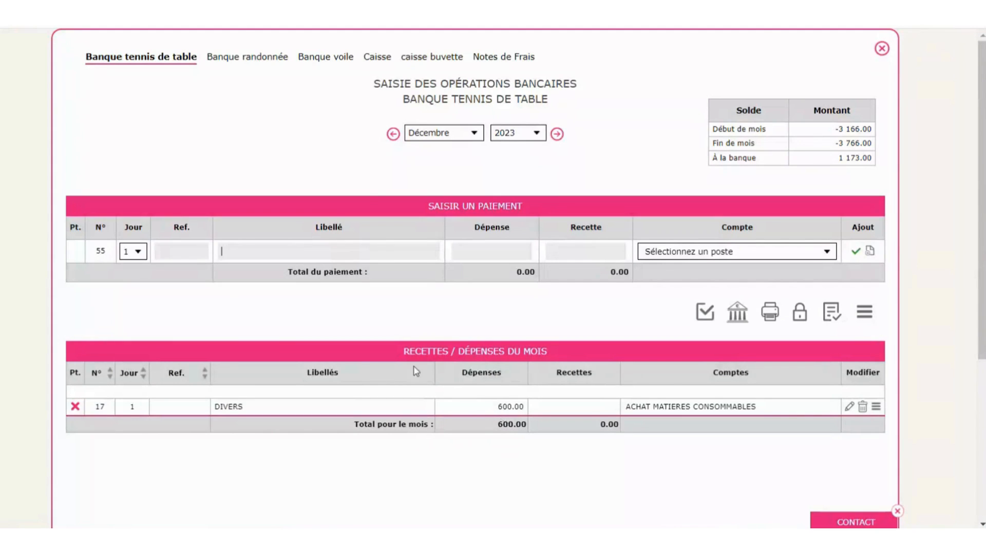
left_click(382, 59)
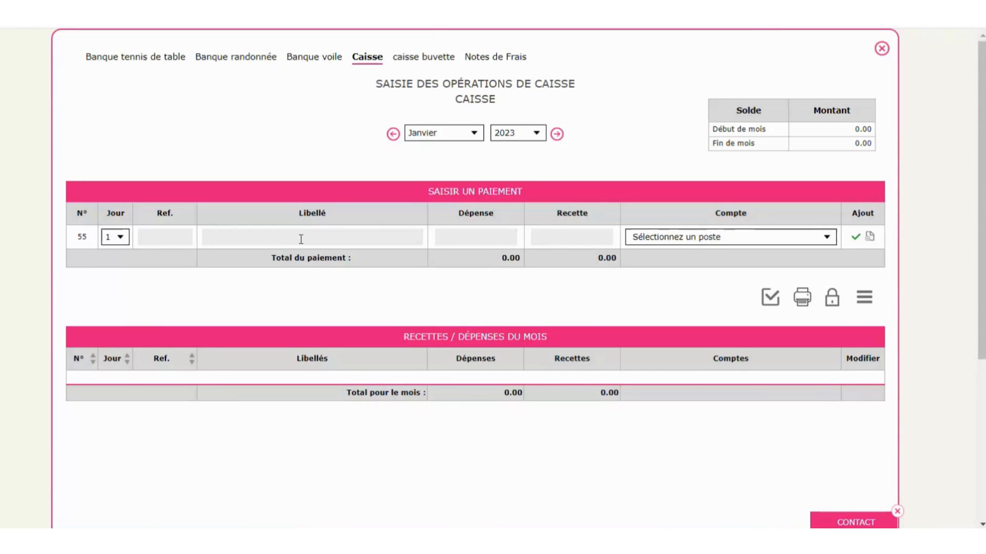
- Enter a Caisse entry on day 7 labelled 'achats' with a 15.00 expense
type("achats")
key("Tab")
left_click(118, 238)
left_click(110, 315)
left_click(442, 236)
left_click(568, 236)
left_click(497, 235)
type("15")
- Book the entry to Frais postaux, add it, then go to the Notes de Frais journal
left_click(684, 246)
type("f")
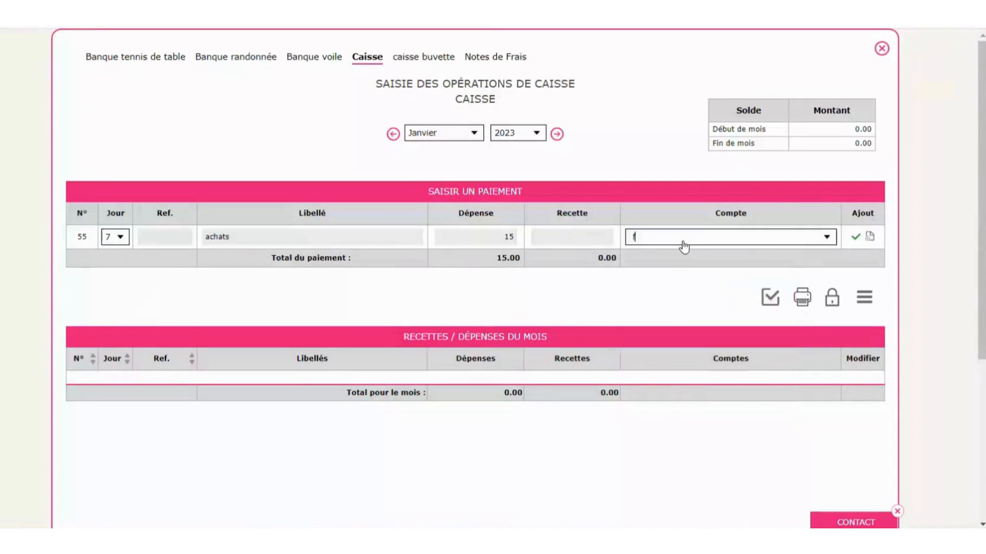
type("rais po")
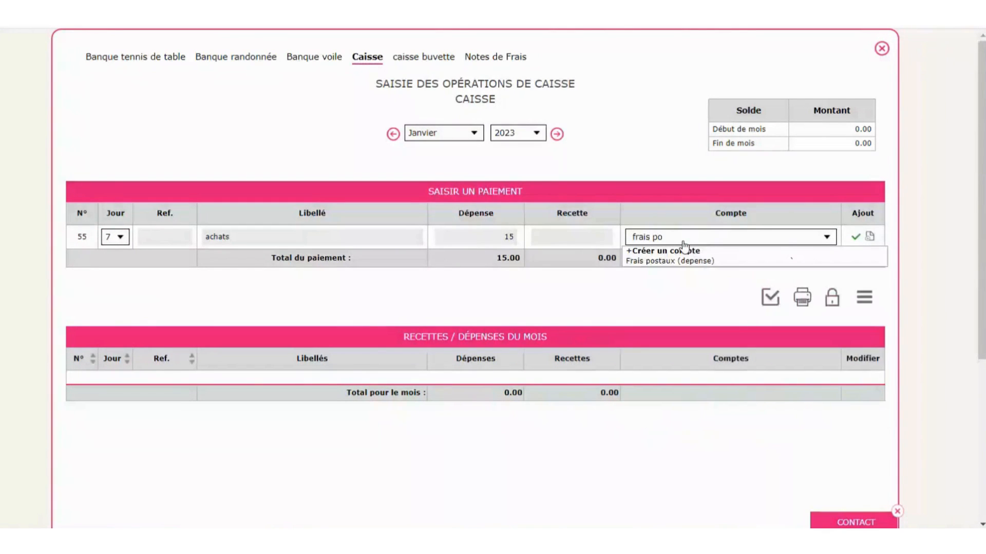
left_click(688, 261)
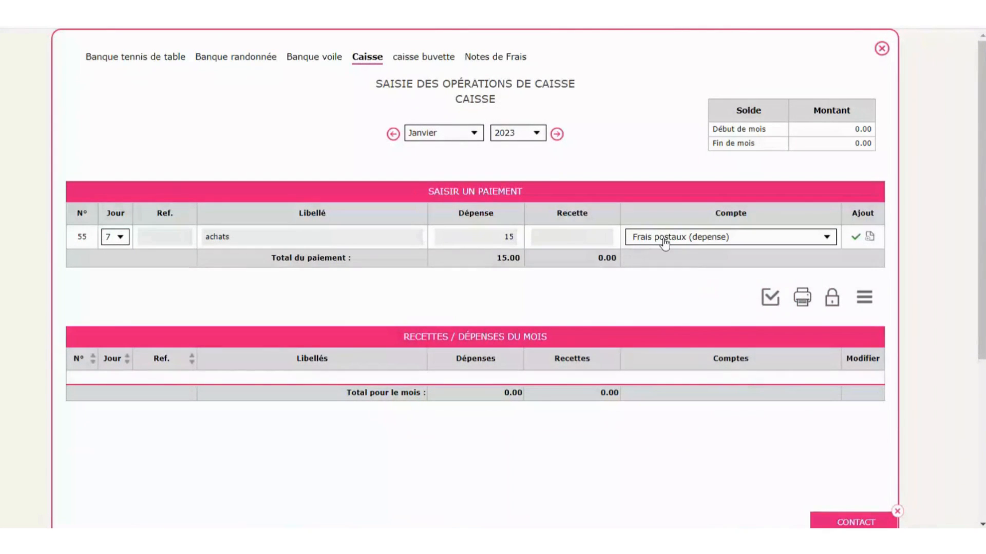
left_click(855, 237)
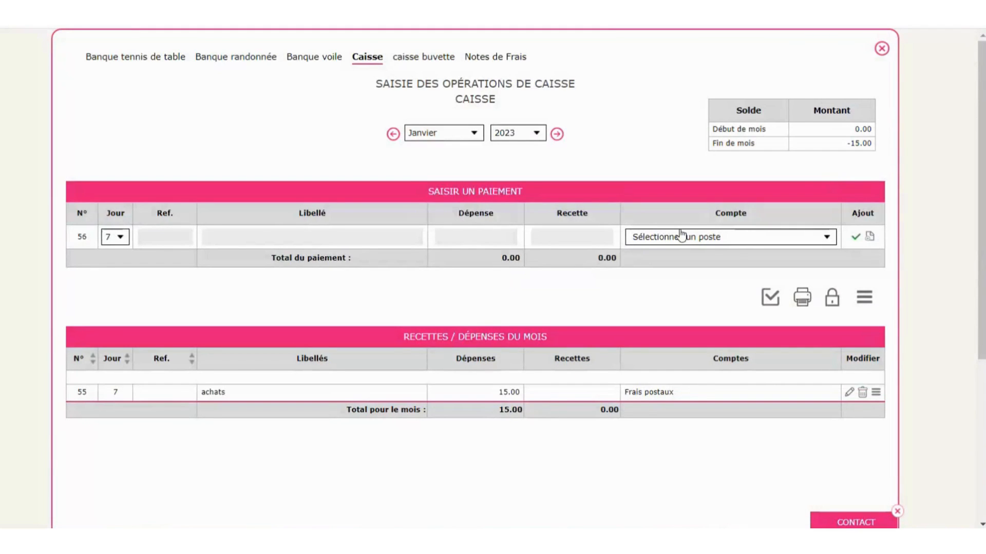
left_click(301, 234)
left_click(503, 58)
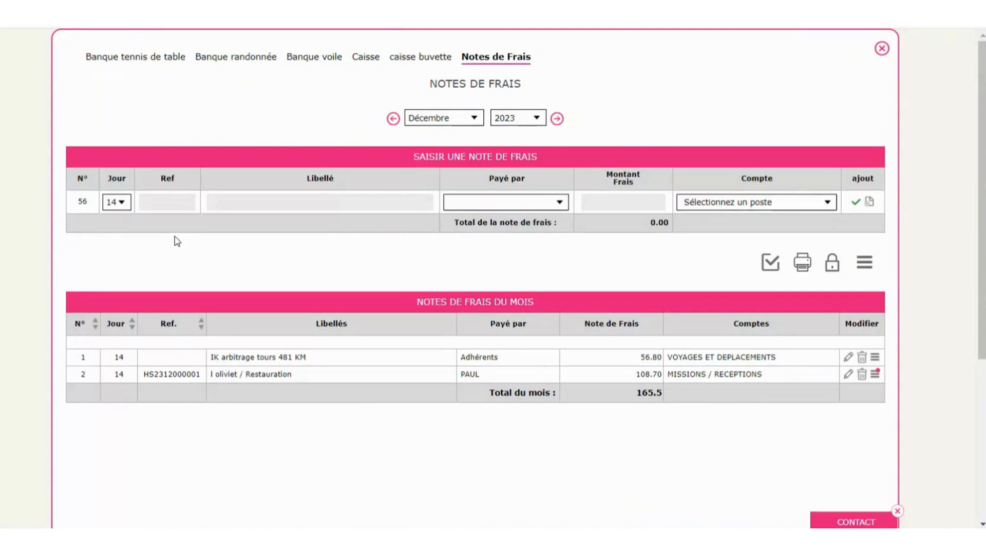
- Describe the new expense note as 'frais' plus the paying member's name, then move to the payer
left_click(230, 203)
type("frais pierre")
key("Tab")
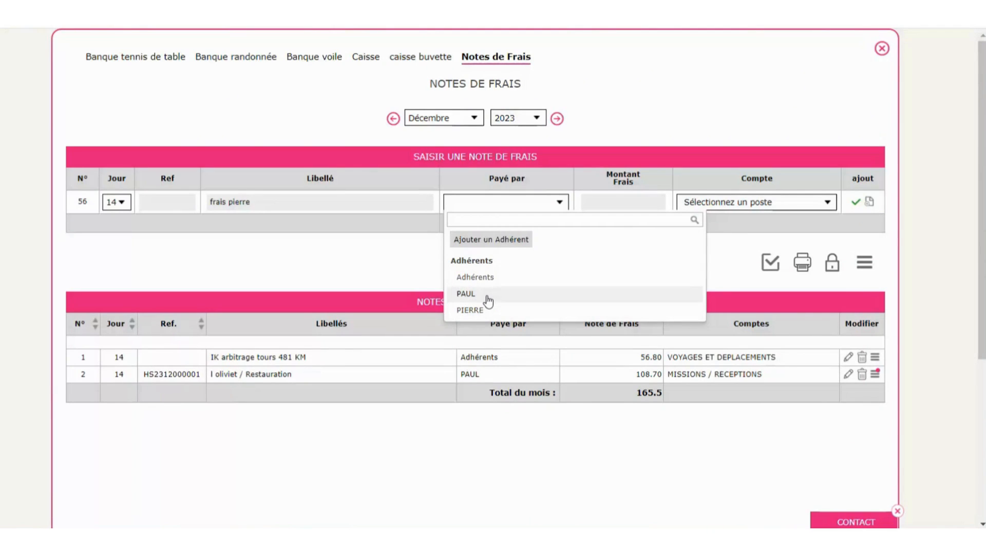
- Create a new member as the note's payer, filling in its code and name
left_click(490, 240)
type("eddy")
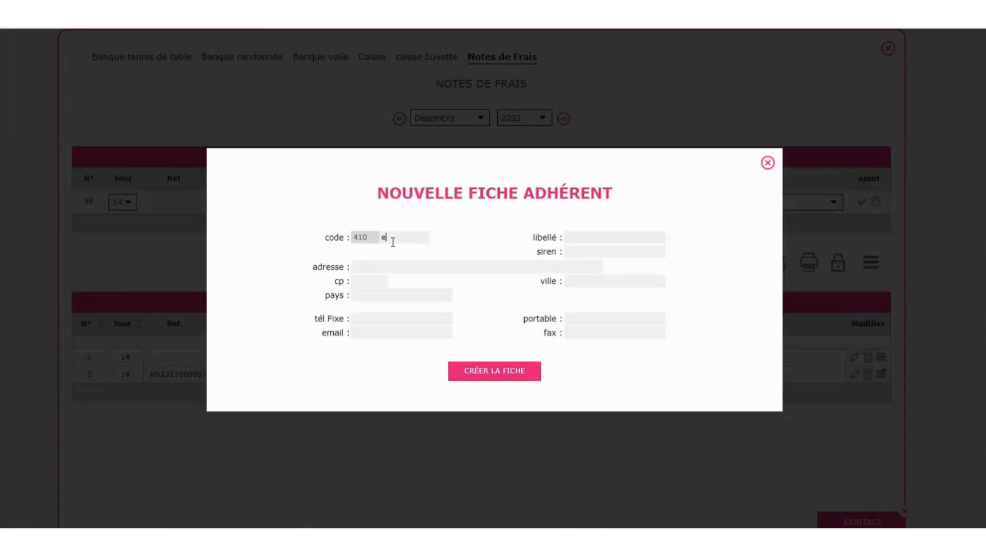
key("Tab")
type("eddy")
key("Tab")
left_click(494, 378)
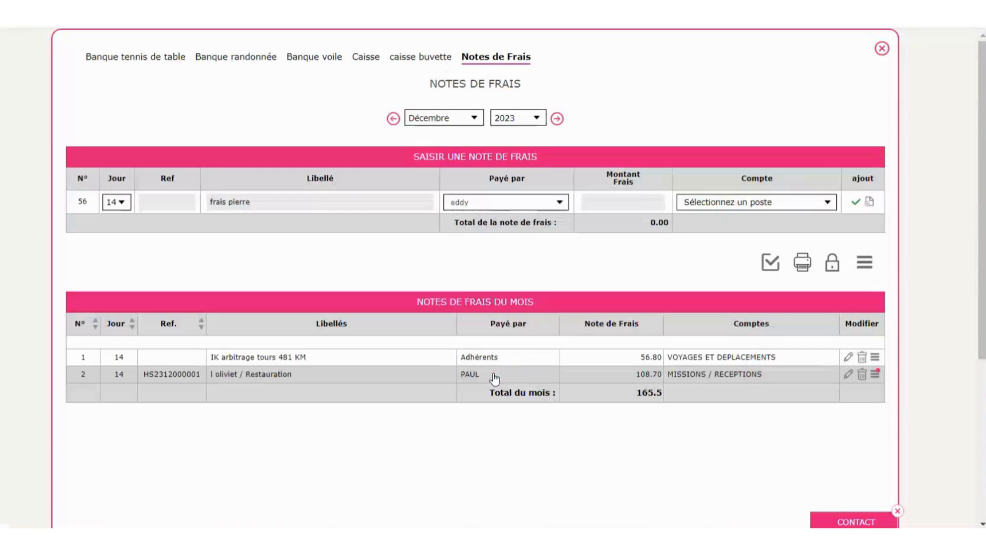
- Enter a 50 amount and reword the description as travel expenses (frais de déplacement)
left_click(640, 202)
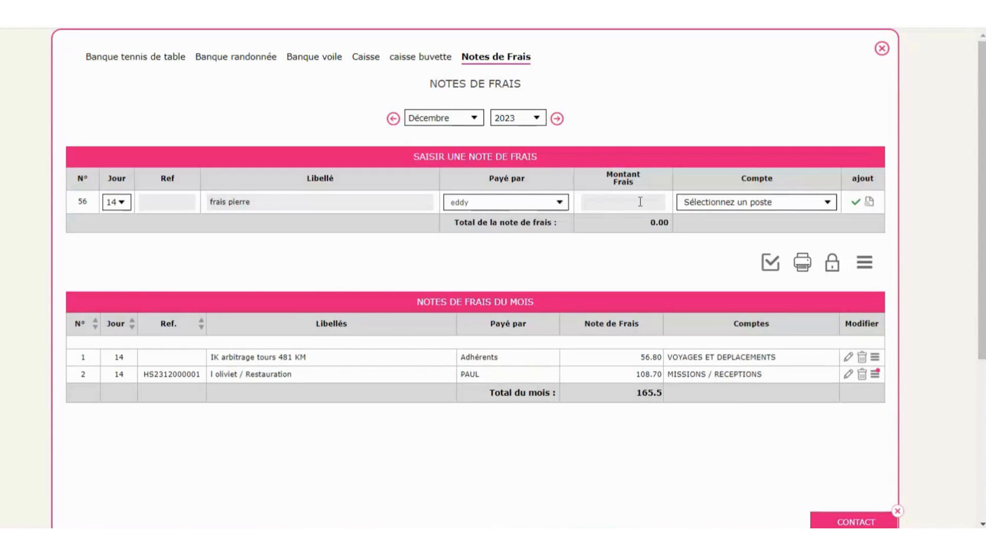
type("50")
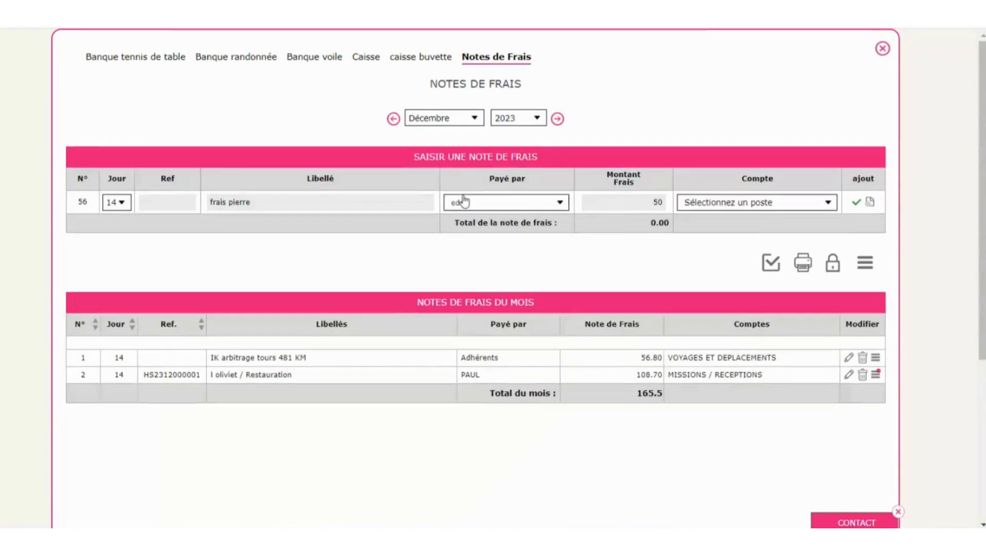
left_click(348, 200)
type("? F")
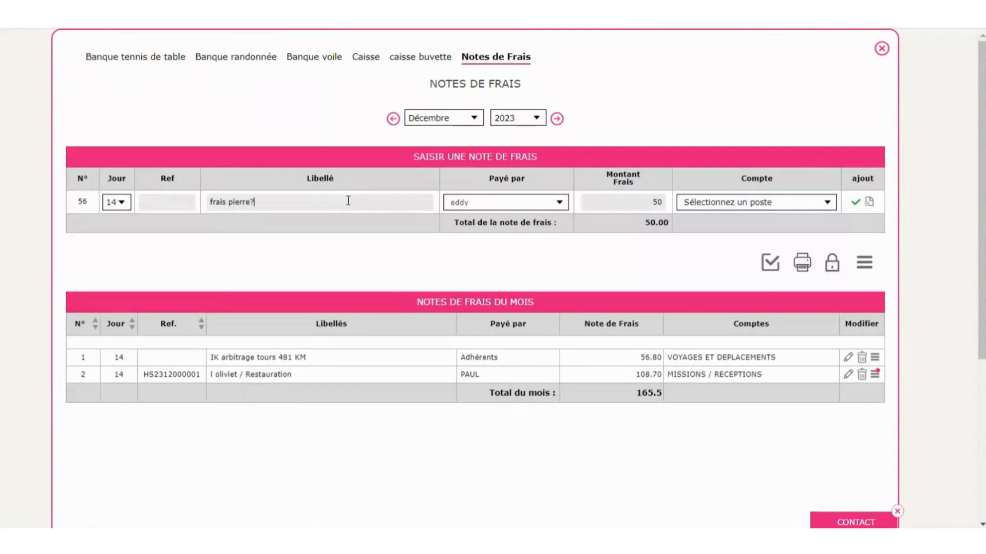
key("BackSpace")
key("BackSpace")
key("BackSpace")
type("fera")
key("BackSpace")
key("BackSpace")
key("BackSpace")
type("rais")
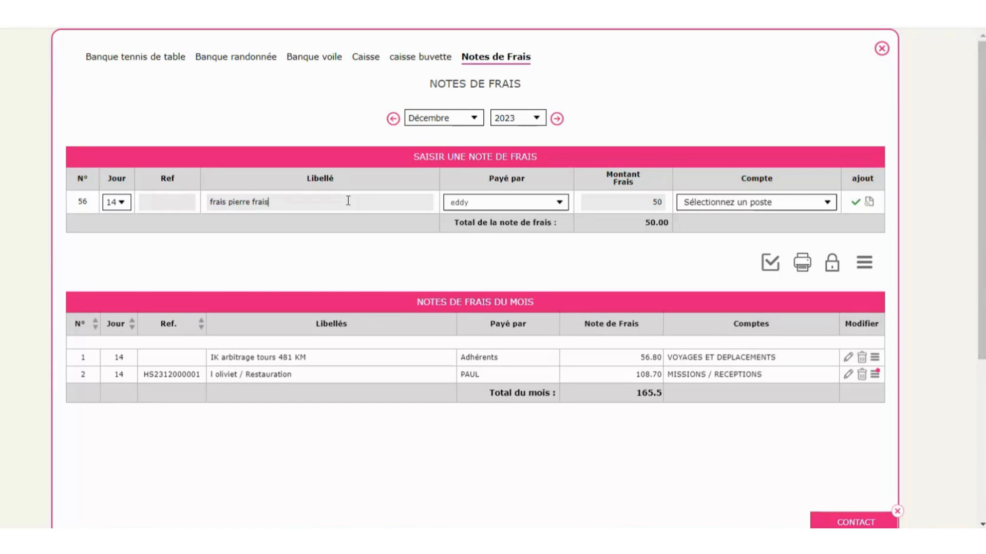
type(" de déplacement")
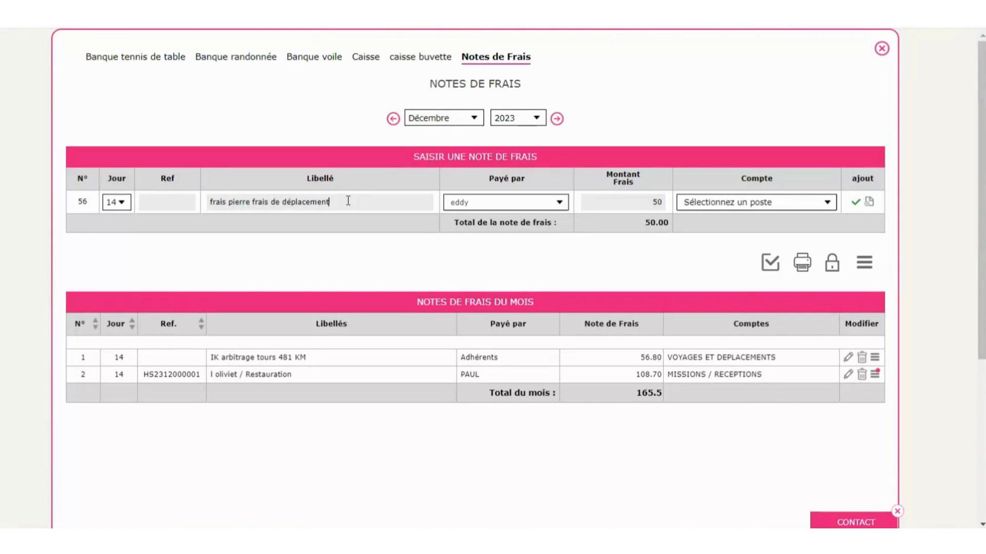
- Book the note to 62510000 VOYAGES ET DEPLACEMENTS and save it
left_click(741, 205)
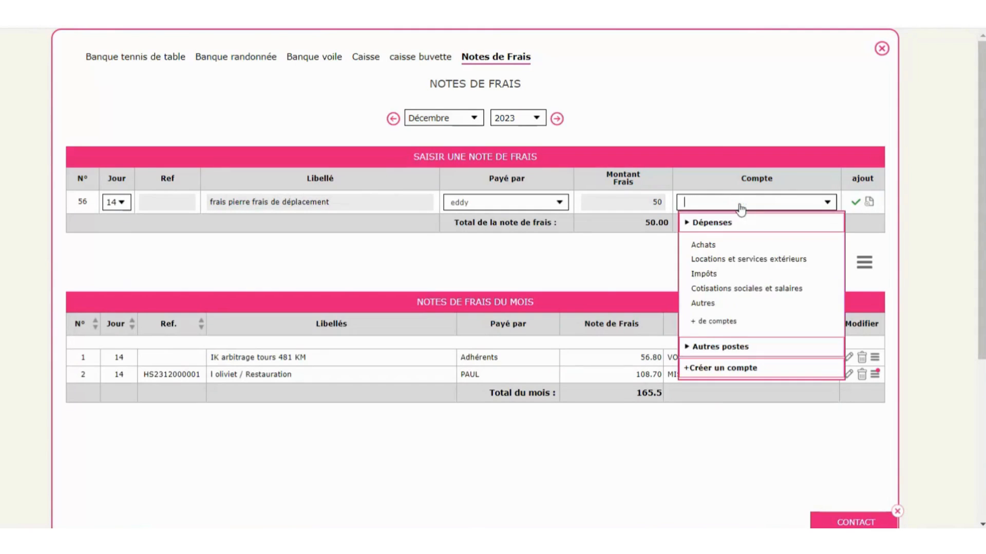
type("625")
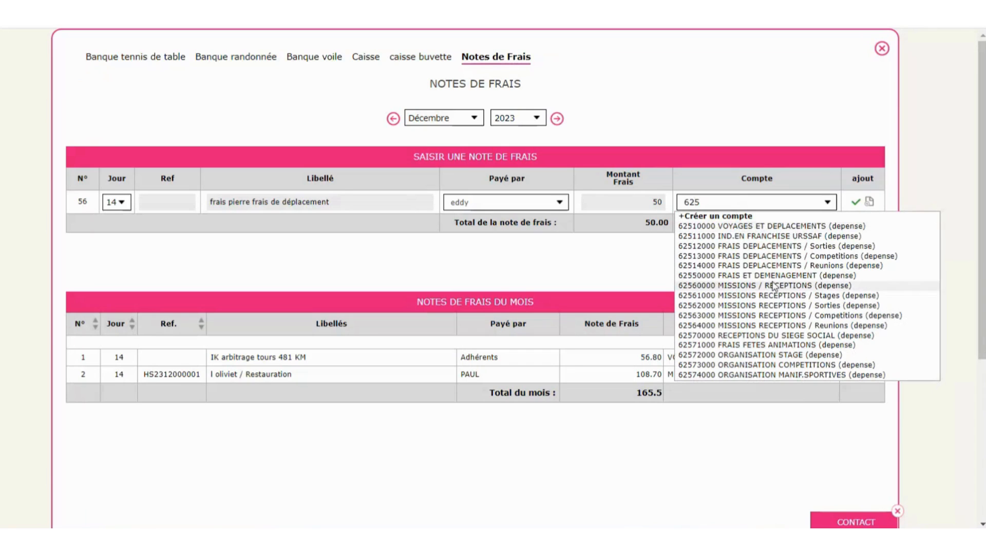
left_click(759, 227)
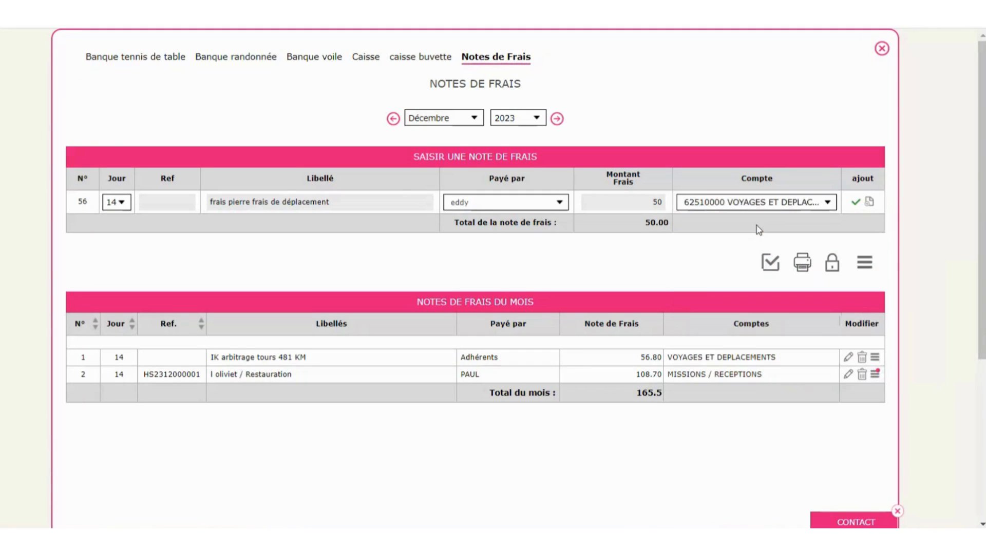
left_click(854, 203)
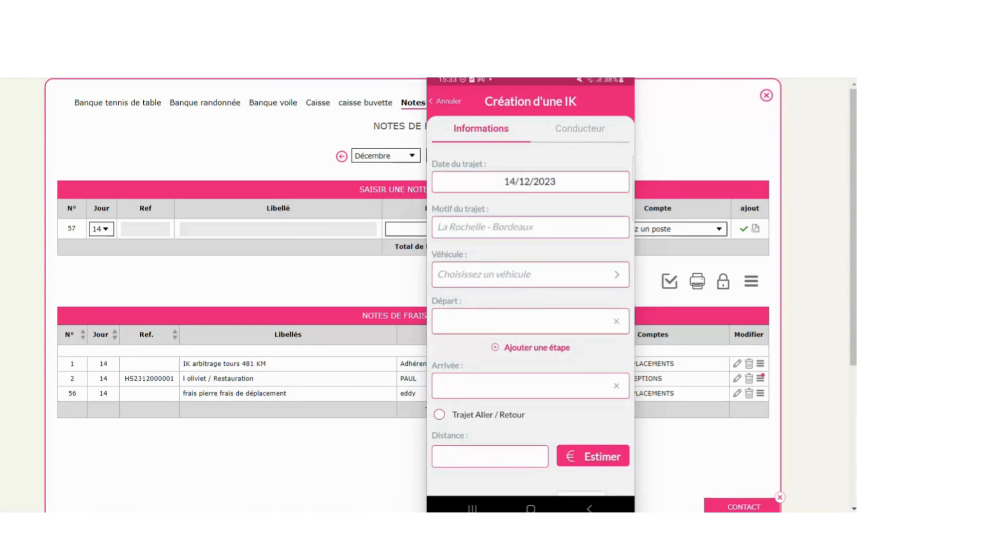
- Begin filling in the trip's purpose in the mobile Création d'une IK form
left_click(530, 227)
- Set the trip purpose to 'la rochelle tours' and select the clio vehicle
type("l")
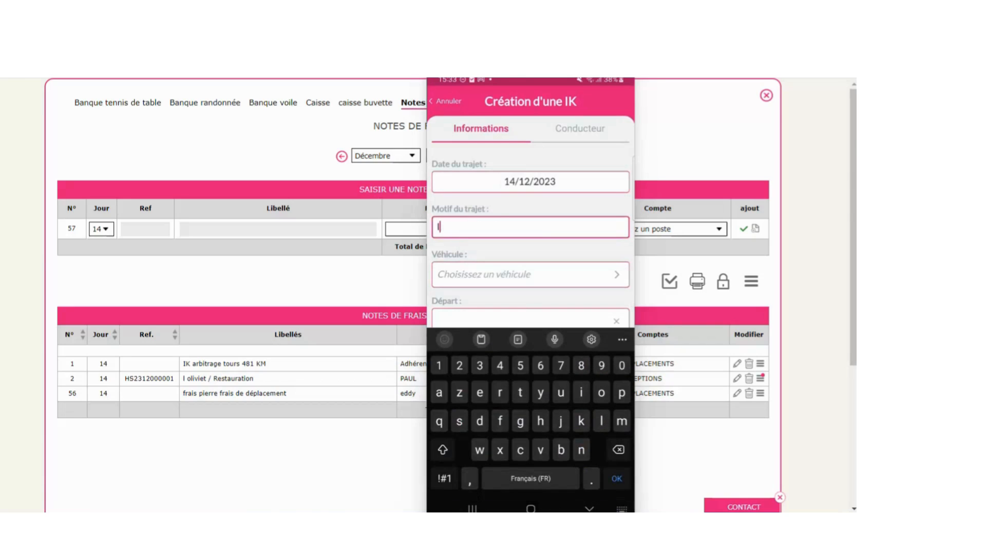
type("a rochelle")
left_click(530, 275)
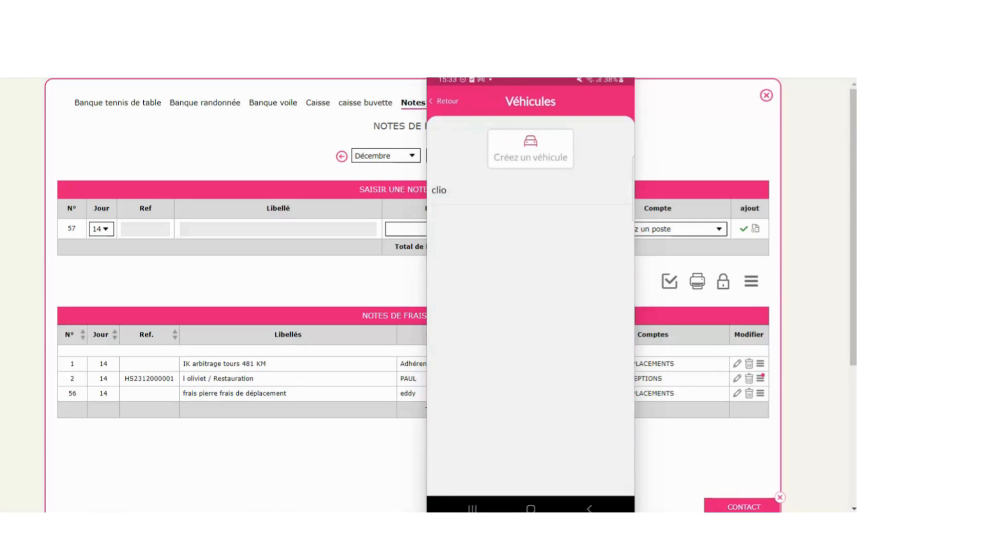
left_click(530, 191)
left_click(524, 321)
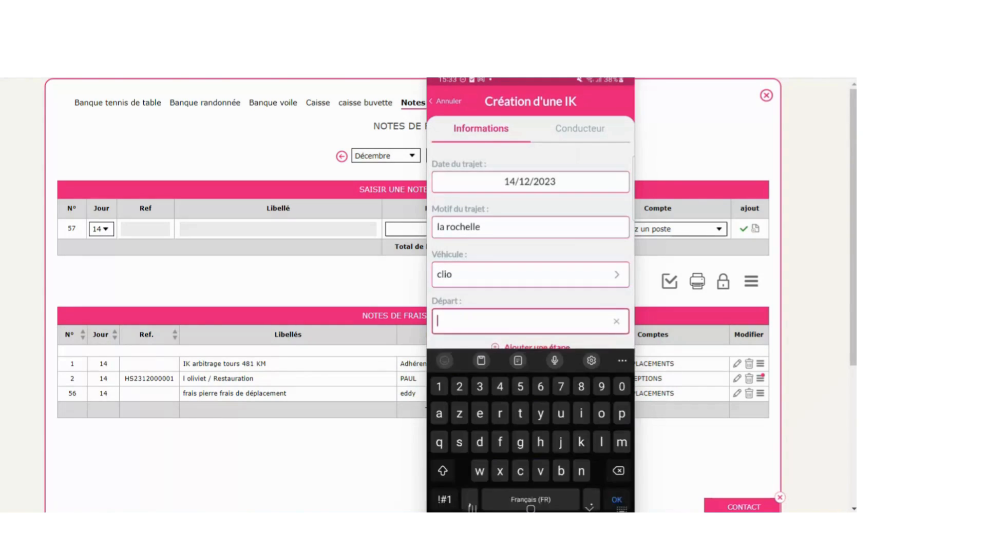
left_click(513, 207)
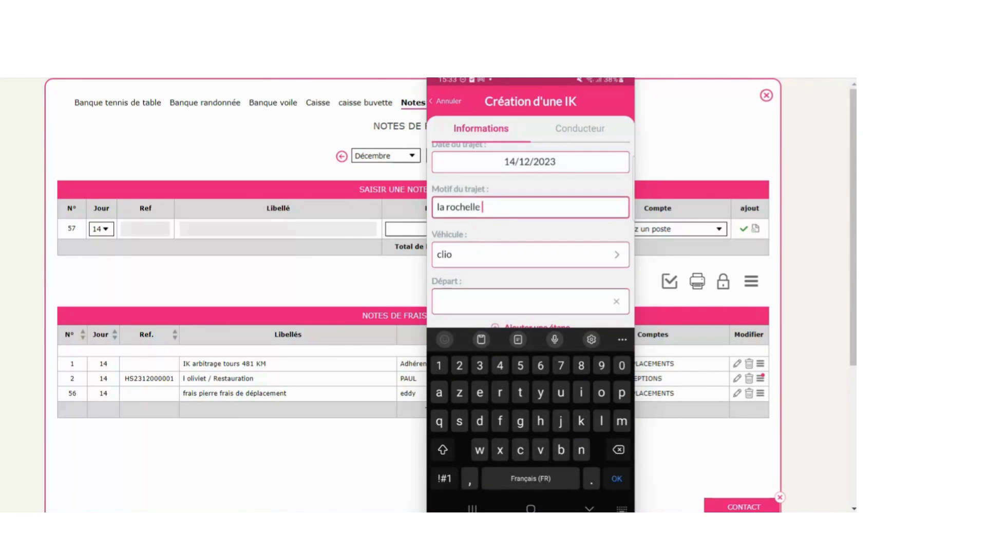
type("tours")
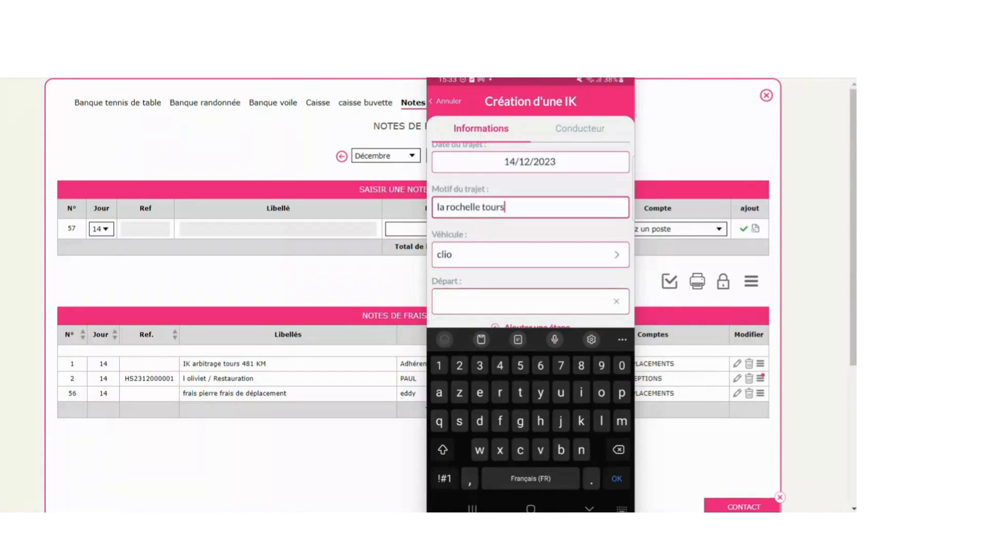
- Set the departure to La Rochelle 17000 and the destination to Tours 37100
left_click(518, 302)
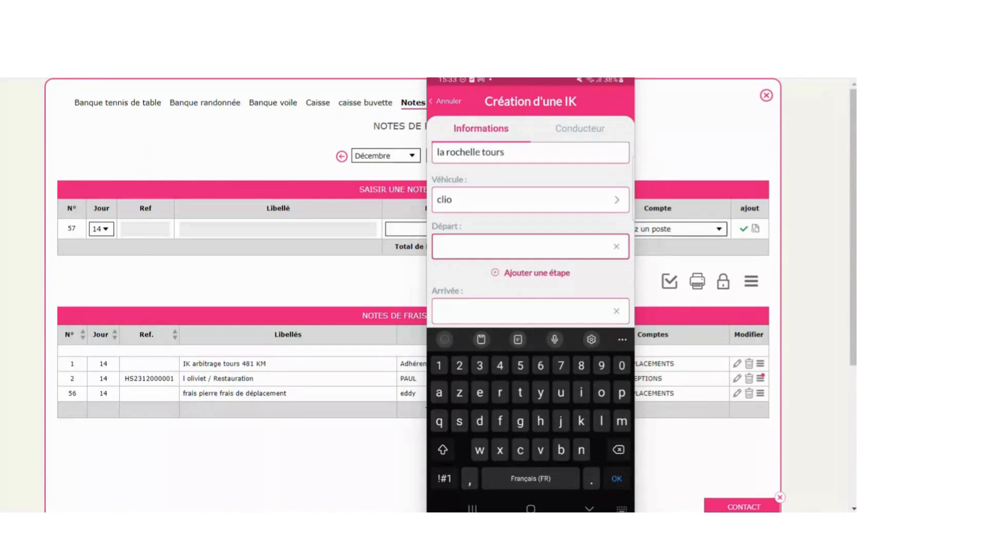
type("la r")
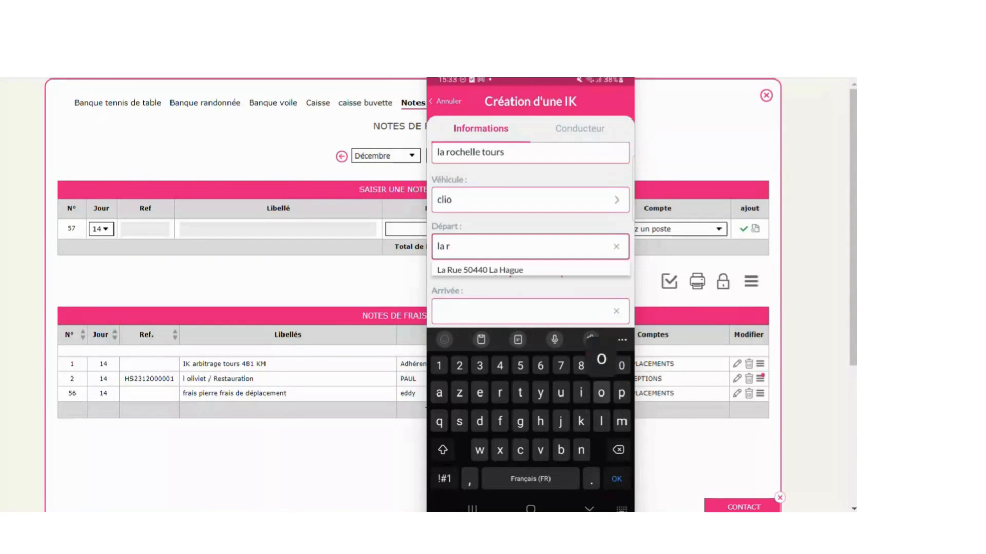
type("oc")
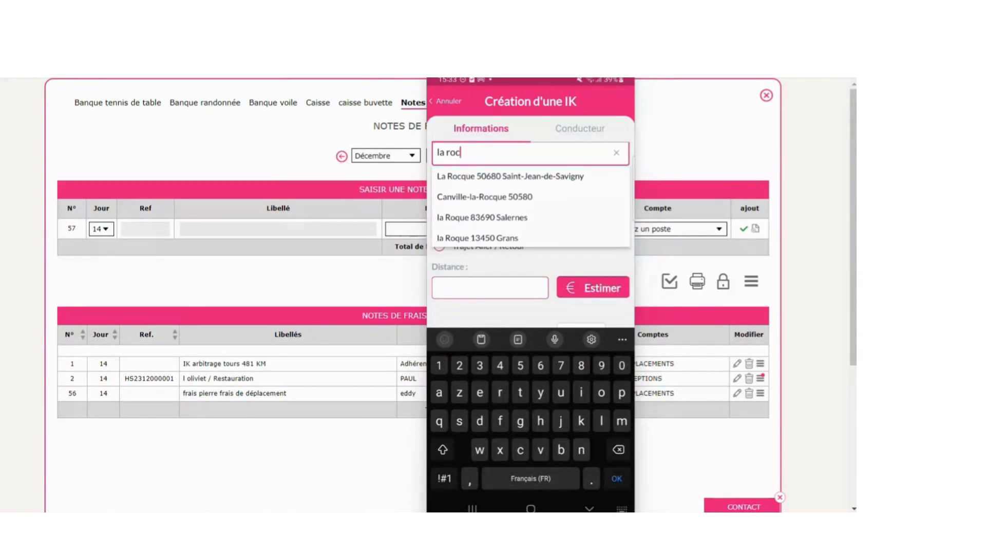
type("helle")
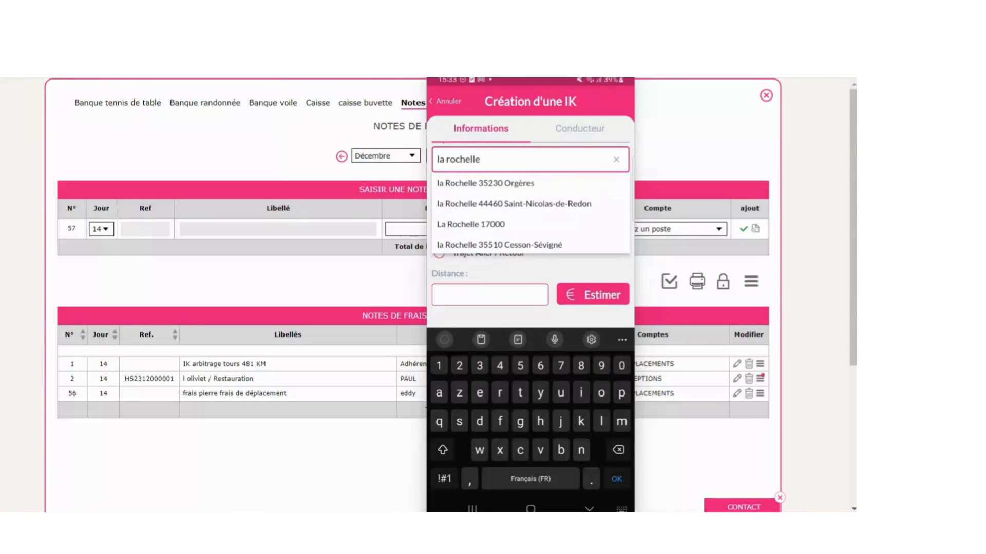
left_click(471, 225)
left_click(523, 273)
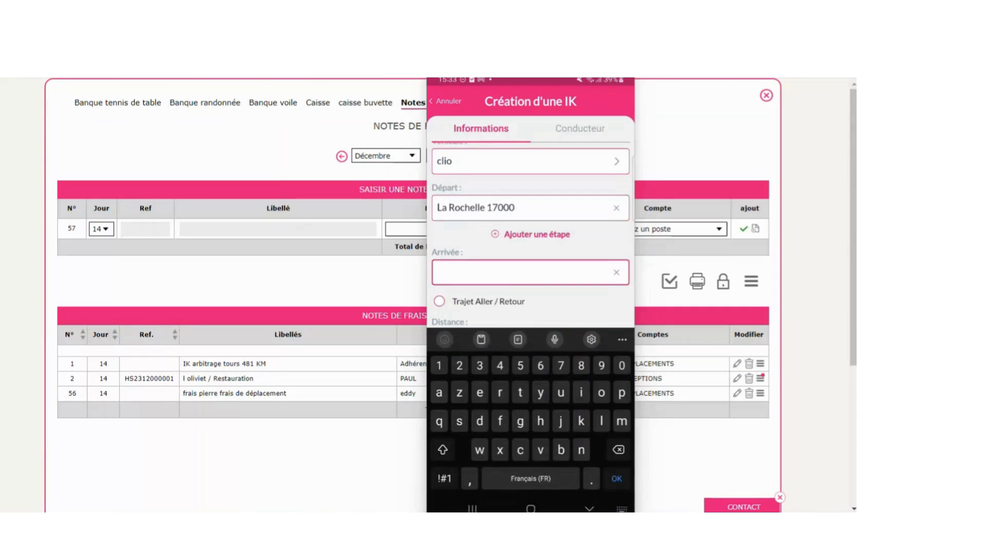
type("tours")
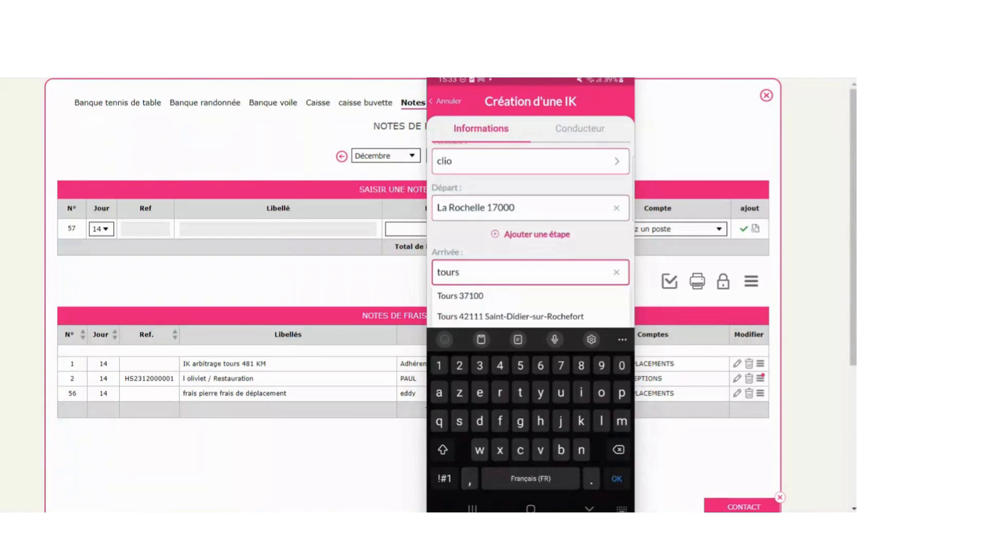
left_click(460, 296)
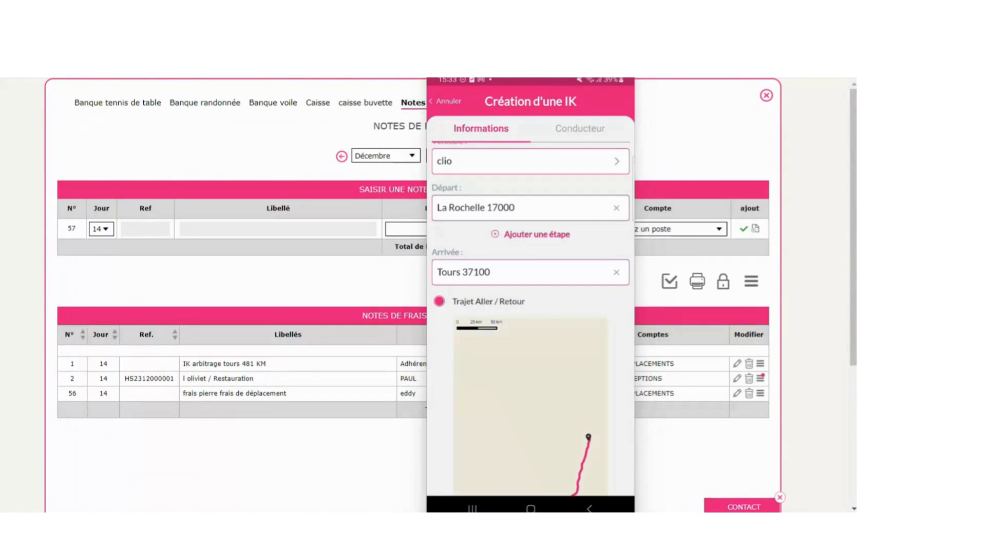
- Estimate the 481.4 km trip at 56.8 € and save the mileage claim
scroll(530, 328, "down", 3)
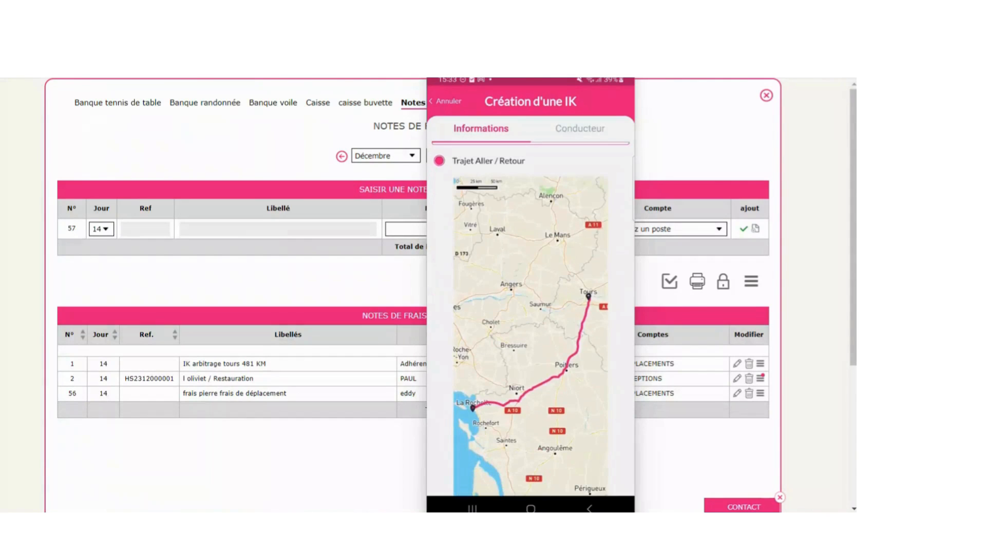
scroll(530, 318, "down", 3)
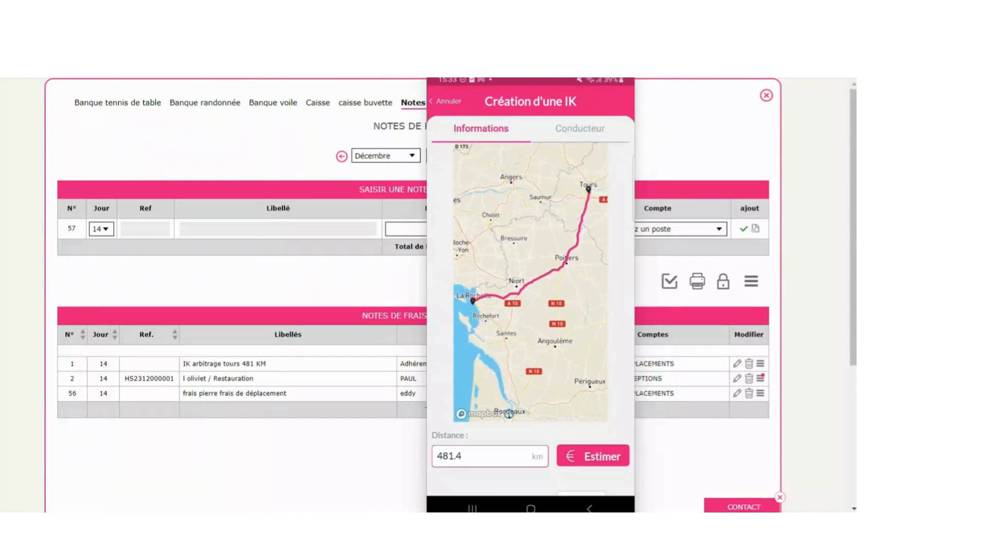
scroll(530, 329, "down", 2)
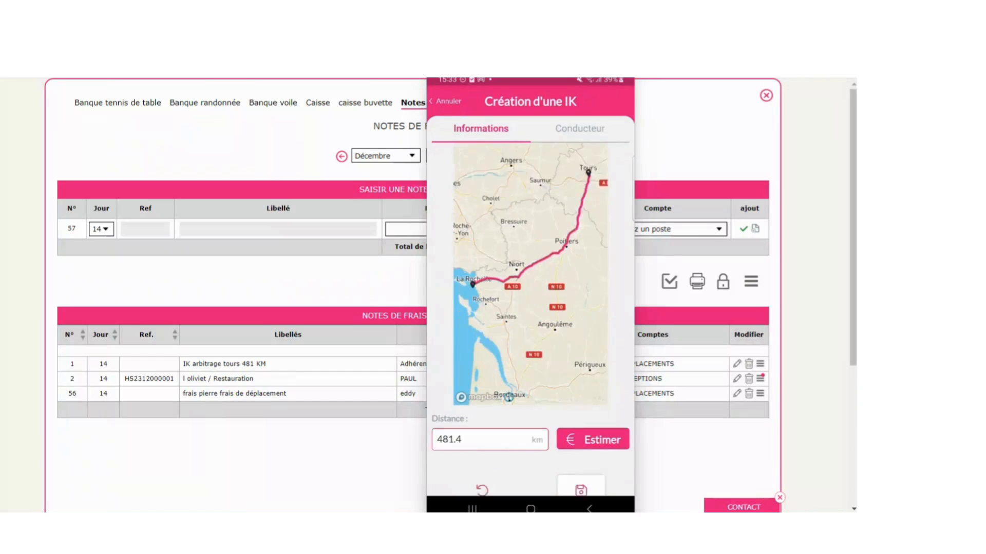
left_click(593, 394)
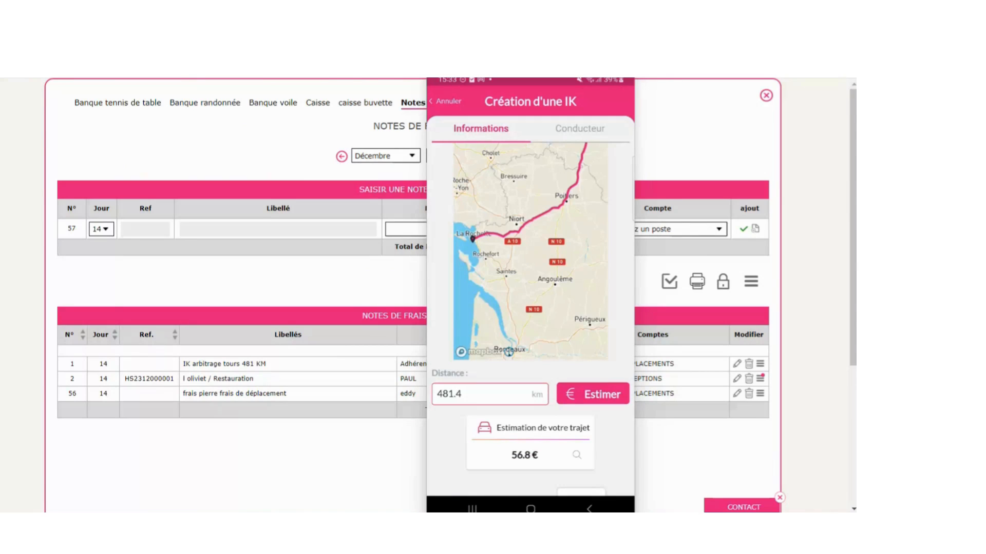
scroll(530, 318, "down", 1)
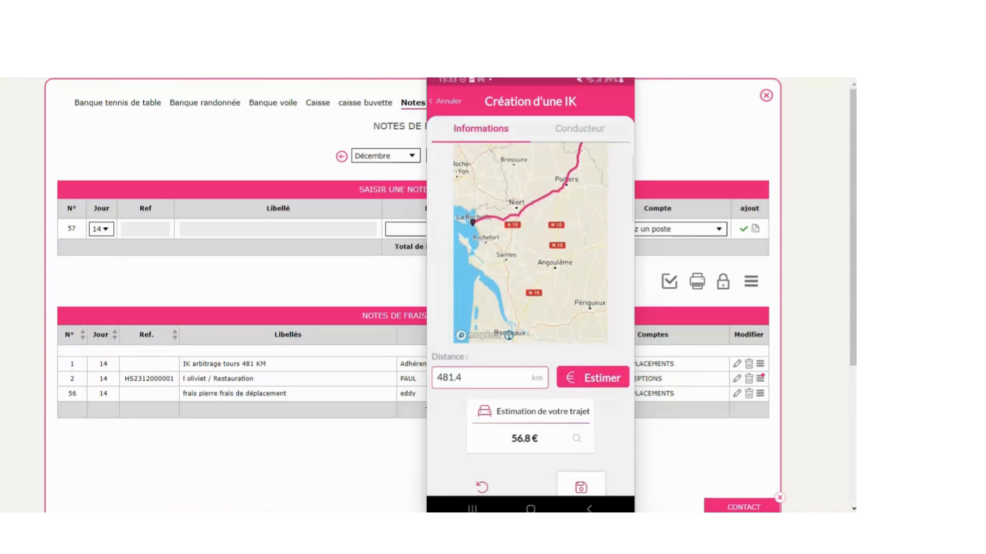
scroll(531, 318, "down", 3)
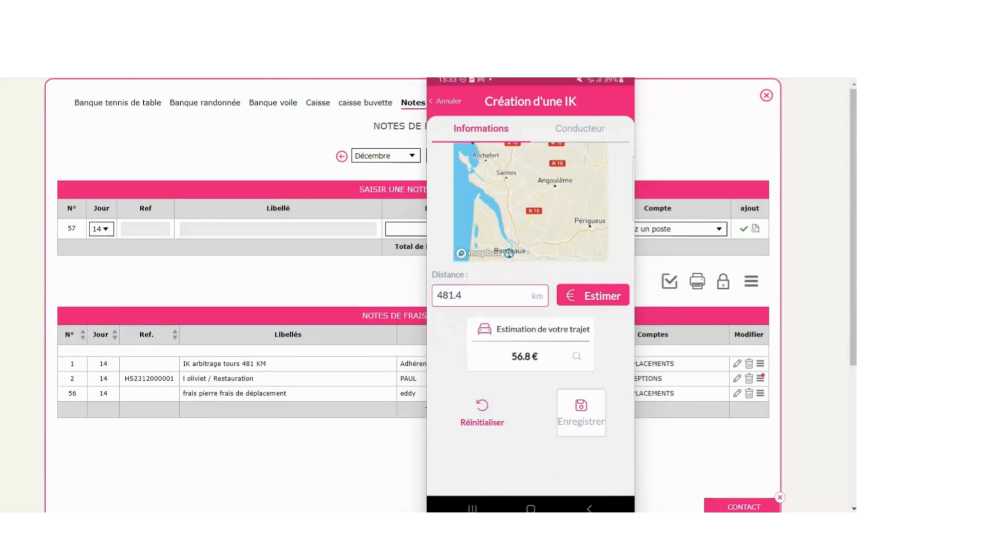
left_click(580, 413)
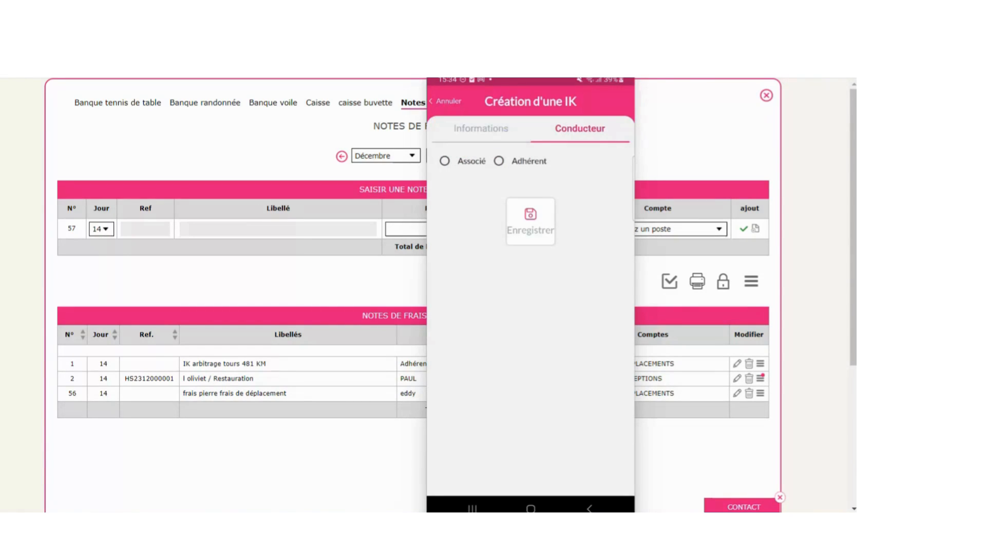
- Make the chosen Adhérent member the claim's driver and save it
left_click(499, 162)
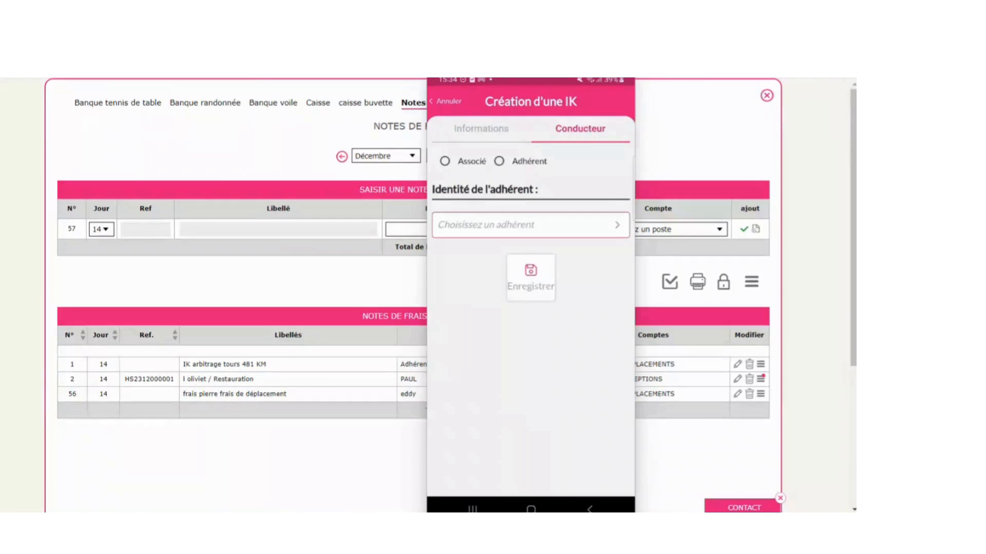
left_click(530, 224)
left_click(448, 169)
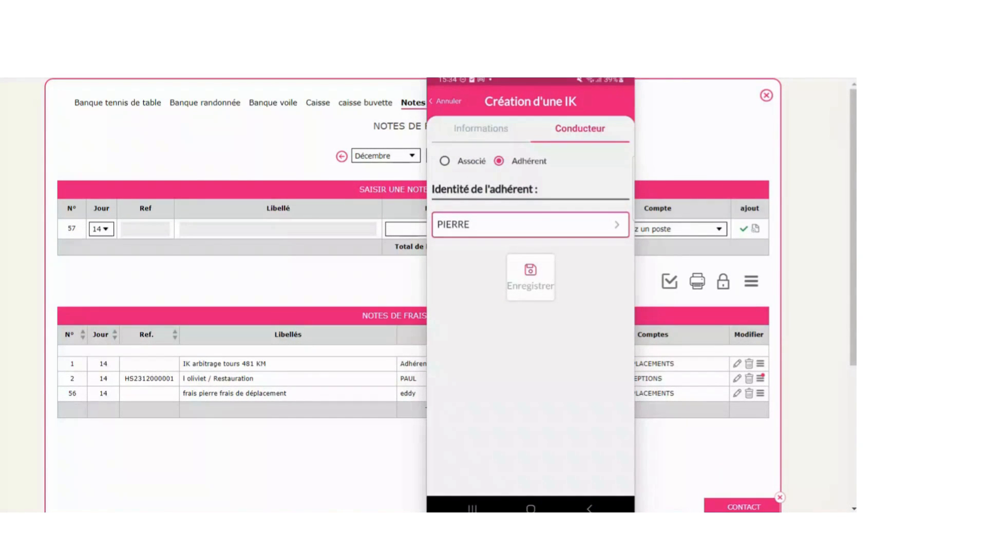
left_click(531, 277)
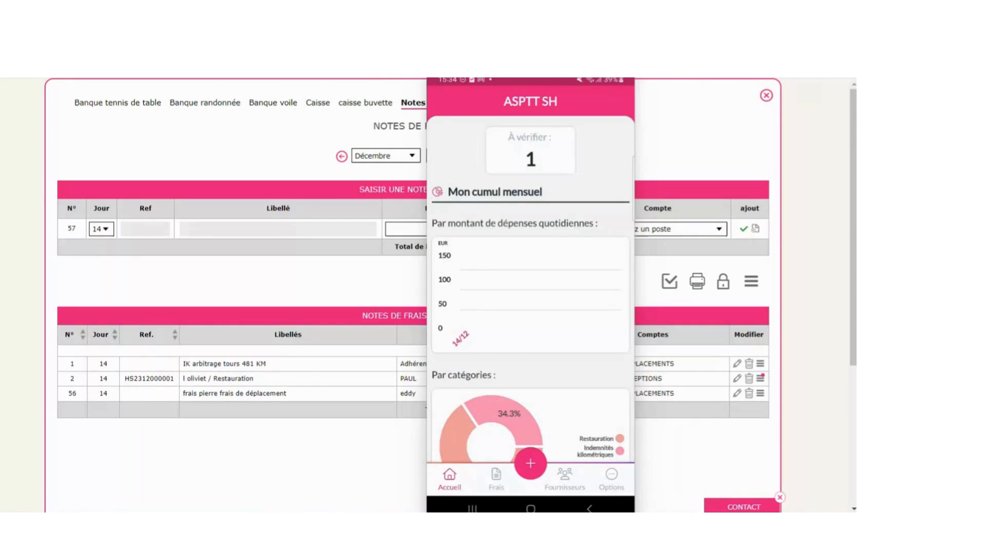
- Generate and confirm an accounting entry from the la rochelle tours claim
left_click(496, 479)
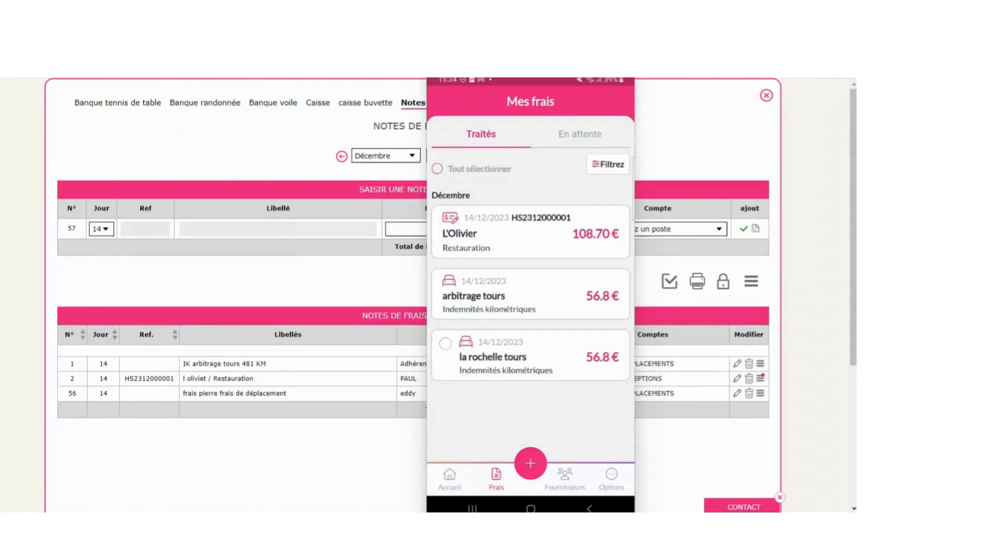
left_click(514, 356)
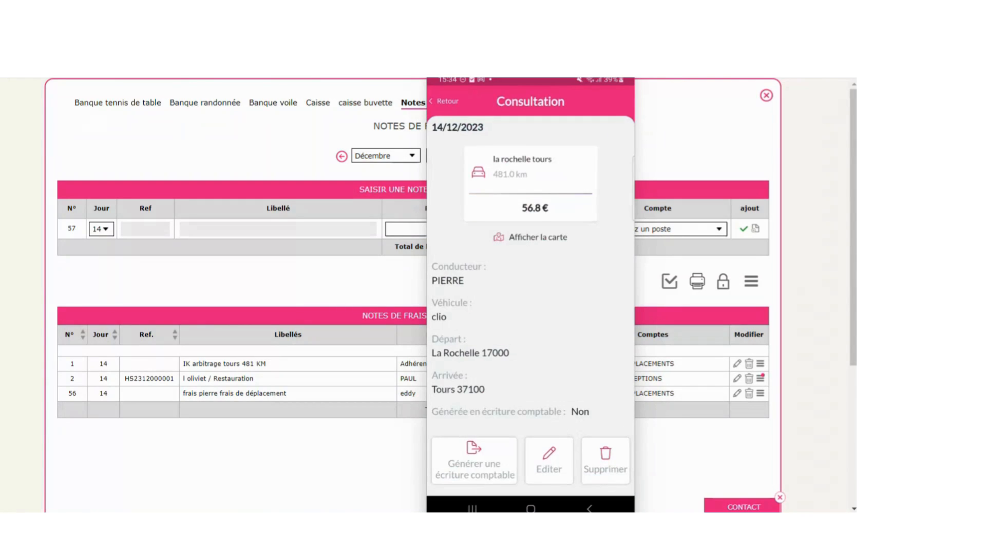
left_click(474, 461)
left_click(588, 361)
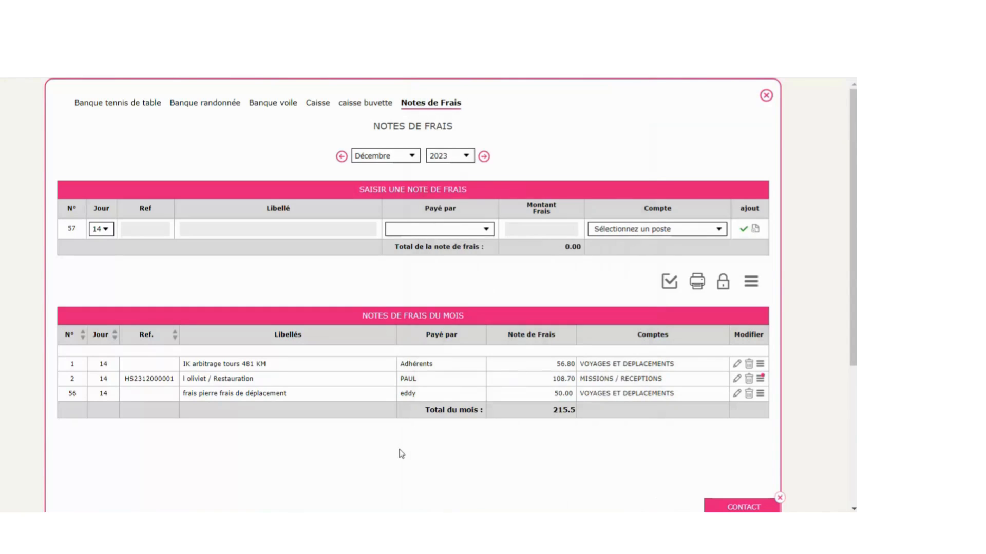
- Switch the Notes de Frais month to Novembre and back to Décembre to refresh the list
left_click(342, 156)
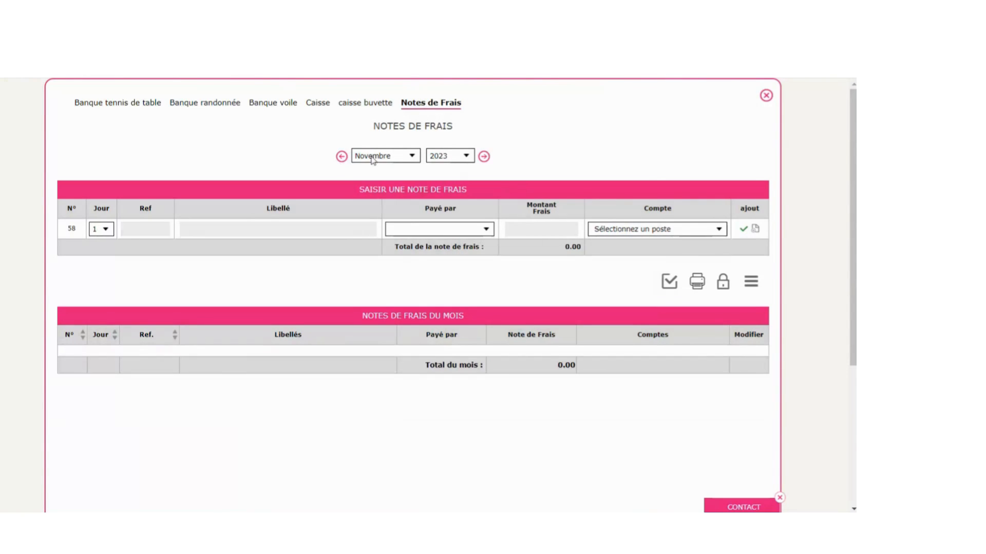
left_click(480, 158)
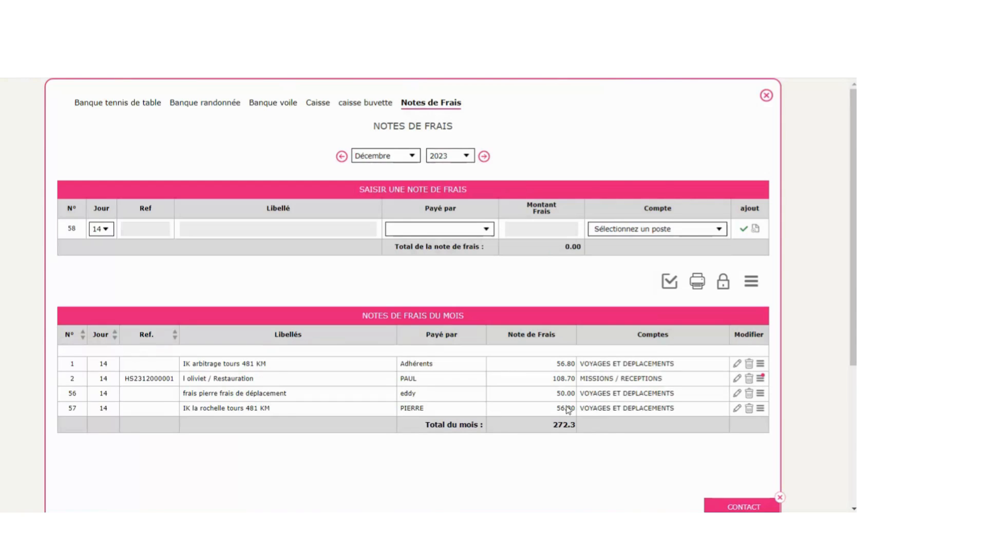
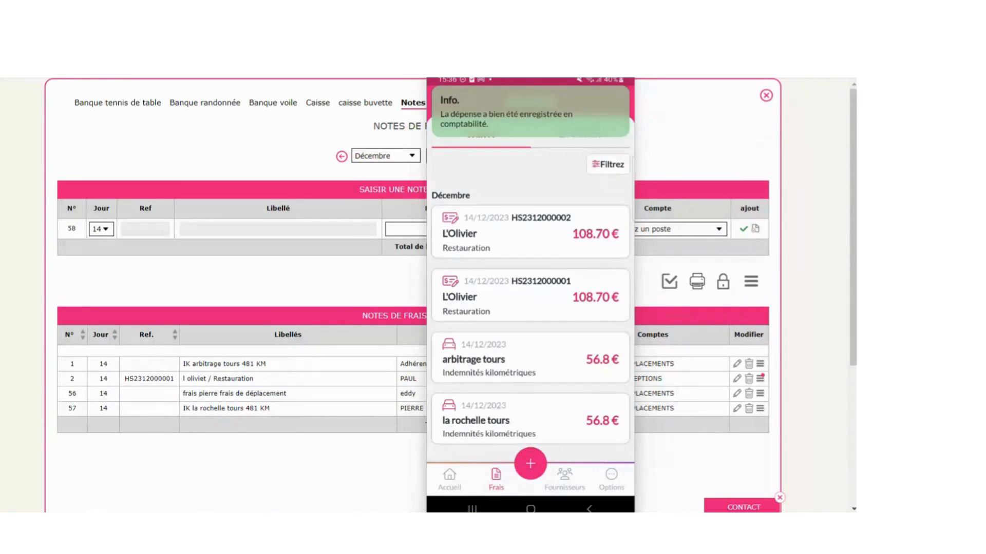
- Refresh December's expense notes to show L'Olivier's 108.70 (total 381.00), then close the window
left_click(342, 157)
left_click(485, 157)
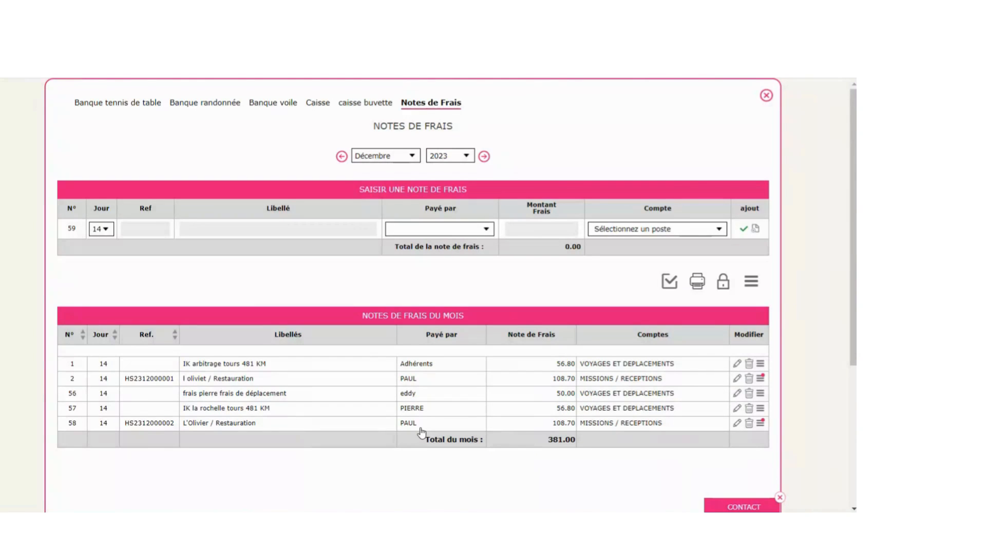
left_click(766, 97)
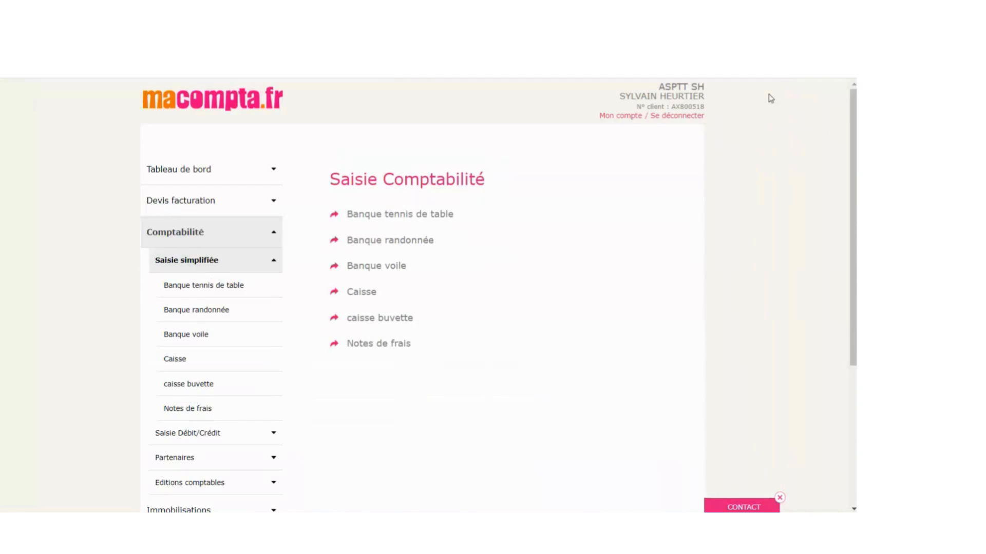
left_click(180, 234)
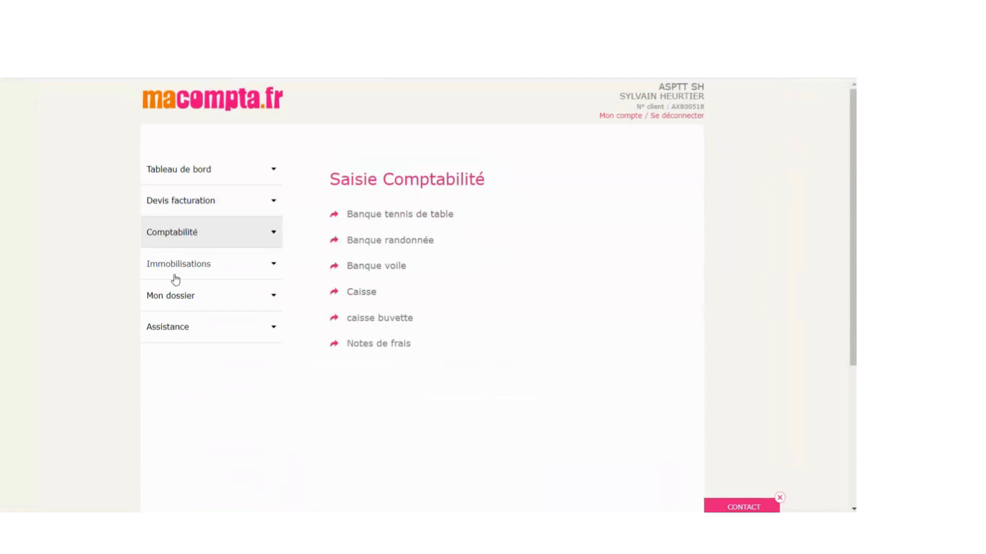
left_click(176, 298)
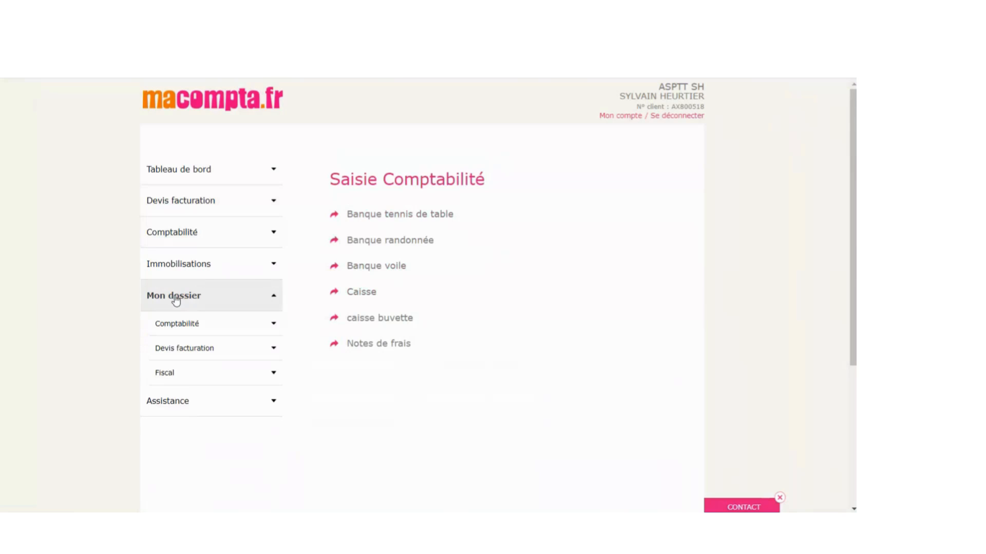
left_click(178, 327)
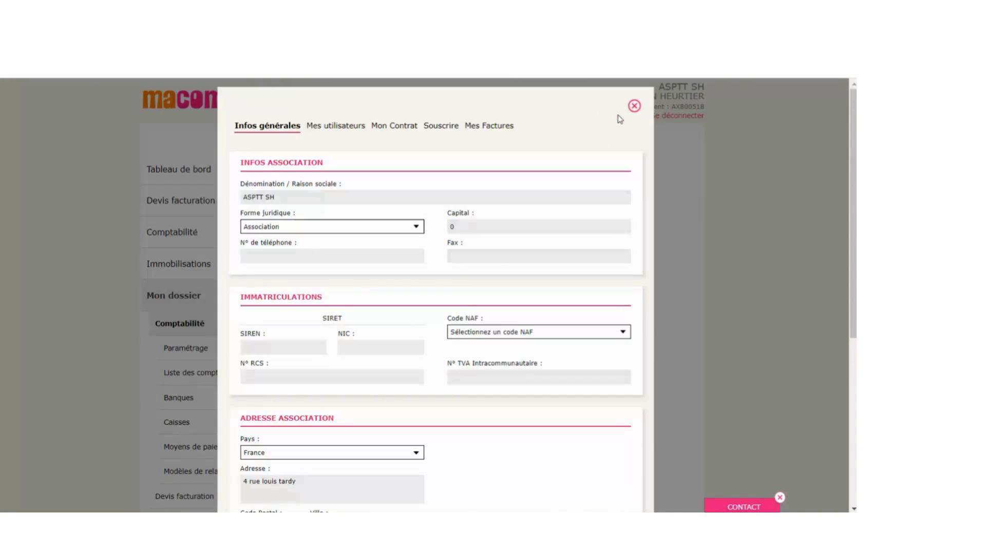
left_click(331, 129)
scroll(444, 269, "down", 4)
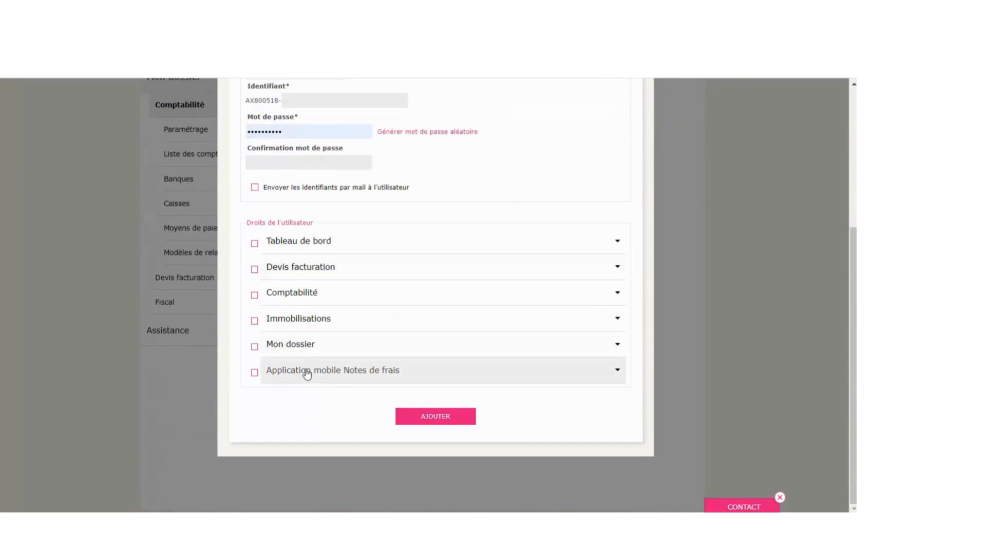
left_click(307, 371)
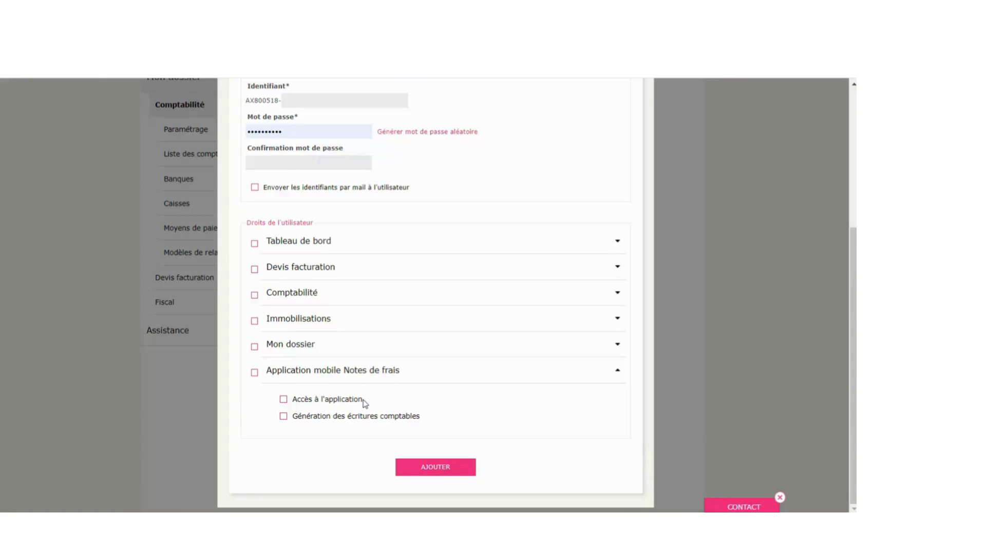
left_click(284, 400)
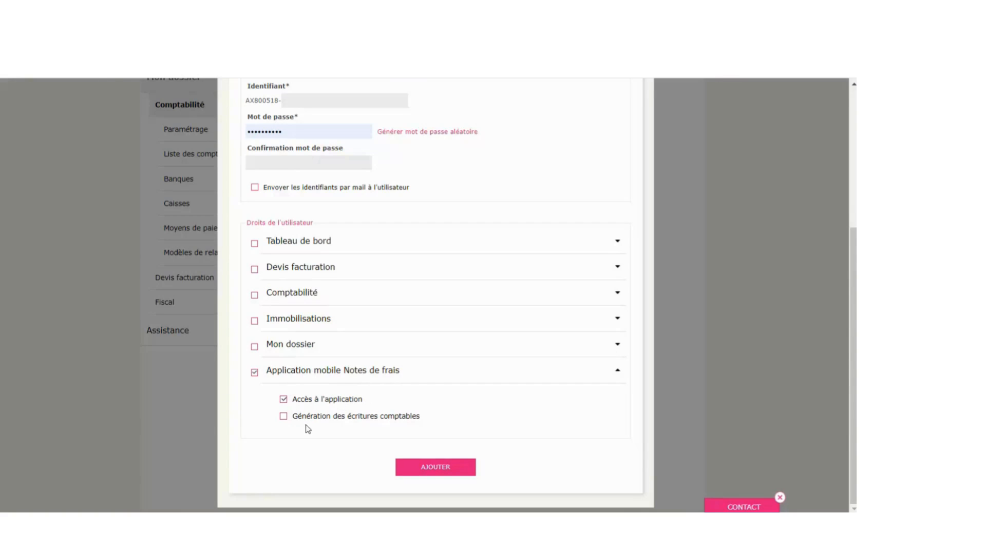
left_click(284, 401)
scroll(706, 292, "up", 8)
left_click(635, 107)
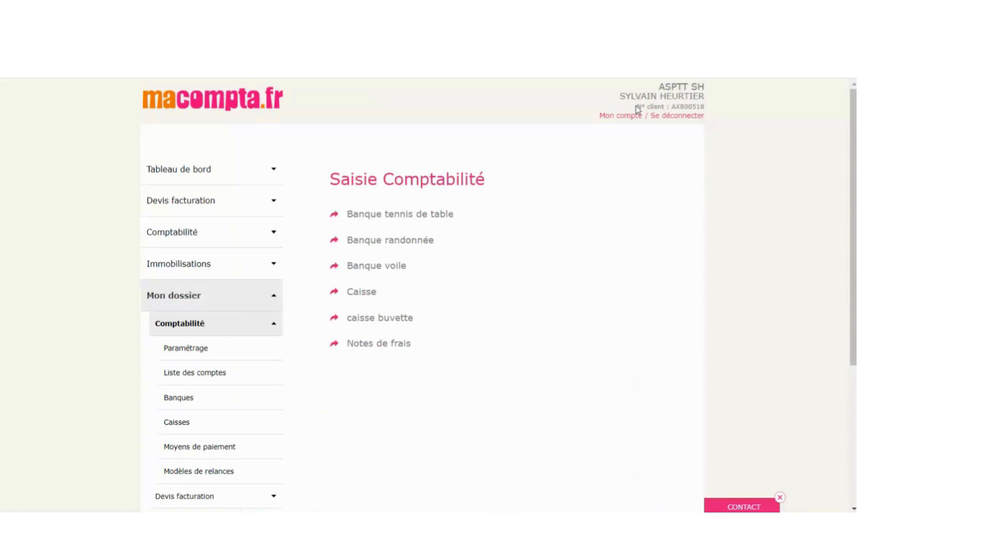
- Review the Adhérents members list under Partenaires, showing 281.00 total owed, then close it
left_click(176, 233)
left_click(198, 263)
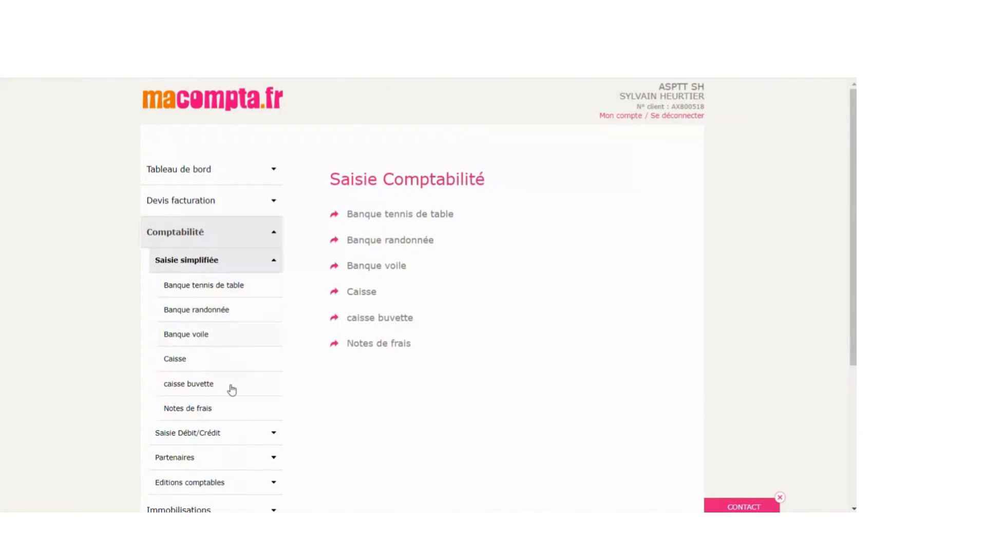
left_click(197, 262)
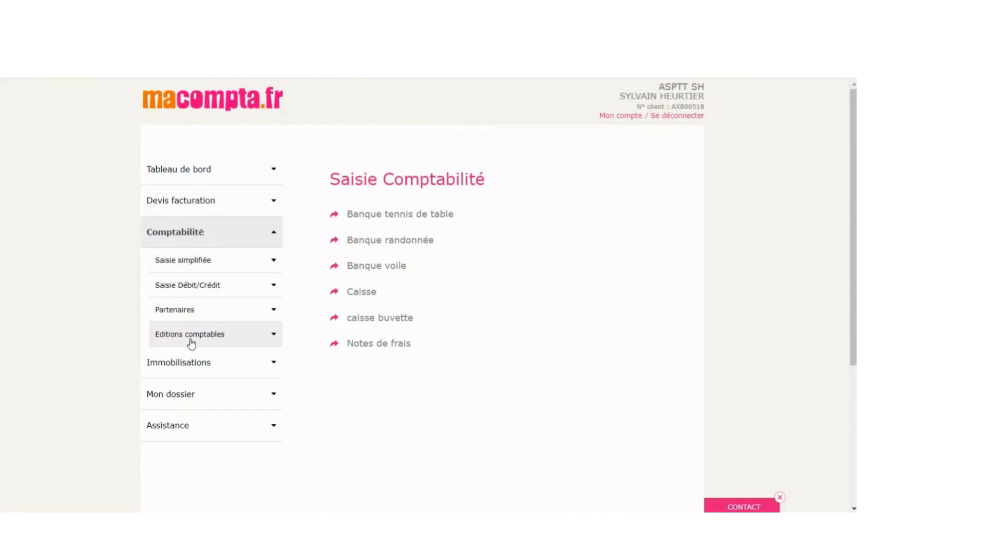
left_click(175, 310)
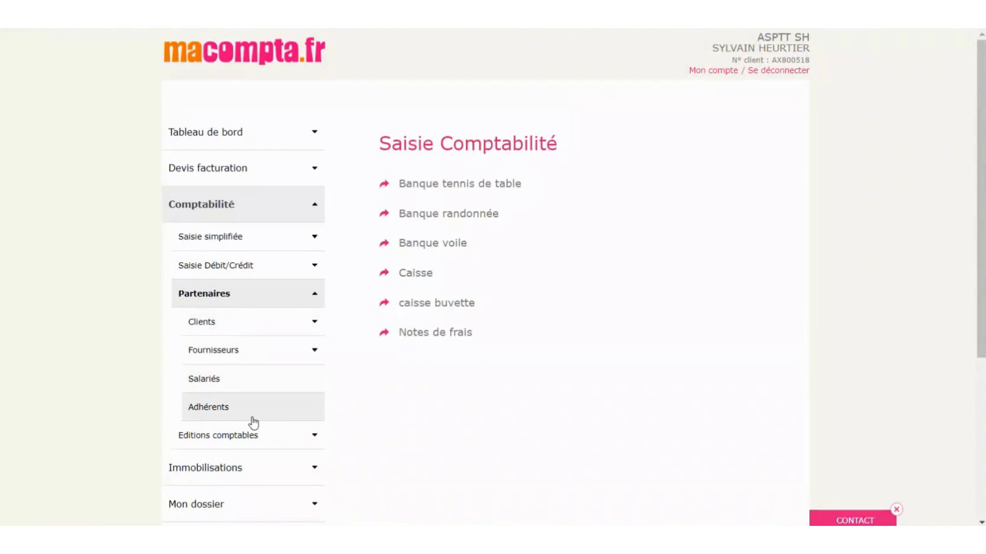
left_click(251, 417)
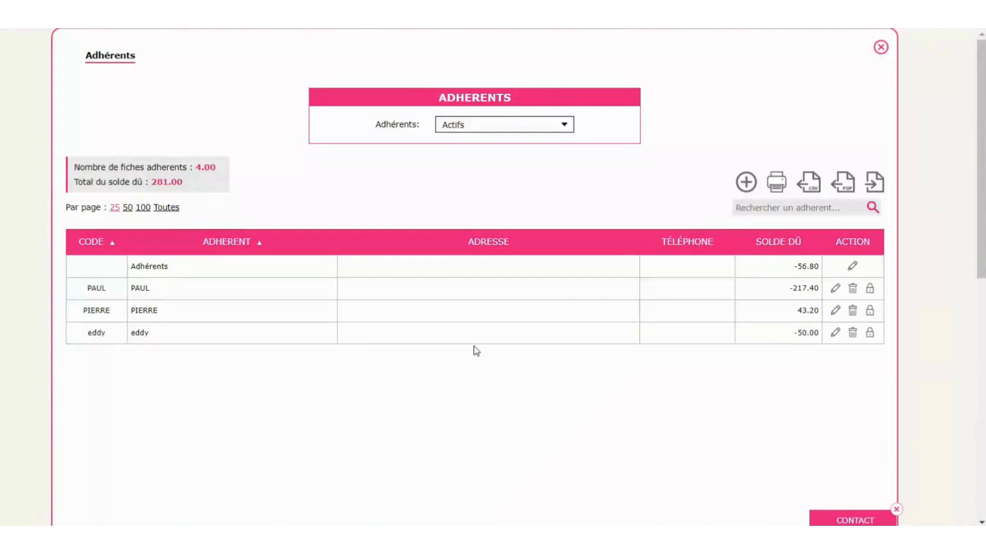
left_click(881, 48)
left_click(177, 239)
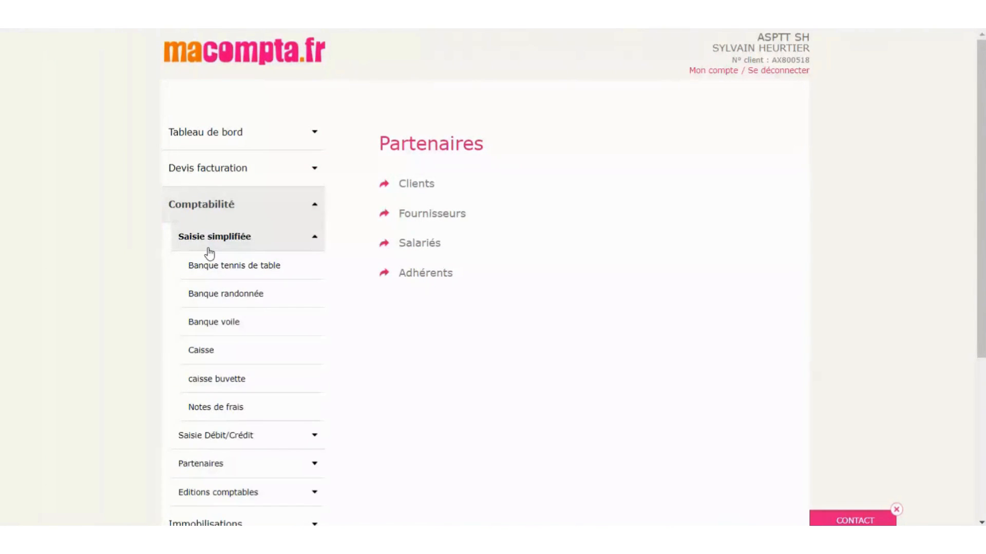
- Record a 50.00 reimbursement expense in Banque tennis de table, charged to the member's Adhérents account
left_click(190, 269)
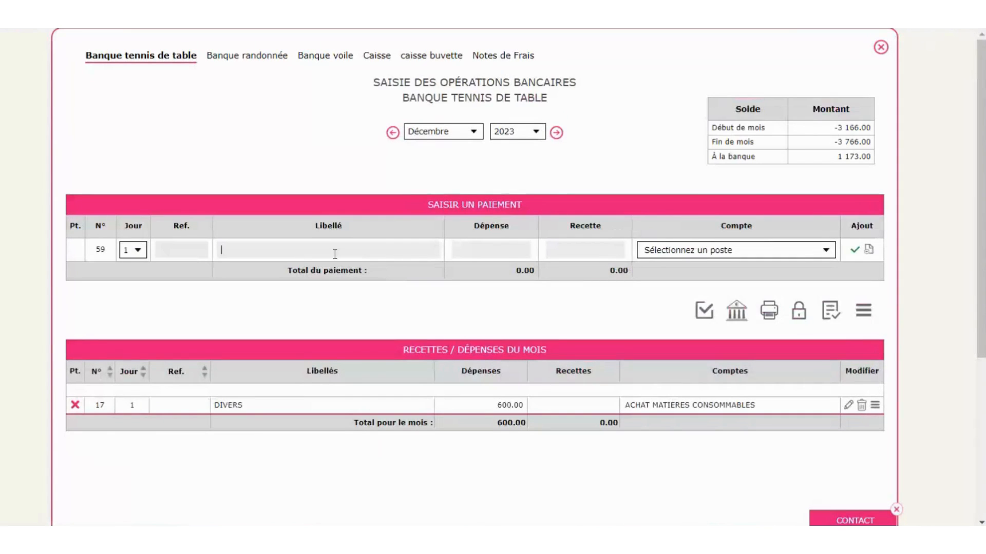
type("mbpou")
type("seent")
key("BackSpace")
type("menet eddyu")
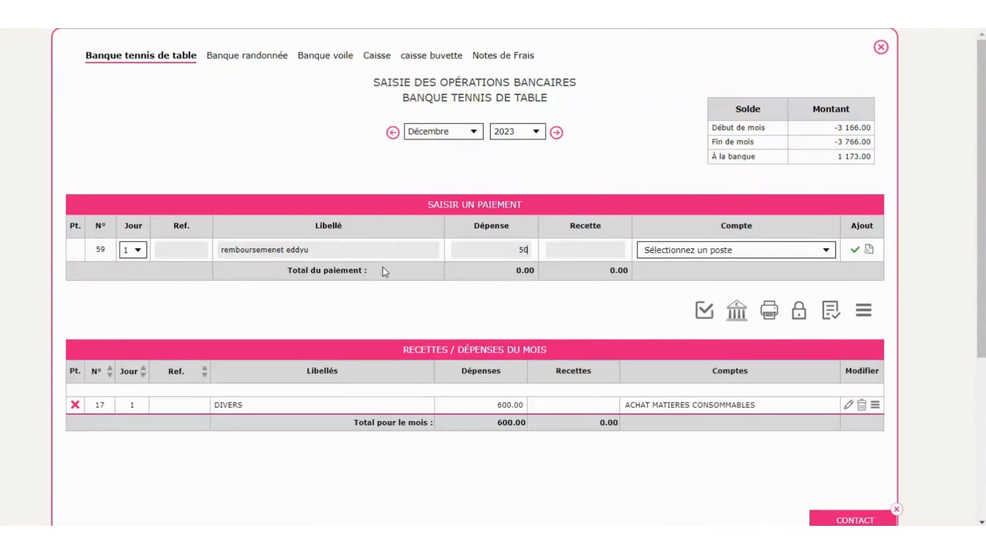
left_click(707, 251)
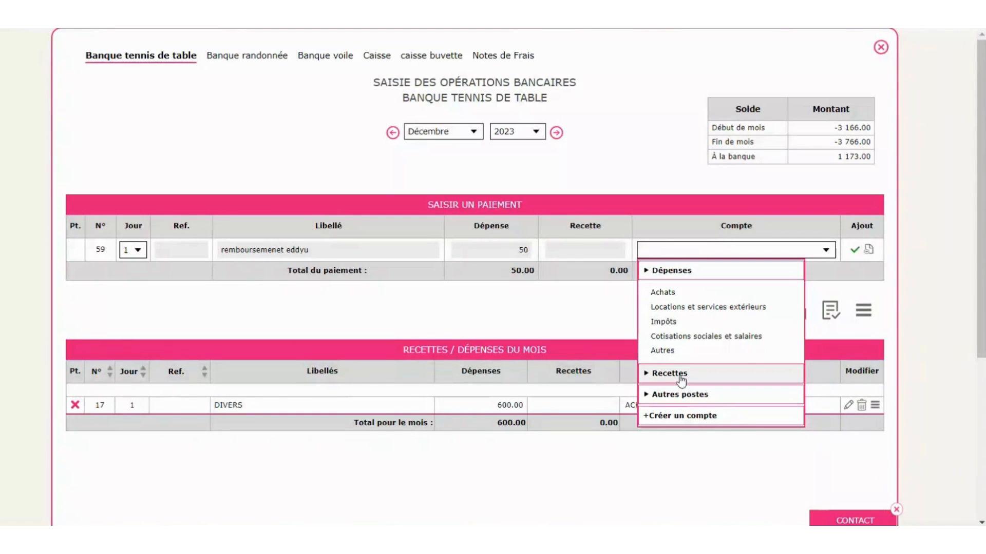
left_click(715, 399)
mouse_move(678, 335)
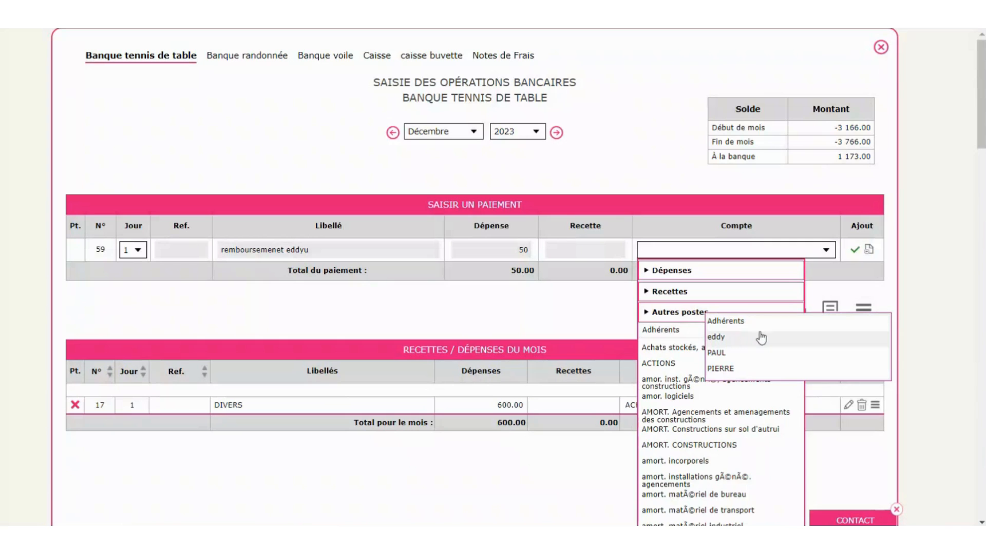
left_click(722, 339)
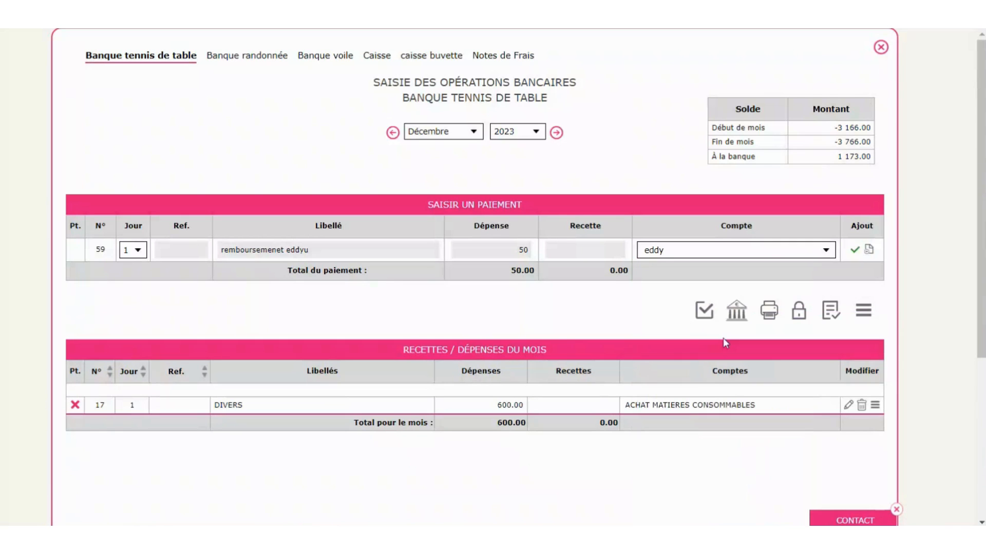
left_click(855, 253)
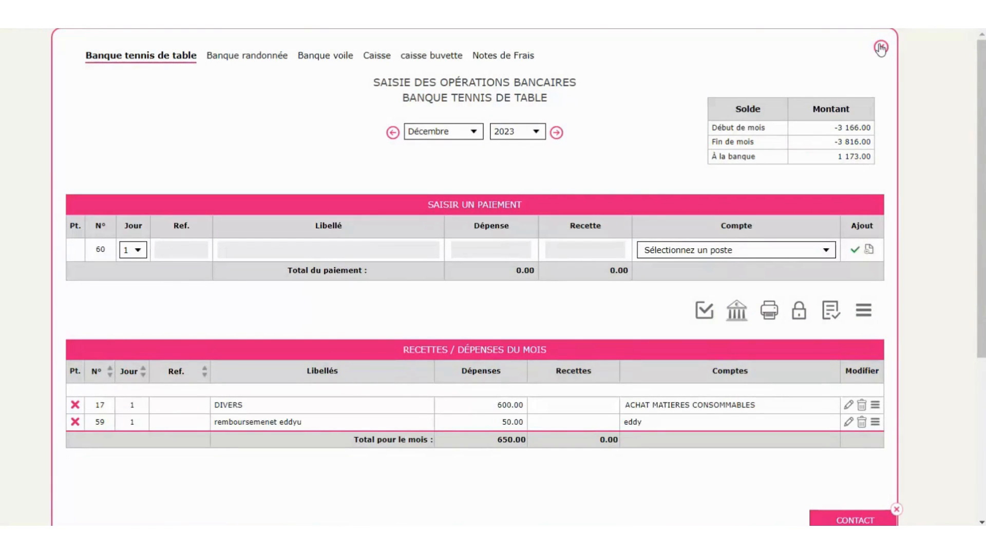
left_click(881, 47)
left_click(226, 239)
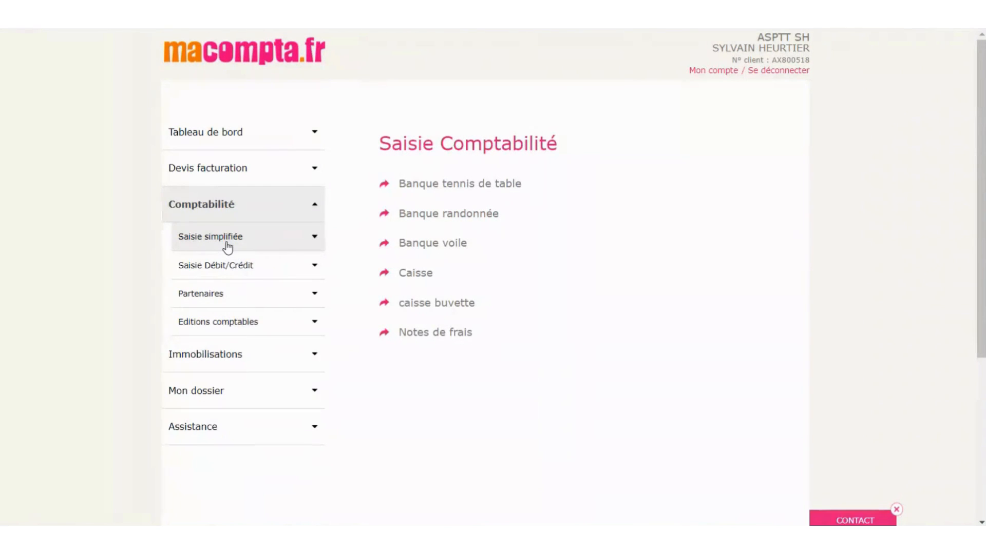
- Check the reimbursed member's Comptabilité and Gestion des dons tabs, confirming a 0.00 balance and 231.00 total owed
left_click(214, 301)
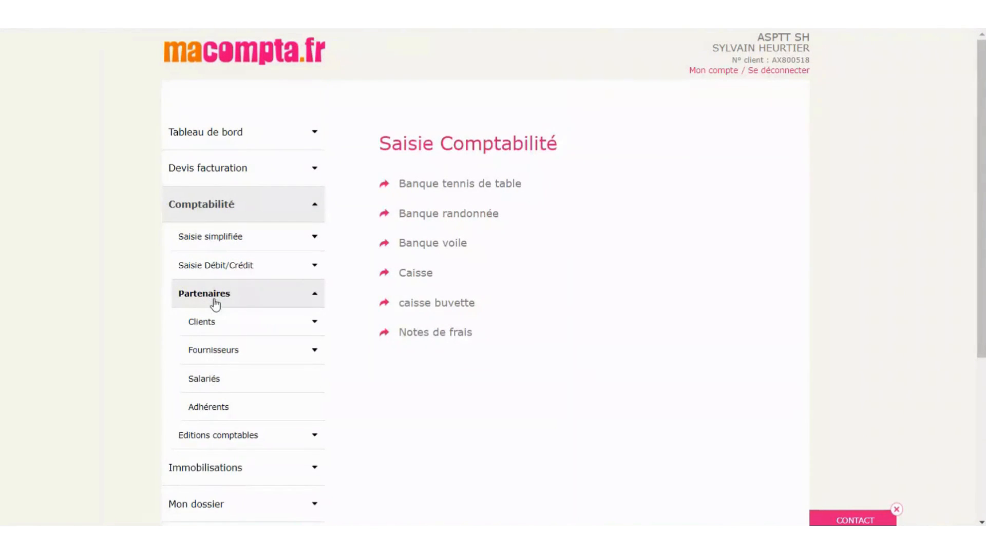
left_click(220, 411)
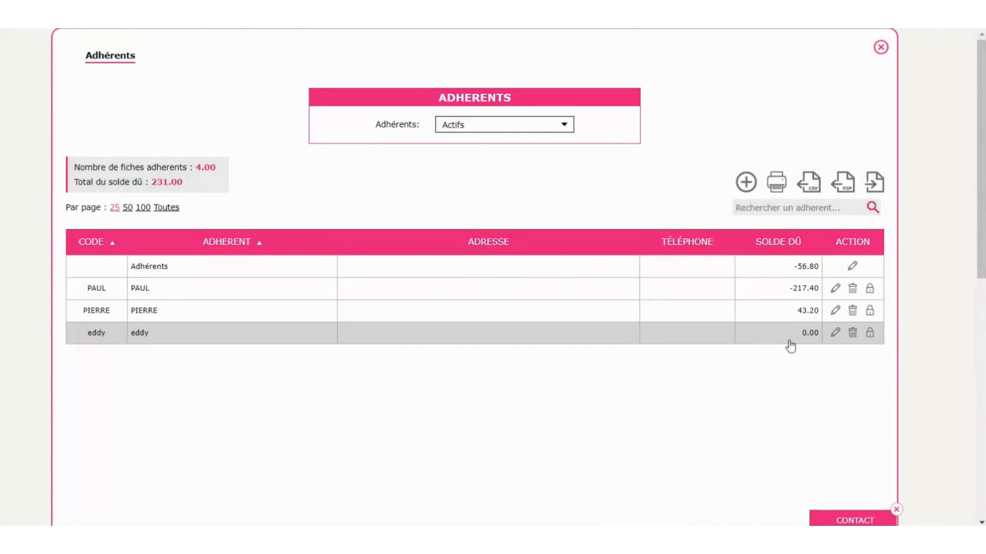
left_click(835, 333)
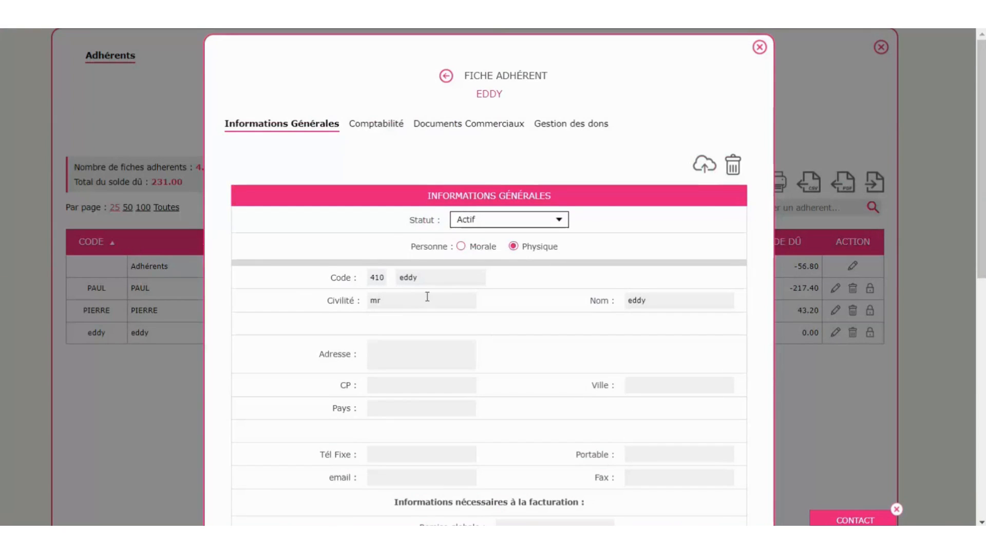
scroll(425, 294, "down", 4)
scroll(420, 301, "up", 4)
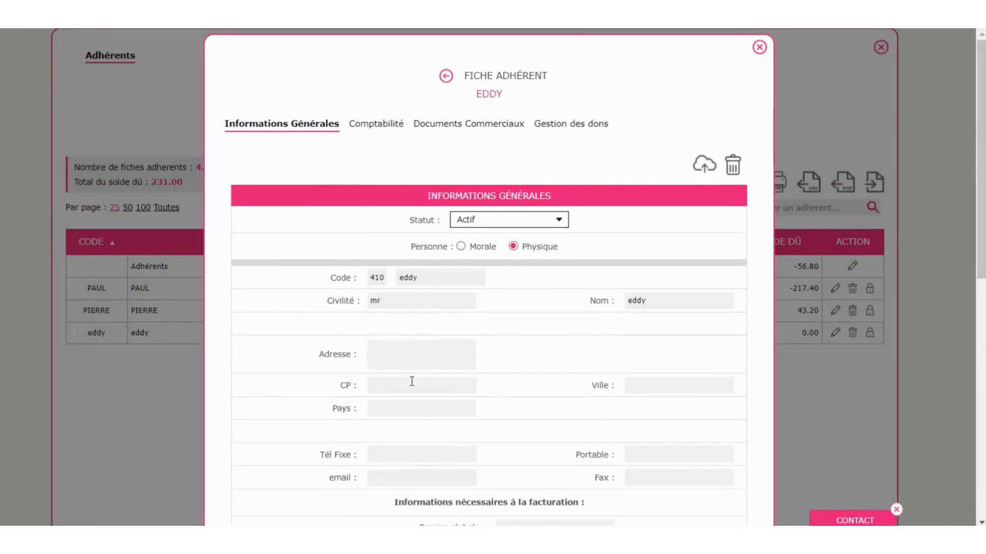
left_click(382, 127)
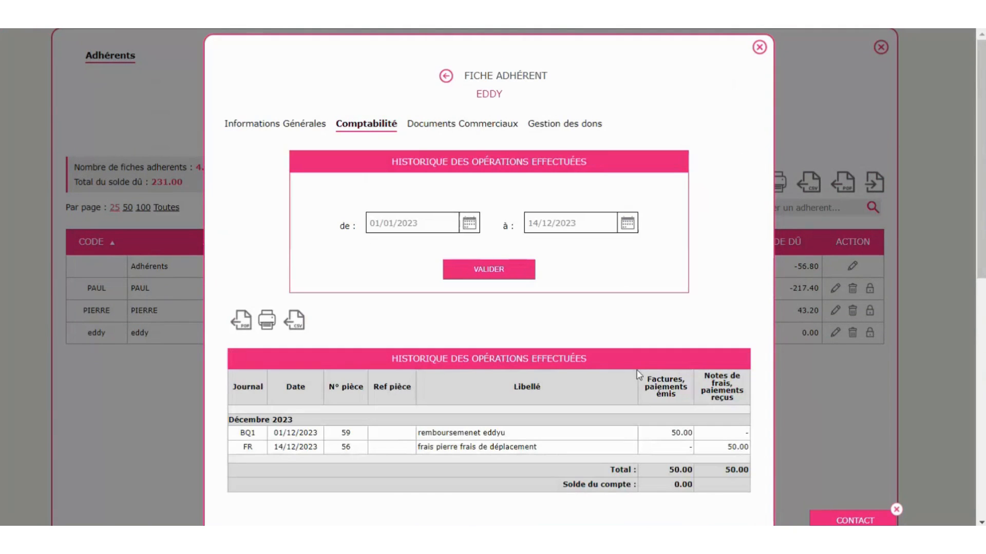
scroll(637, 359, "down", 1)
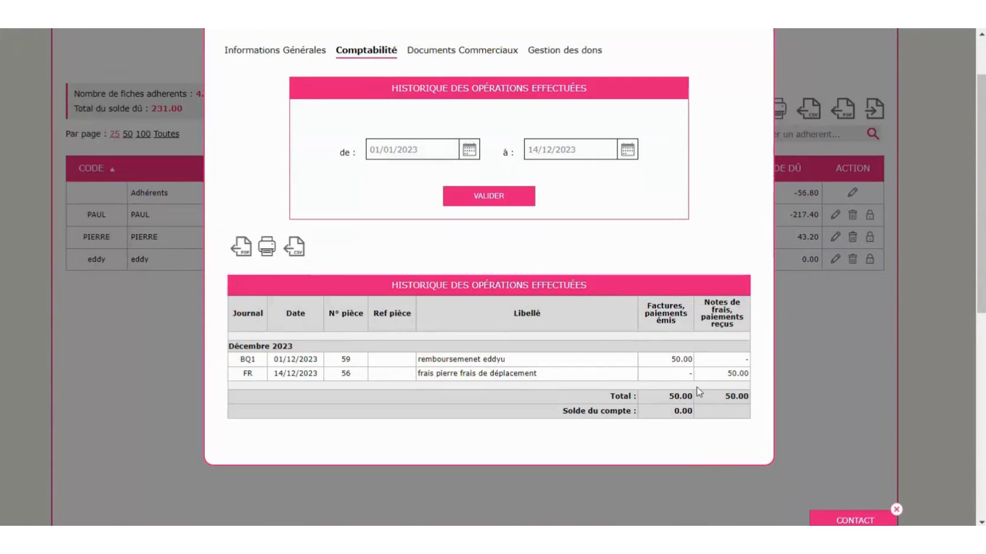
scroll(648, 405, "up", 1)
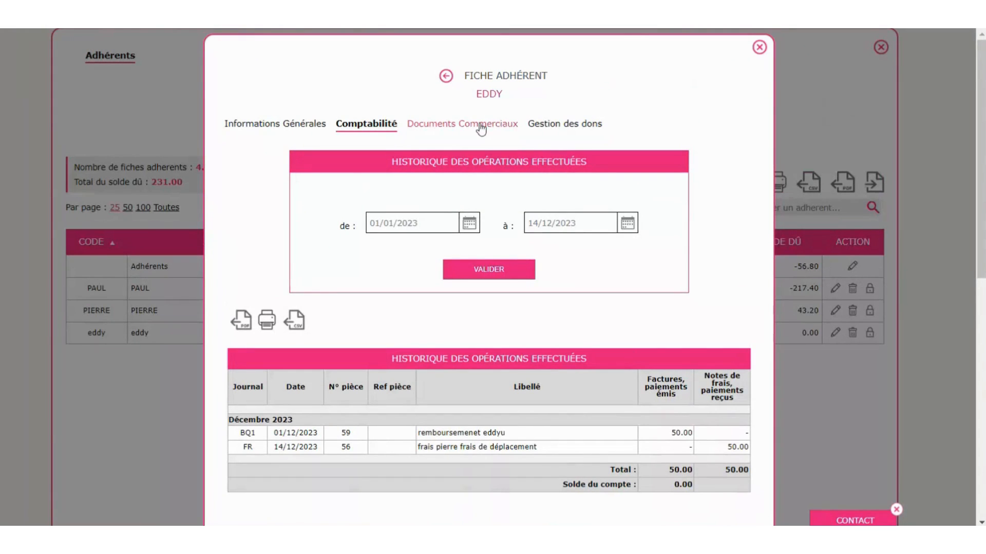
left_click(579, 130)
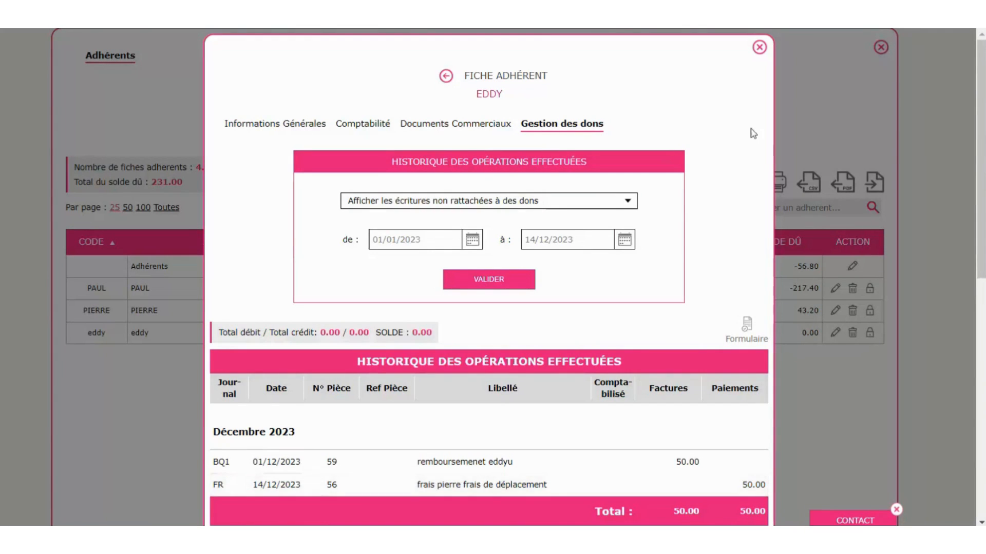
left_click(759, 47)
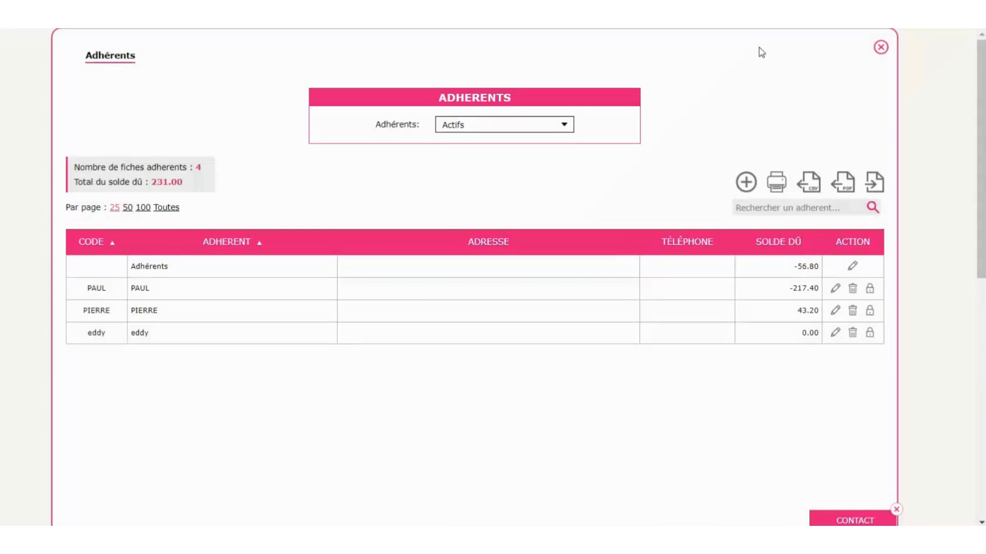
- Attach both 108.70 L'Olivier / Restauration payments to the donation of the member owing 217.40
left_click(835, 289)
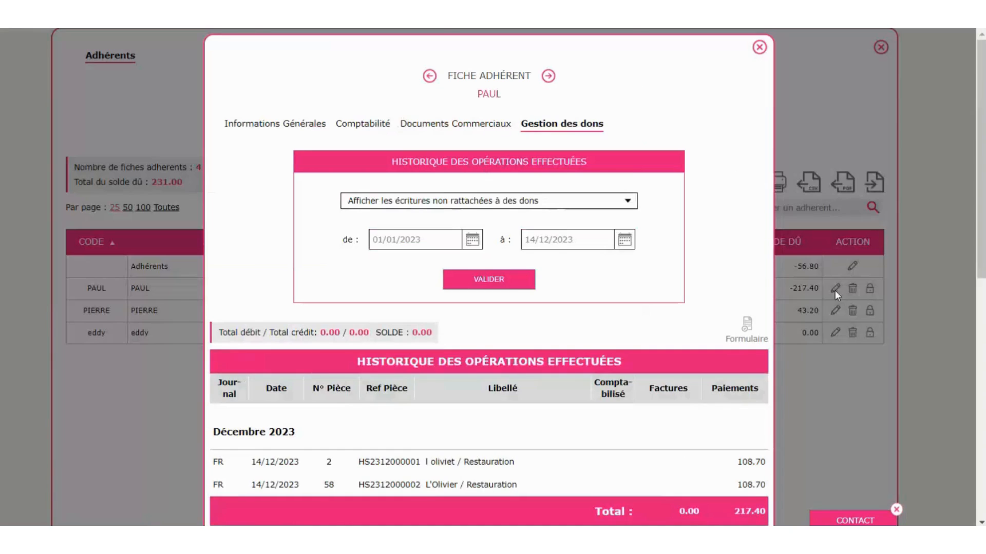
scroll(683, 277, "down", 1)
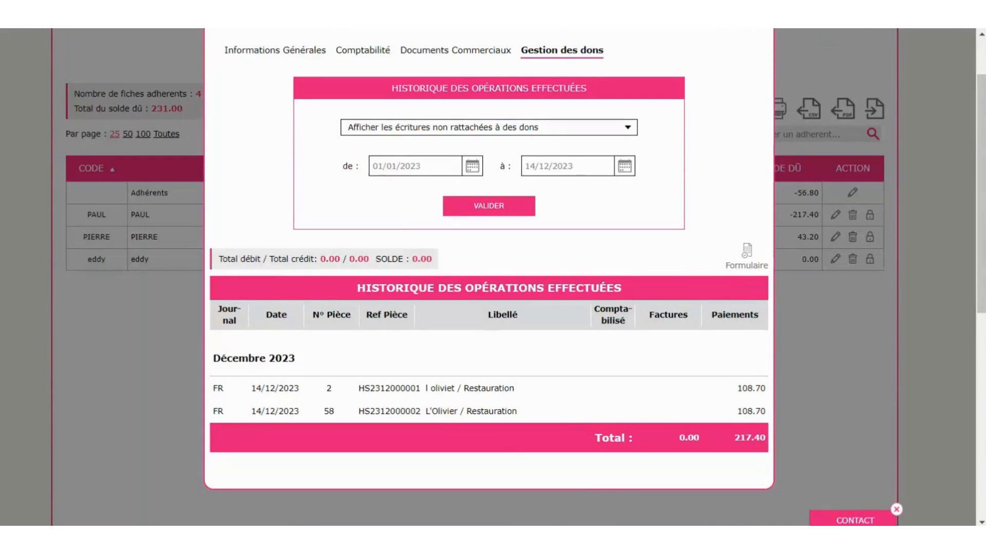
left_click(454, 392)
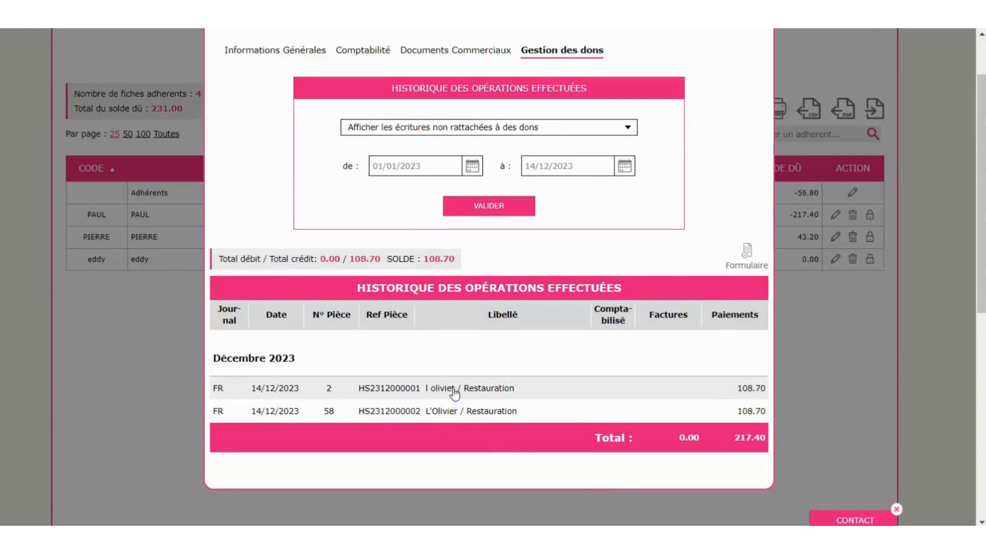
left_click(477, 414)
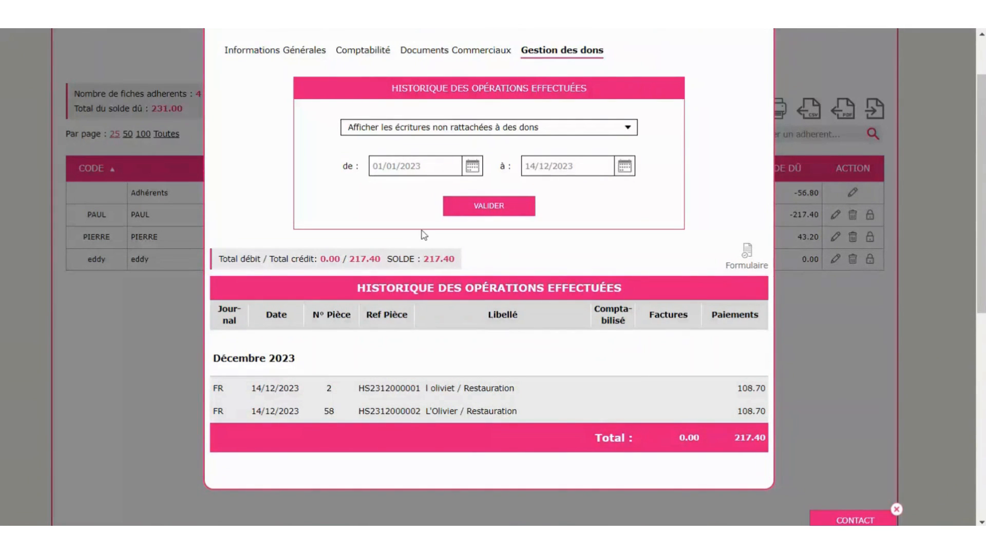
- Preview the 217.40 donation receipt and post it to Opérations diverses dated 14/12/2023
left_click(747, 265)
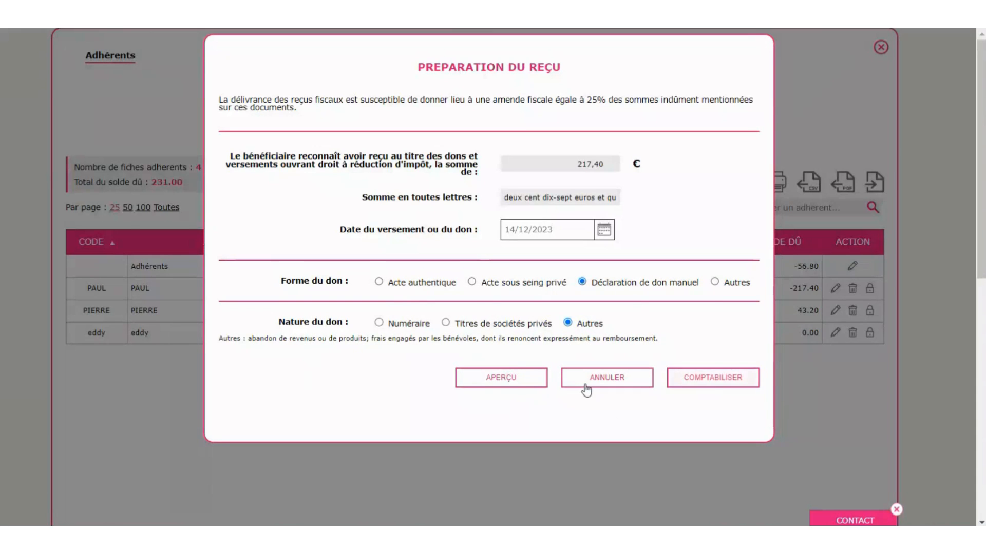
left_click(507, 378)
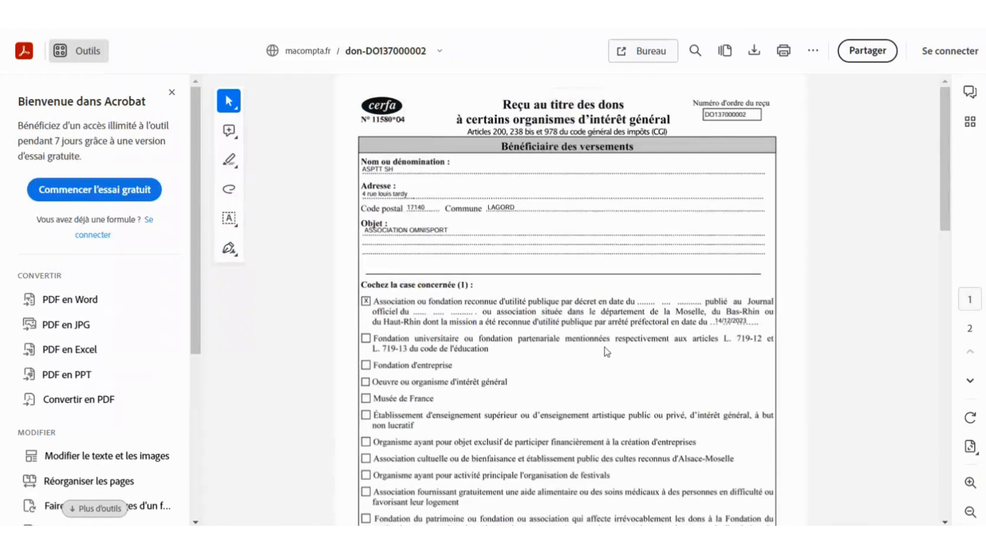
scroll(606, 351, "down", 10)
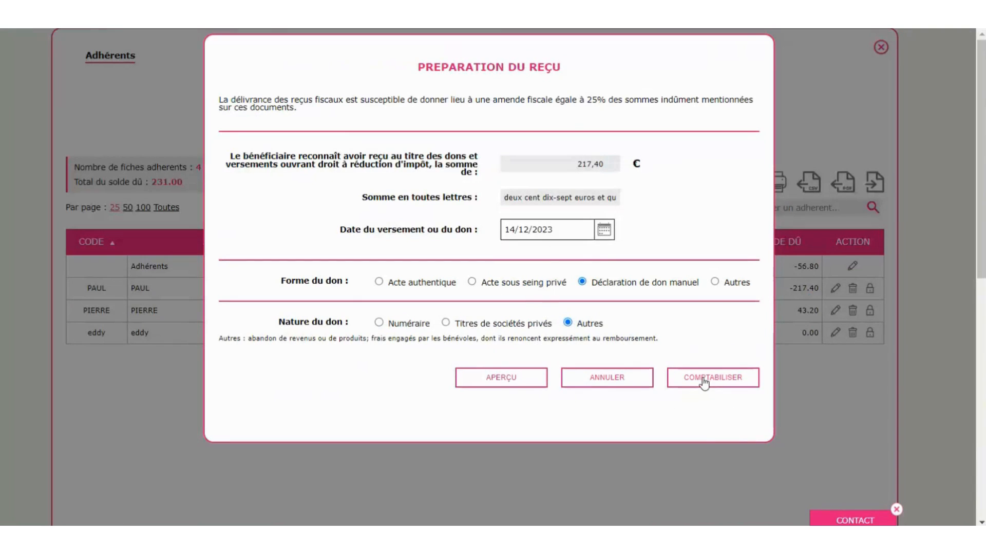
left_click(704, 378)
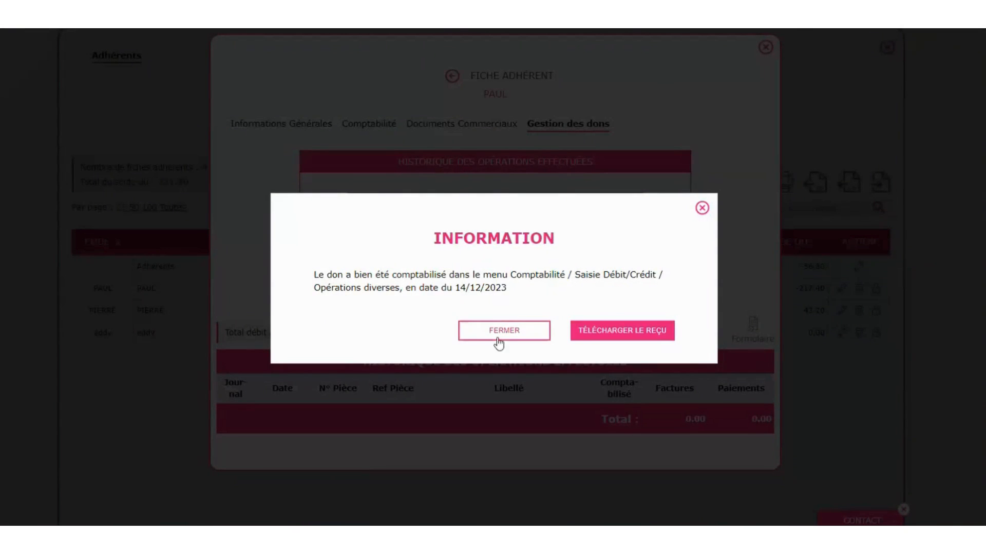
left_click(701, 209)
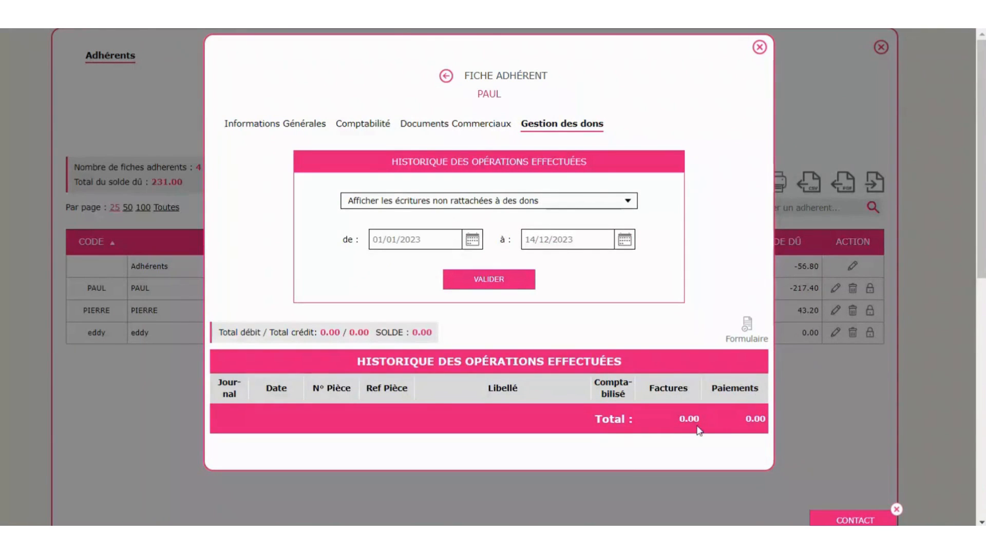
left_click(759, 47)
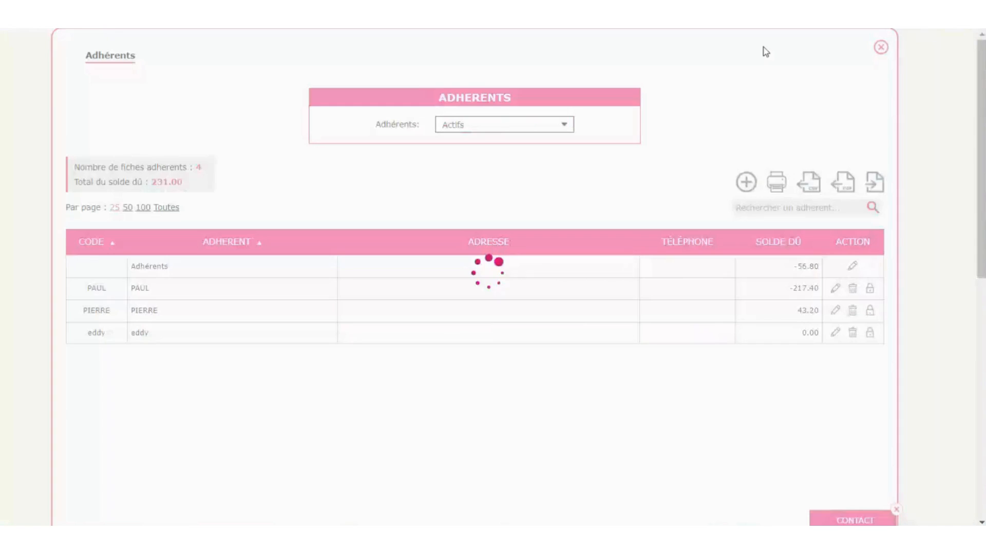
- Check the balanced 217.40 donation entry in December's Opérations diverses journal
left_click(881, 49)
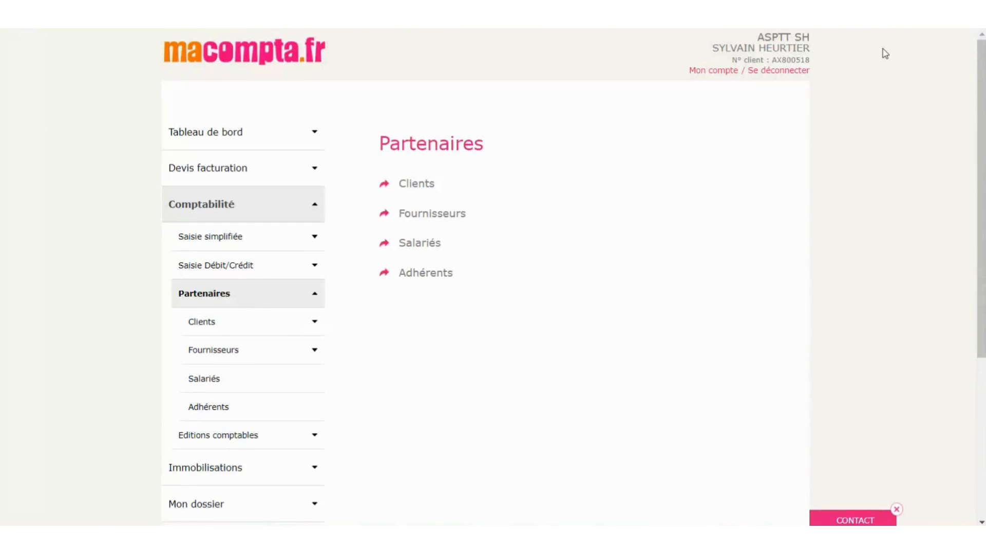
left_click(235, 294)
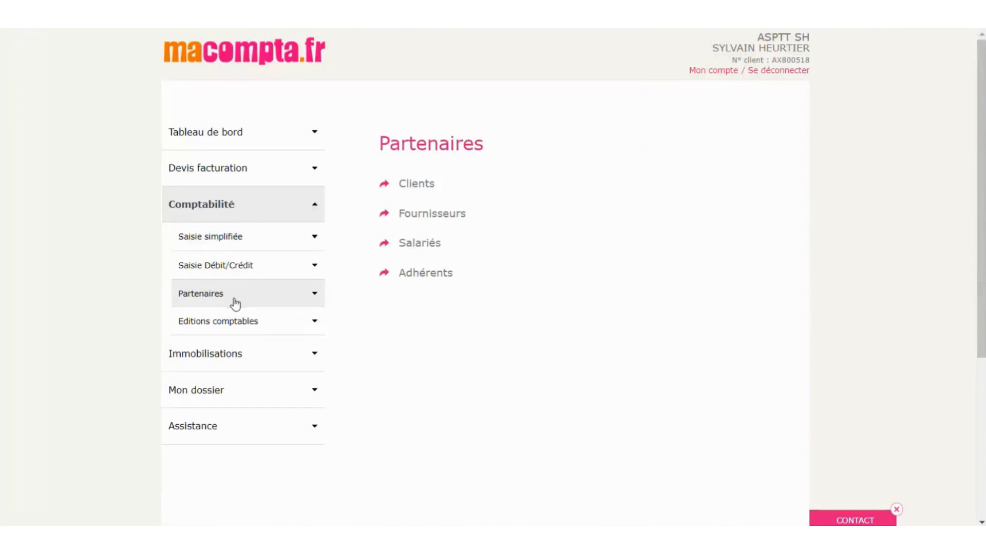
left_click(234, 272)
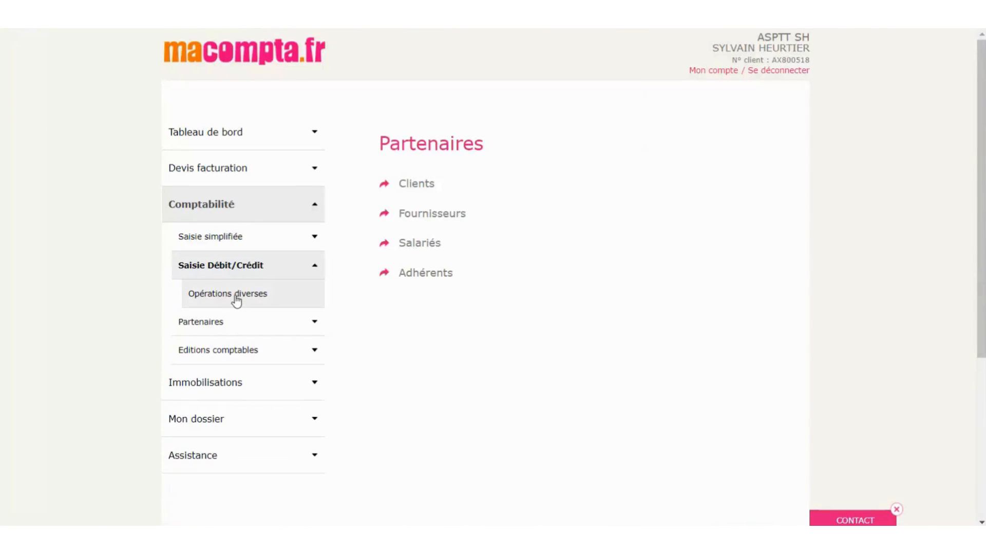
left_click(236, 298)
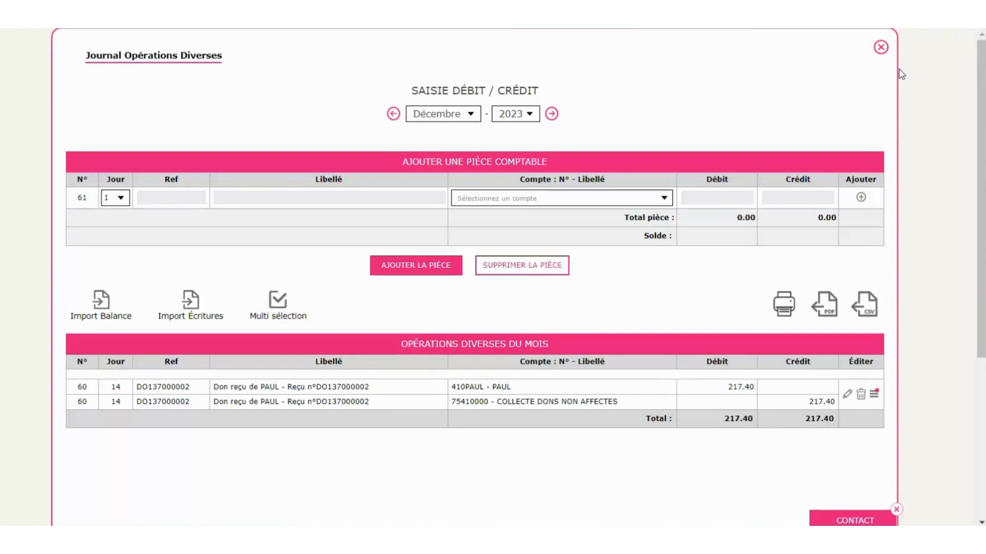
left_click(881, 47)
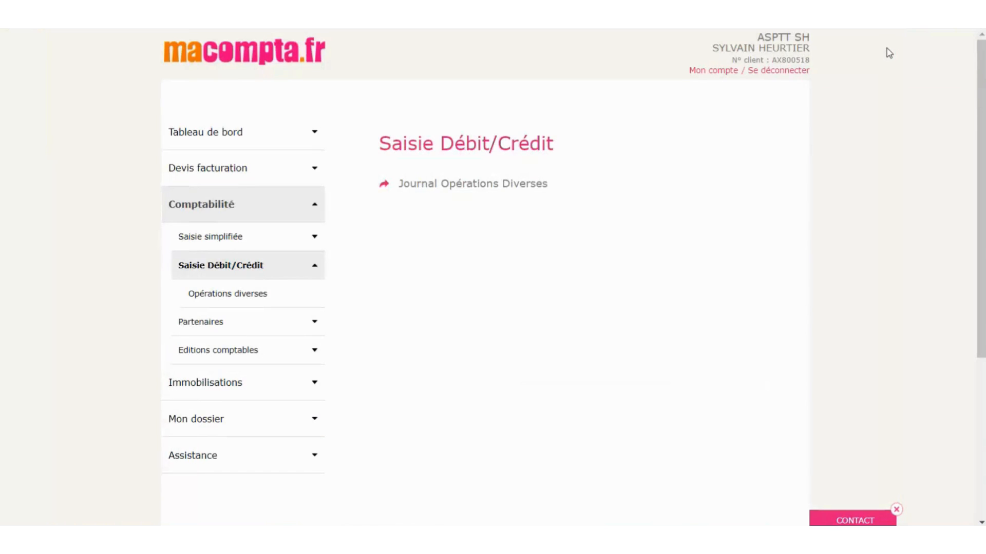
- Set Saisie comptabilité analytique to oui and confirm sections Randonnée, Tennis de table and voile
left_click(226, 207)
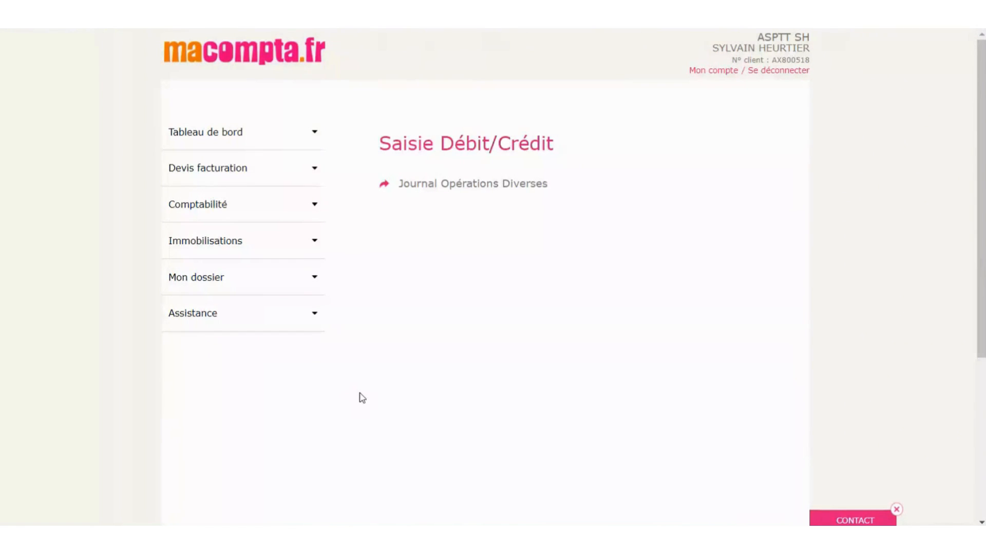
left_click(209, 286)
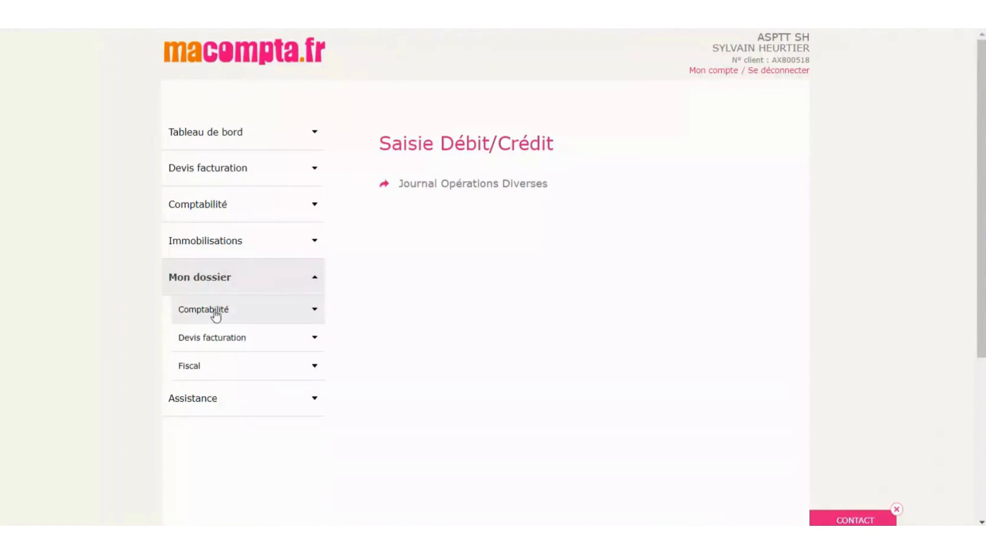
left_click(215, 311)
left_click(220, 339)
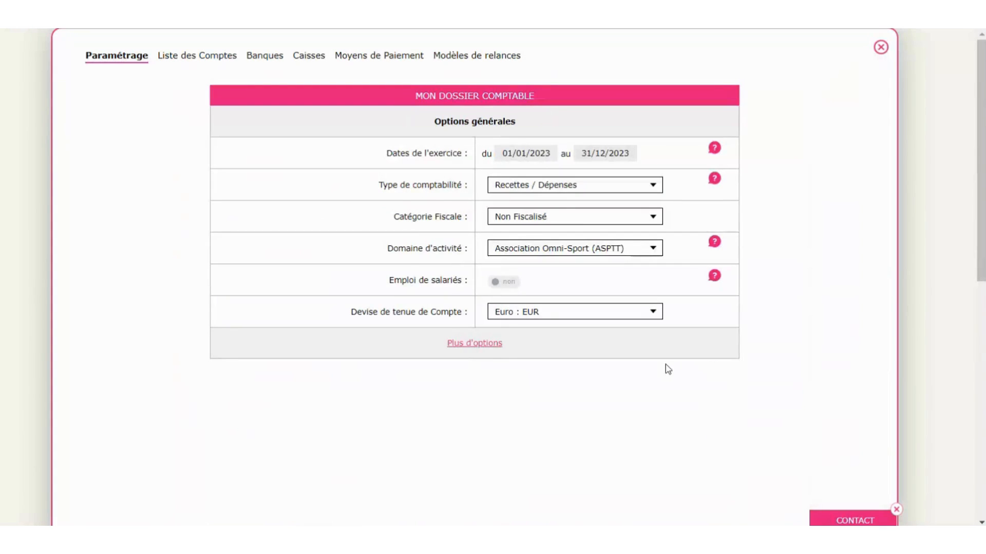
left_click(495, 346)
scroll(804, 335, "down", 4)
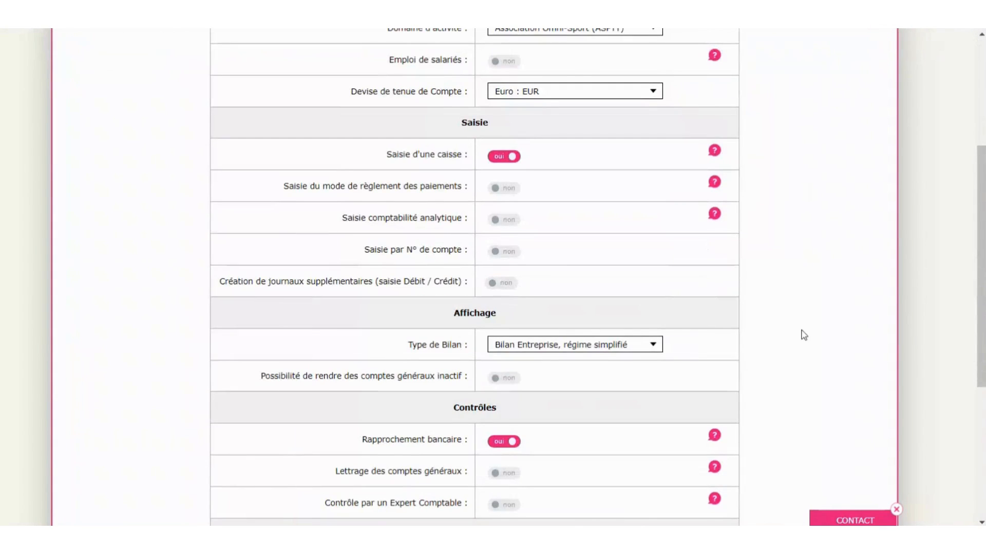
left_click(508, 221)
scroll(794, 394, "up", 4)
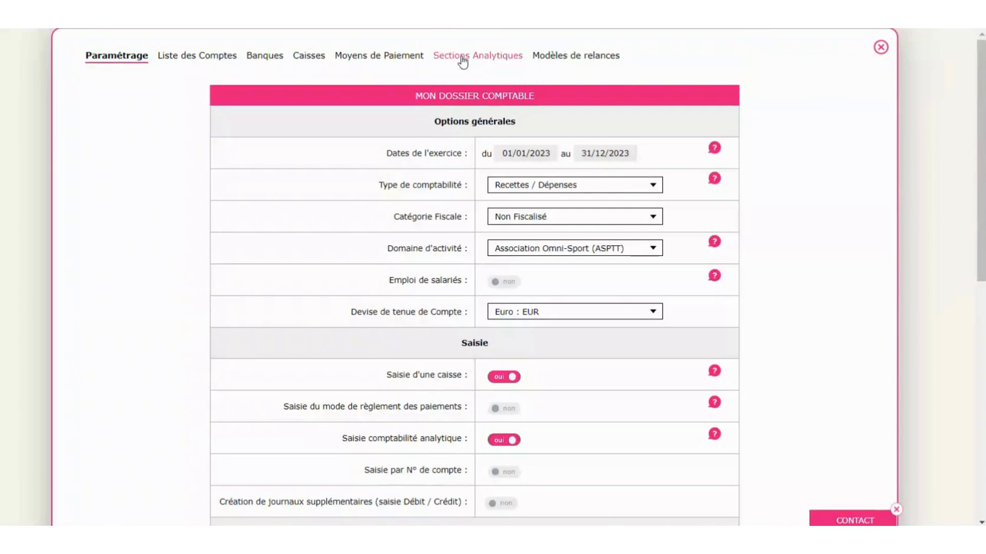
left_click(462, 62)
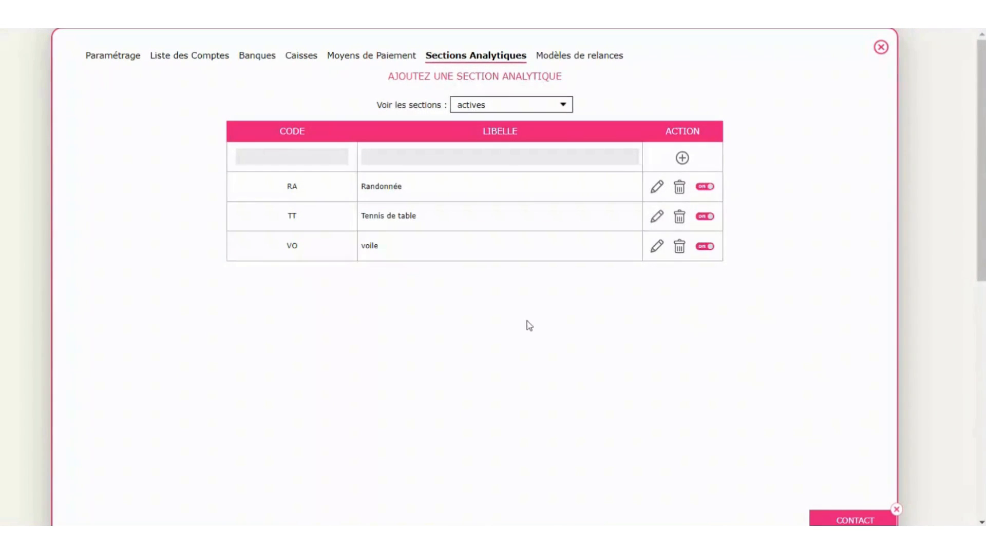
left_click(882, 49)
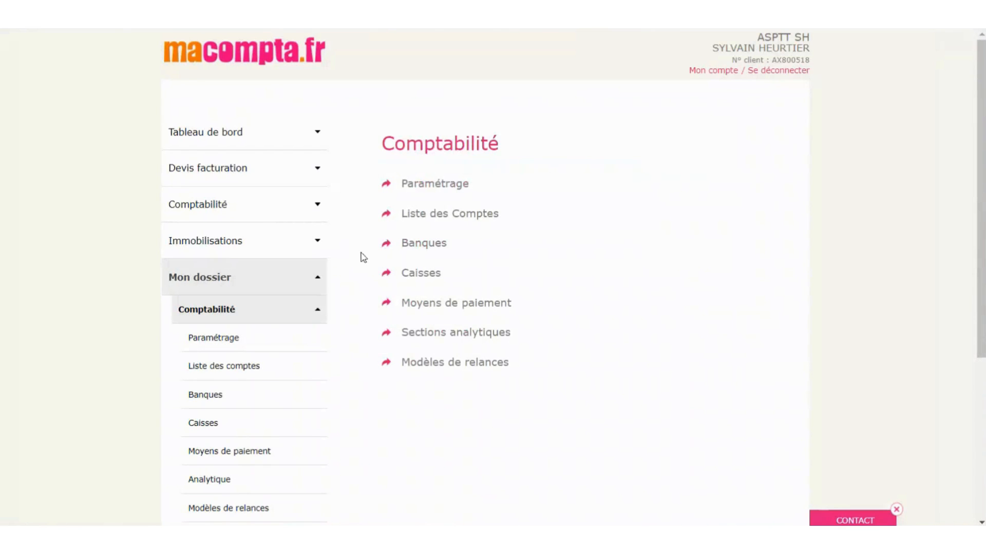
- Add a 5000 'facture' expense to Banque voile booked to ACHAT MATERIEL SPORTIF
left_click(225, 310)
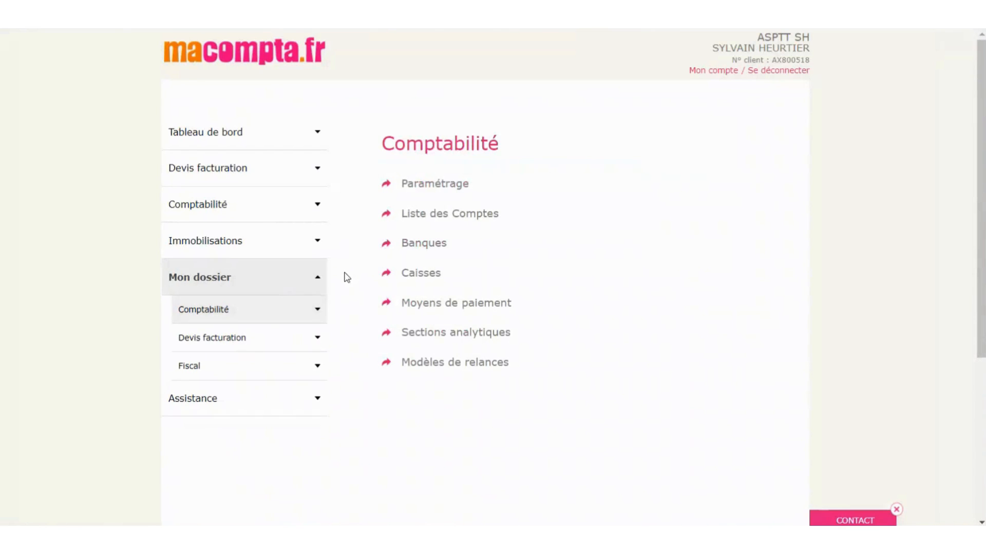
left_click(195, 206)
left_click(210, 237)
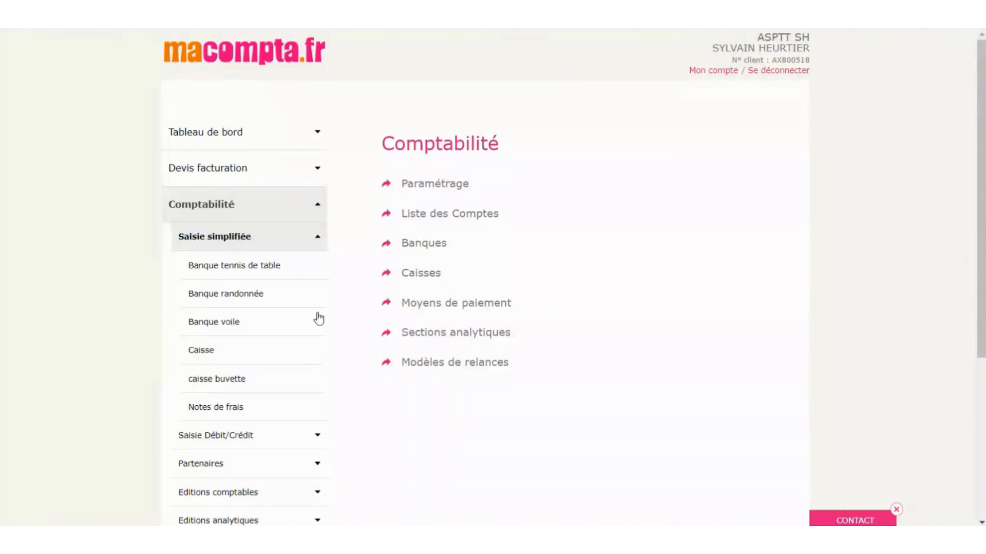
left_click(218, 330)
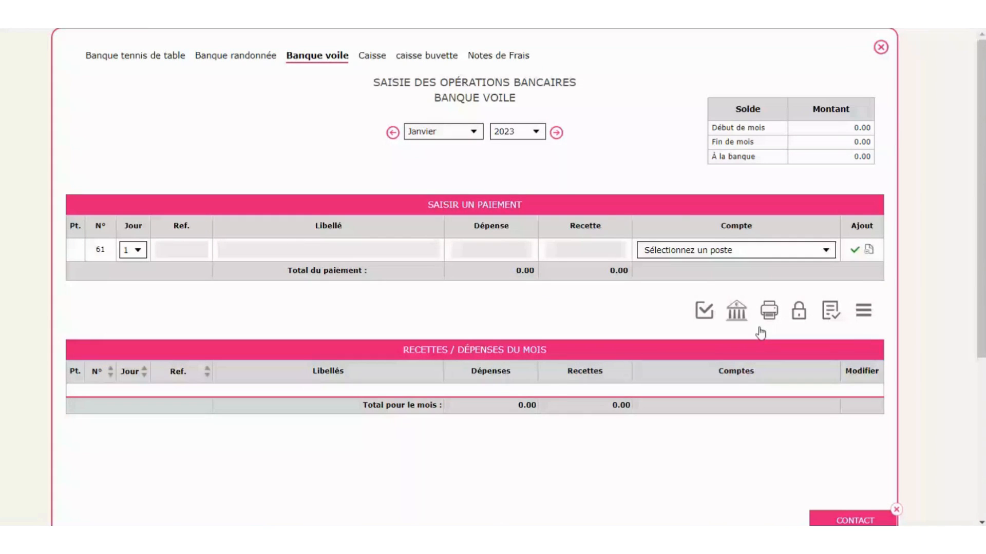
left_click(318, 251)
type("facture")
type("5000")
key("Tab")
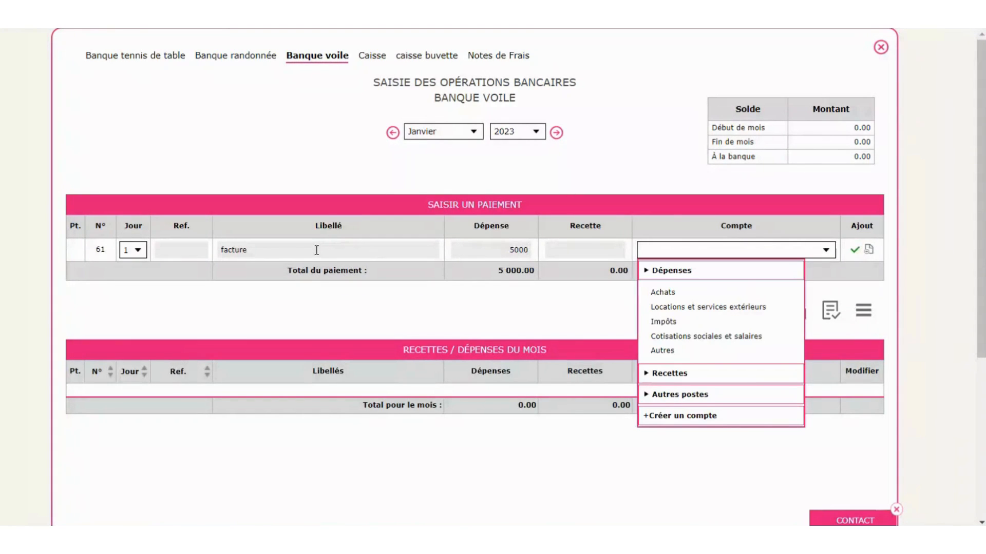
mouse_move(665, 292)
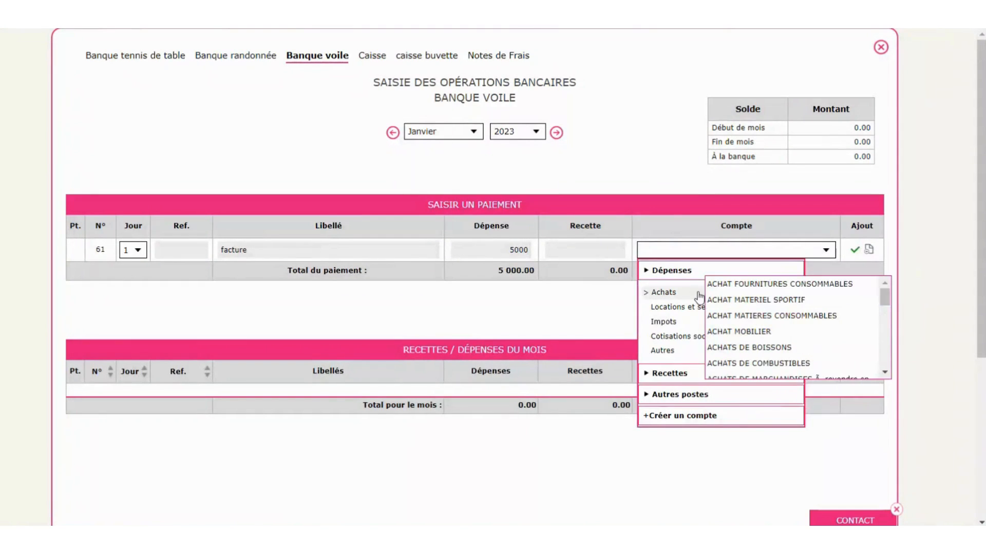
left_click(762, 301)
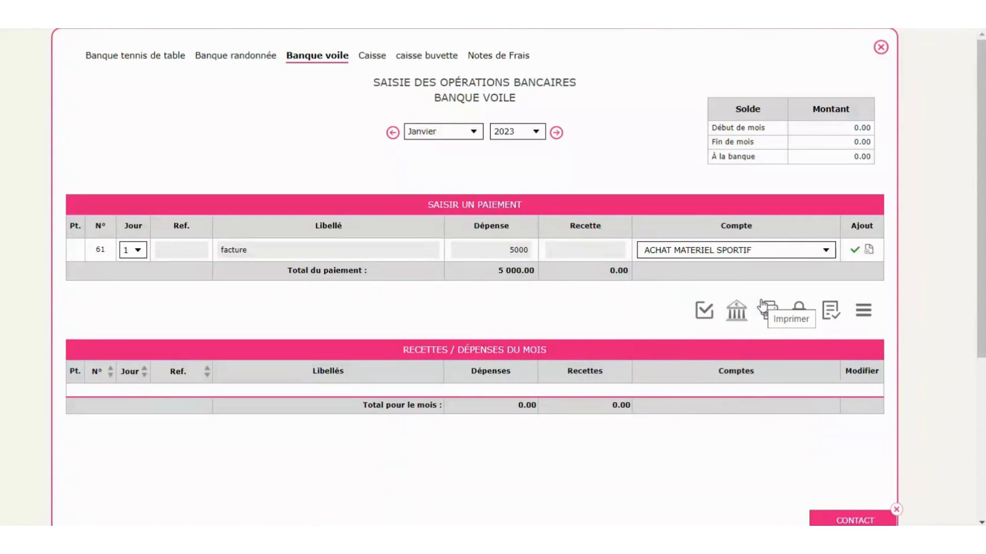
left_click(855, 250)
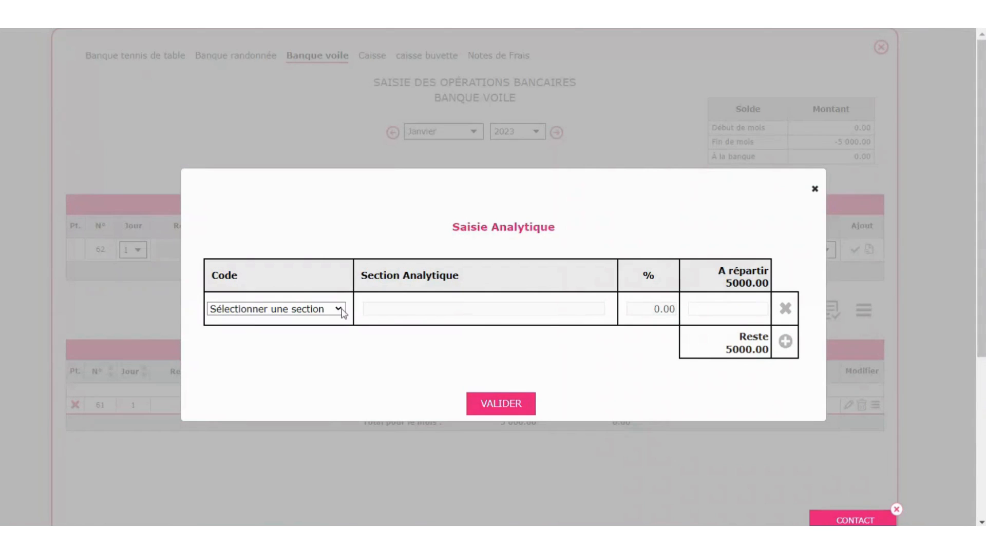
left_click(327, 310)
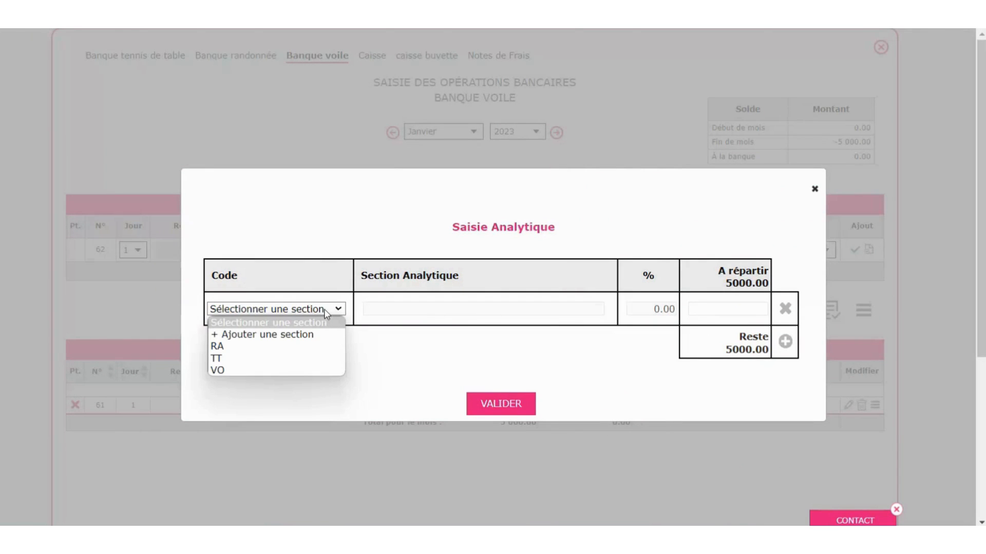
- Allocate the 5000 expense to Randonnée and 20% to Tennis de table
left_click(265, 347)
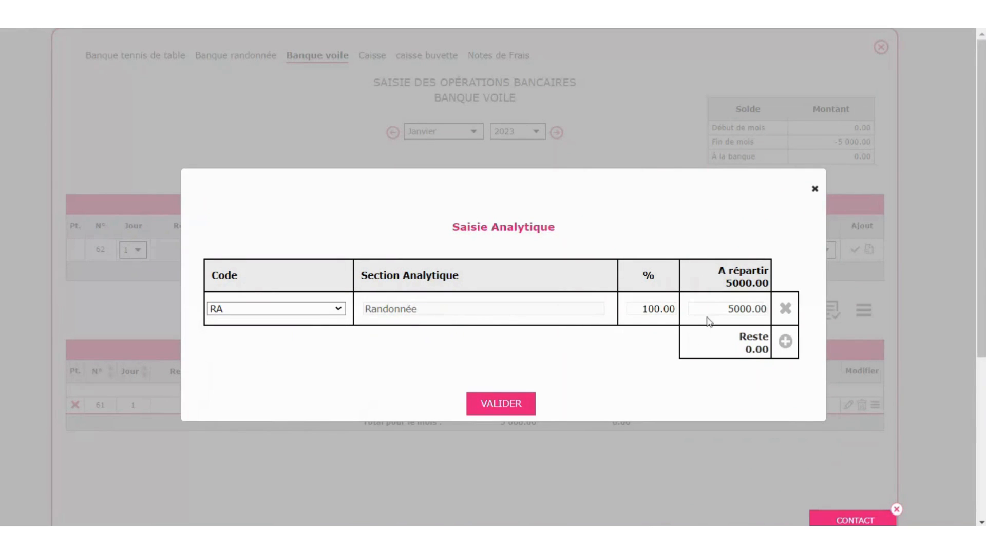
left_click_drag(708, 310, 803, 312)
type("3000")
left_click(785, 342)
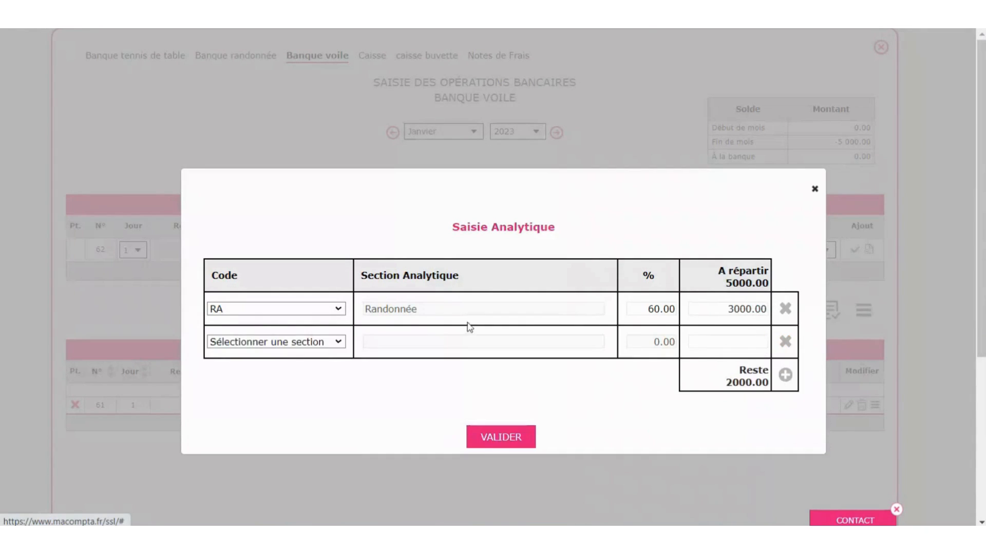
left_click(323, 341)
left_click(309, 385)
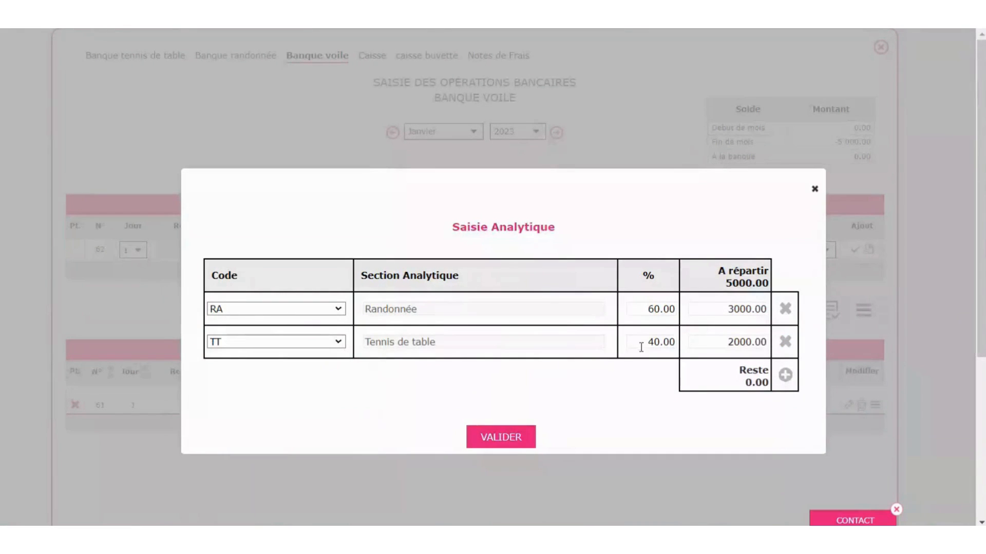
left_click_drag(643, 342, 681, 341)
type("20")
key("Tab")
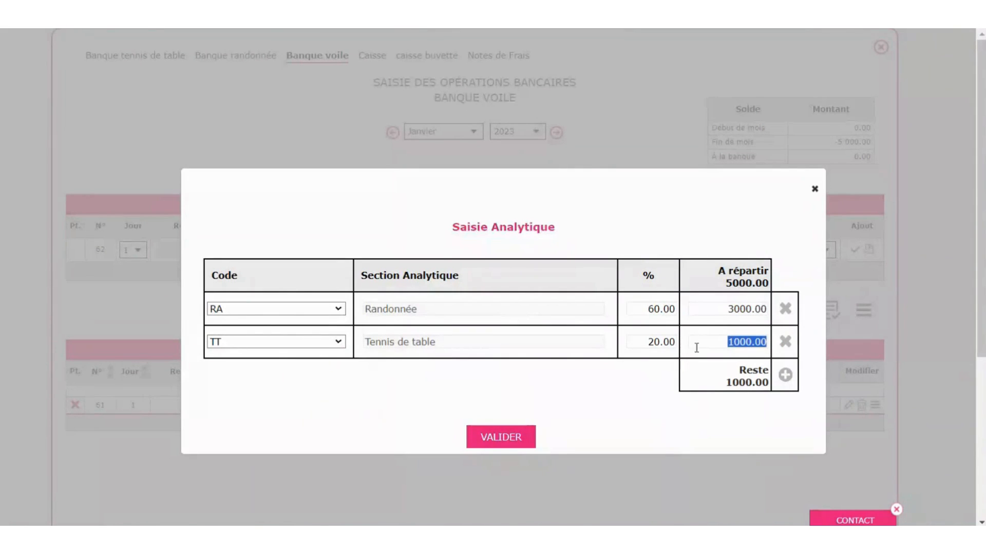
- Assign the remaining 20% to voile and validate the analytic split
left_click(785, 376)
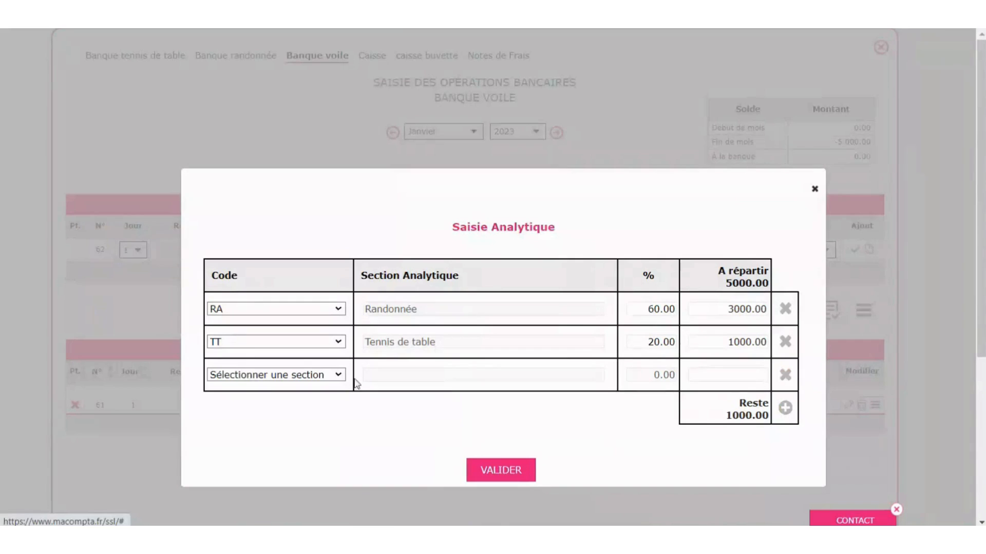
left_click(319, 375)
left_click(260, 436)
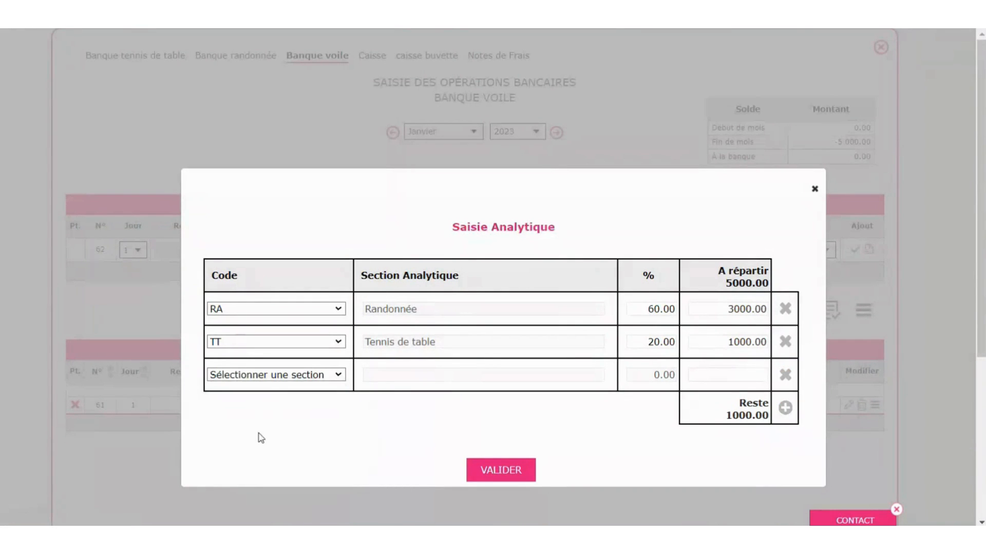
left_click(526, 475)
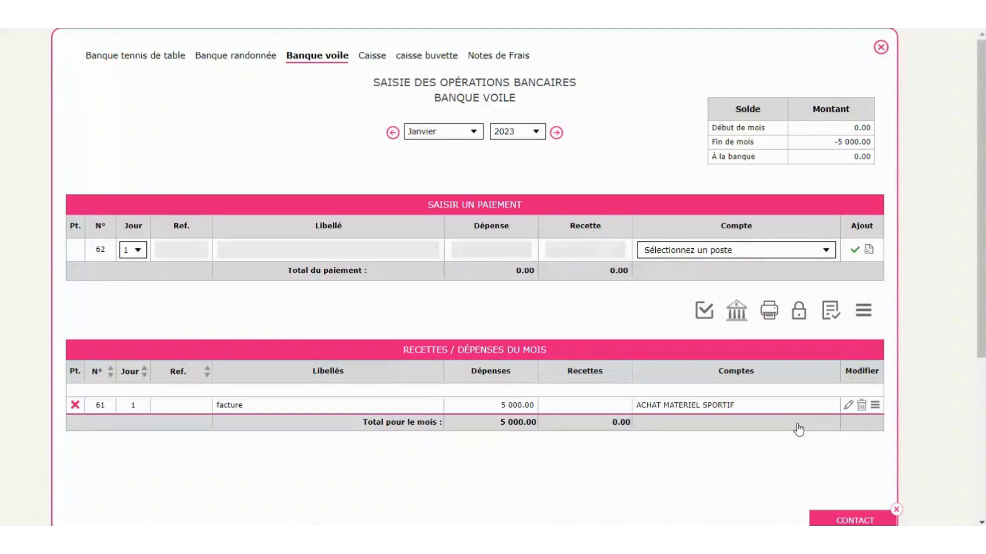
- Close the bank window and generate the Balance analytique, then regenerate it with per-account detail
left_click(881, 48)
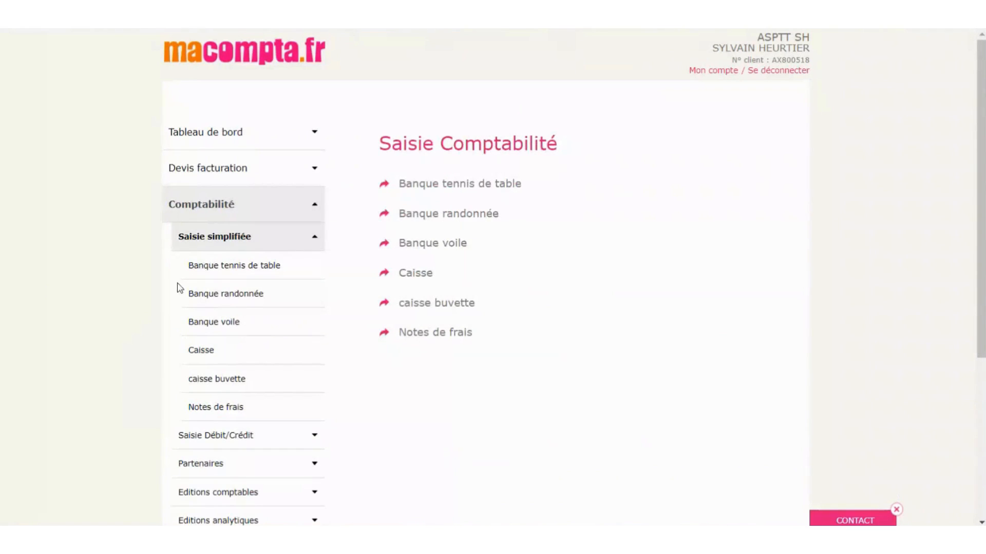
left_click(204, 243)
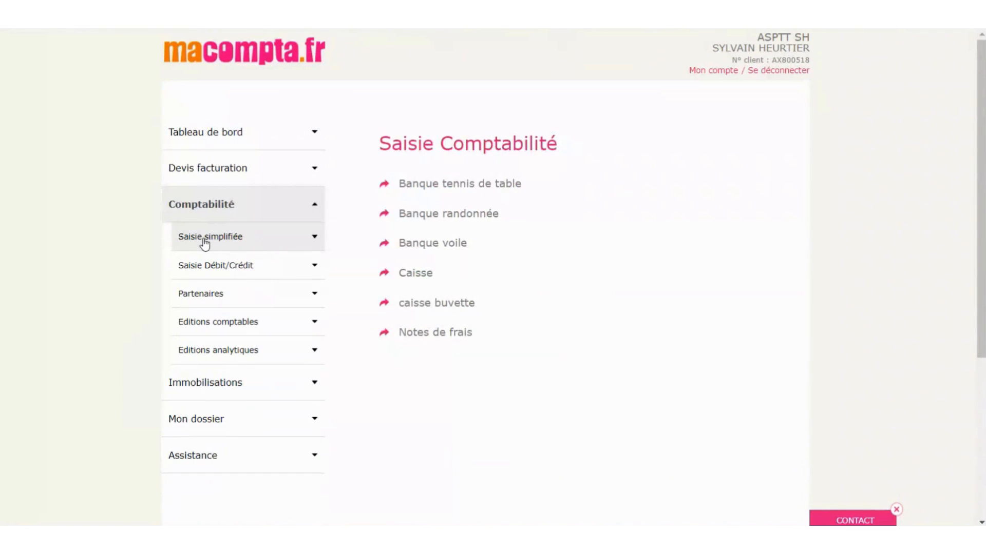
left_click(231, 359)
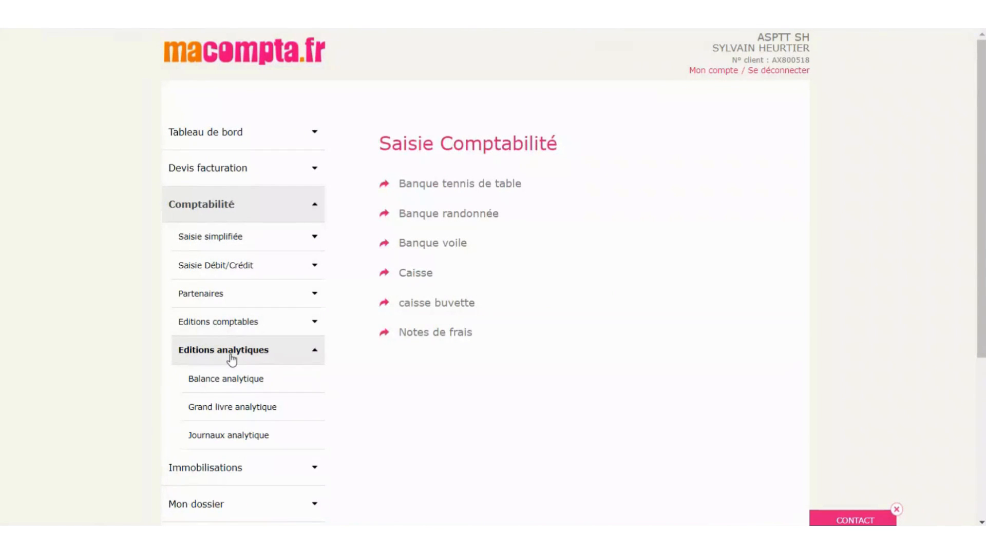
left_click(236, 390)
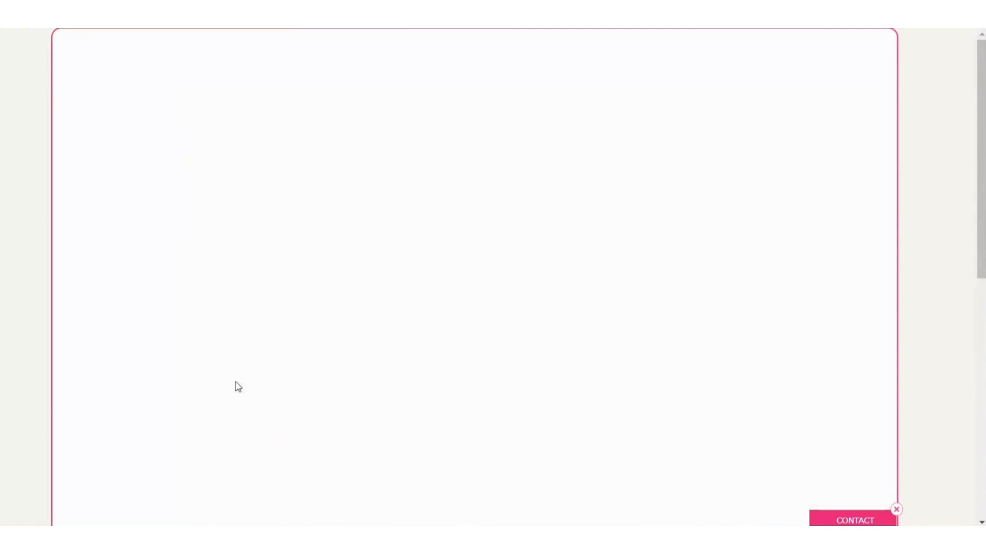
left_click(454, 255)
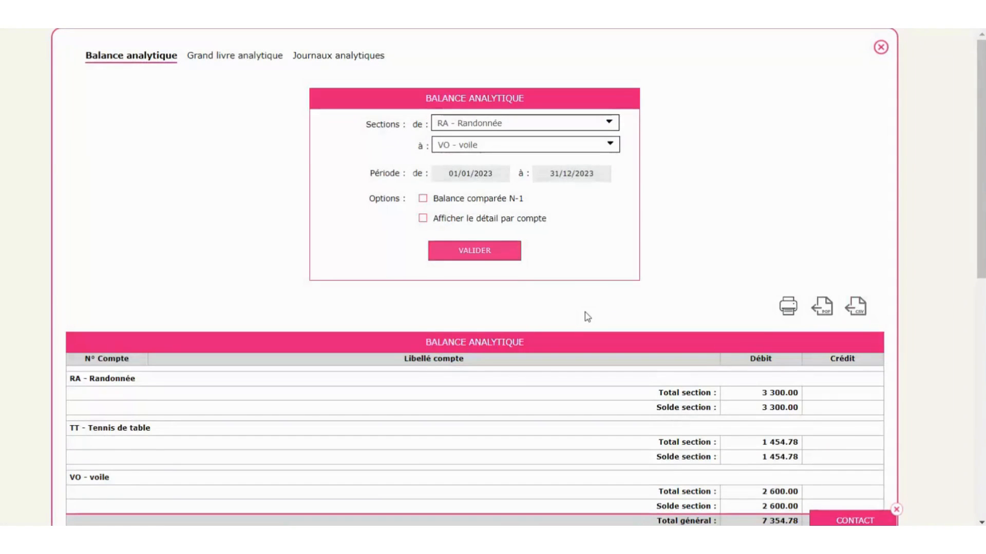
scroll(583, 315, "down", 3)
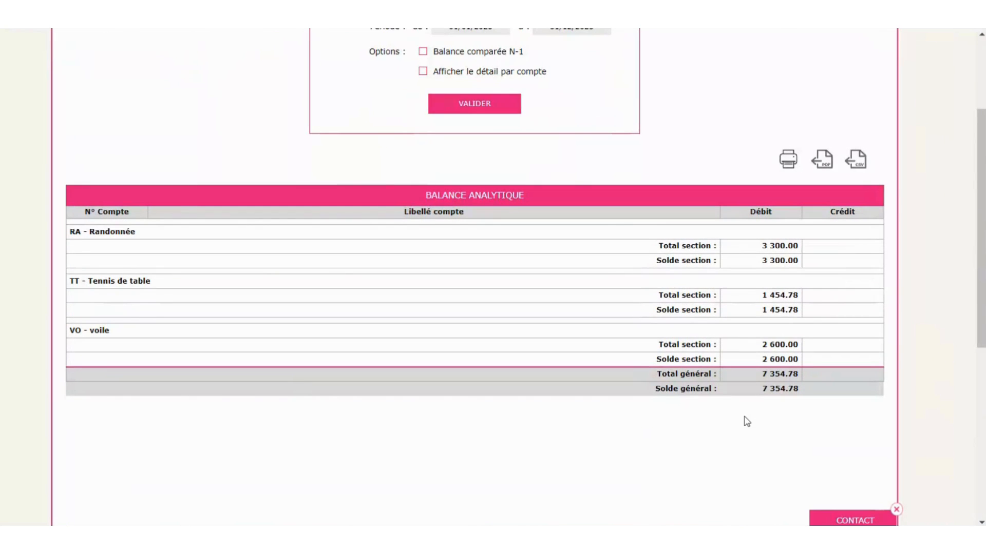
scroll(729, 401, "up", 3)
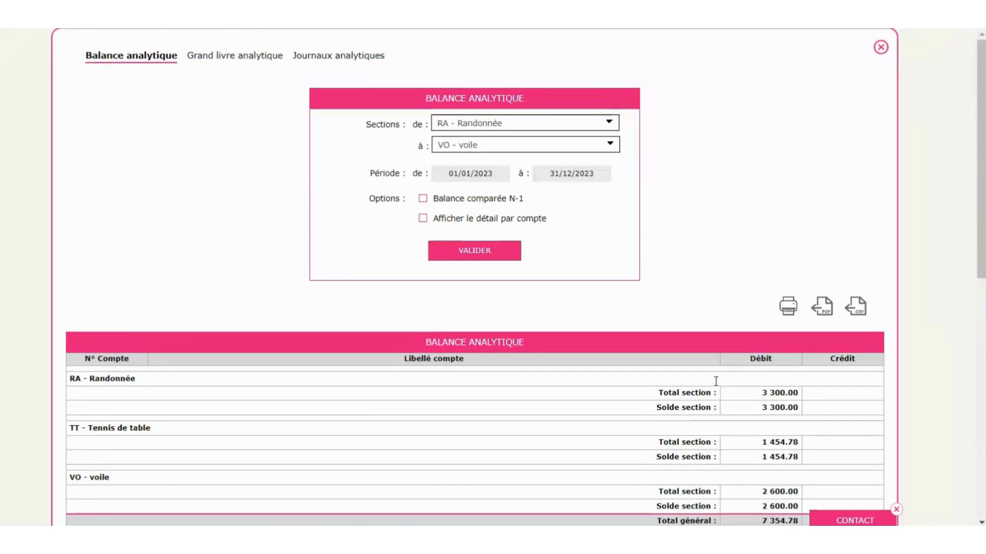
left_click(423, 218)
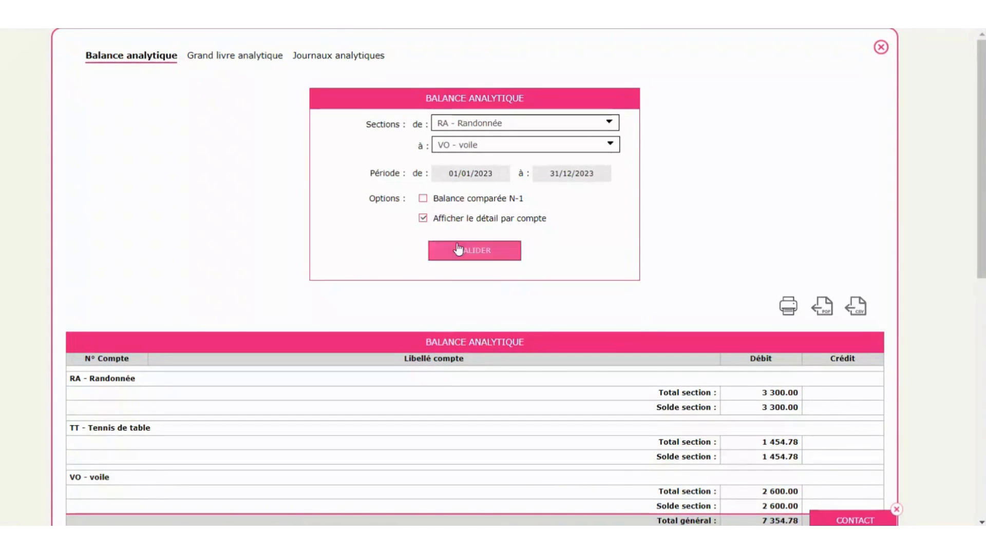
left_click(452, 250)
scroll(670, 246, "down", 6)
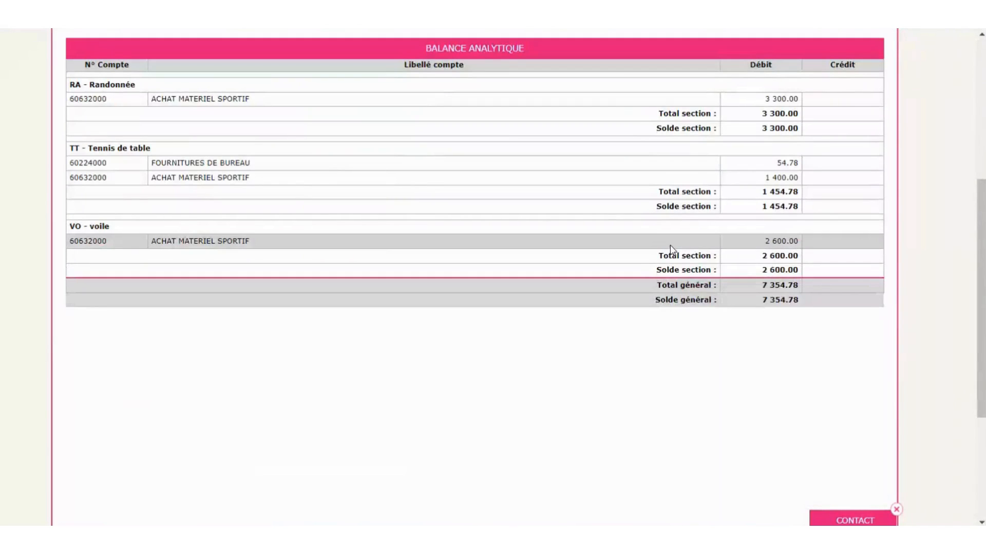
scroll(670, 245, "up", 6)
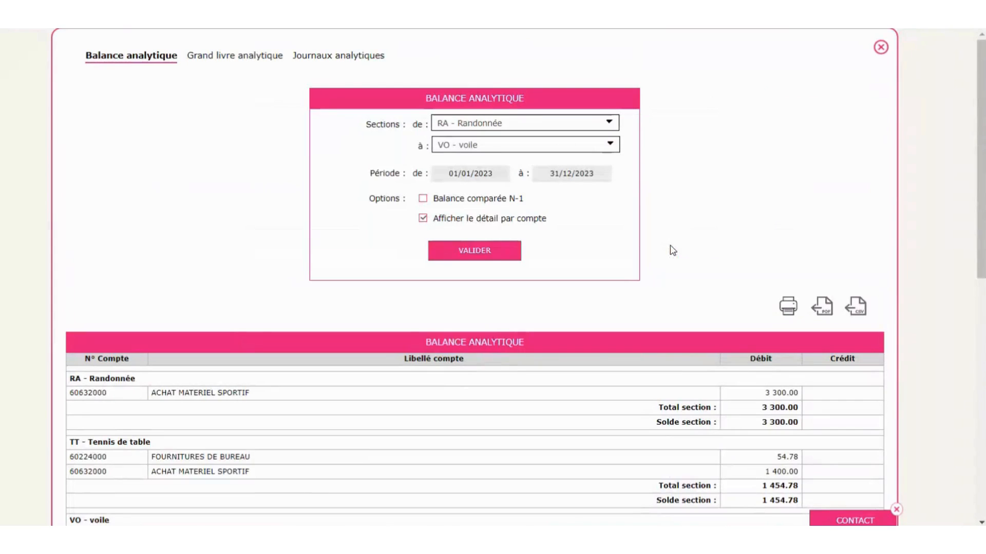
- Review the analytic Grand livre and Journaux reports, then close the analytic reports window
left_click(226, 57)
left_click(479, 321)
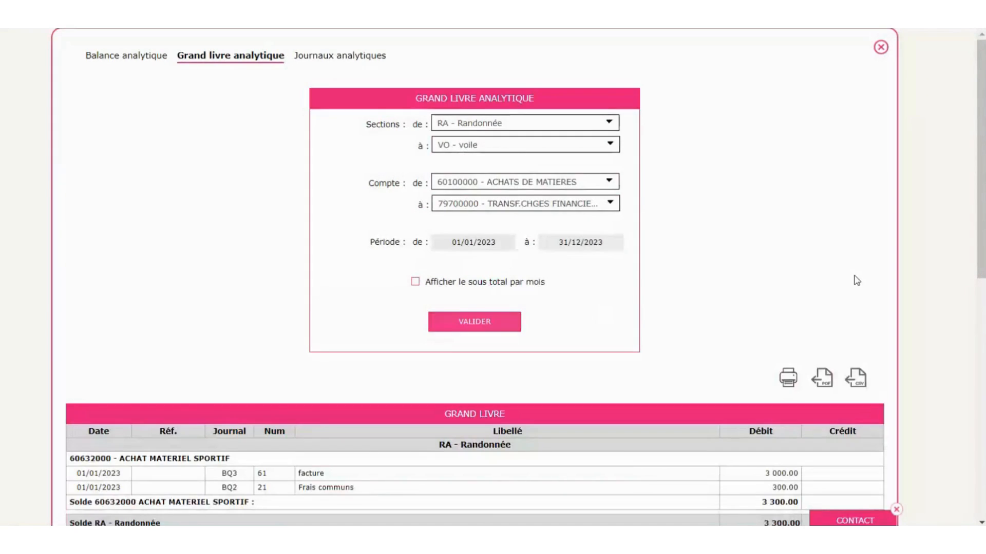
scroll(821, 280, "down", 6)
scroll(854, 280, "up", 6)
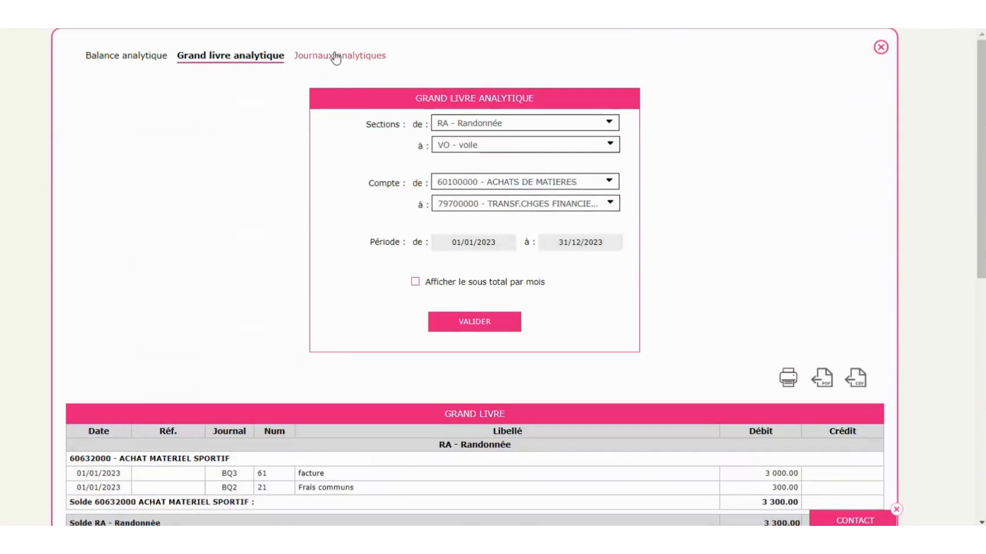
left_click(335, 57)
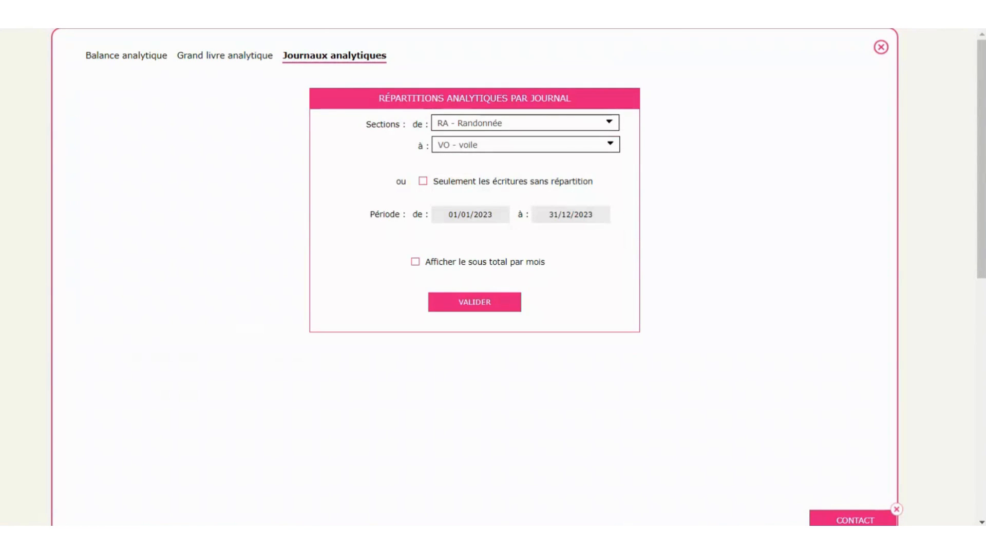
left_click(880, 48)
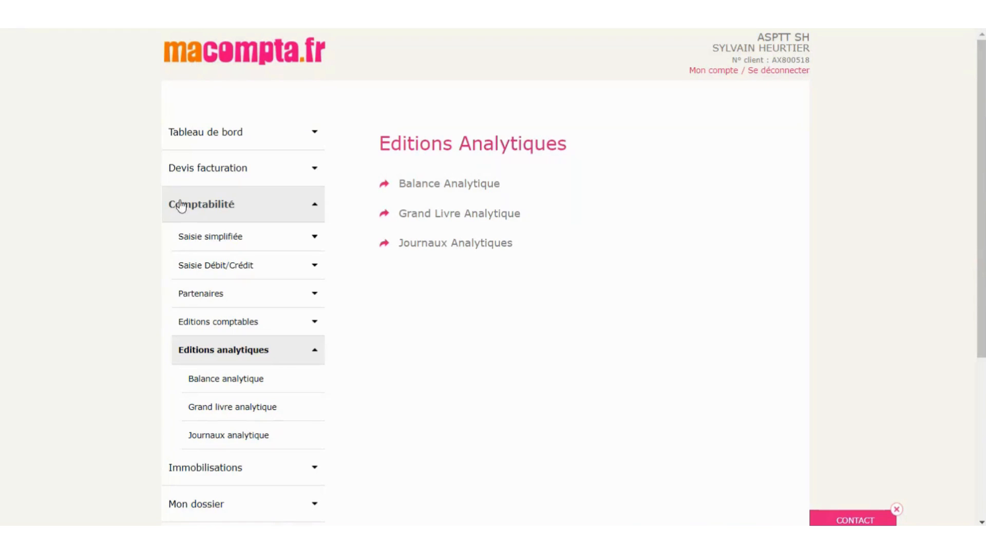
- Open the dashboard's Trésorerie cash overview and review it
left_click(185, 139)
left_click(206, 166)
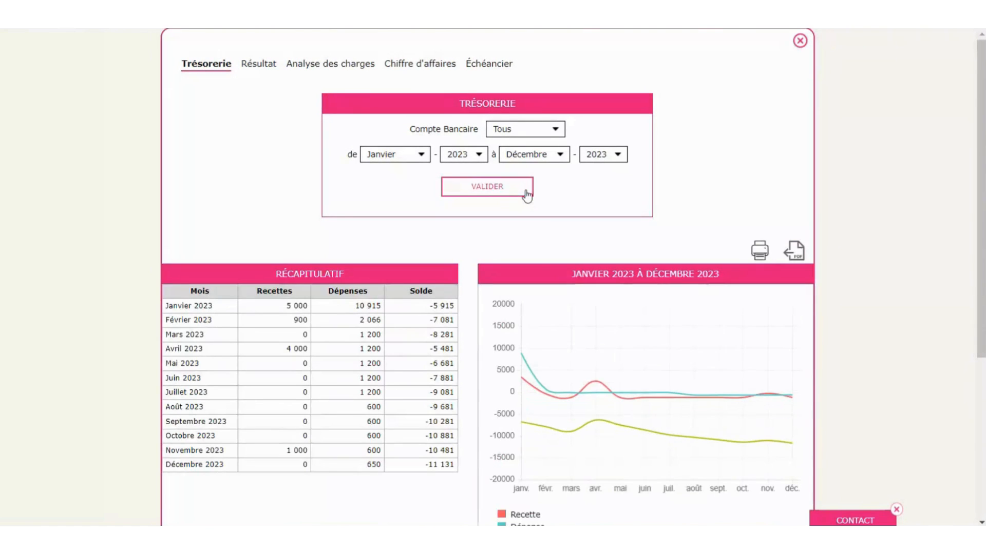
scroll(527, 194, "down", 4)
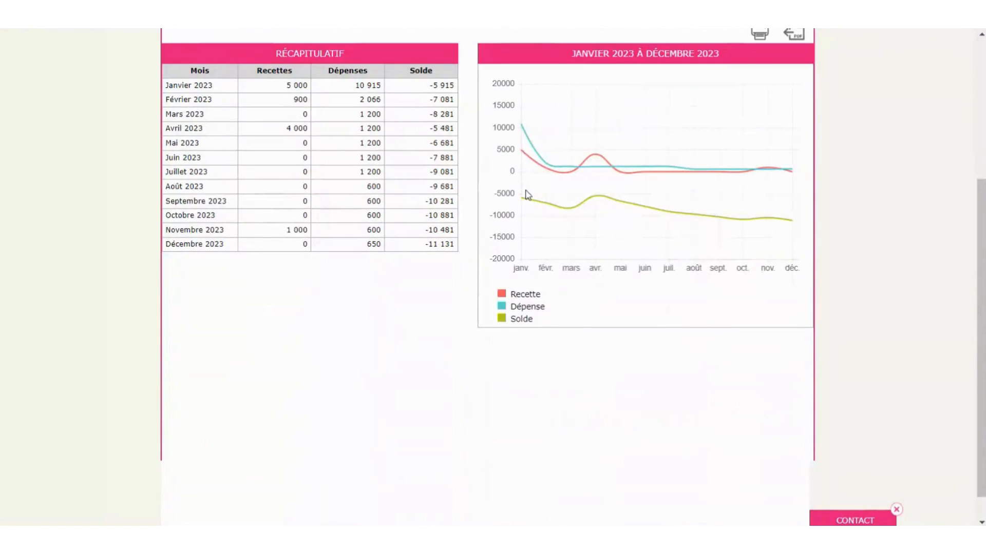
scroll(528, 191, "up", 4)
- Generate and review the Résultat summary and the Analyse des charges report
left_click(256, 64)
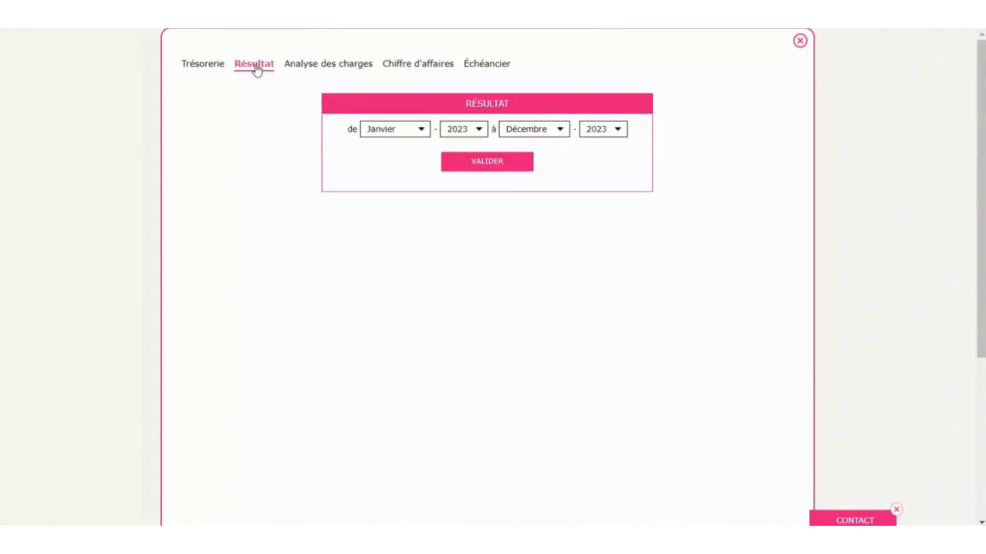
left_click(513, 163)
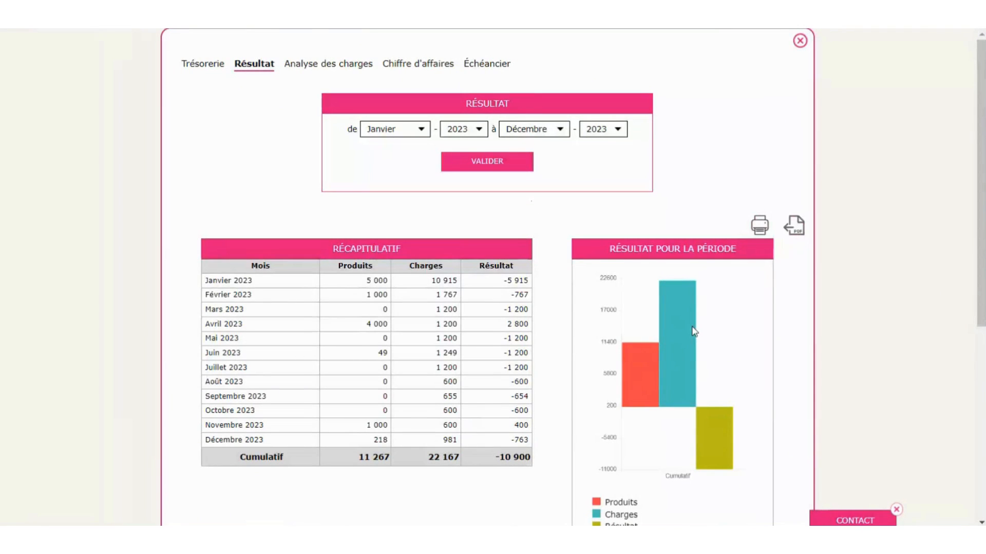
scroll(693, 330, "down", 5)
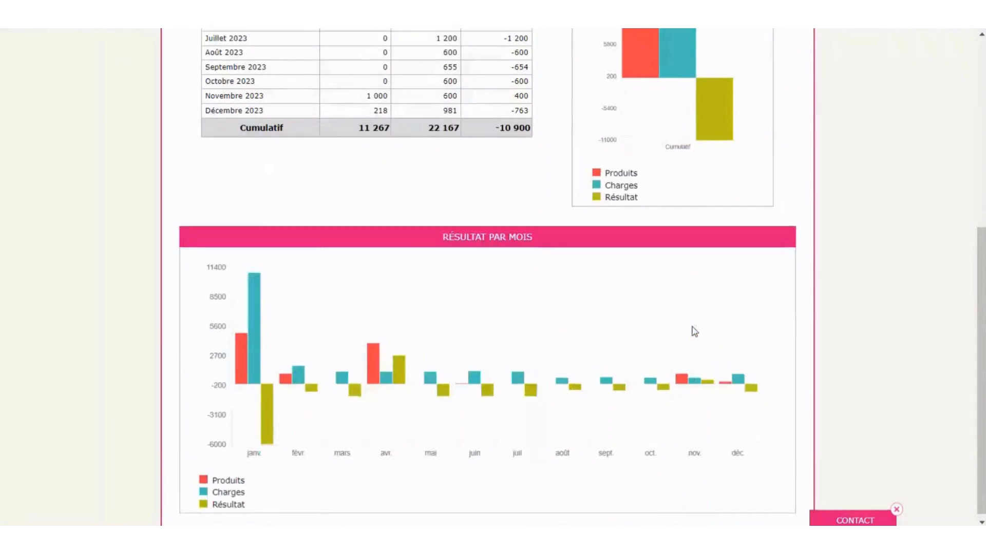
scroll(693, 330, "up", 5)
left_click(296, 65)
left_click(490, 169)
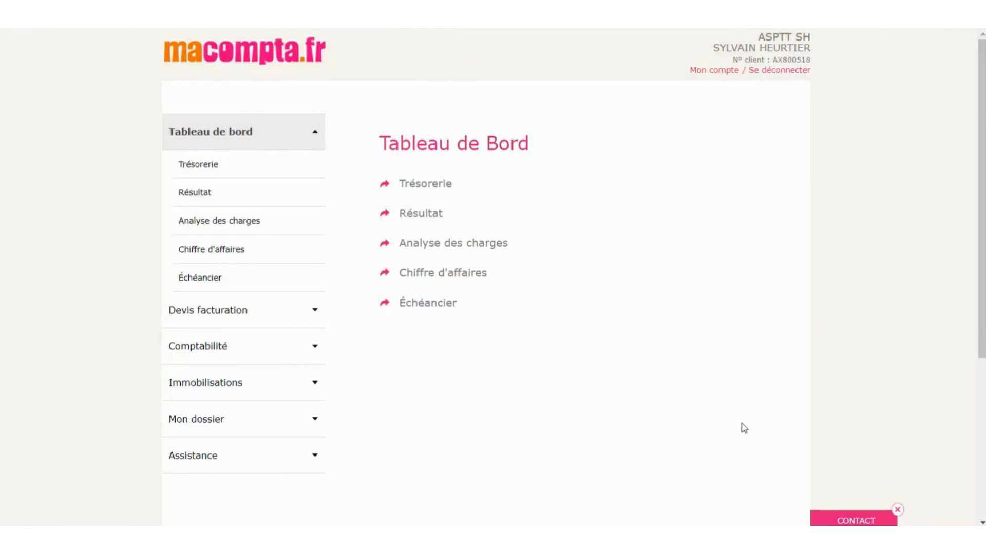
- In Mon dossier > Comptabilité > Paramétrage, change Type de comptabilité to Créances / Dettes
scroll(636, 419, "down", 1)
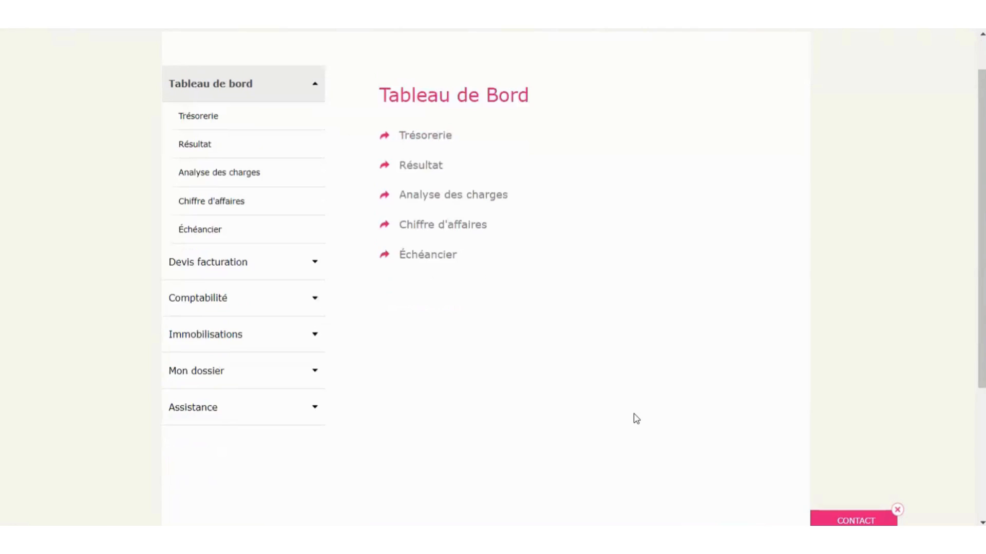
left_click(209, 353)
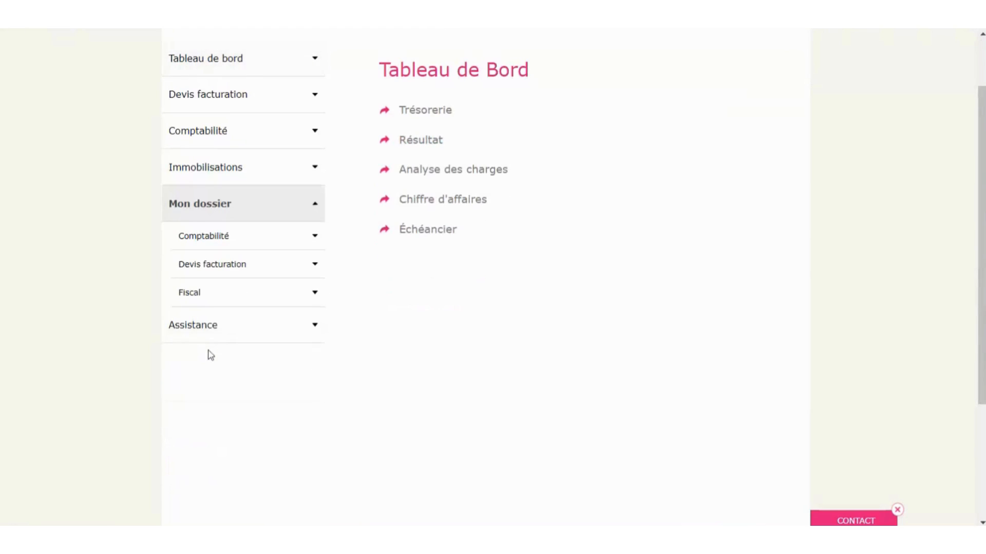
left_click(186, 250)
left_click(198, 265)
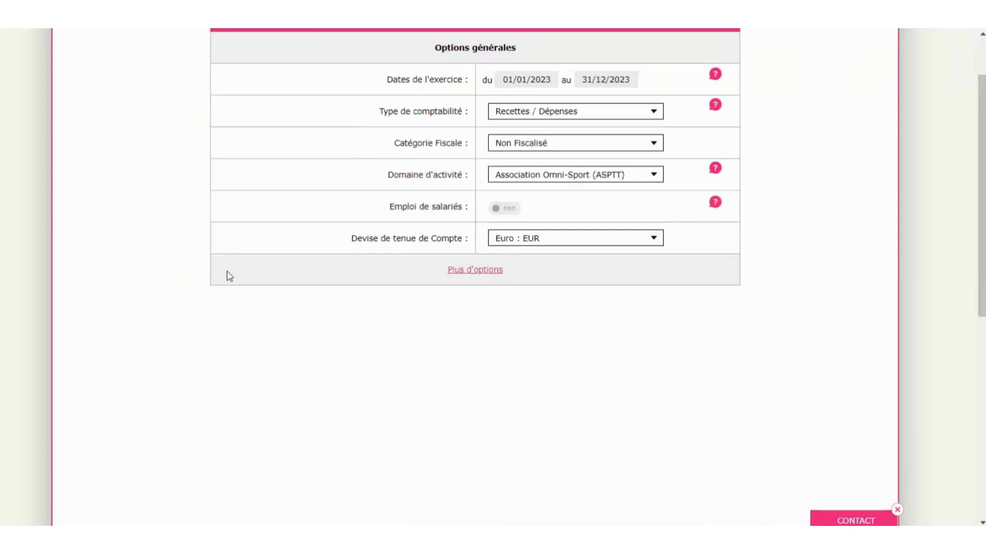
scroll(488, 440, "up", 2)
left_click(590, 188)
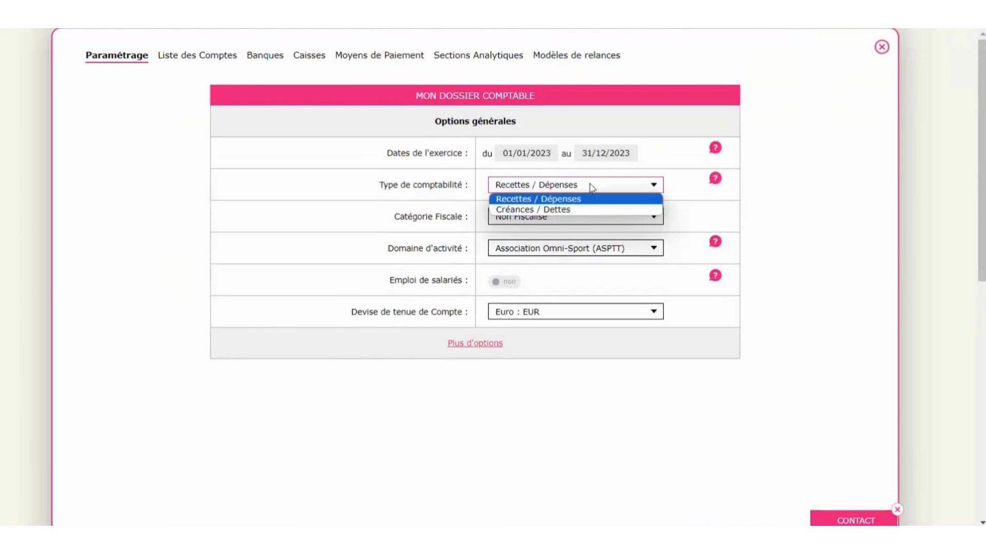
left_click(567, 211)
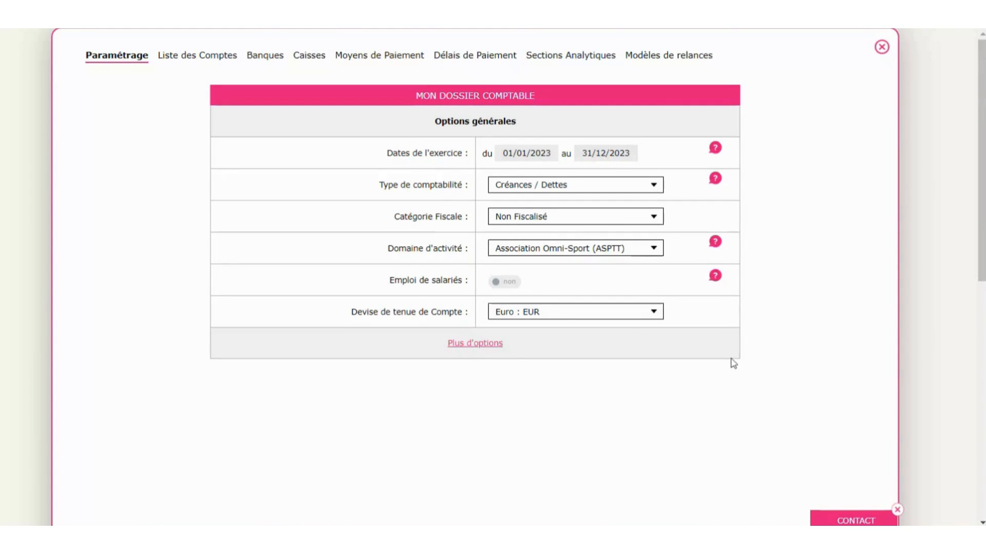
left_click(883, 48)
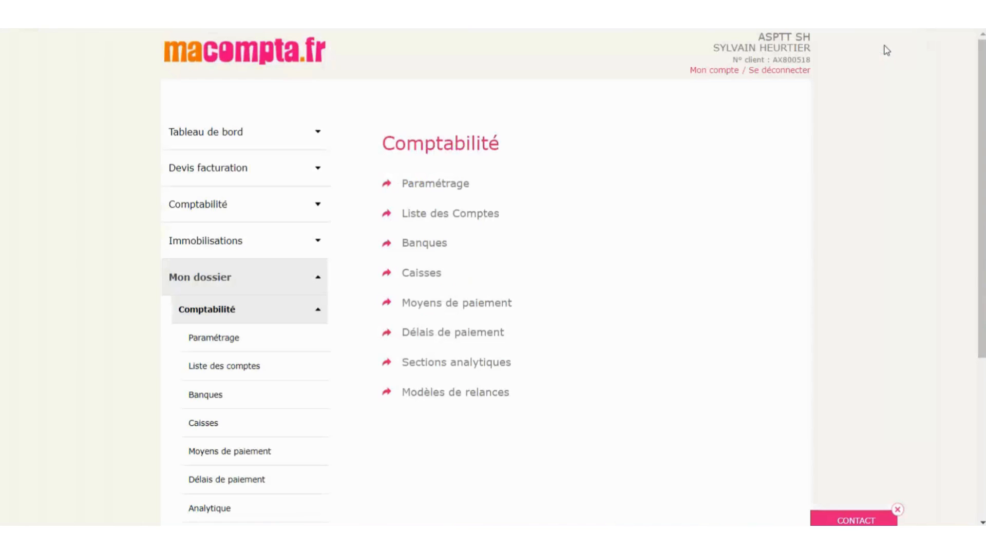
- Open Factures fournisseurs entry from the Comptabilité > Saisie simplifiée journals
left_click(234, 208)
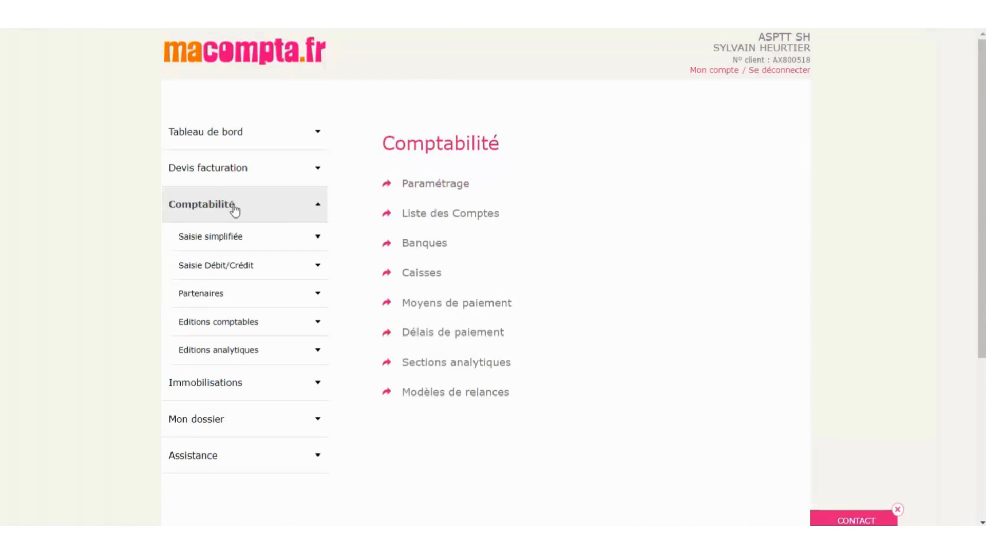
left_click(231, 241)
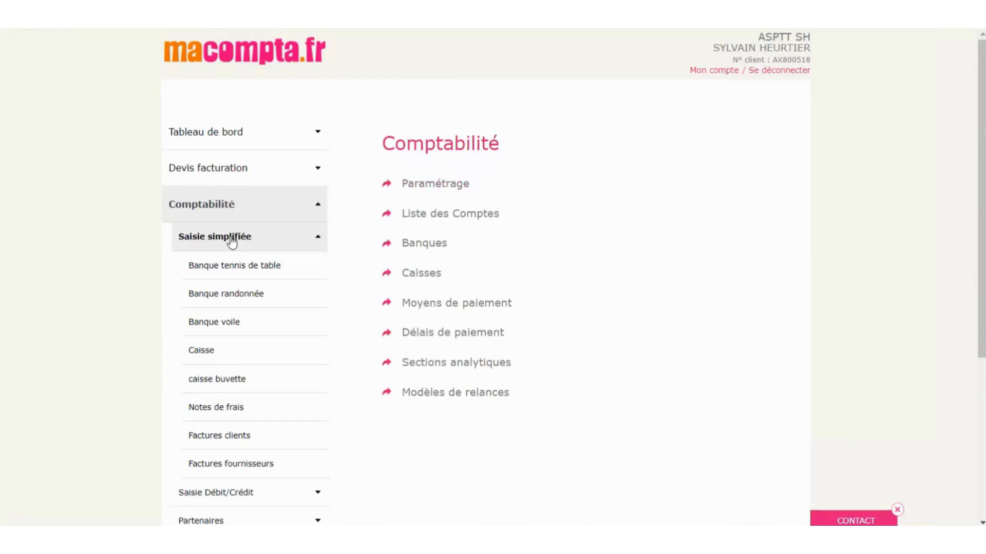
scroll(231, 242, "down", 3)
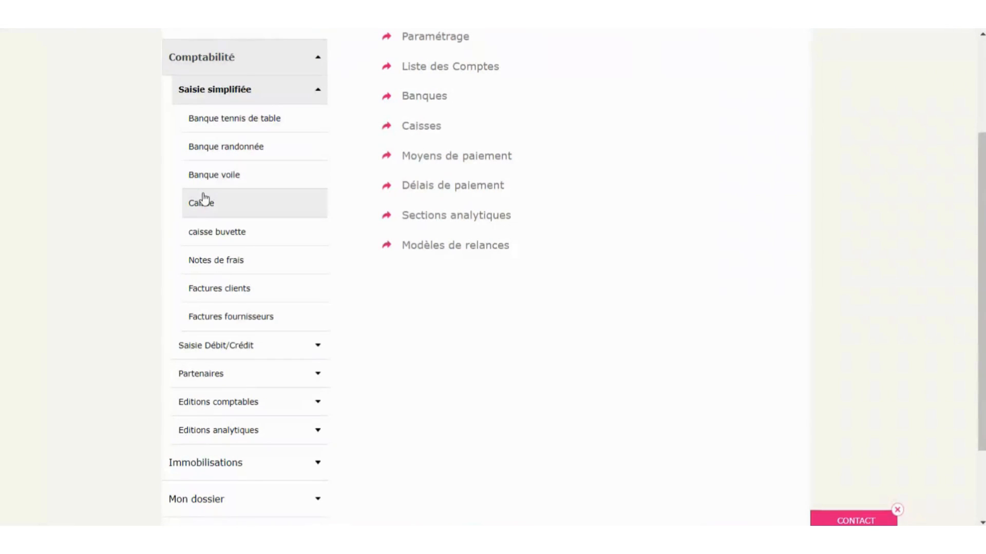
left_click(241, 319)
- Describe the invoice as 'achat maillots' and create new supplier 'abc maillots' with code abcmail
scroll(624, 347, "up", 3)
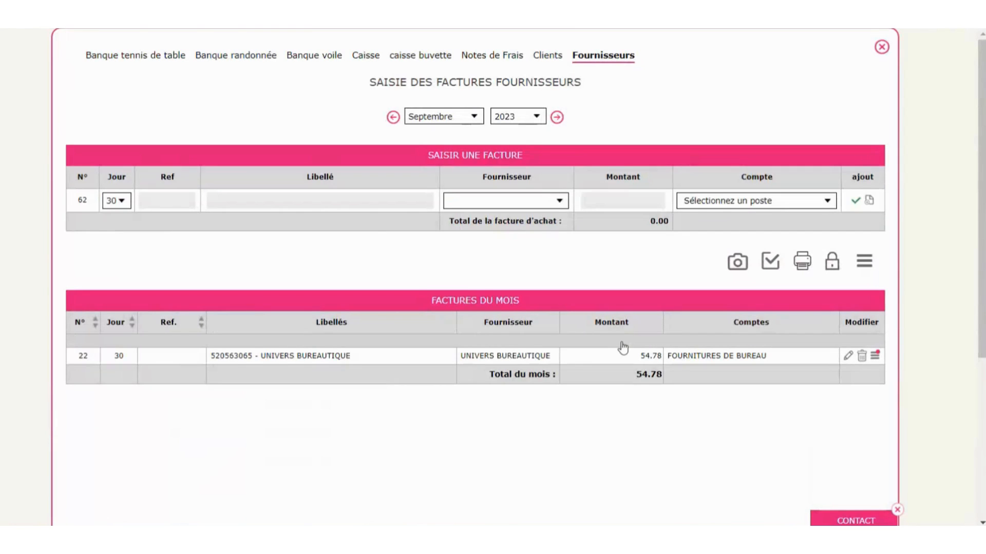
left_click(238, 203)
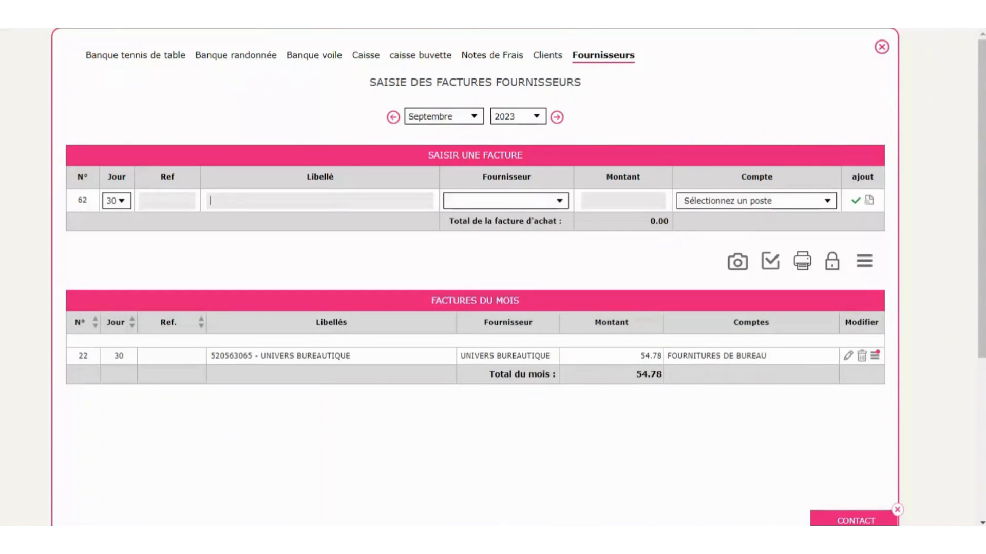
type("achat maillots")
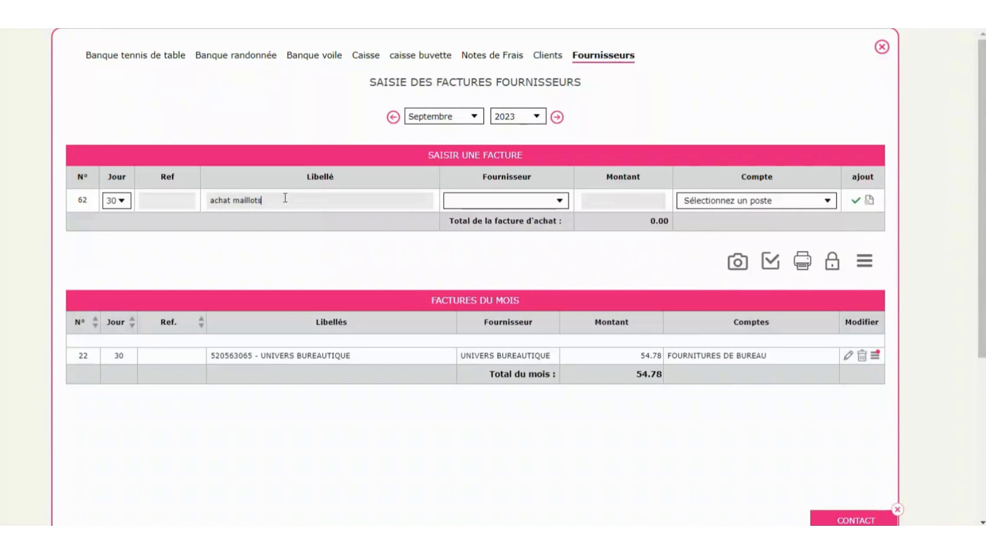
left_click(545, 200)
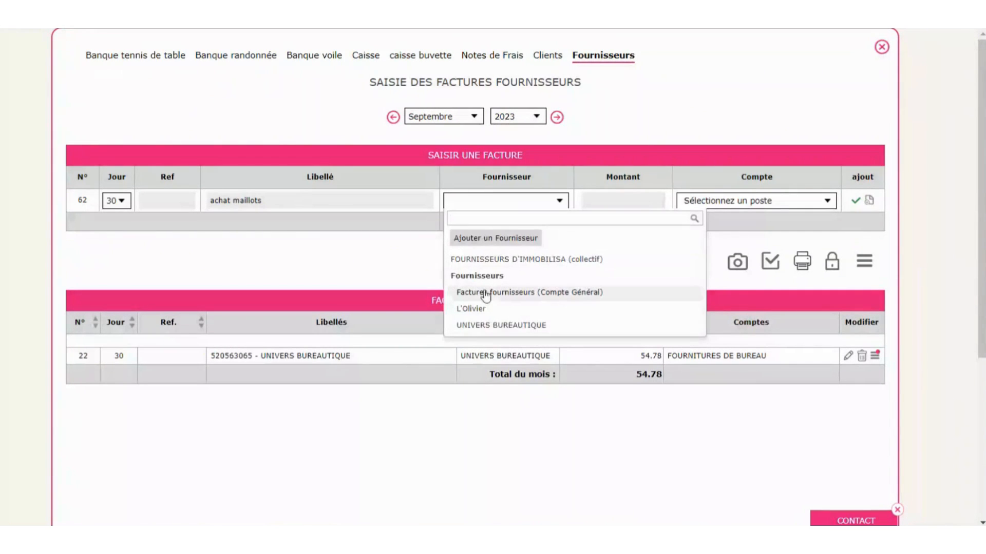
left_click(495, 237)
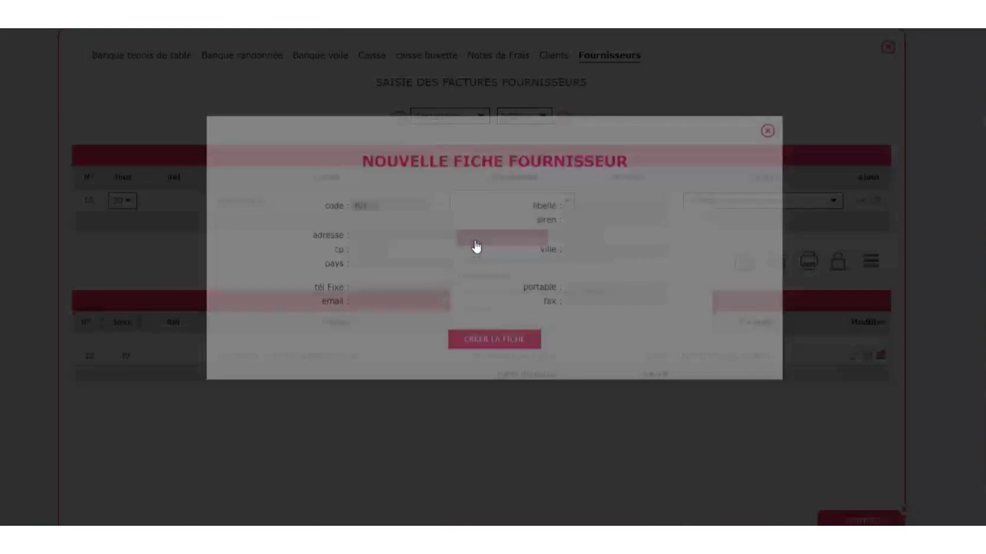
left_click(411, 233)
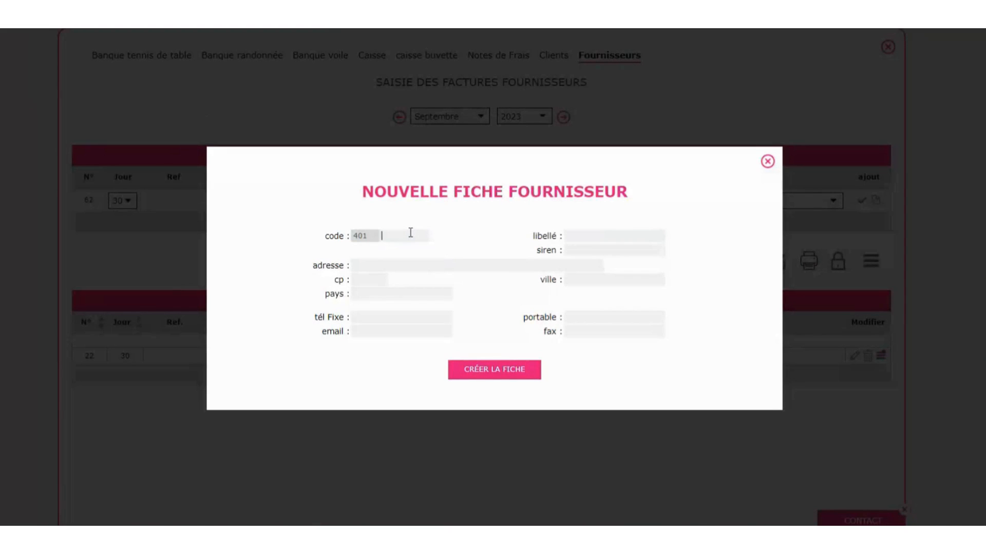
type("a")
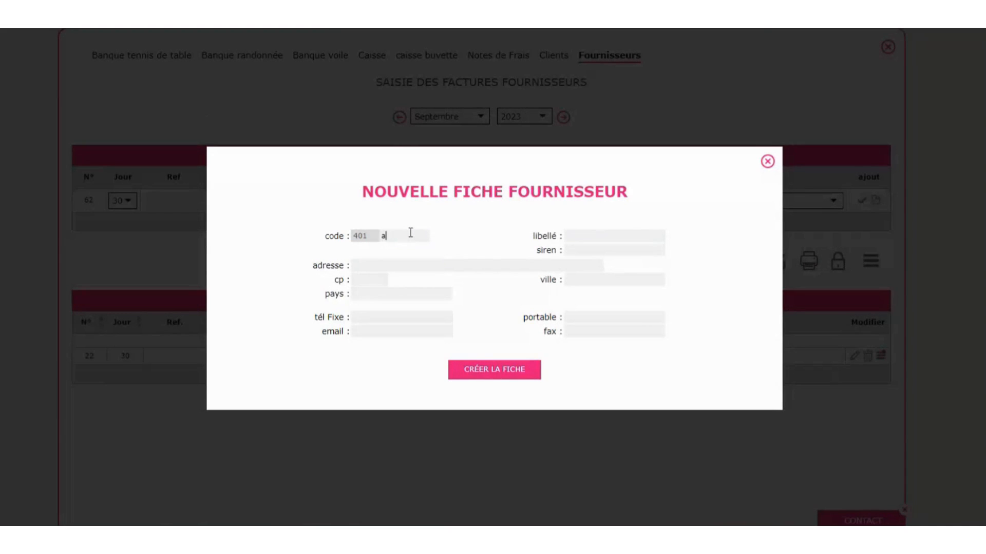
type("bcmail")
key("Tab")
type("abc maillots")
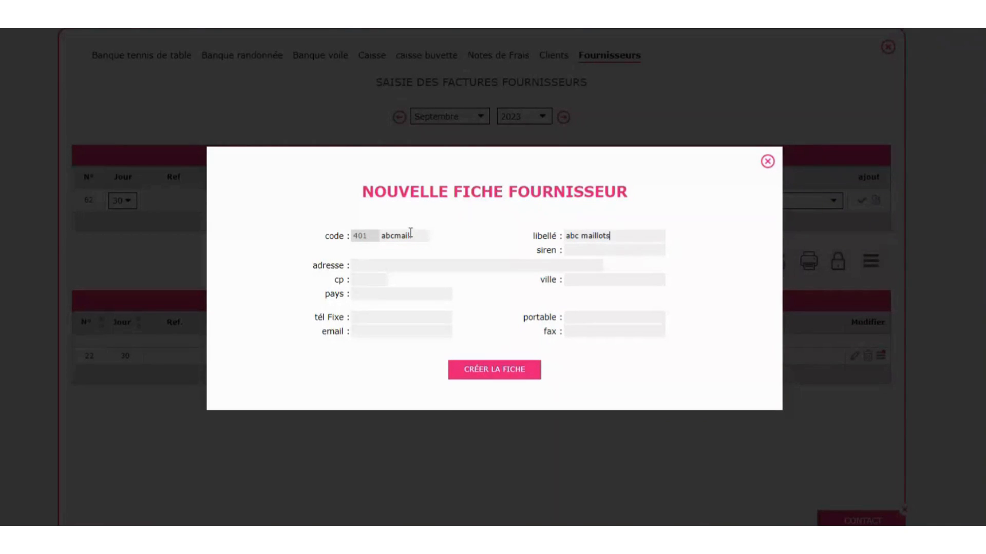
left_click(470, 376)
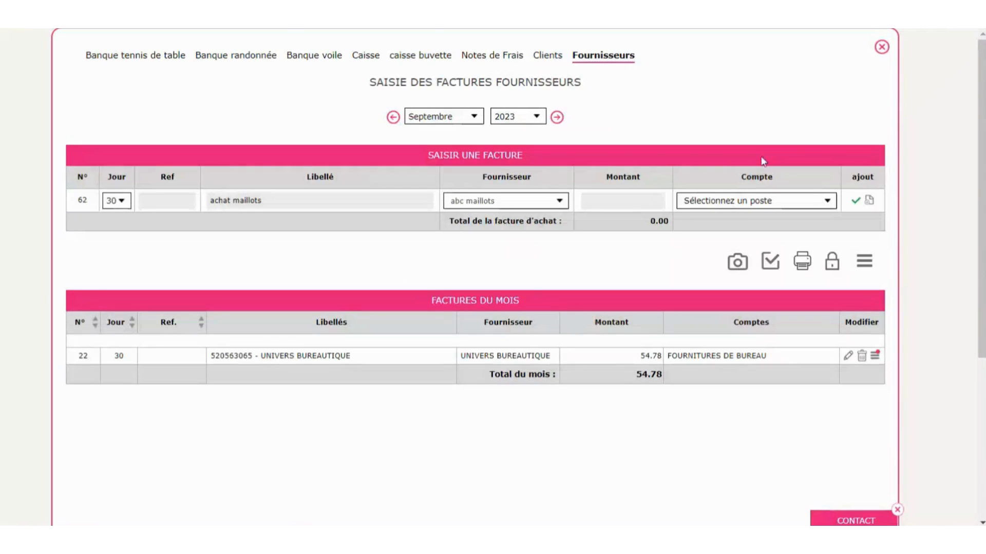
- Enter the 1500 amount, charge it to ACHAT MATERIEL SPORTIF, and add the invoice
left_click(628, 201)
type("1500")
left_click(704, 203)
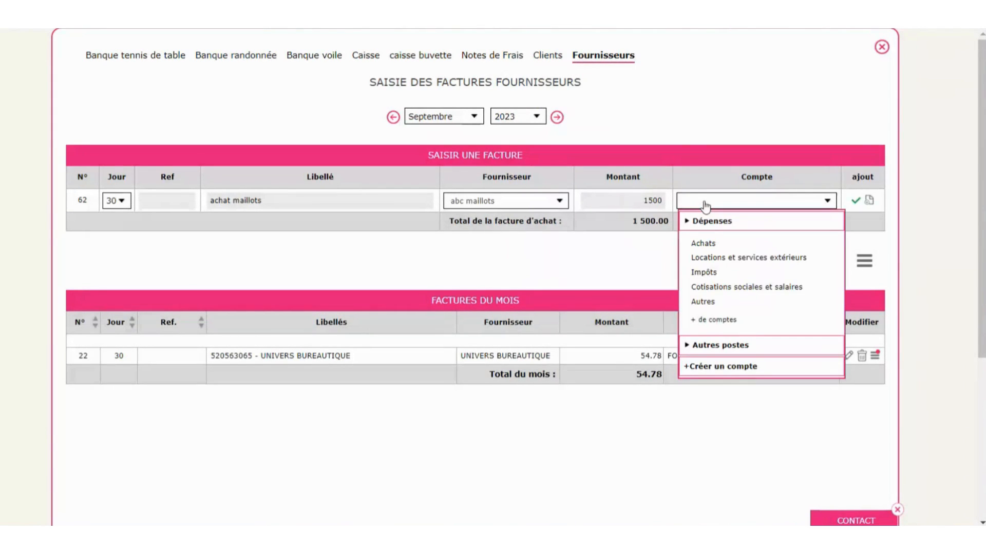
mouse_move(719, 242)
left_click(810, 251)
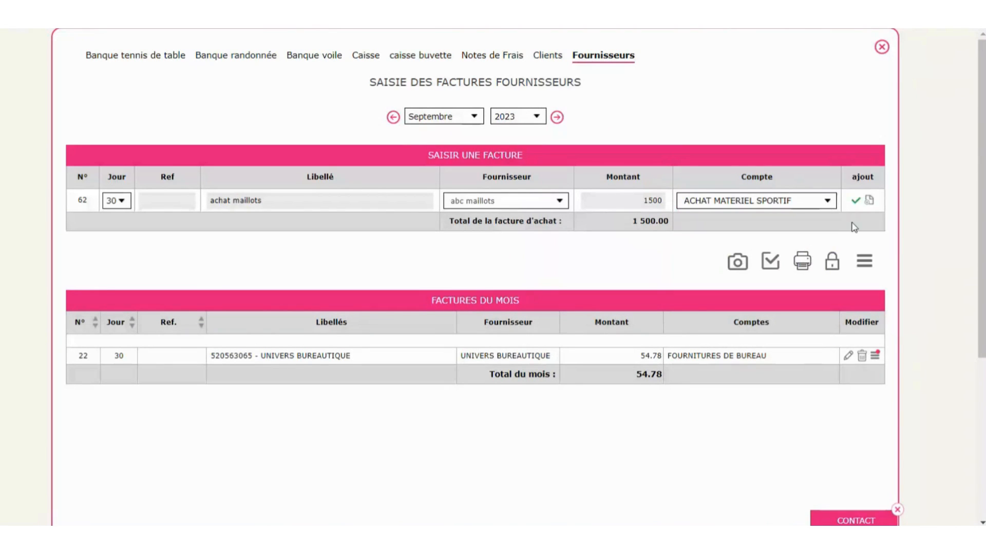
left_click(855, 202)
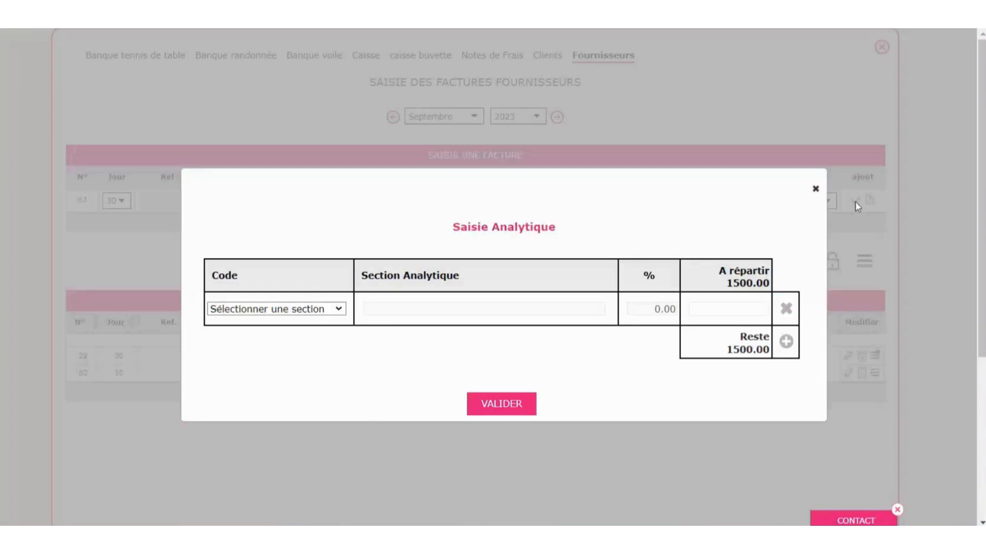
- Allocate the invoice to analytic section TT (Tennis de table) and close the entry panel
left_click(315, 311)
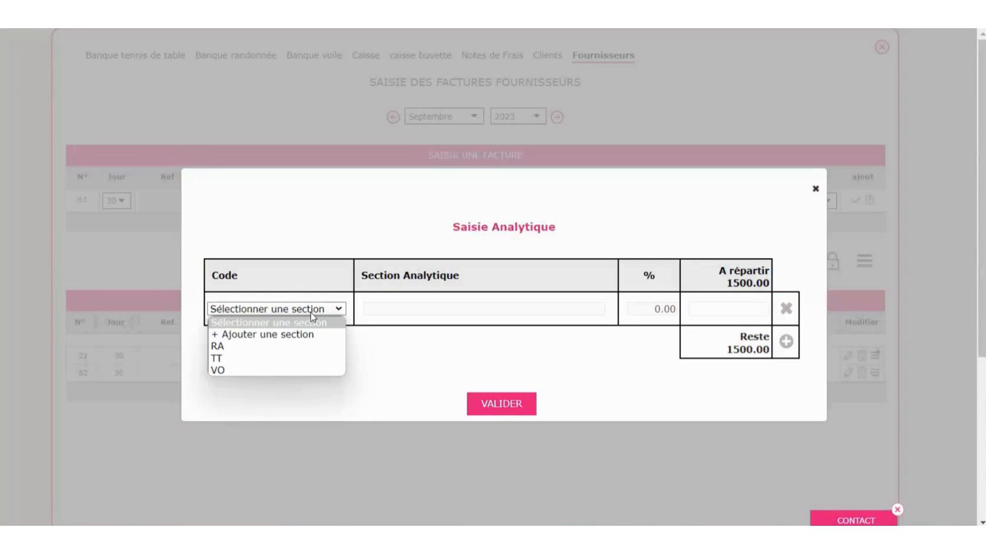
left_click(230, 359)
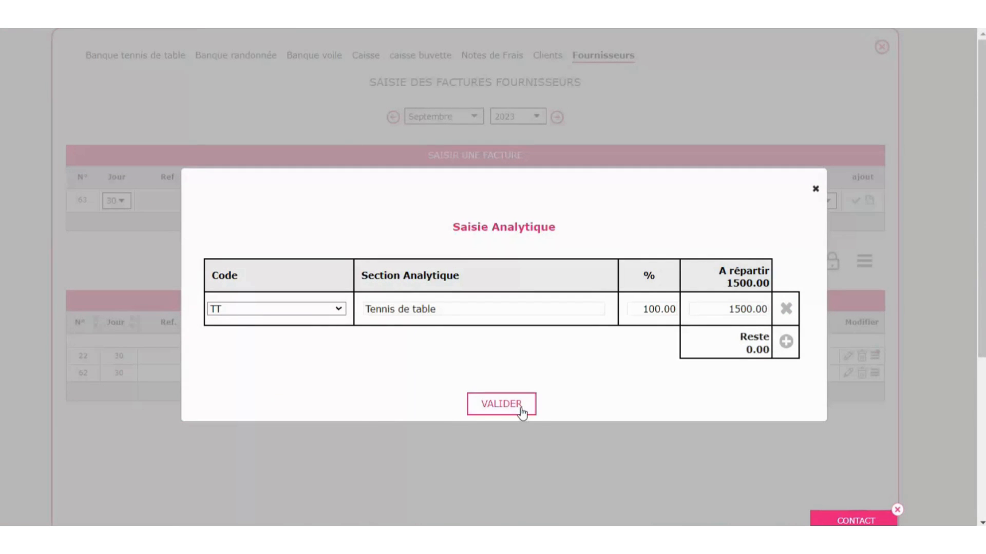
left_click(522, 411)
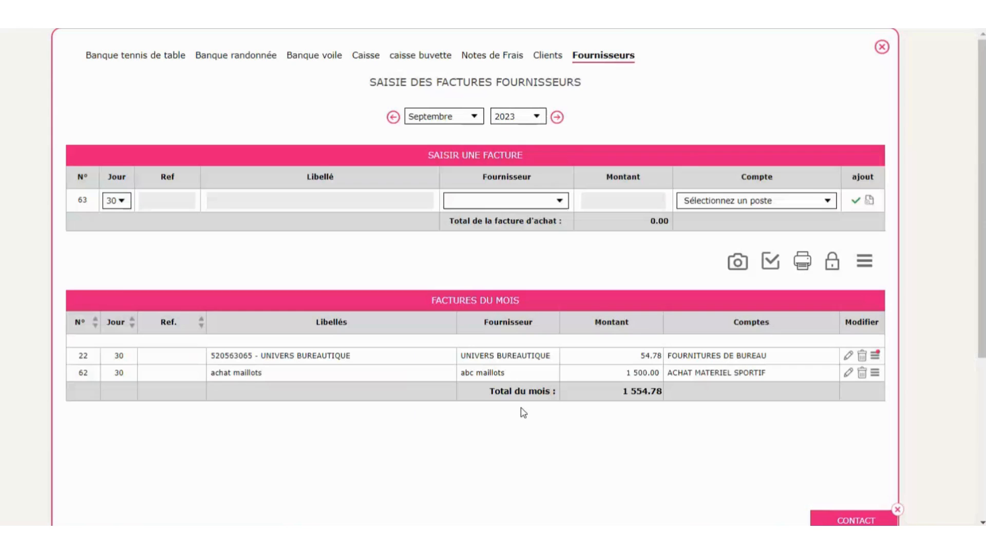
left_click(882, 48)
left_click(210, 212)
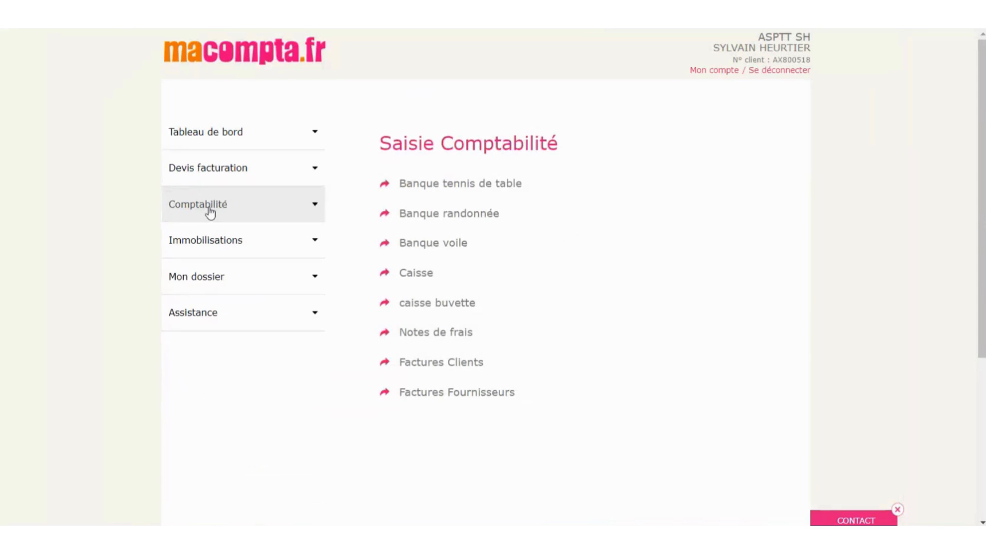
- Set Saisie comptabilité analytique to non in the dossier's accounting Paramétrage options
left_click(199, 279)
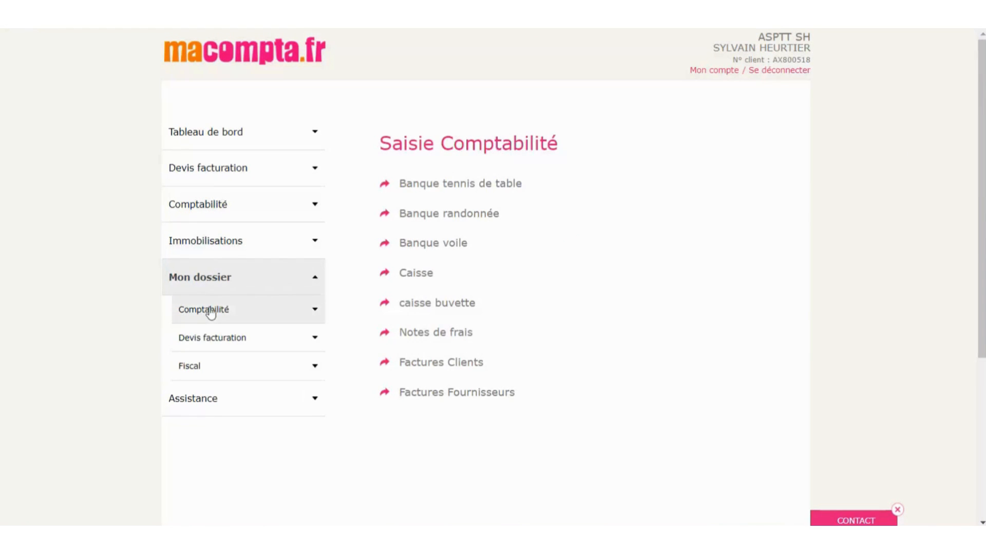
left_click(211, 310)
scroll(210, 313, "down", 2)
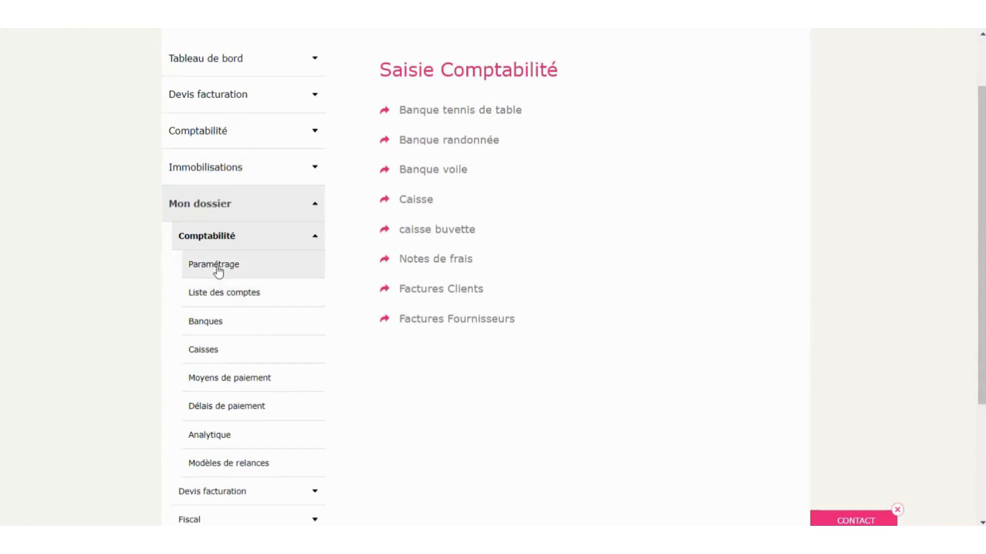
left_click(218, 271)
left_click(488, 278)
scroll(407, 277, "down", 1)
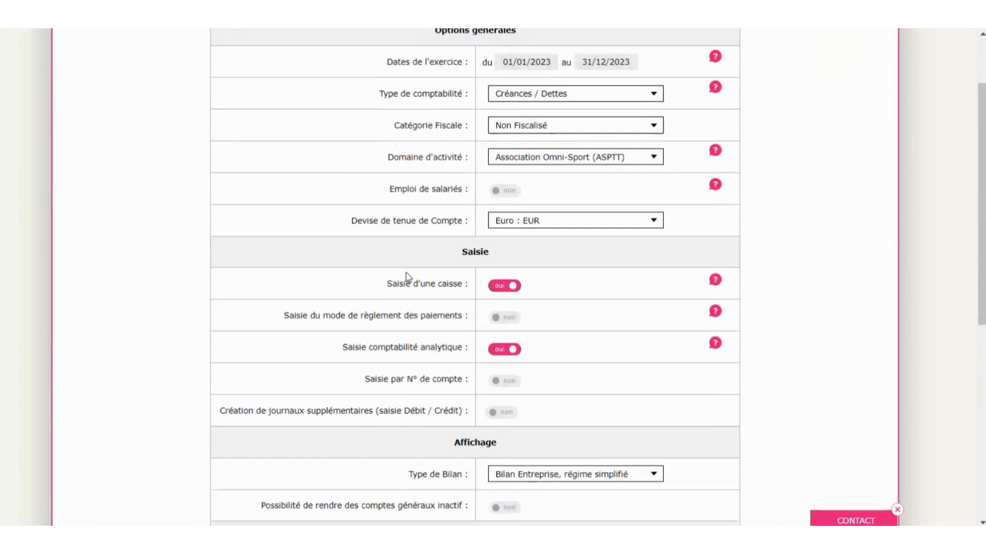
scroll(407, 277, "down", 5)
left_click(510, 72)
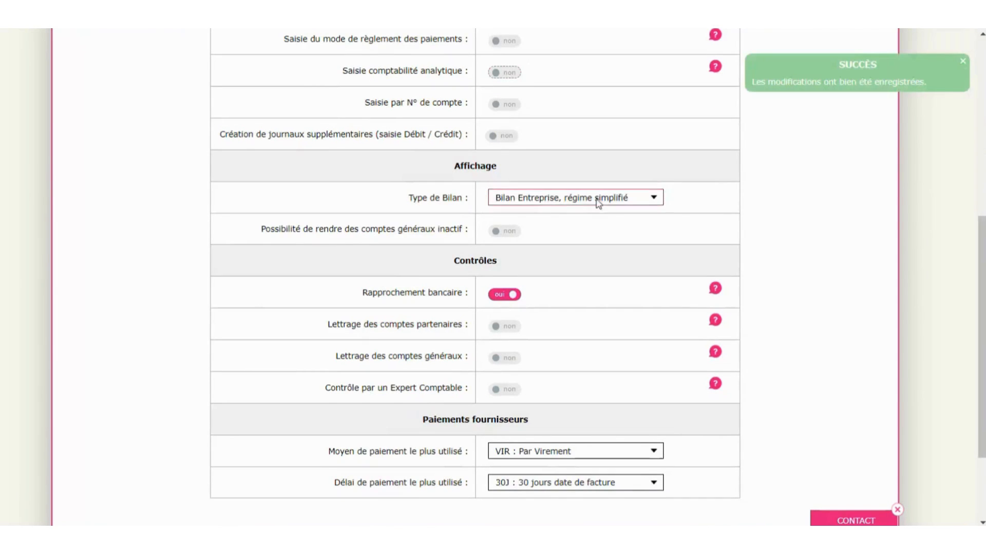
scroll(596, 201, "up", 6)
left_click(883, 45)
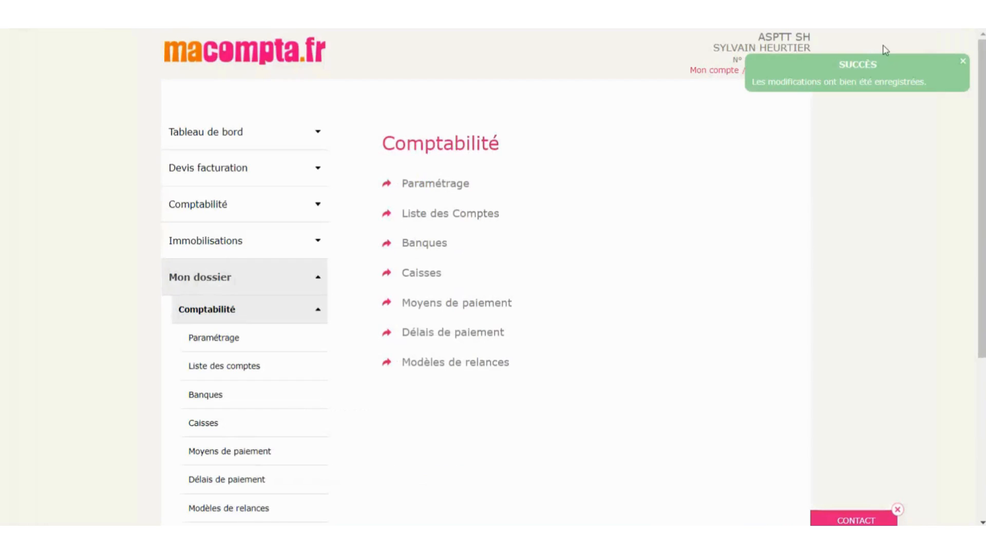
- Reopen Factures fournisseurs entry under Comptabilité > Saisie simplifiée
left_click(200, 212)
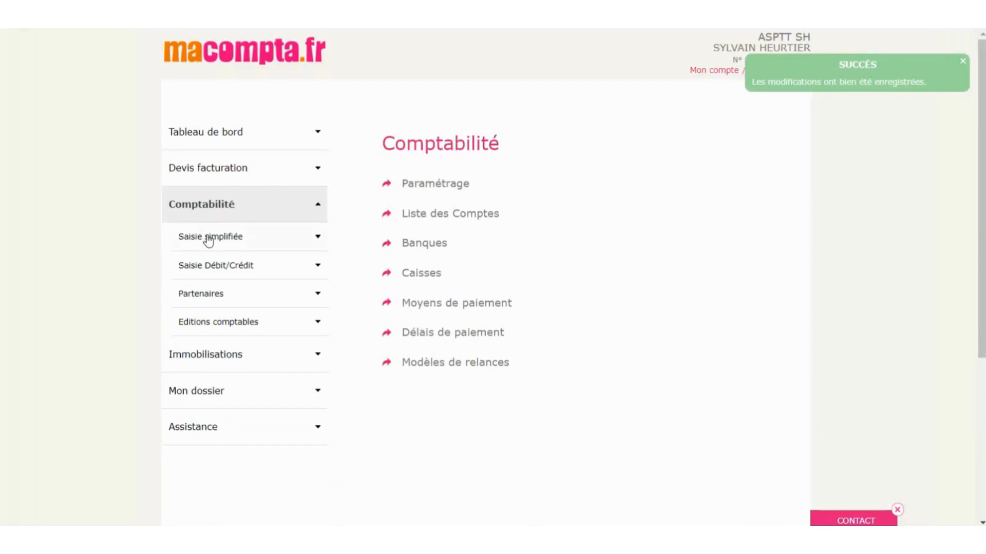
left_click(208, 239)
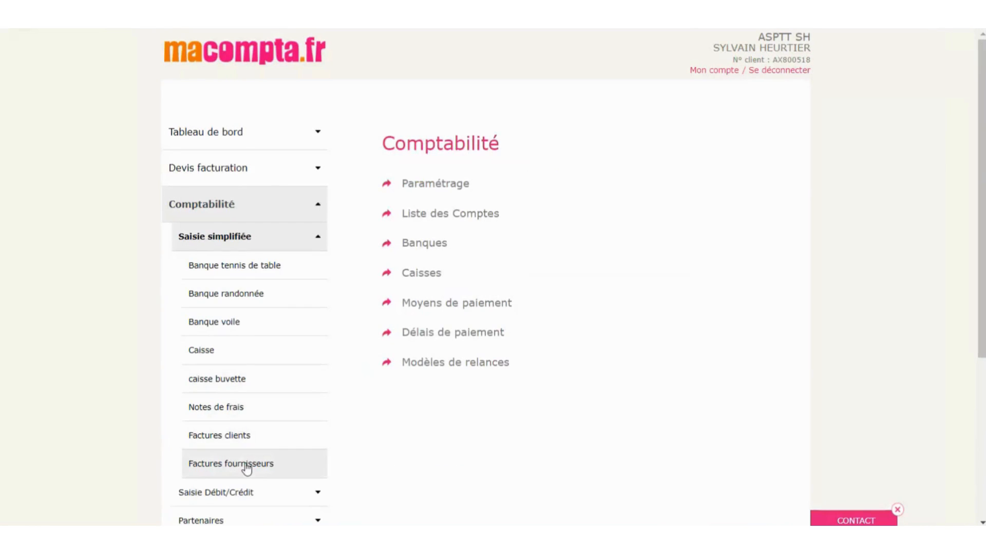
left_click(246, 467)
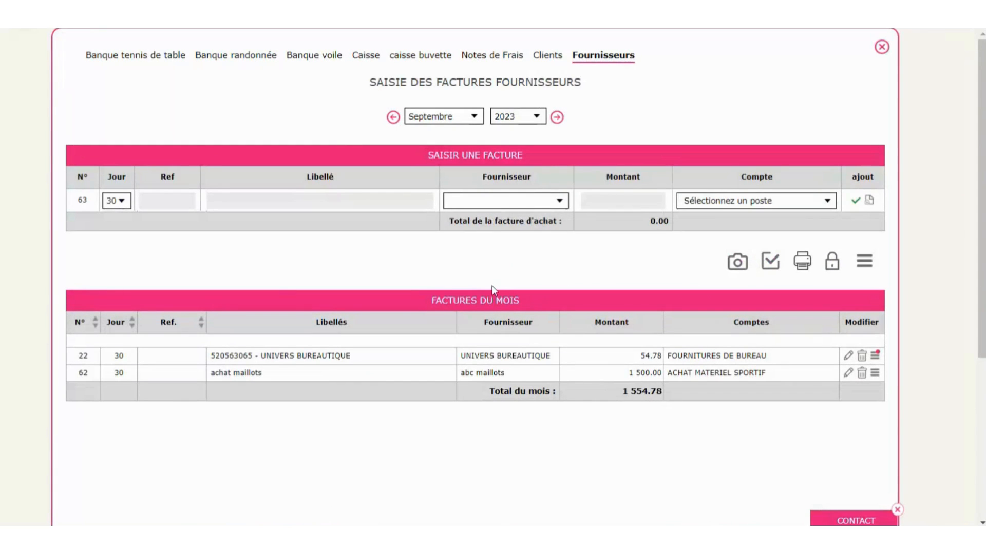
- Import 'facture copie univers bureautique.pdf' and add it as a 54.78 FOURNITURES DE BUREAU invoice
left_click(738, 264)
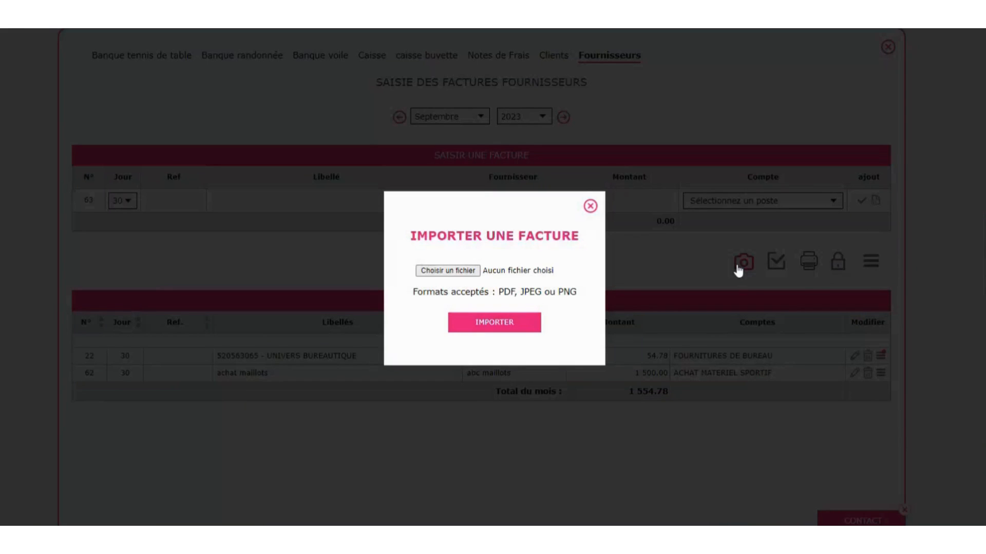
left_click(439, 271)
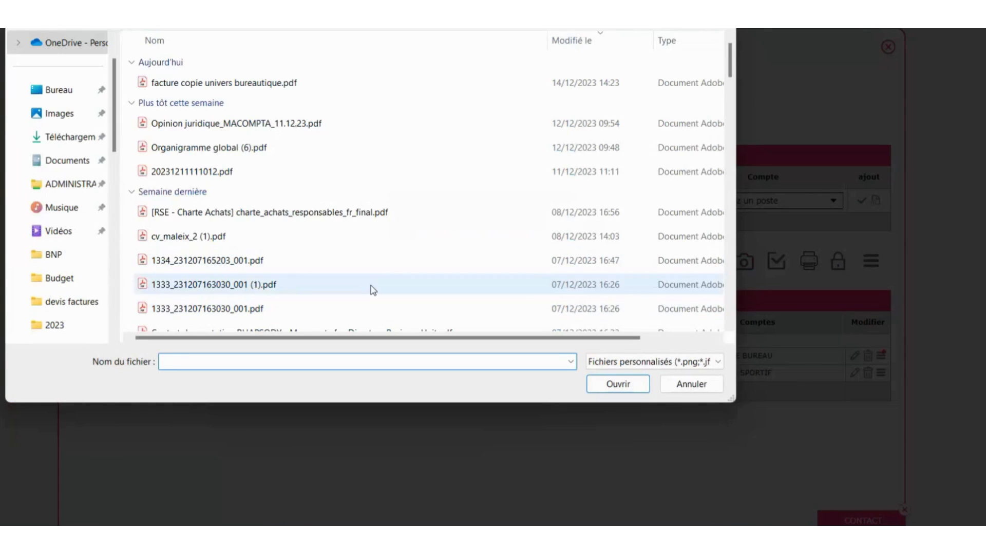
left_click(271, 84)
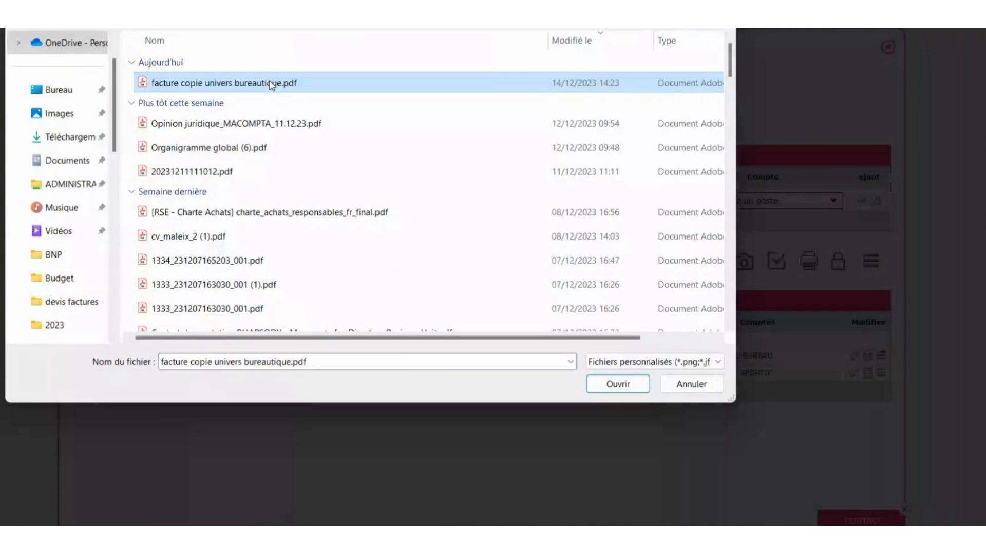
left_click(619, 385)
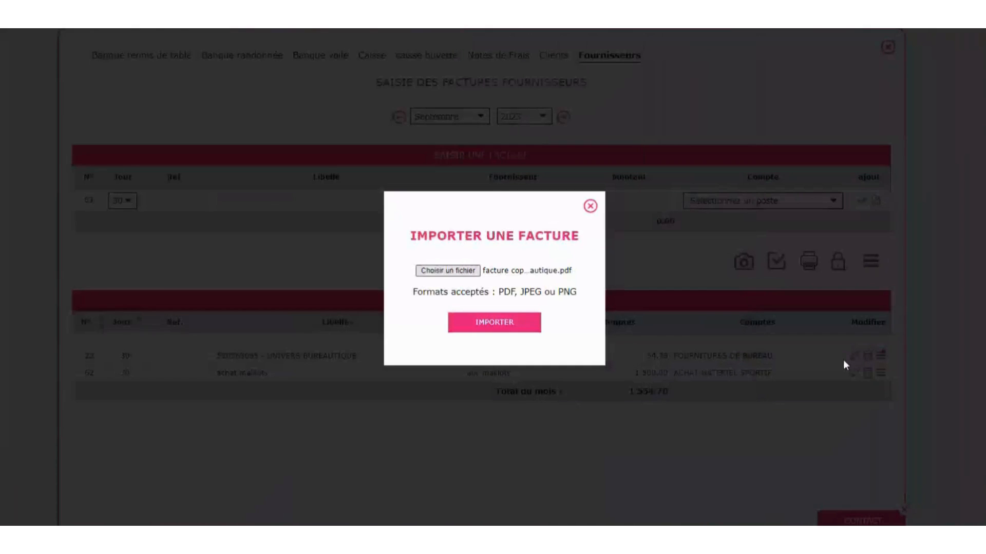
left_click(502, 331)
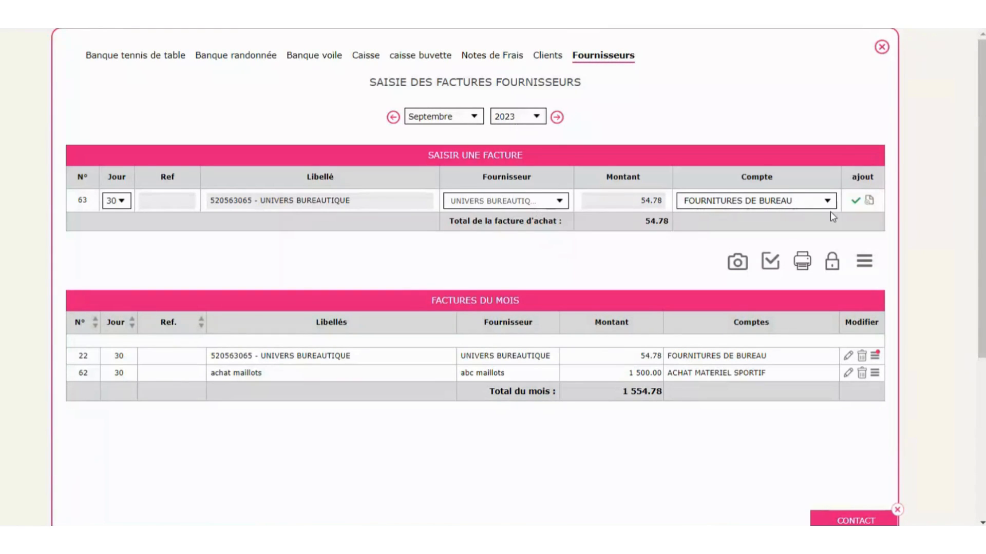
left_click(856, 202)
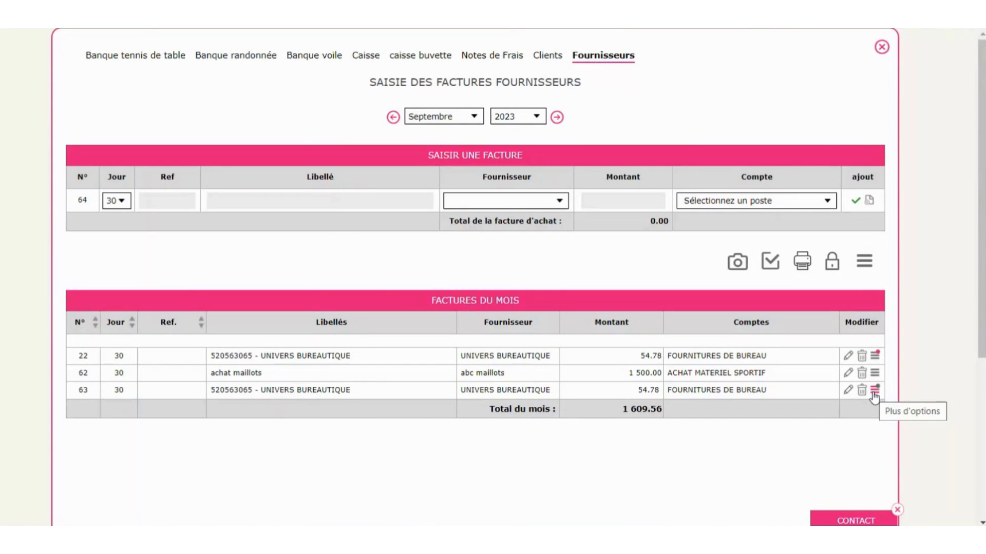
left_click(881, 50)
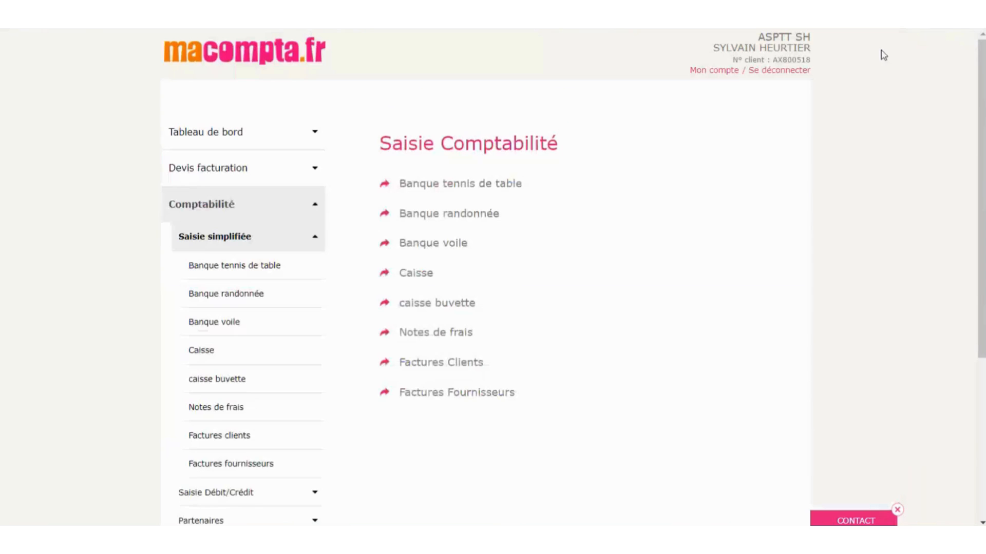
left_click(221, 245)
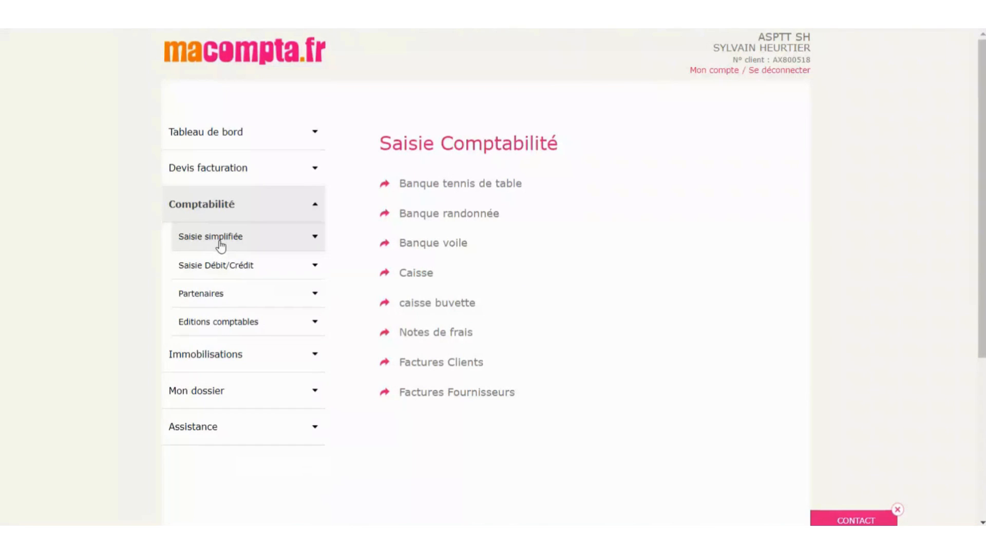
left_click(213, 300)
left_click(217, 355)
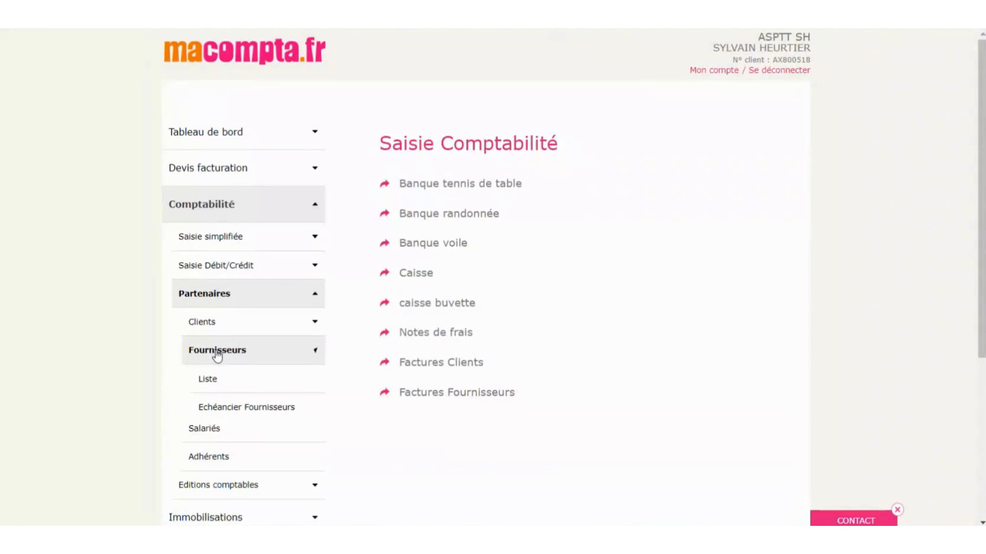
left_click(211, 381)
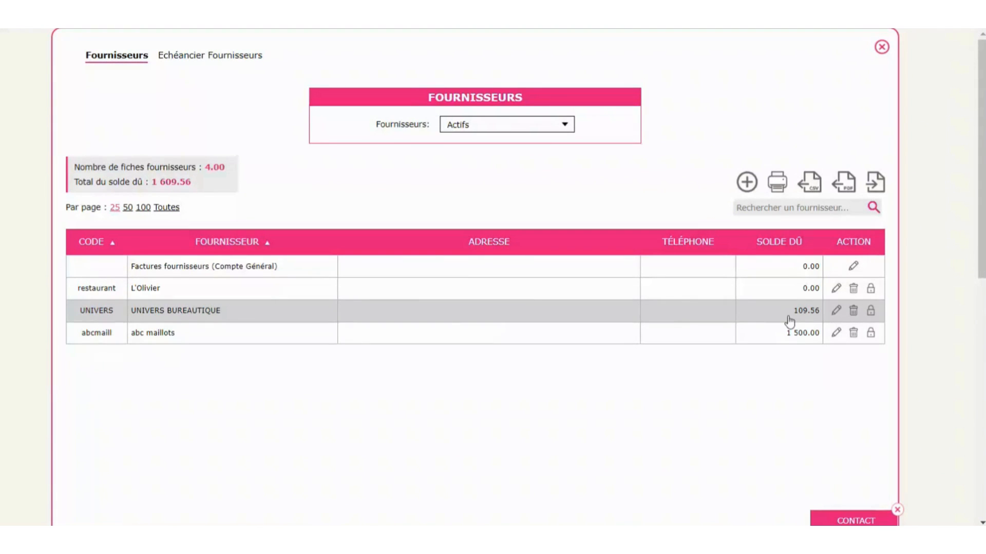
left_click(836, 311)
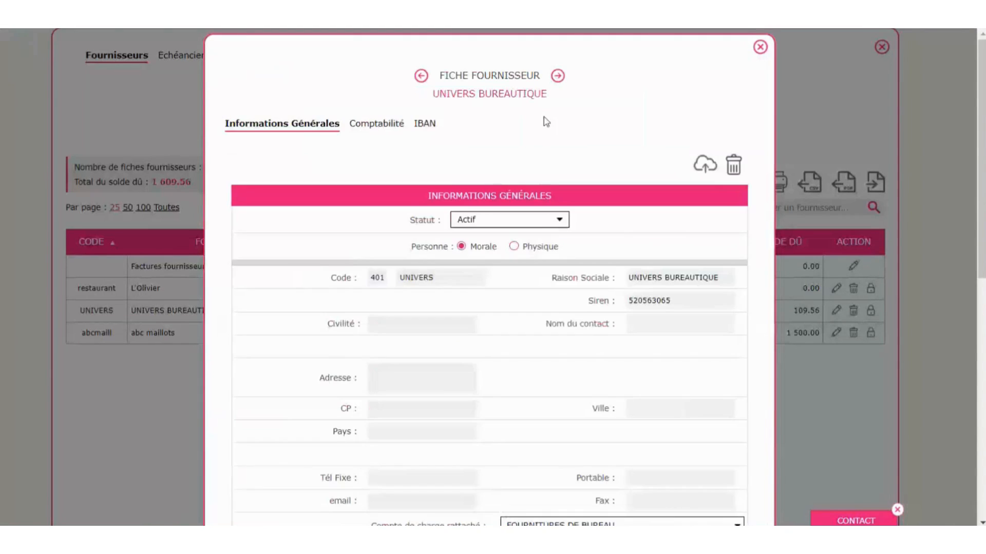
scroll(543, 121, "down", 3)
left_click_drag(671, 153, 616, 155)
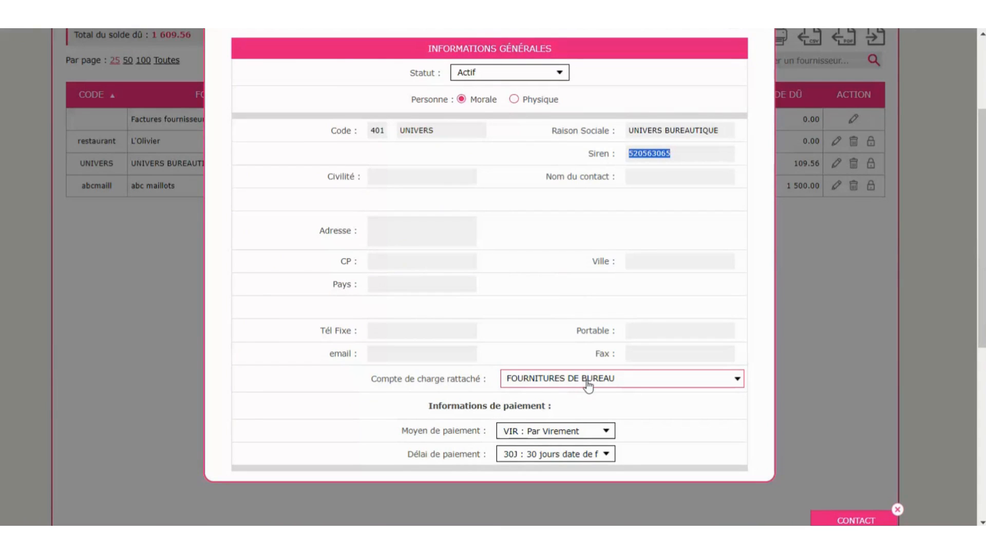
scroll(679, 408, "up", 3)
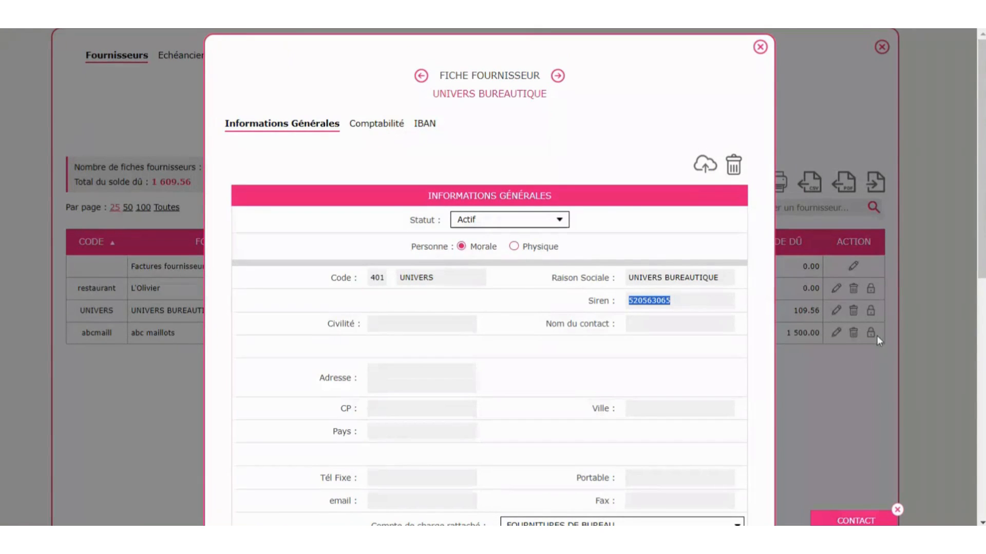
left_click(760, 48)
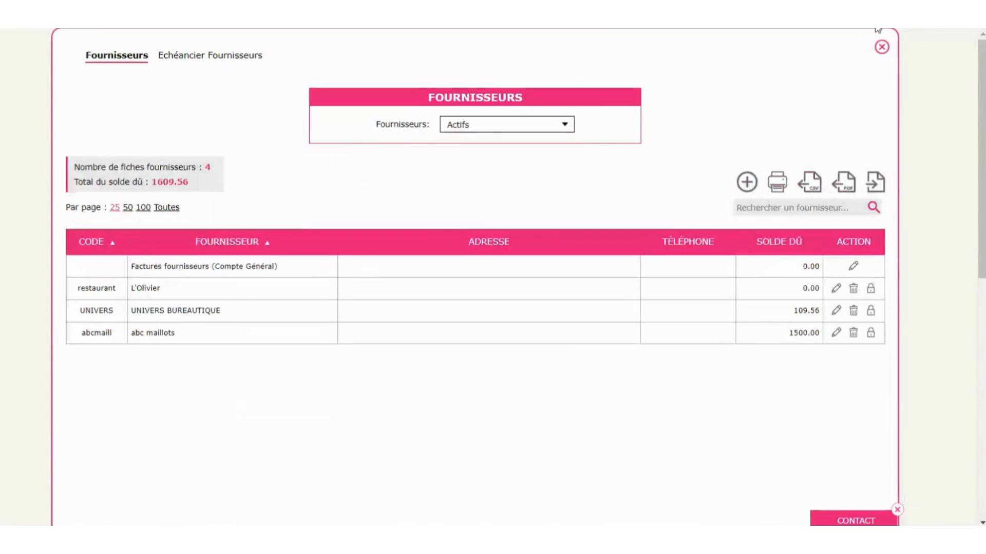
left_click(881, 47)
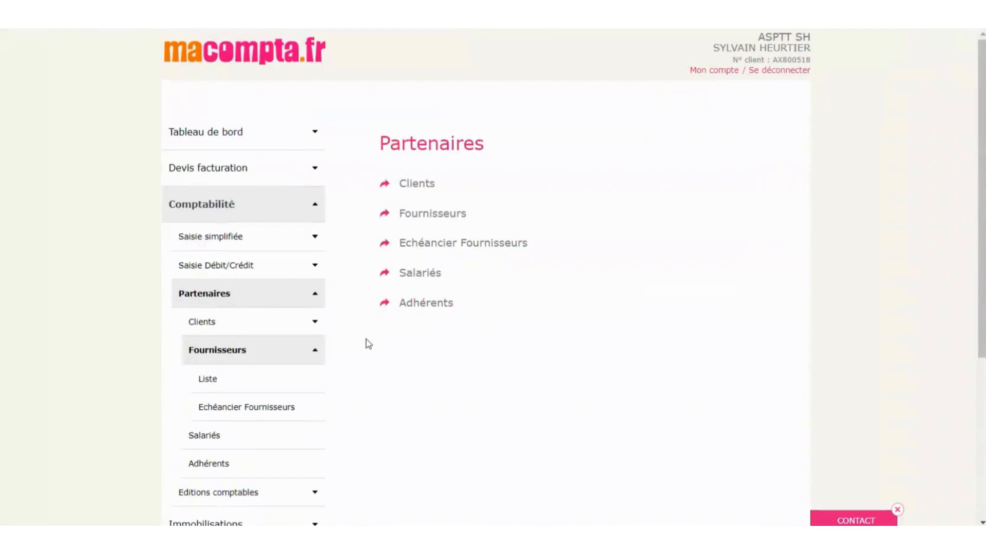
- Open the Factures clients journal from Saisie simplifiée, check it, and close it
scroll(366, 343, "down", 3)
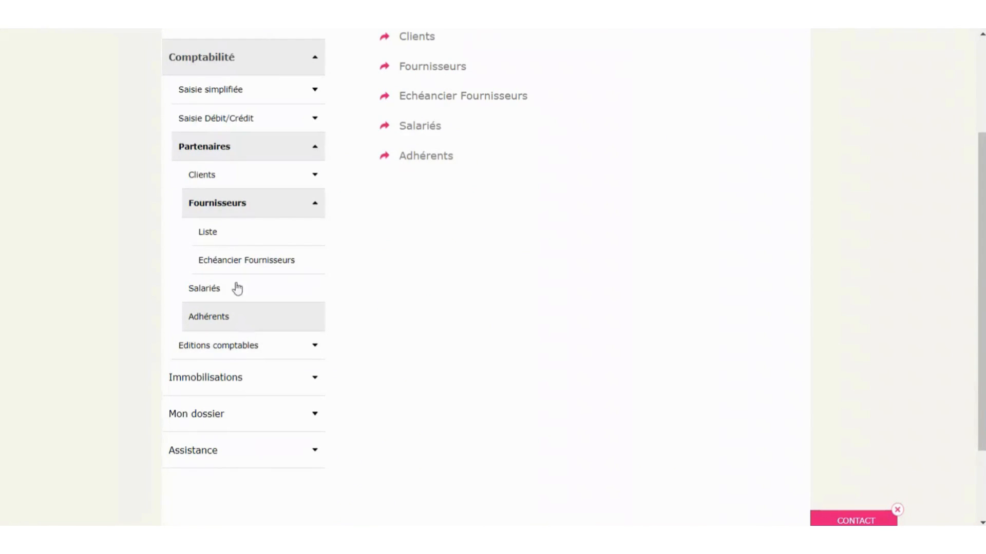
left_click(220, 206)
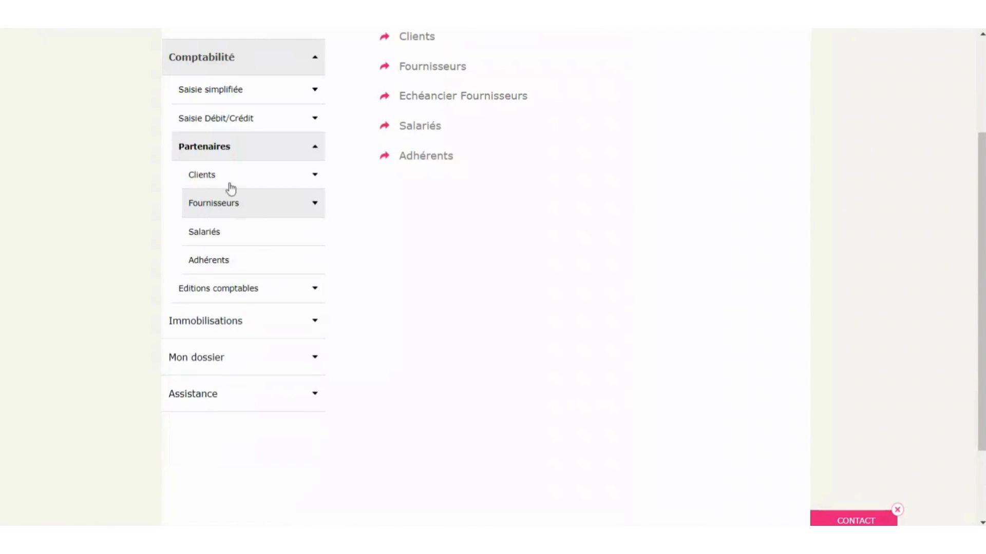
left_click(213, 93)
left_click(229, 290)
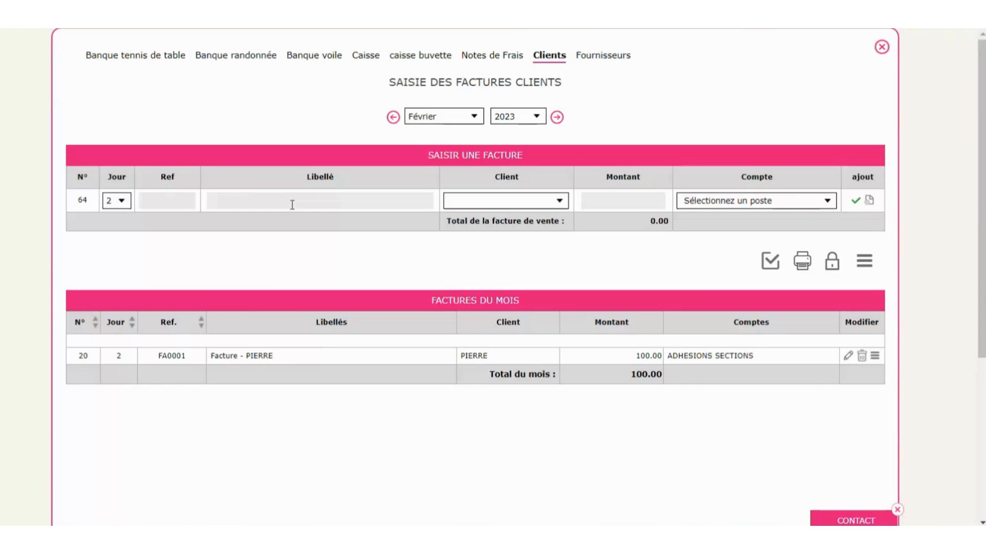
left_click(882, 47)
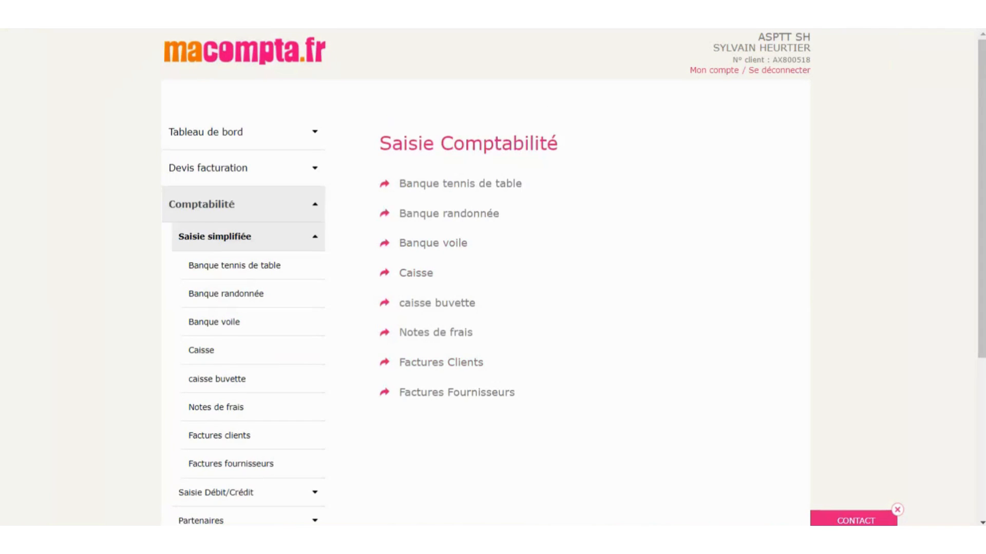
- Open the Opérations diverses journal for Février 2023 via Saisie Débit/Crédit
left_click(214, 241)
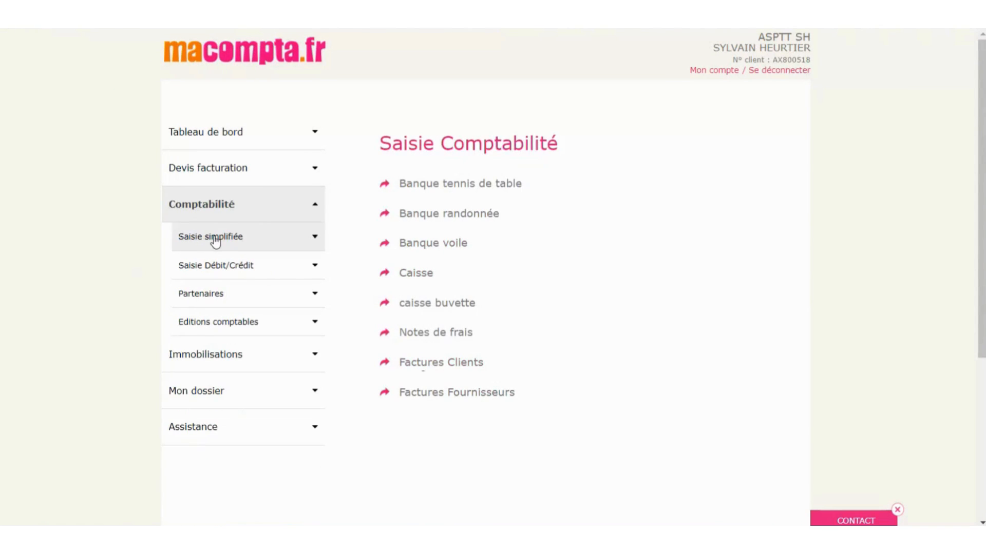
left_click(221, 326)
scroll(753, 310, "down", 1)
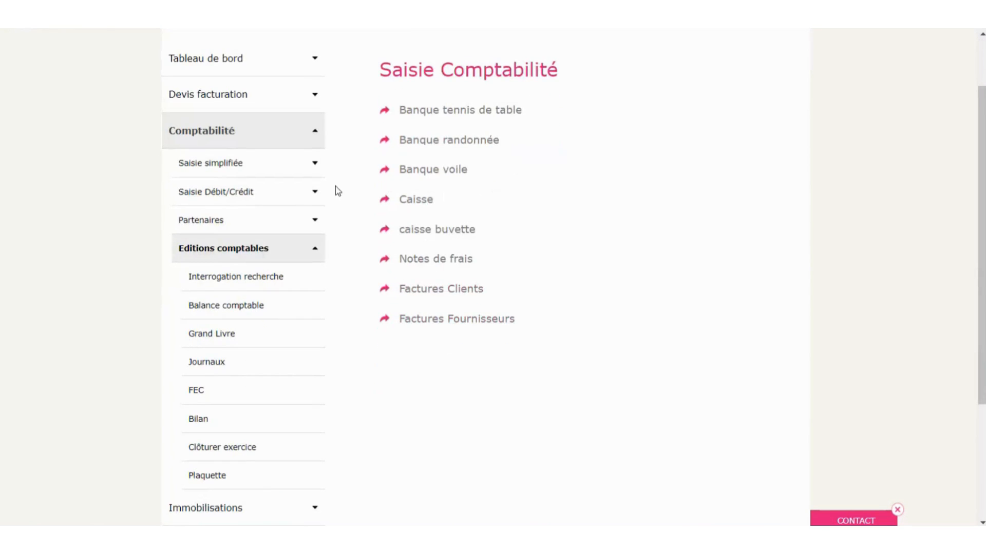
left_click(211, 198)
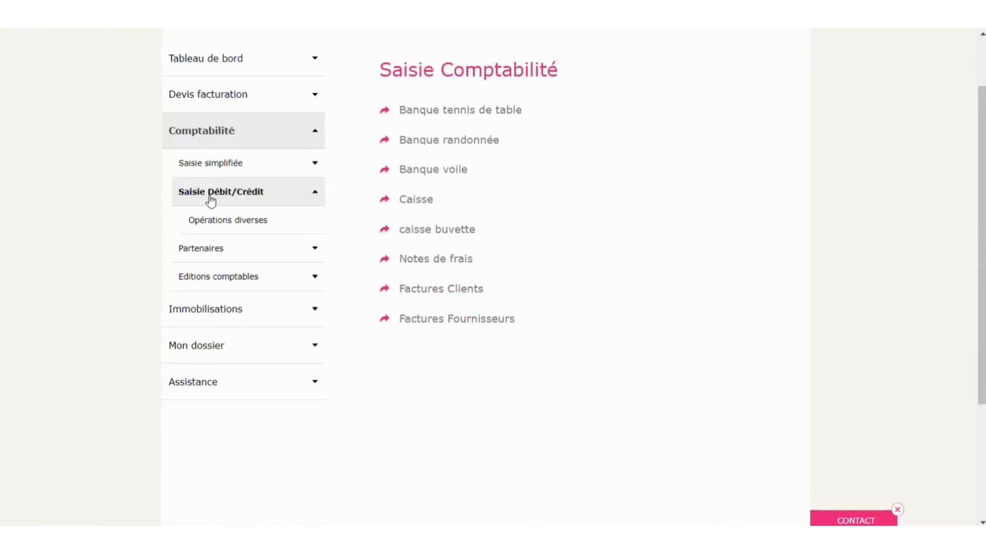
left_click(210, 198)
left_click(211, 198)
left_click(228, 221)
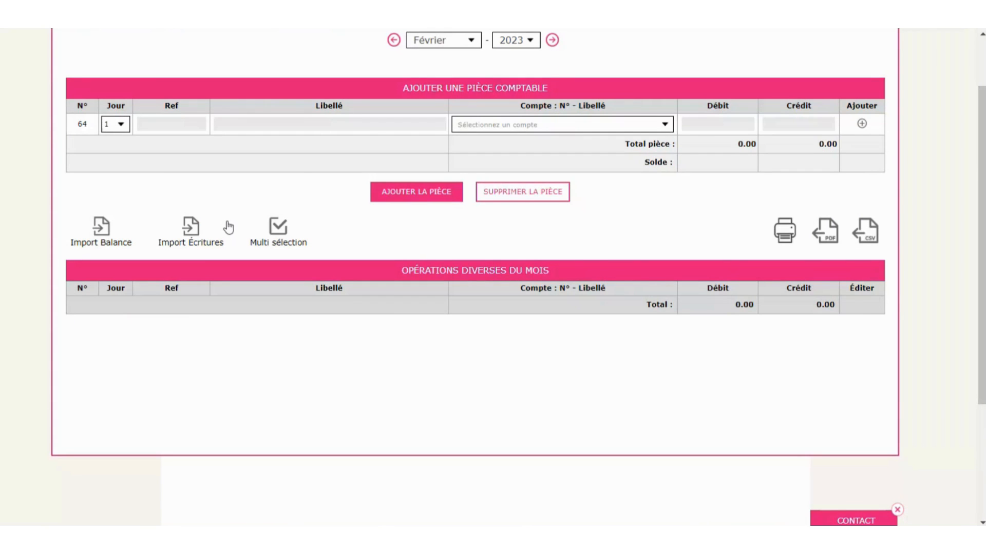
scroll(228, 227, "up", 2)
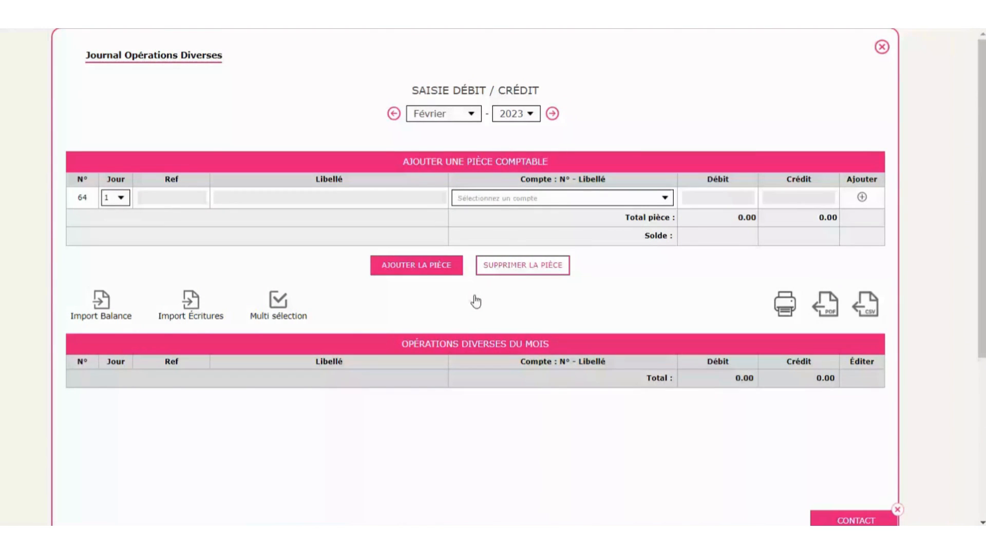
- Close the journal and check the dossier's Comptabilité Paramétrage settings
left_click(882, 47)
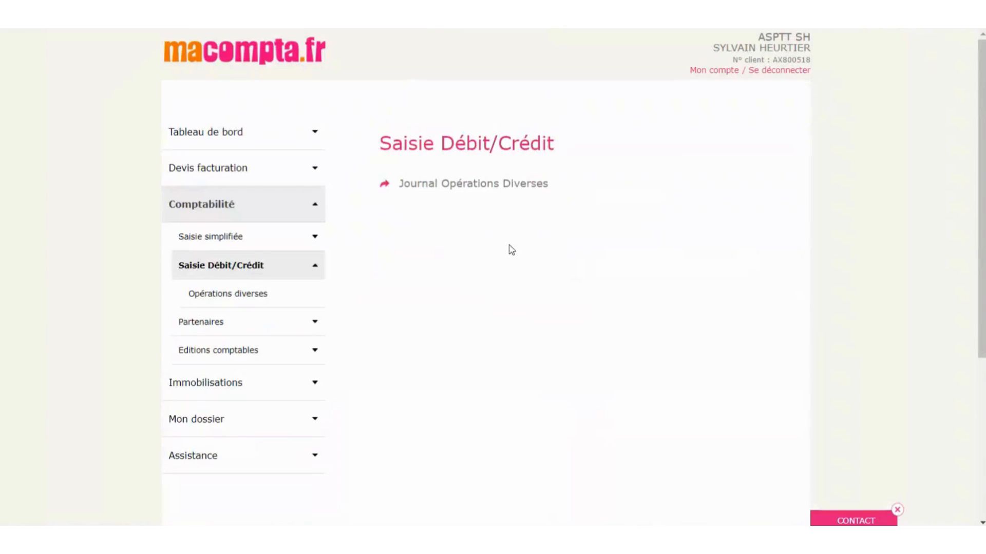
left_click(229, 416)
left_click(227, 312)
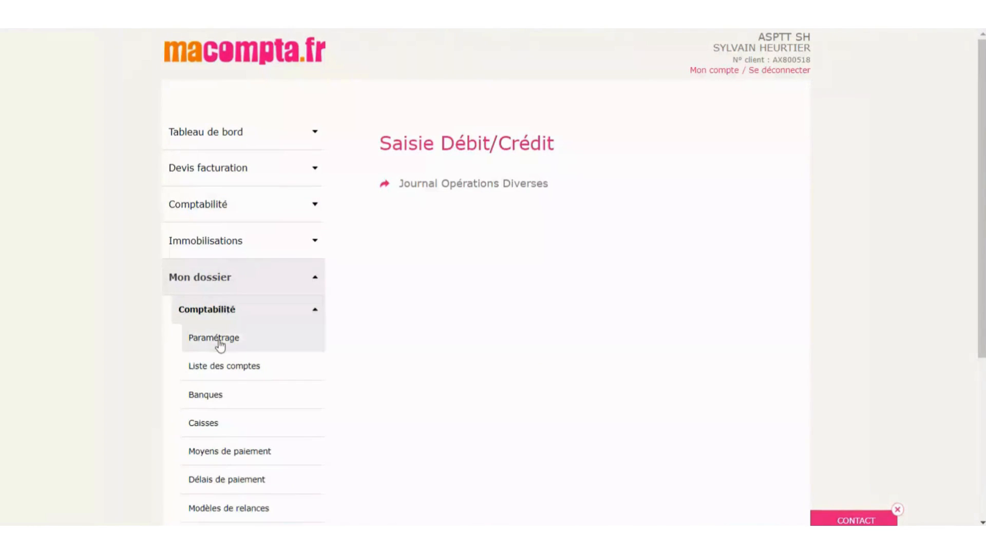
left_click(220, 346)
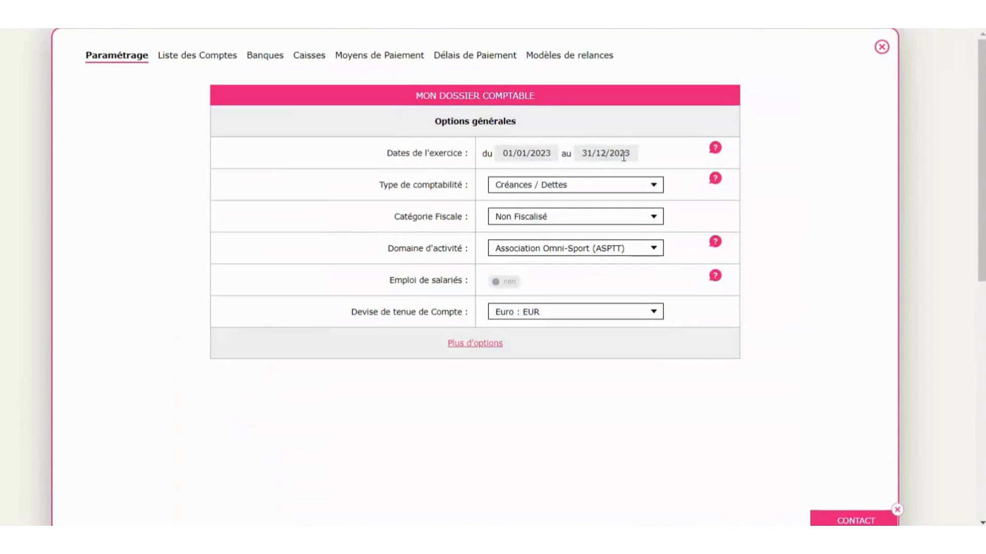
left_click(881, 48)
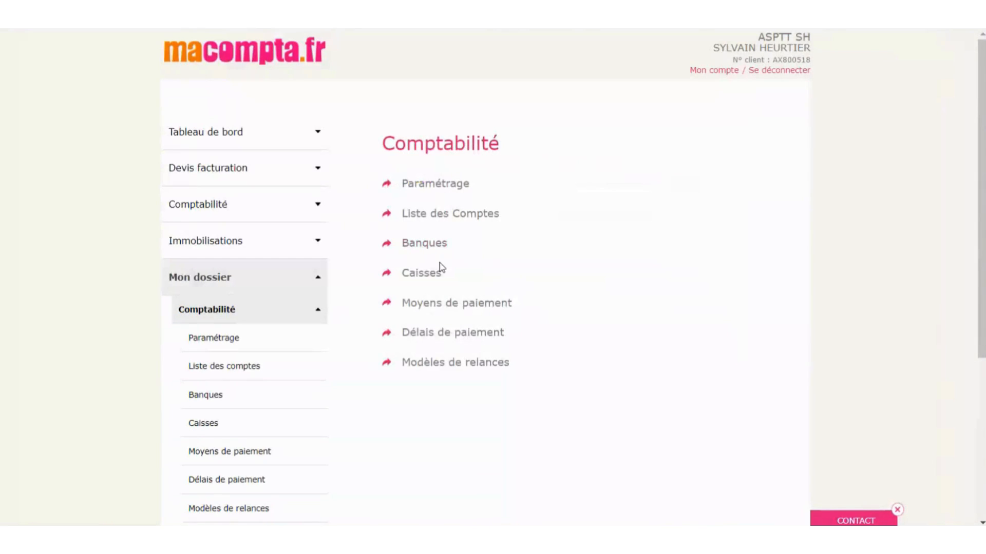
- Reopen Opérations diverses and download exemple_import_balance.csv from the Import Balance dialog
left_click(226, 208)
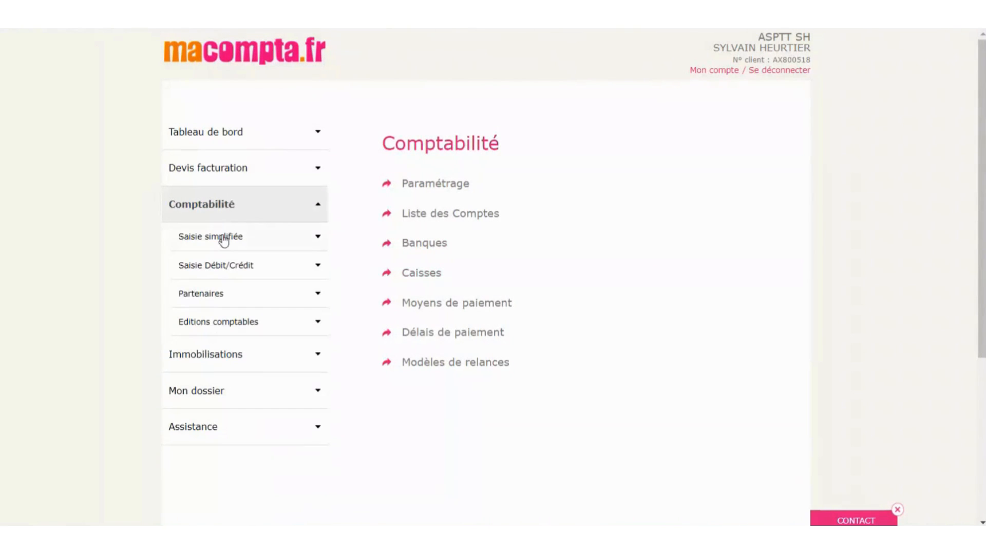
left_click(226, 267)
left_click(227, 302)
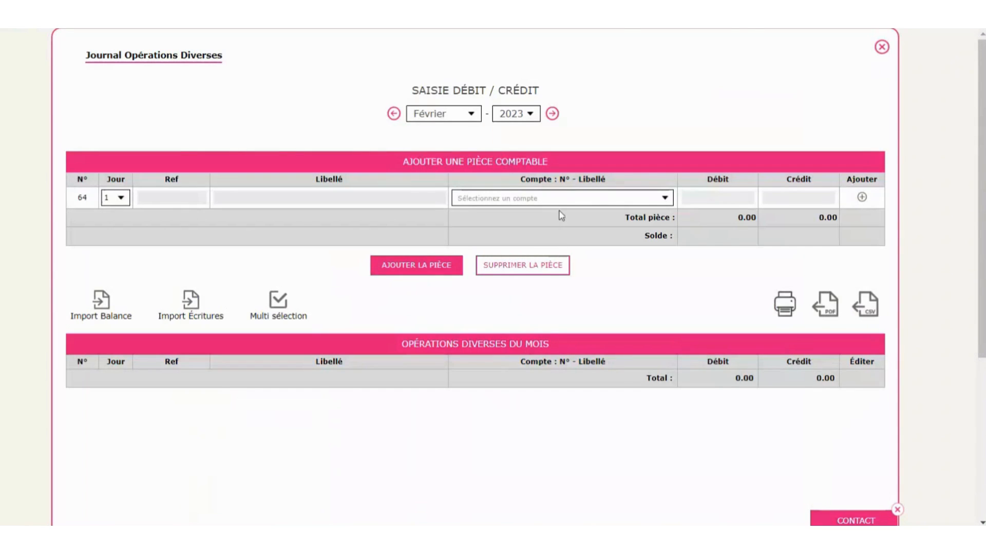
left_click(101, 308)
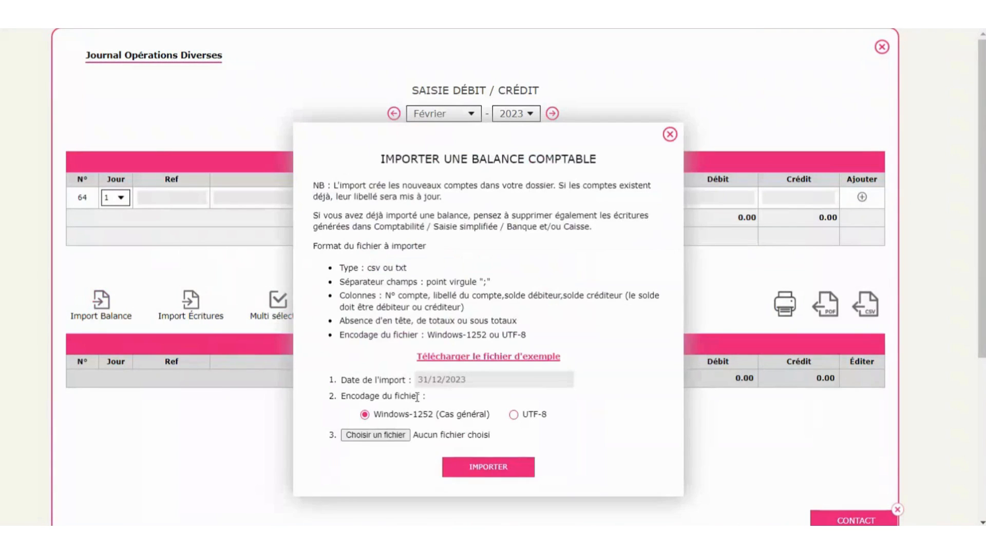
left_click(457, 358)
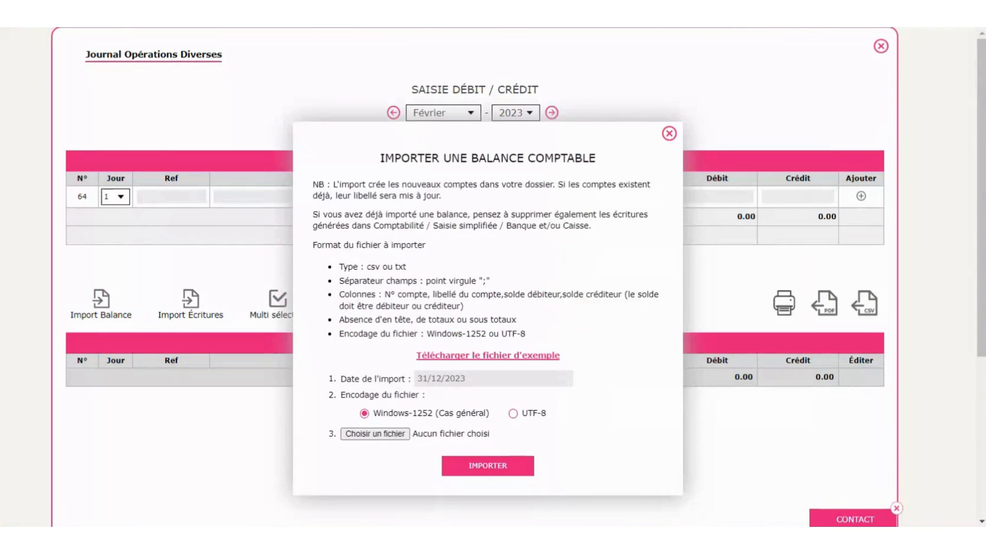
left_click_drag(985, 90, 523, 90)
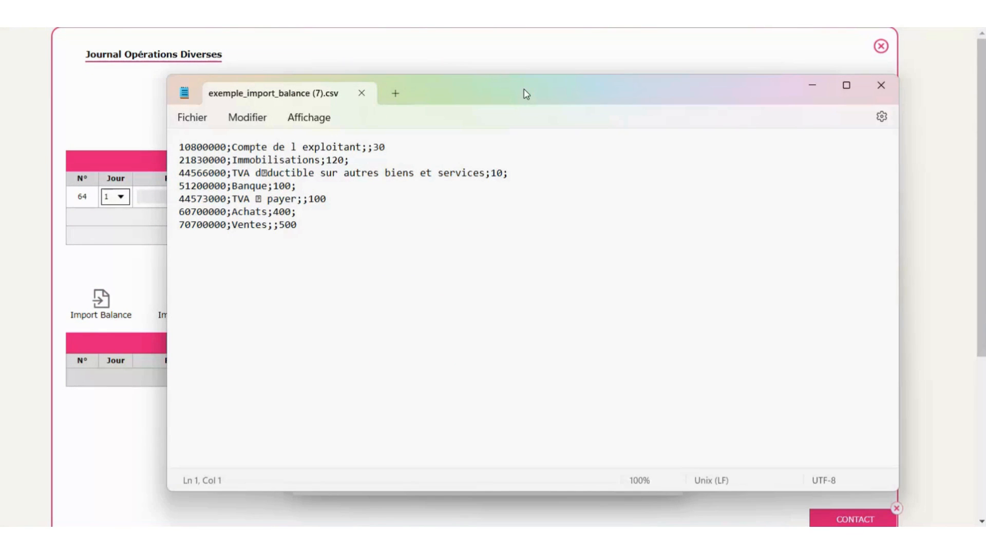
left_click(182, 149)
left_click_drag(181, 148, 362, 148)
left_click(234, 149)
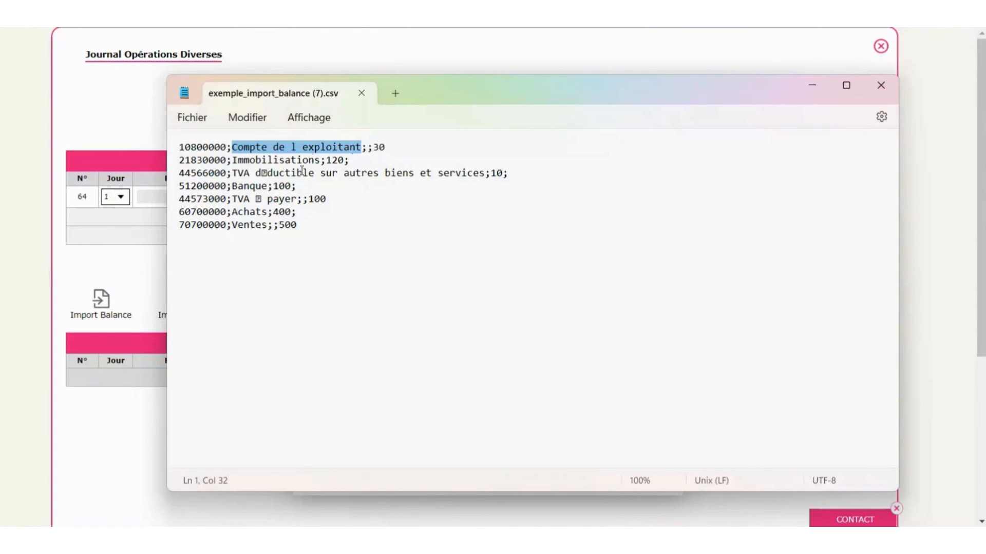
left_click(369, 149)
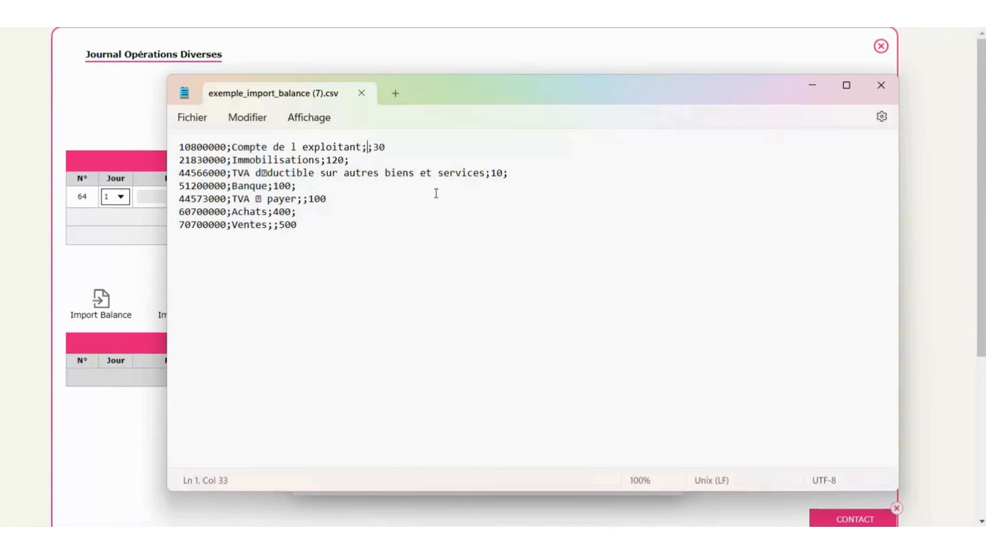
left_click(388, 147)
left_click(881, 91)
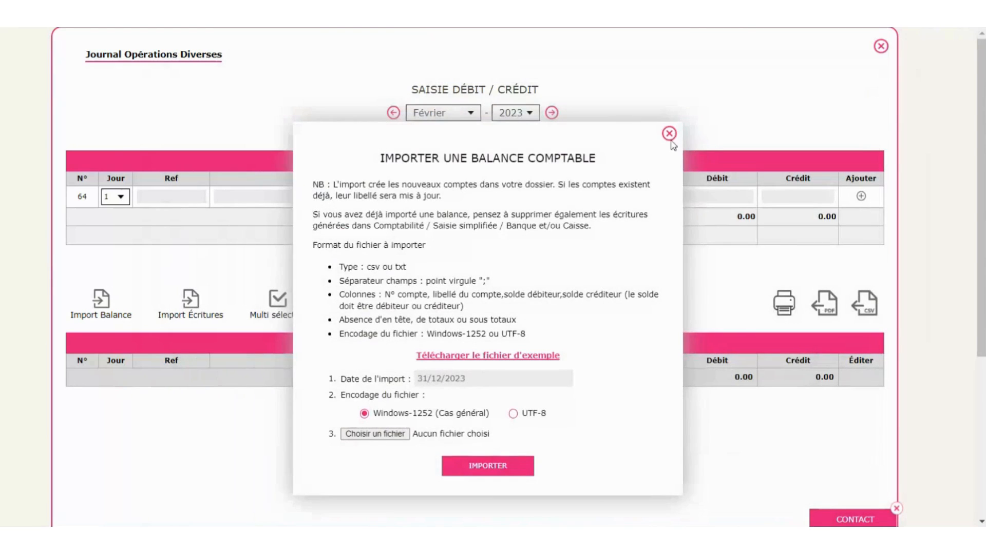
- Close the balance import dialog and the miscellaneous operations journal, and bring up the FAQ and demo videos
left_click(671, 134)
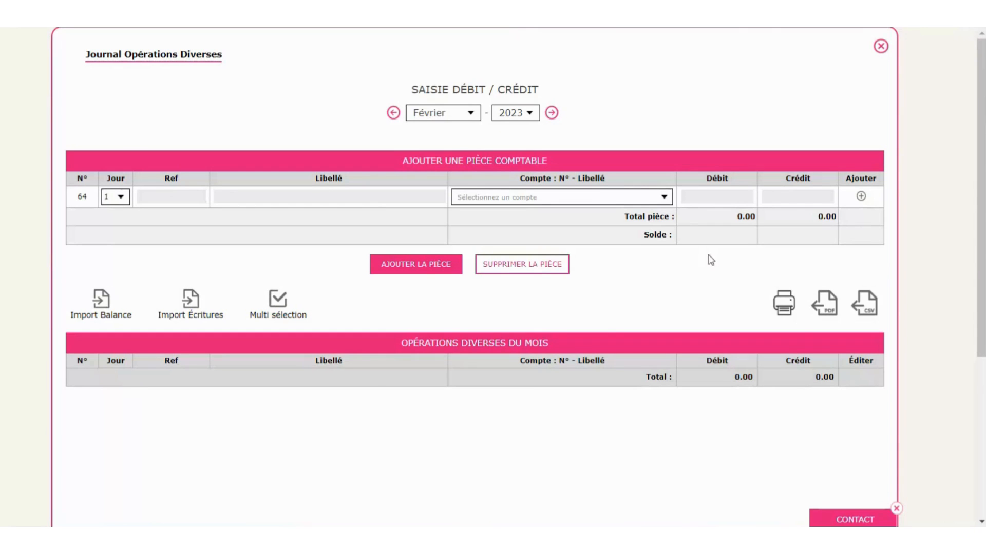
left_click(881, 47)
left_click(178, 468)
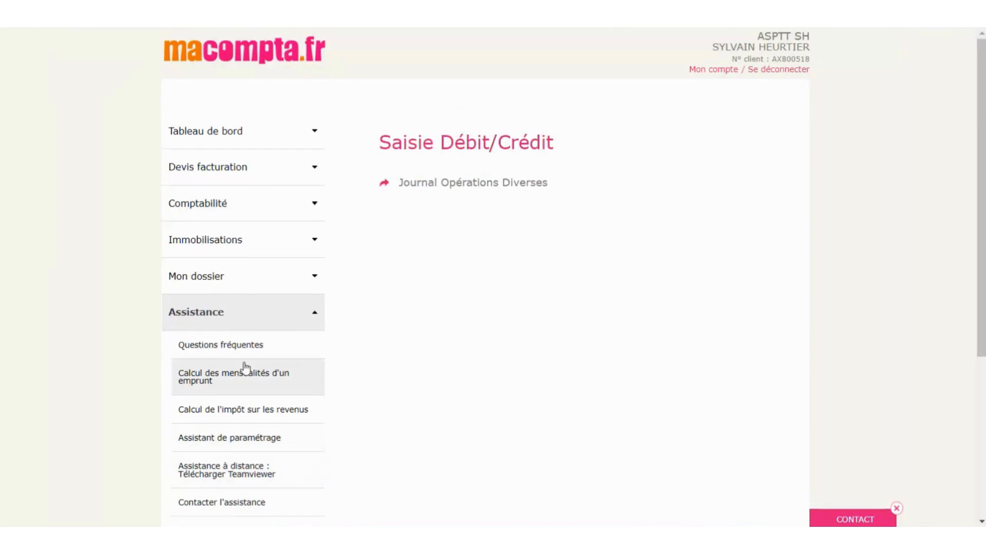
left_click(235, 345)
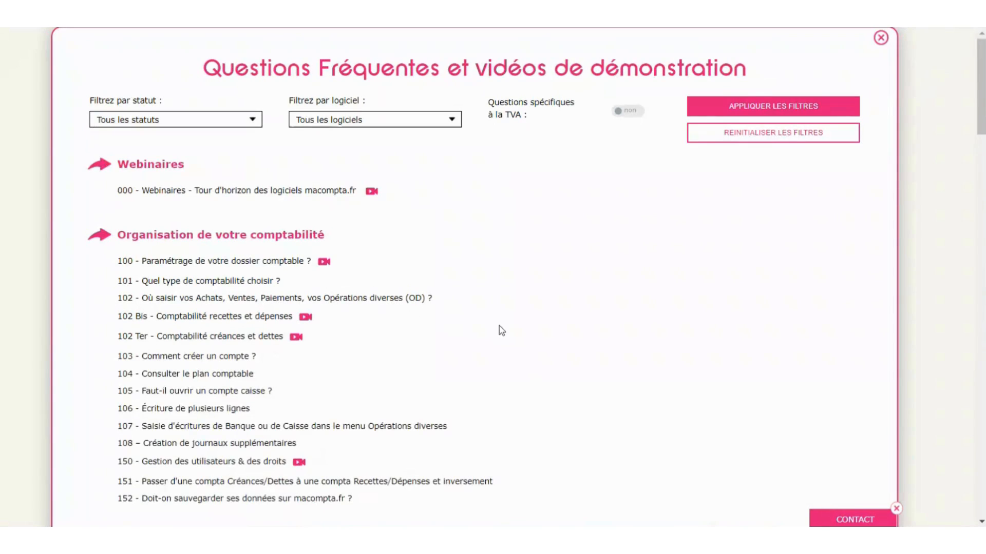
- Look through the FAQ, close it, and expand the Comptabilité section of the sidebar
scroll(502, 331, "down", 5)
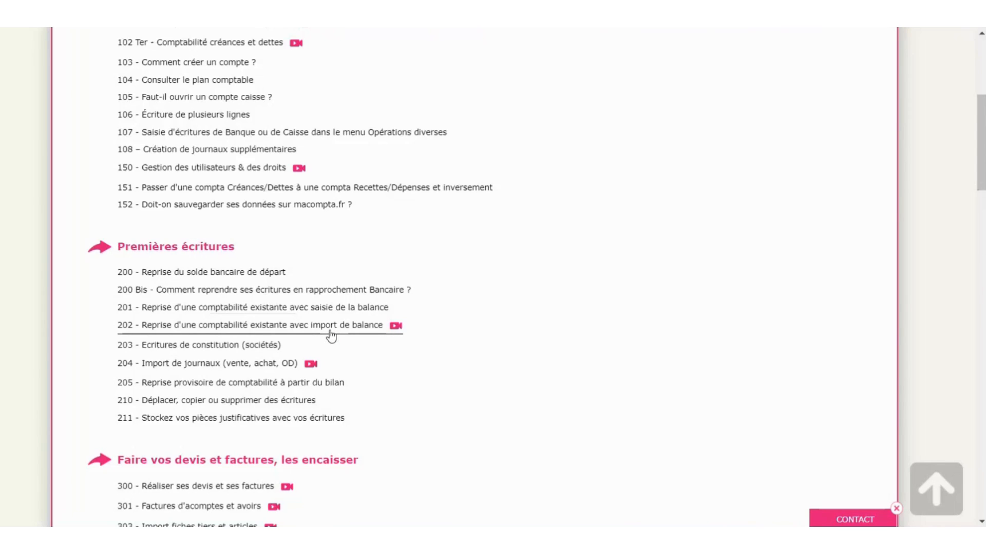
scroll(332, 337, "up", 5)
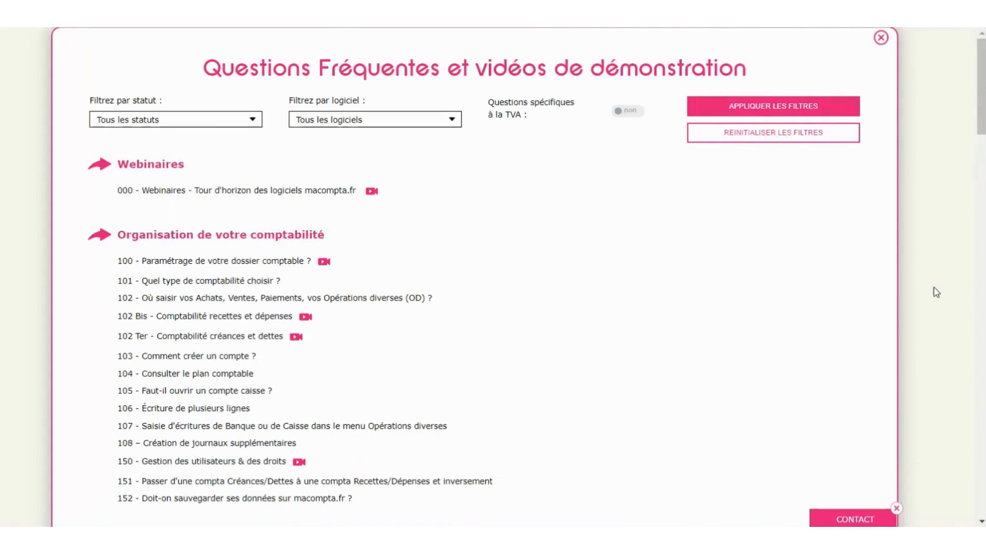
left_click(881, 38)
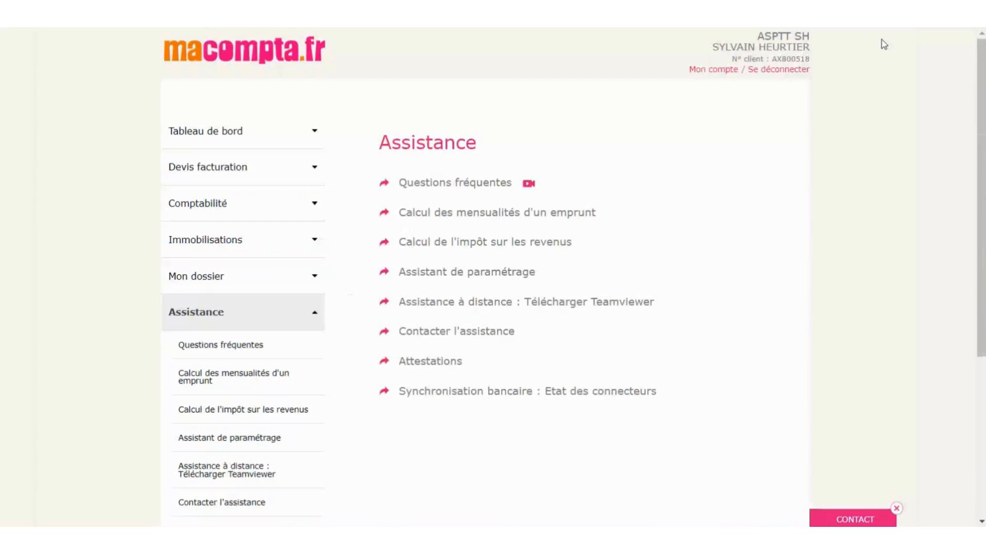
left_click(206, 214)
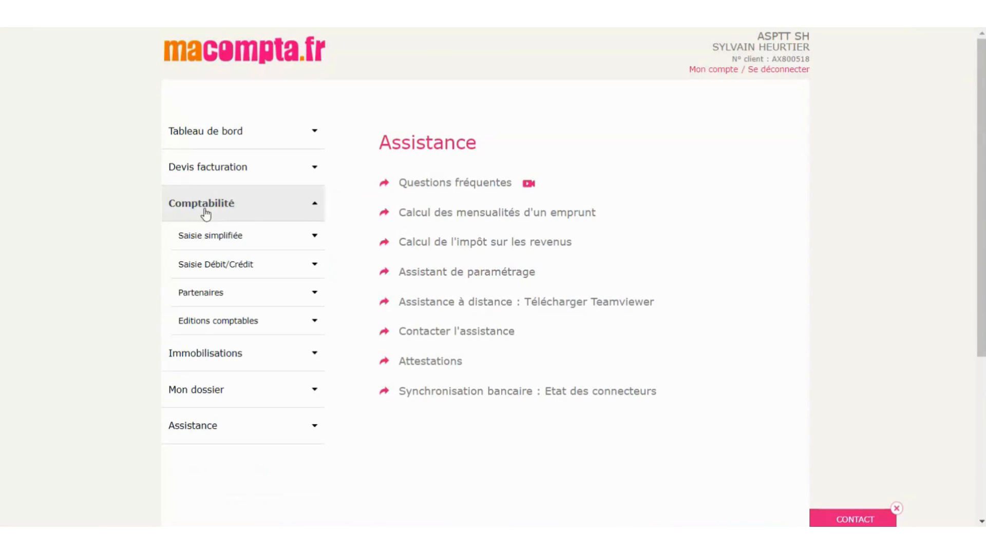
- Open the Opérations diverses journal from the debit/credit entries, then close it again
left_click(227, 265)
left_click(228, 300)
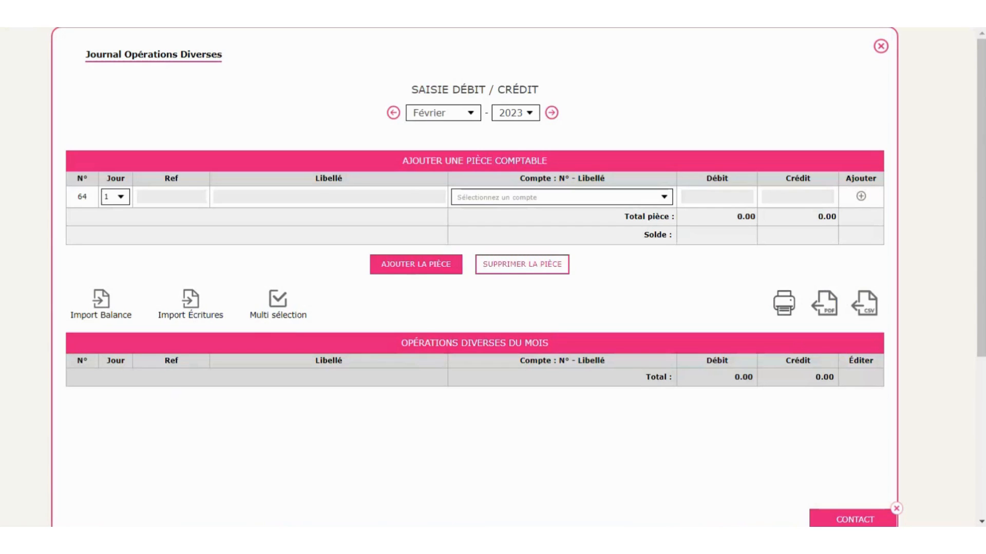
left_click(881, 46)
- In Interrogation recherche, search account 512 and run the query on 51200000 Banque tennis de table
left_click(235, 349)
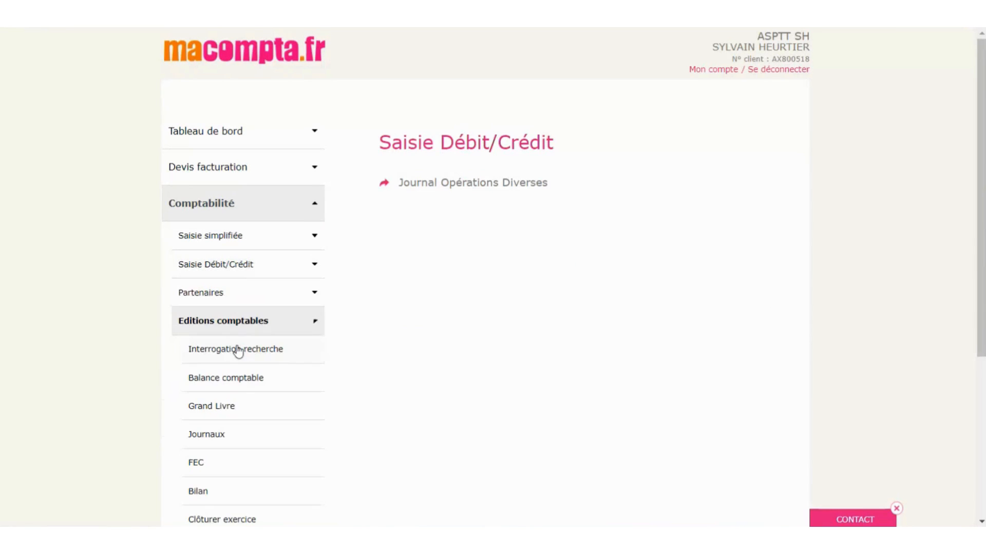
scroll(589, 415, "down", 3)
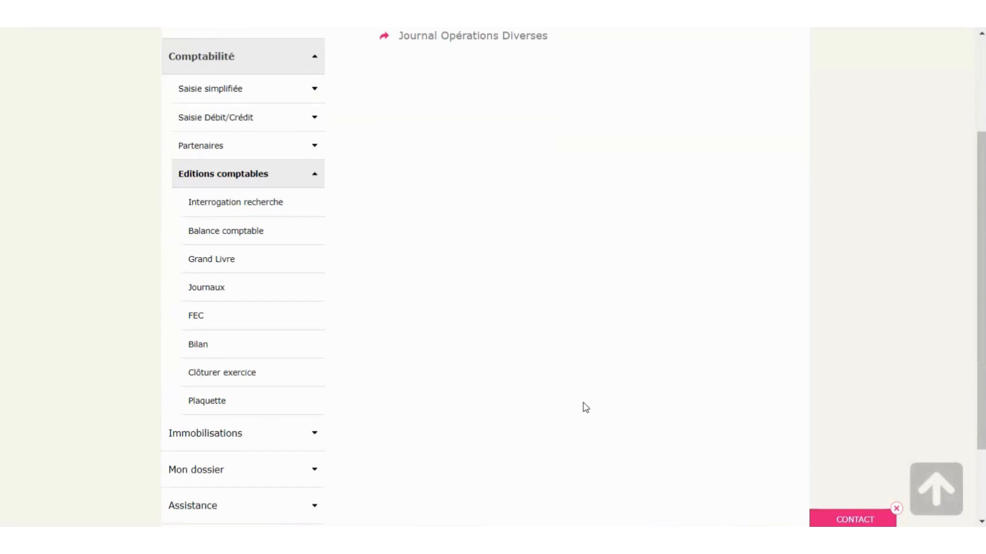
left_click(247, 205)
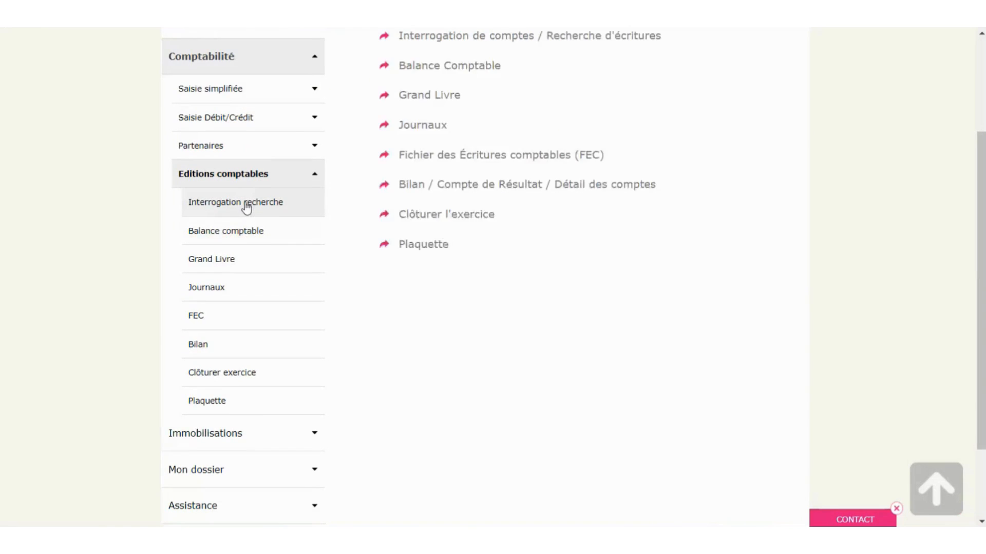
scroll(641, 317, "up", 3)
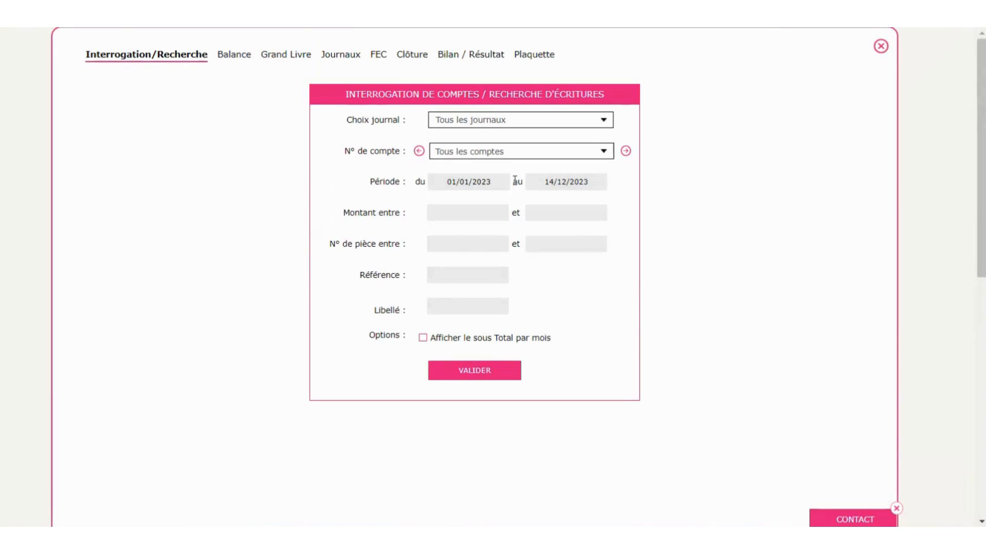
left_click(496, 154)
type("512")
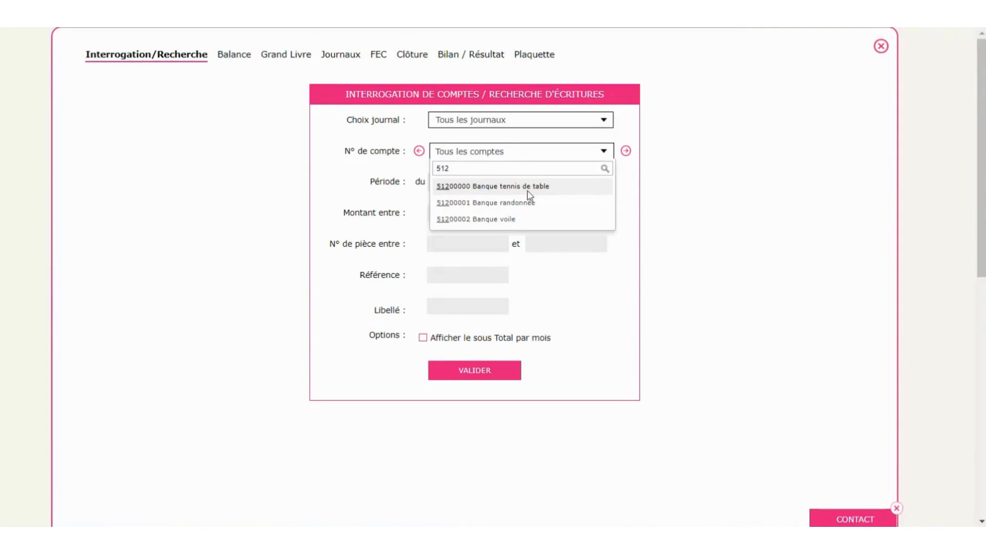
left_click(527, 191)
left_click(507, 368)
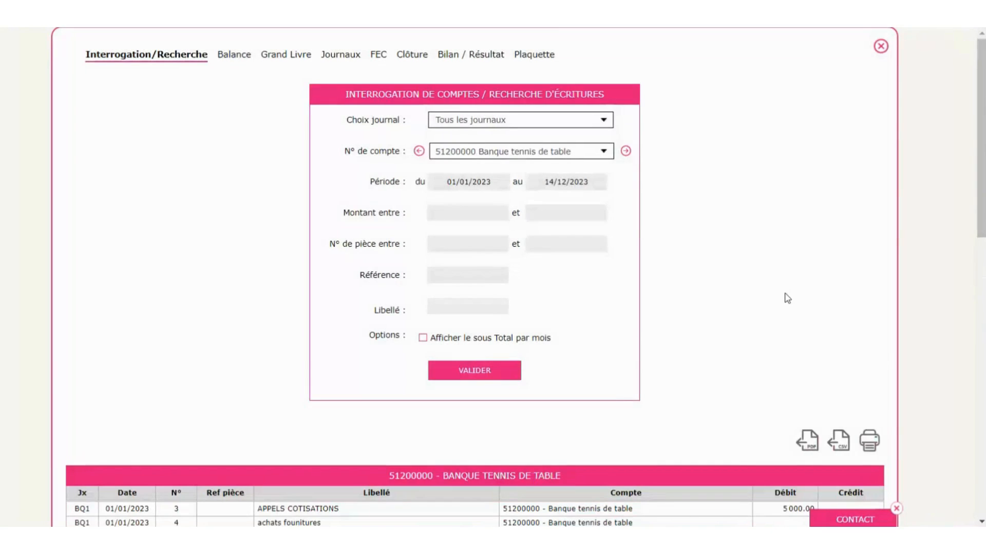
- Review the 2023 bank account entries and open one month's detailed entries
scroll(784, 294, "down", 5)
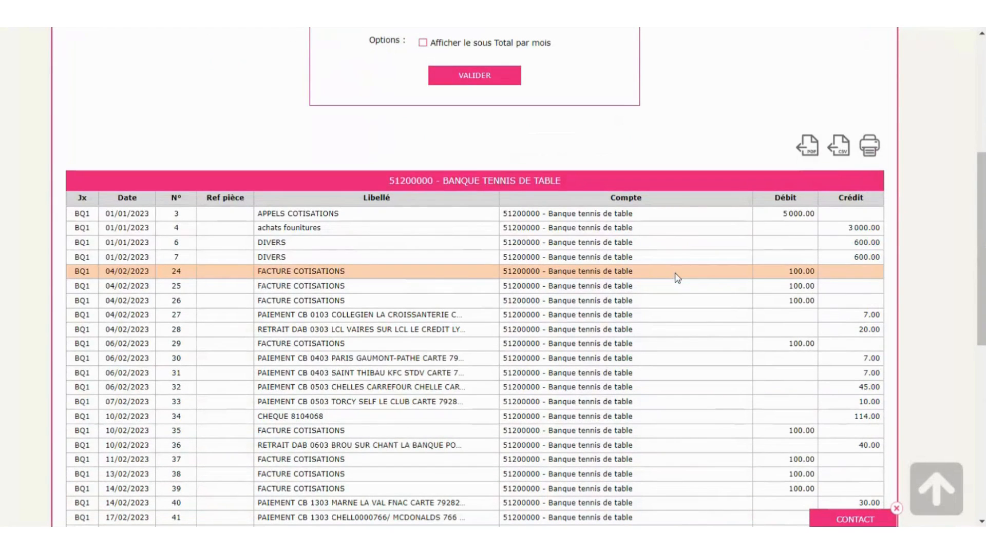
scroll(676, 277, "down", 10)
scroll(676, 277, "up", 15)
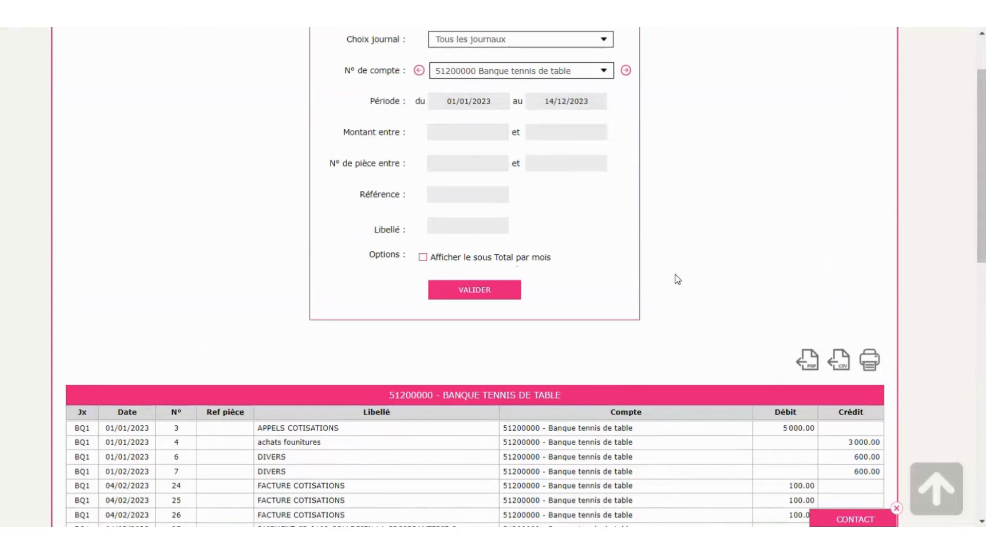
scroll(676, 279, "down", 4)
double_click(587, 297)
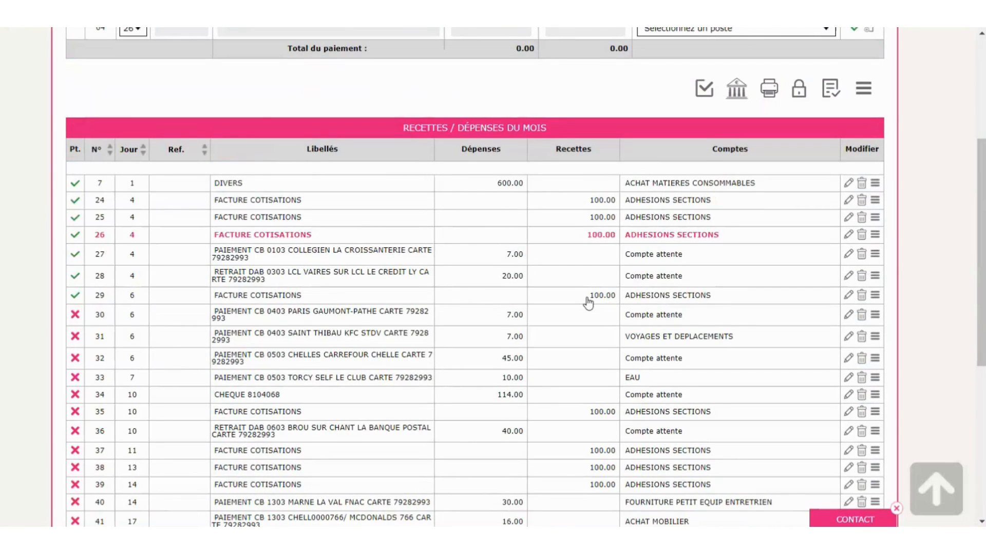
scroll(588, 303, "up", 4)
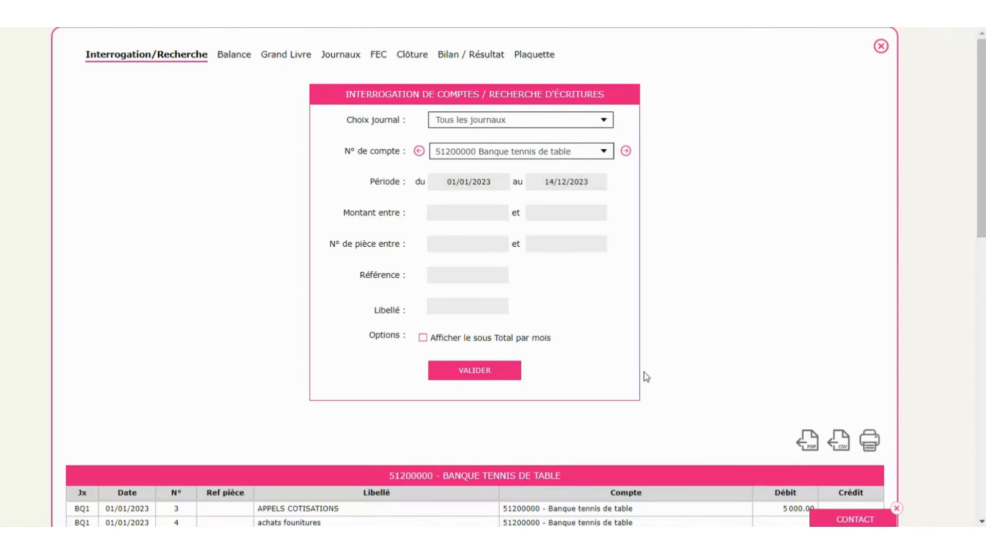
left_click(225, 56)
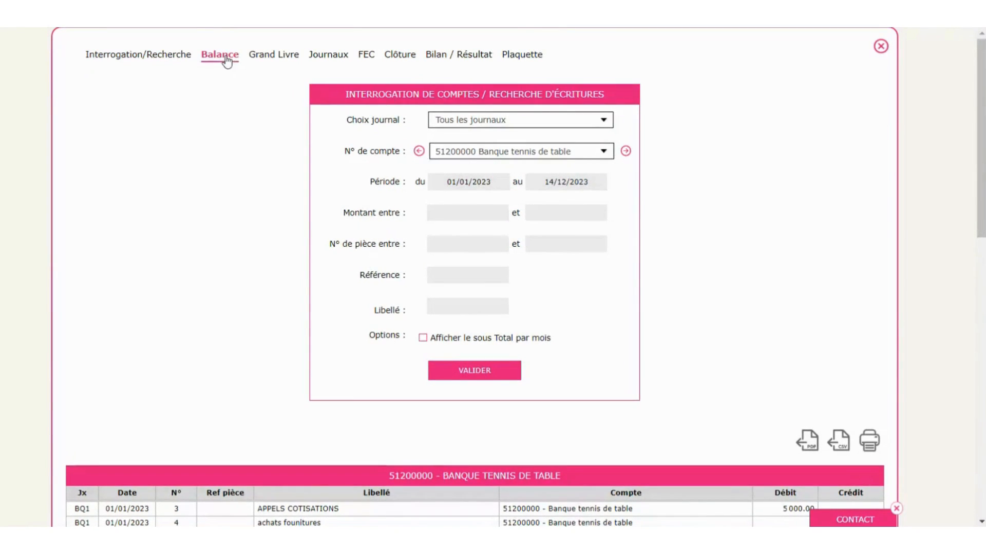
- Generate the 2023 Balance Comptable for all accounts and scroll through it
left_click(513, 287)
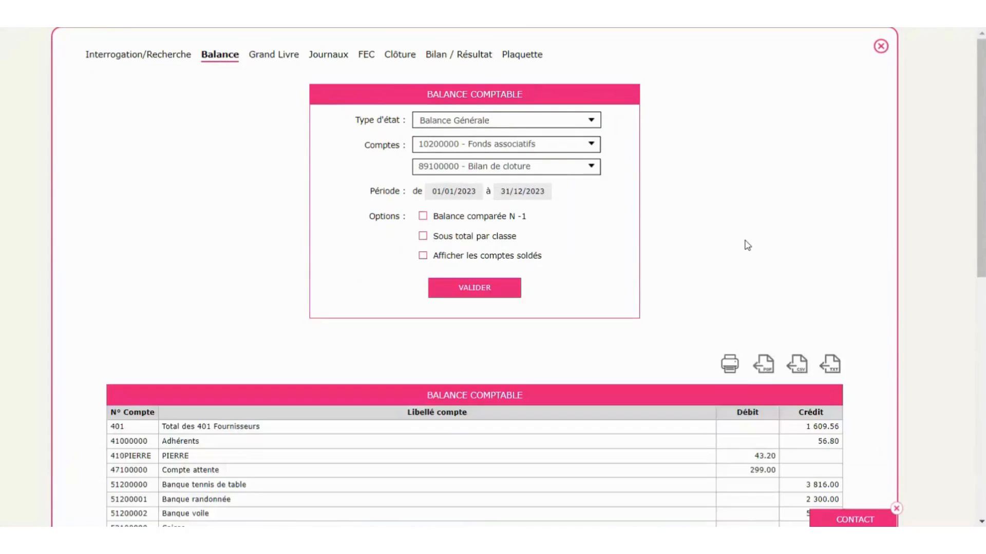
scroll(748, 246, "down", 4)
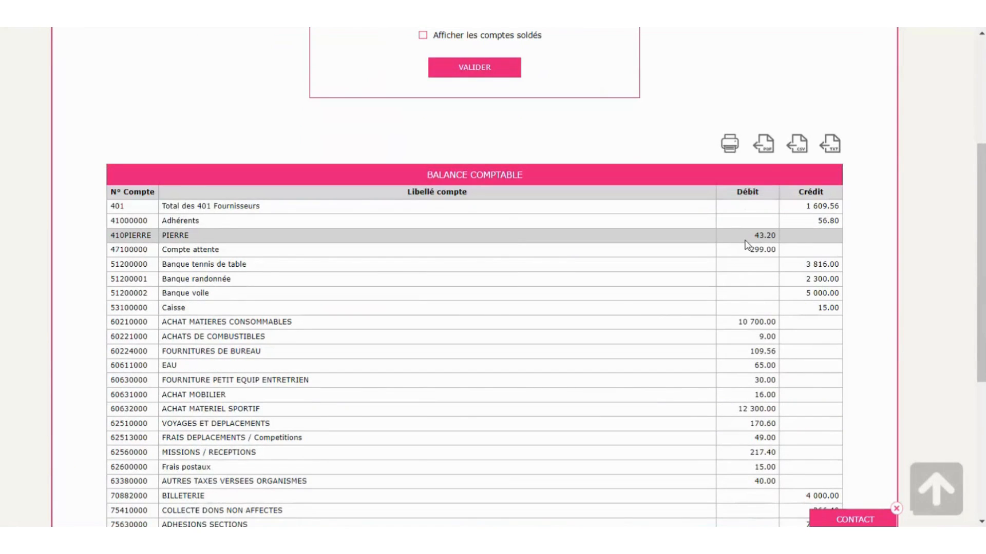
scroll(748, 246, "down", 5)
scroll(747, 246, "up", 5)
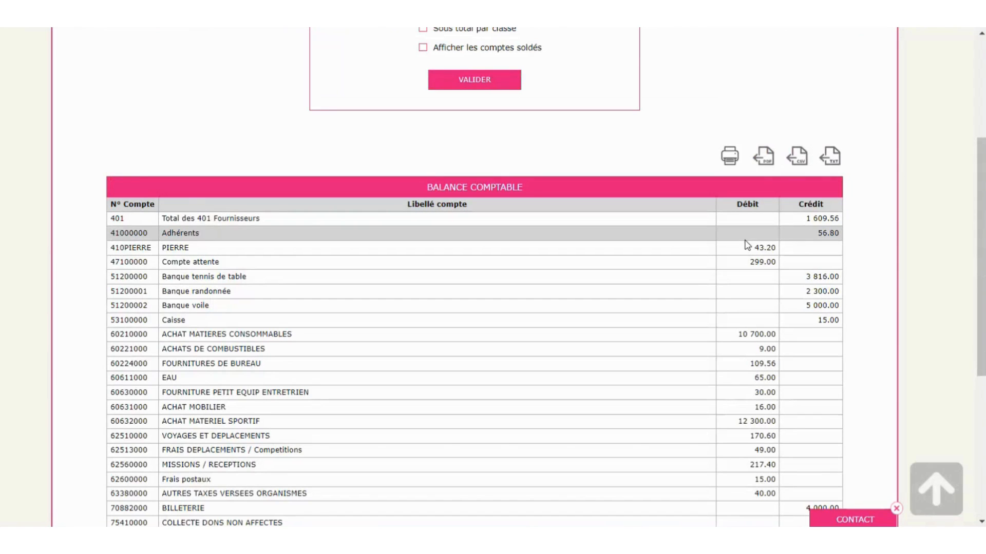
scroll(765, 174, "up", 4)
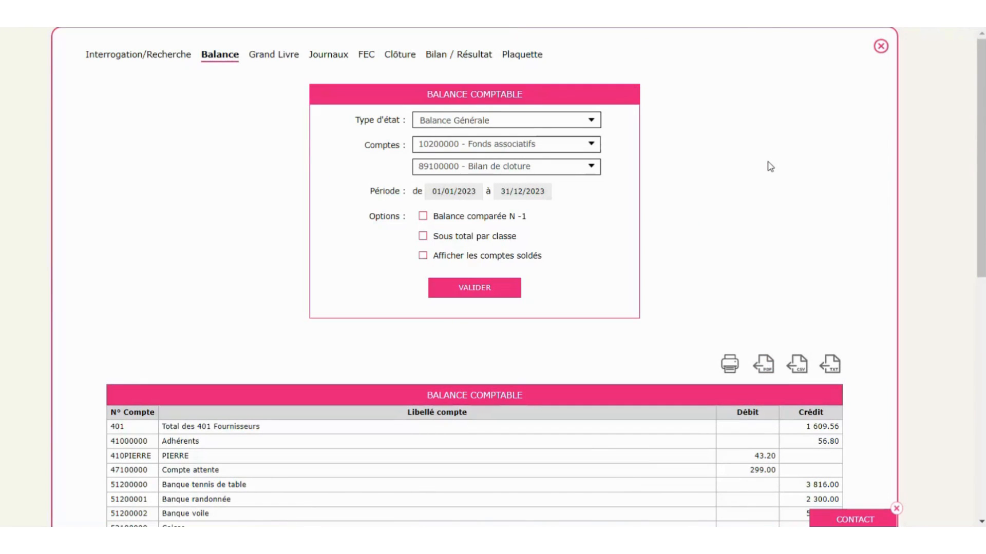
scroll(887, 123, "down", 3)
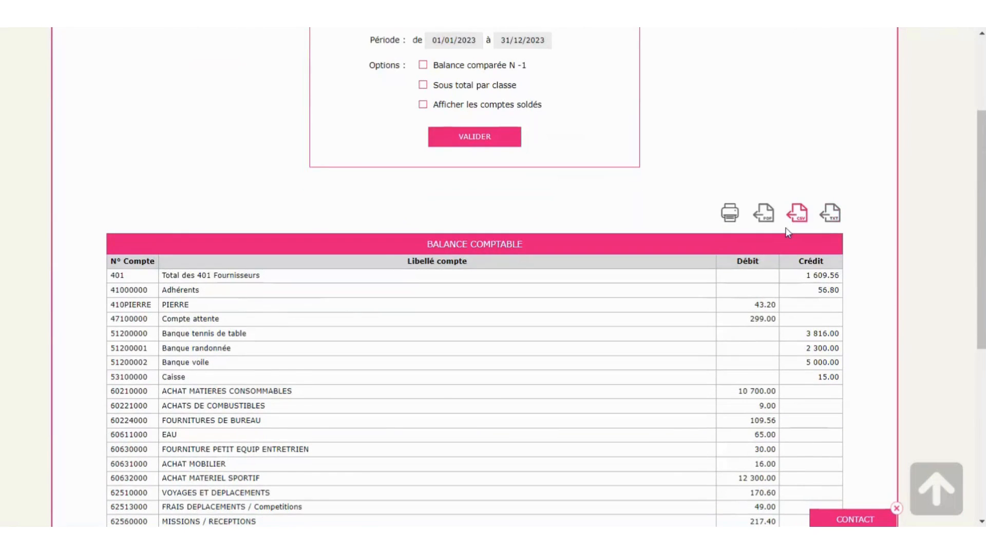
scroll(787, 233, "down", 3)
scroll(787, 232, "up", 6)
scroll(784, 231, "down", 3)
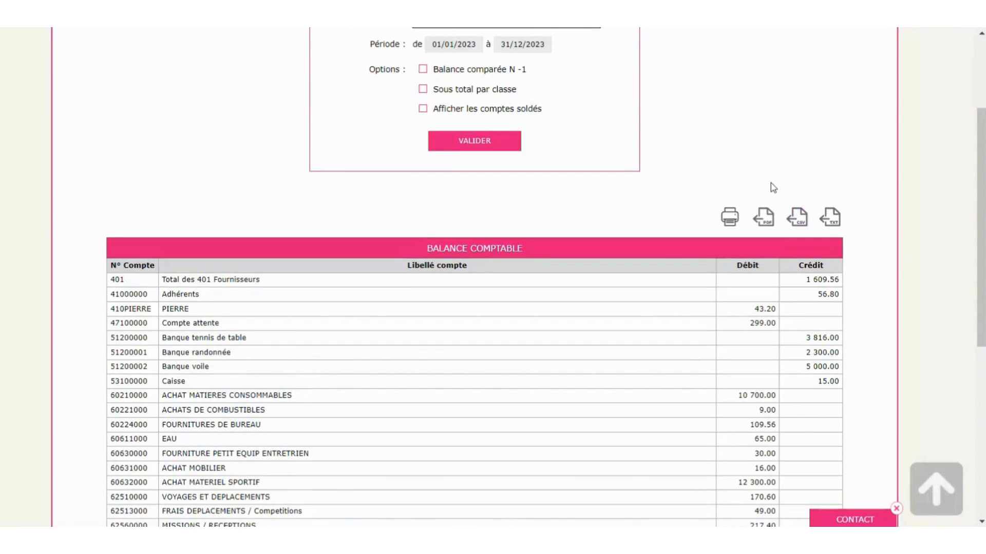
scroll(775, 183, "up", 2)
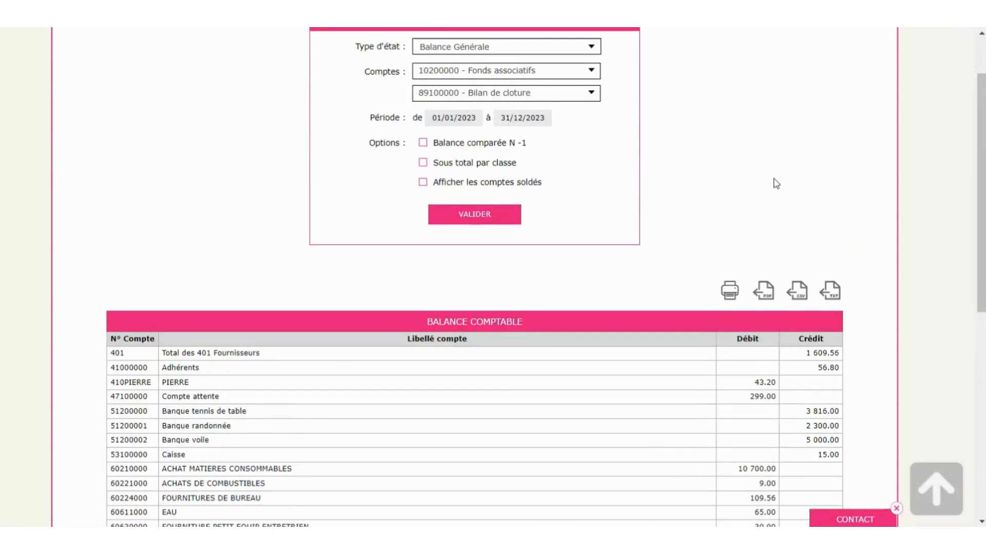
scroll(776, 184, "up", 2)
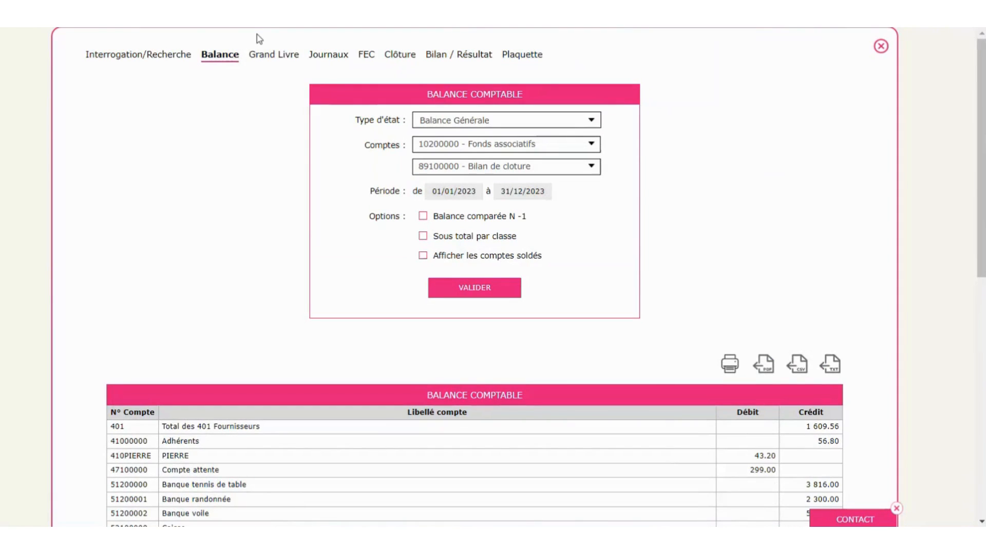
left_click(272, 55)
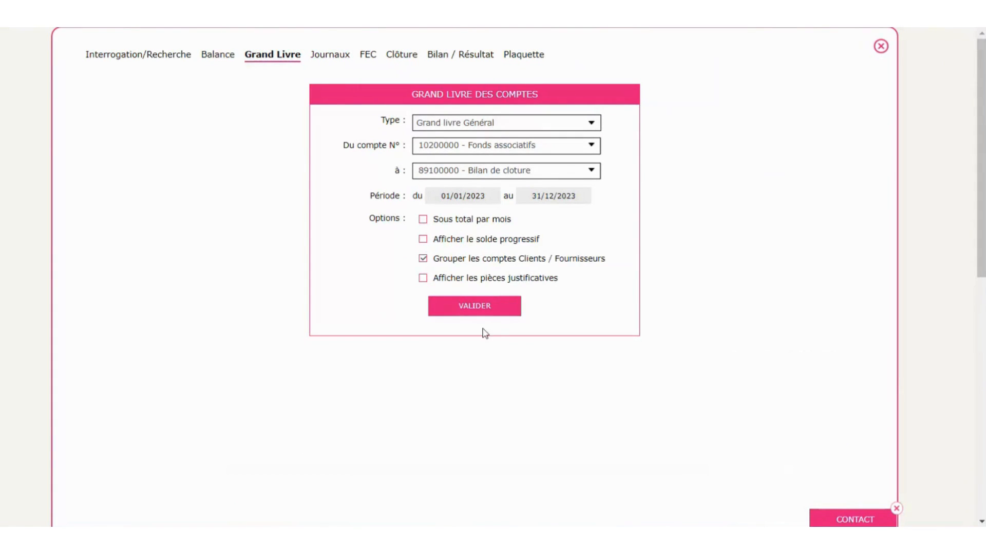
- Generate and review the 2023 Grand Livre for accounts 10200000 to 89100000
left_click(471, 308)
scroll(913, 280, "down", 15)
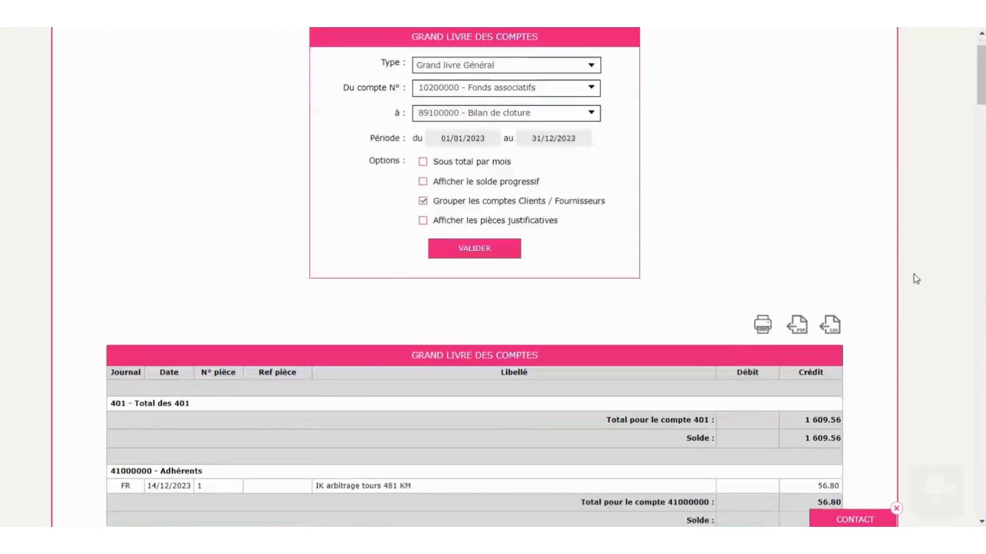
scroll(888, 275, "up", 12)
scroll(892, 277, "up", 3)
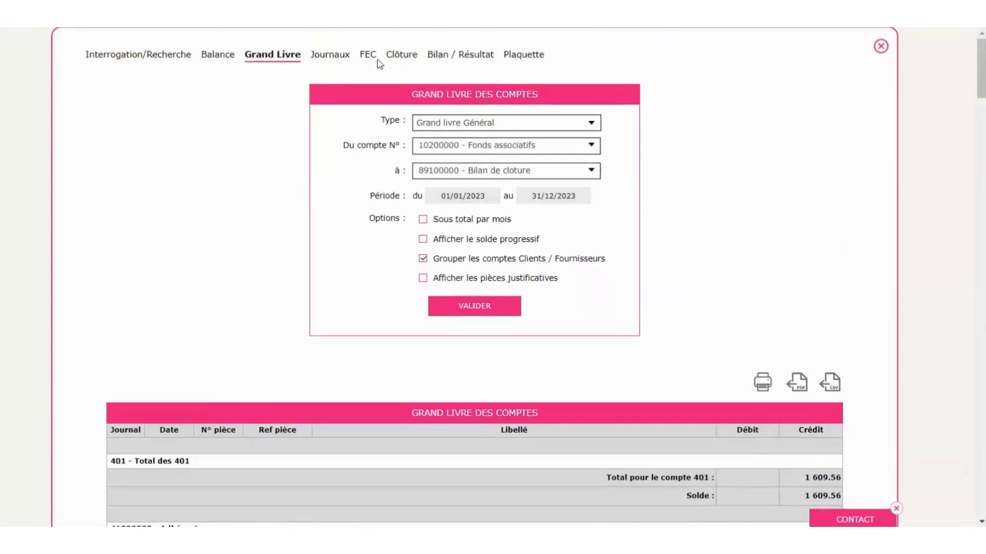
- Produce the Bilan association balance sheet for 2023, then close the reports window
left_click(461, 63)
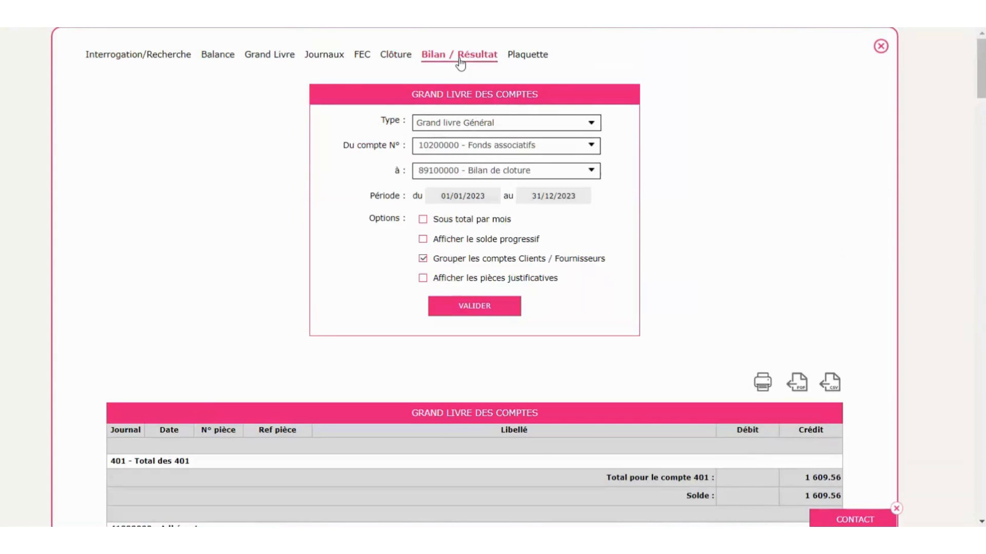
left_click(501, 136)
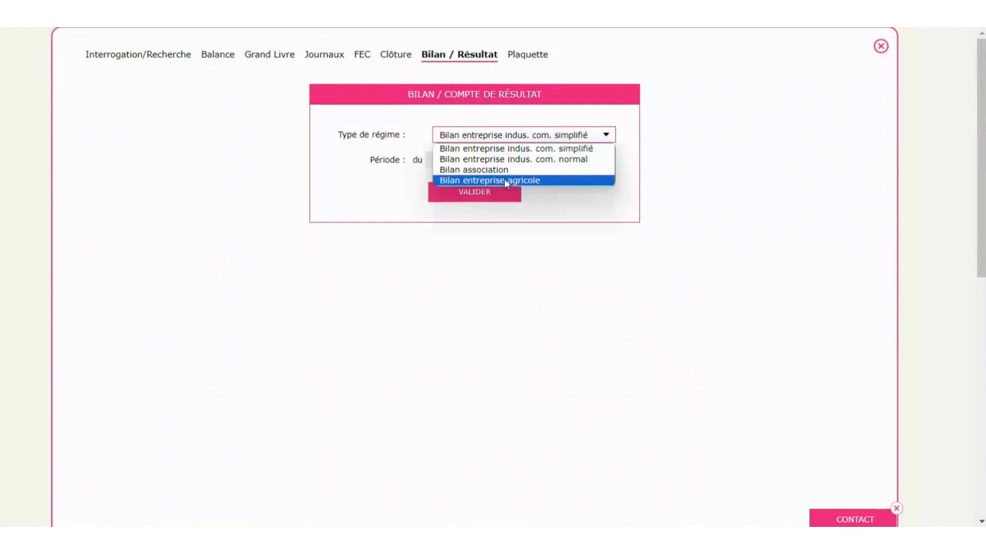
left_click(493, 170)
left_click(470, 241)
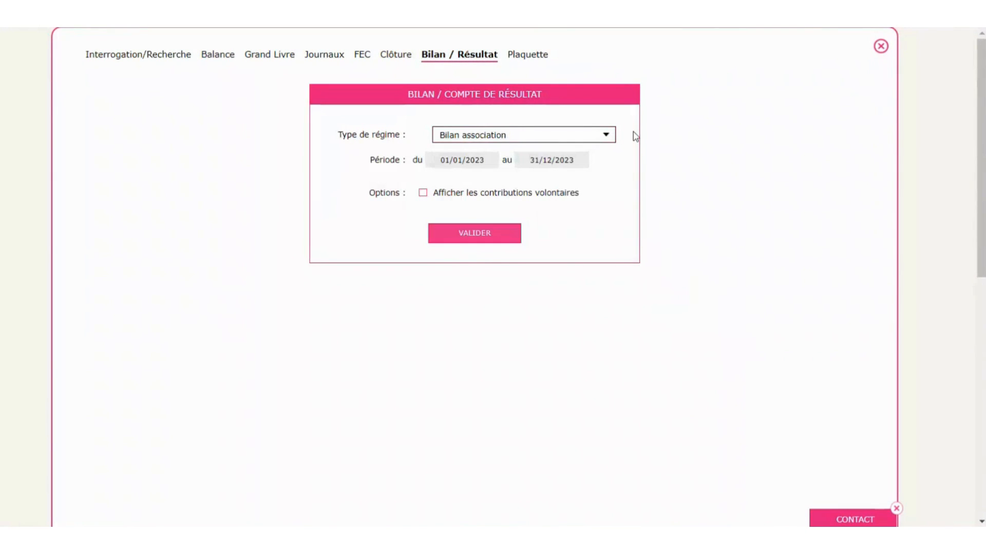
scroll(674, 214, "down", 4)
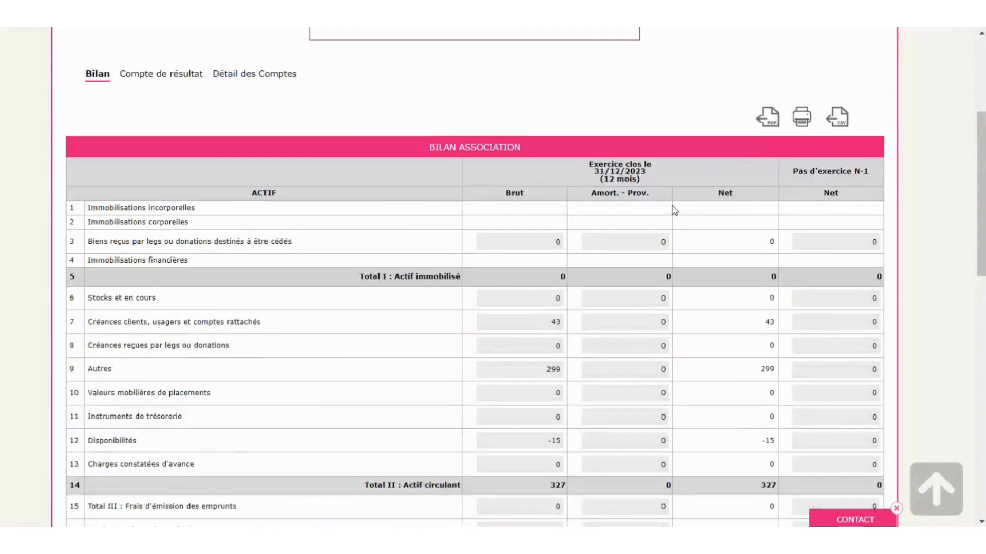
scroll(671, 209, "up", 5)
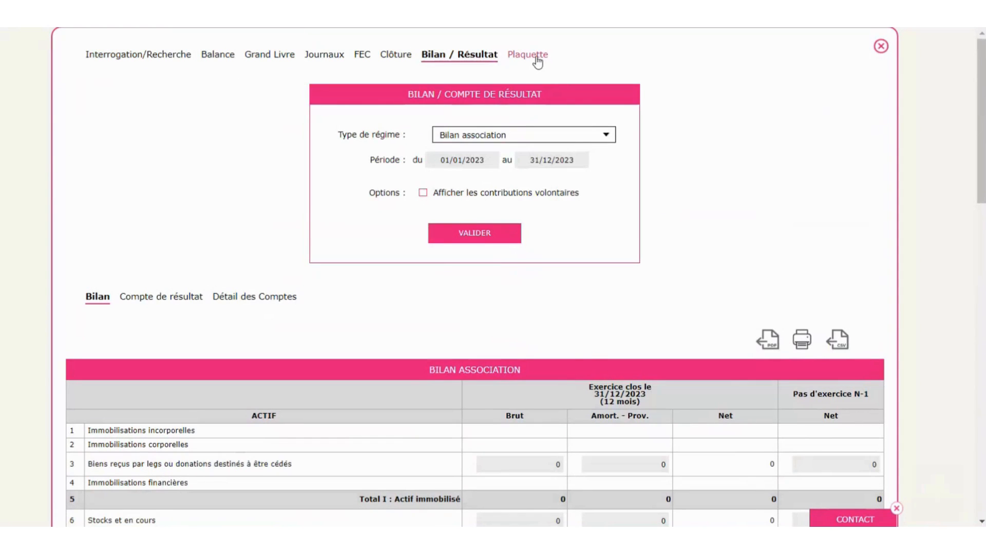
left_click(881, 47)
left_click(254, 327)
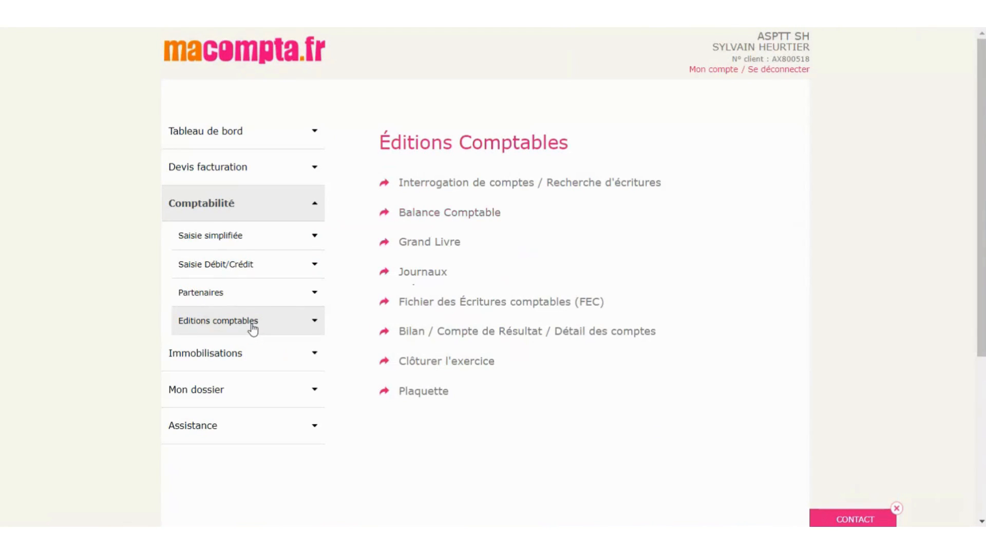
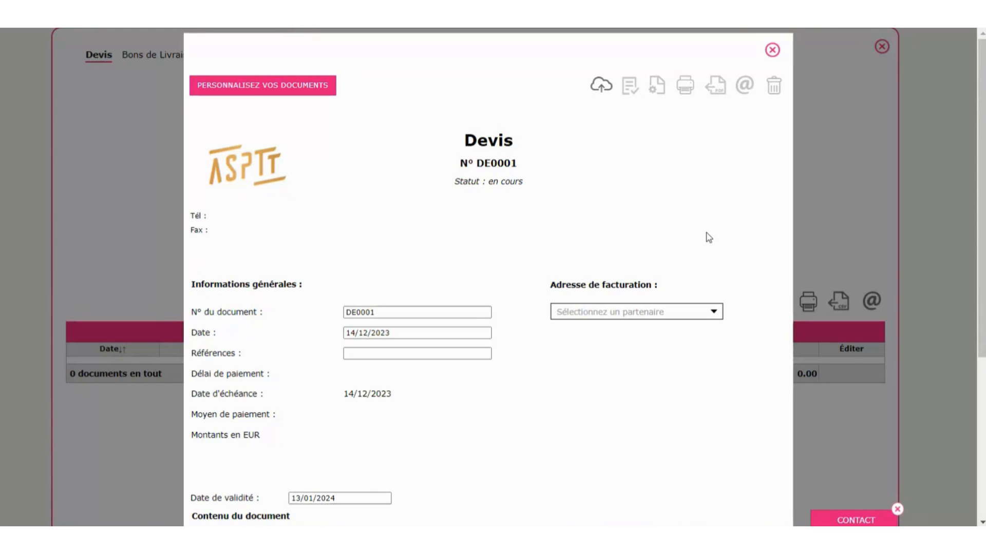
- Open document customisation for all quotes and preview the Modèle 2 layout at full size
left_click(290, 88)
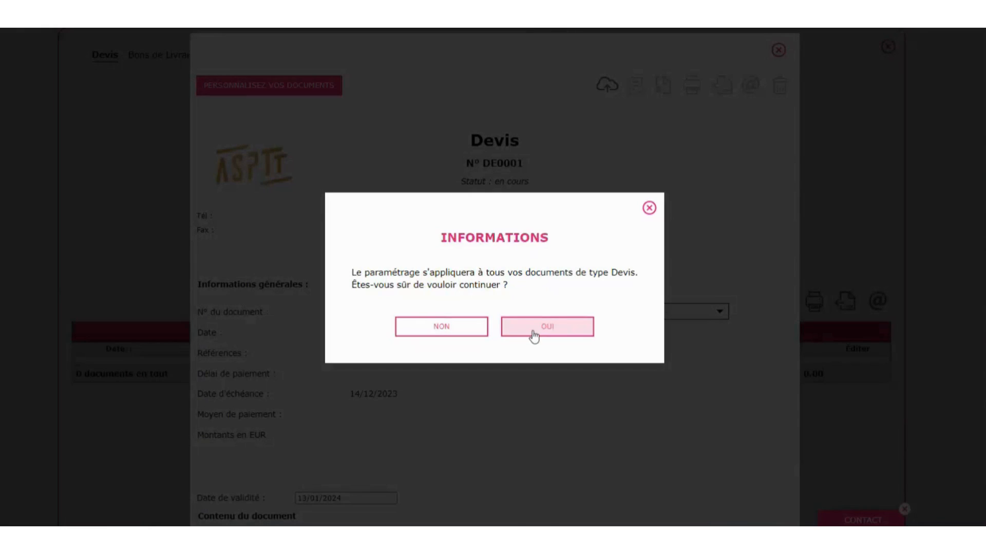
left_click(533, 335)
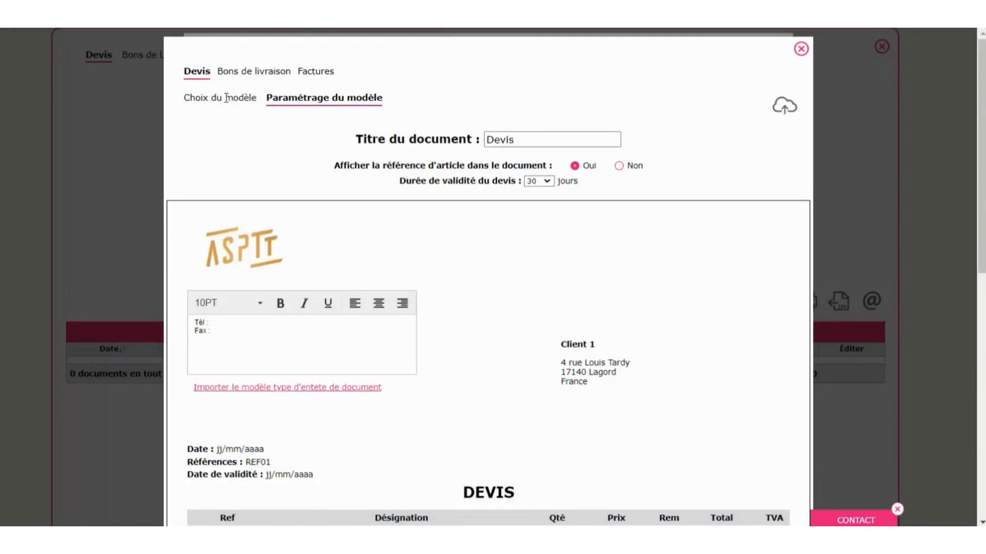
left_click(226, 98)
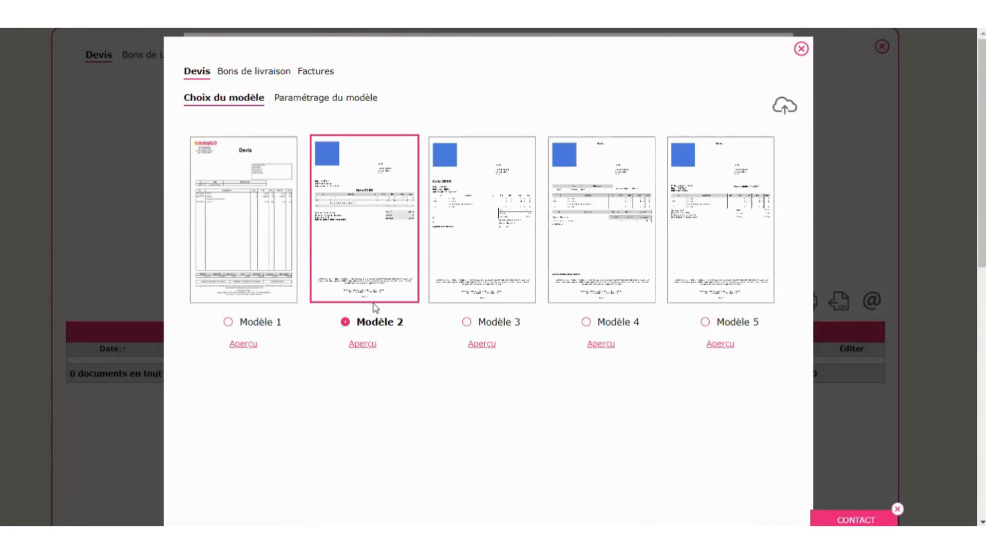
left_click(363, 345)
scroll(601, 339, "down", 7)
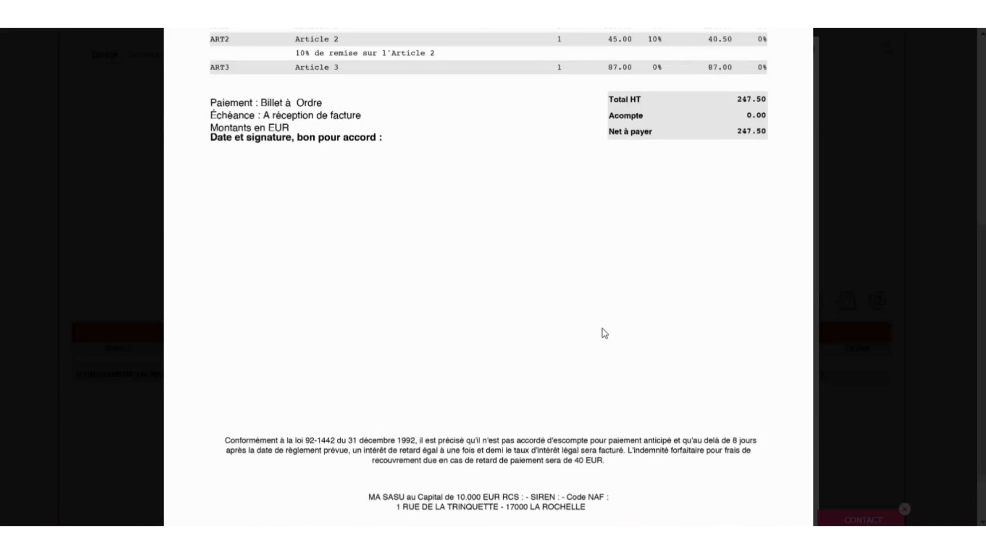
scroll(604, 334, "up", 7)
left_click(798, 68)
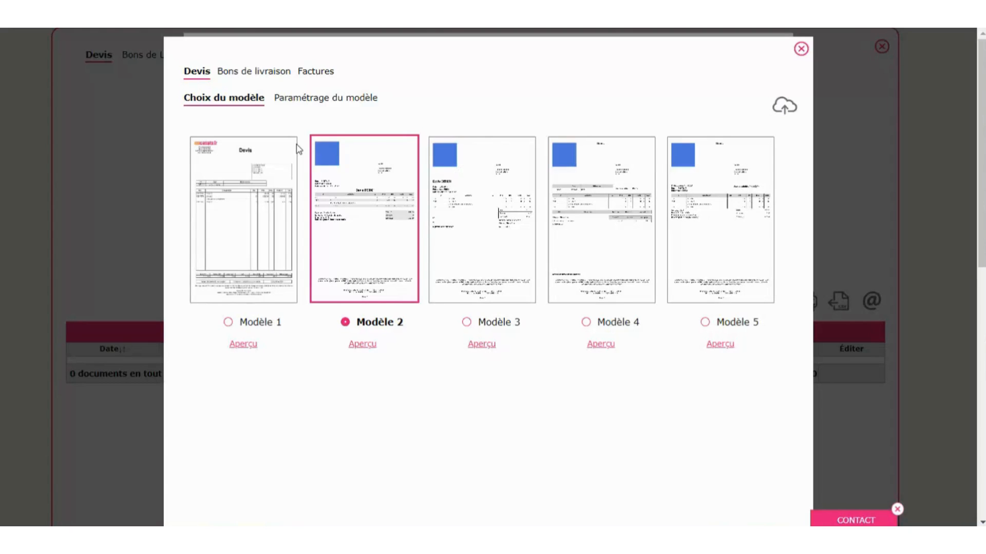
- In the Devis template settings, reload the standard header and footer texts and edit the Fax line
left_click(322, 101)
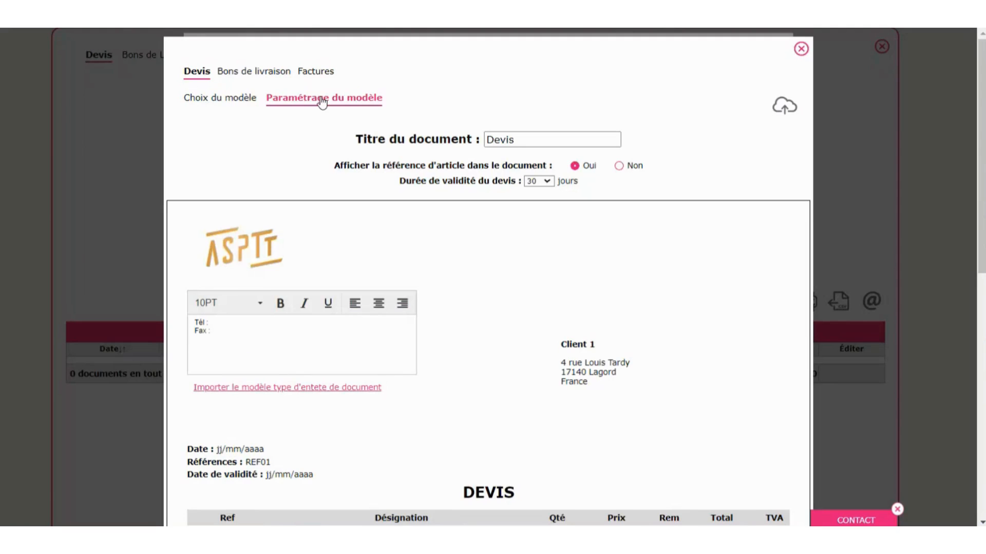
left_click(534, 140)
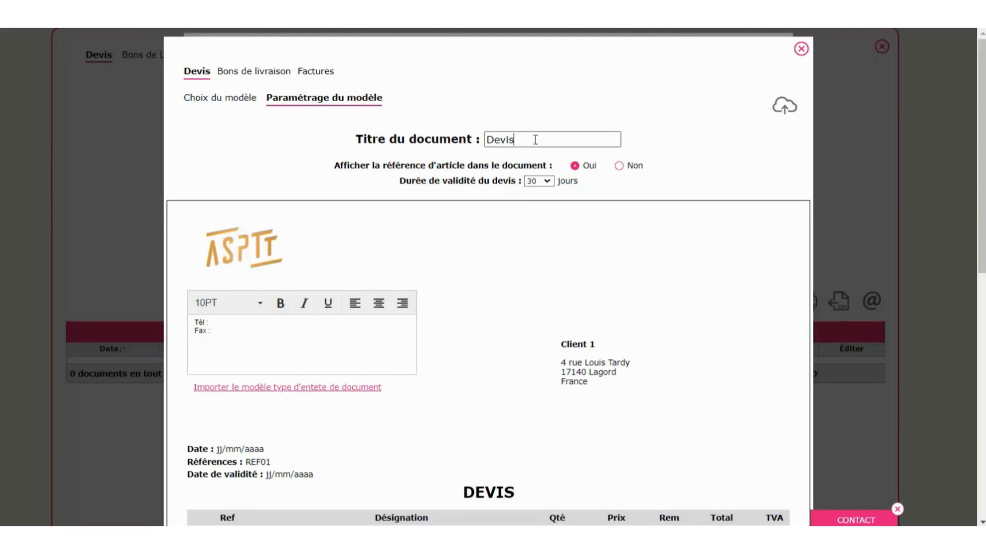
left_click(334, 388)
left_click(270, 334)
type("vsg dsg vsdg")
scroll(411, 342, "down", 10)
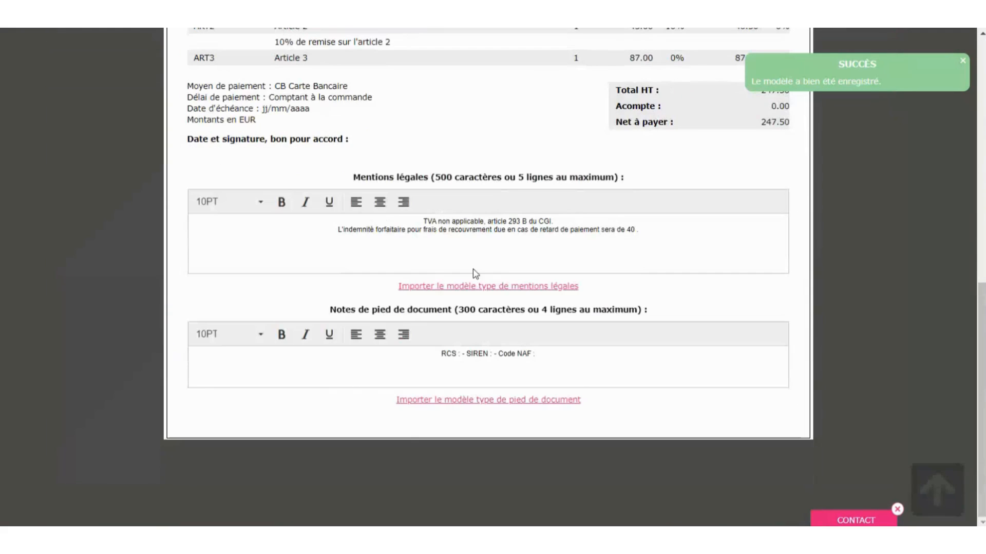
left_click(608, 246)
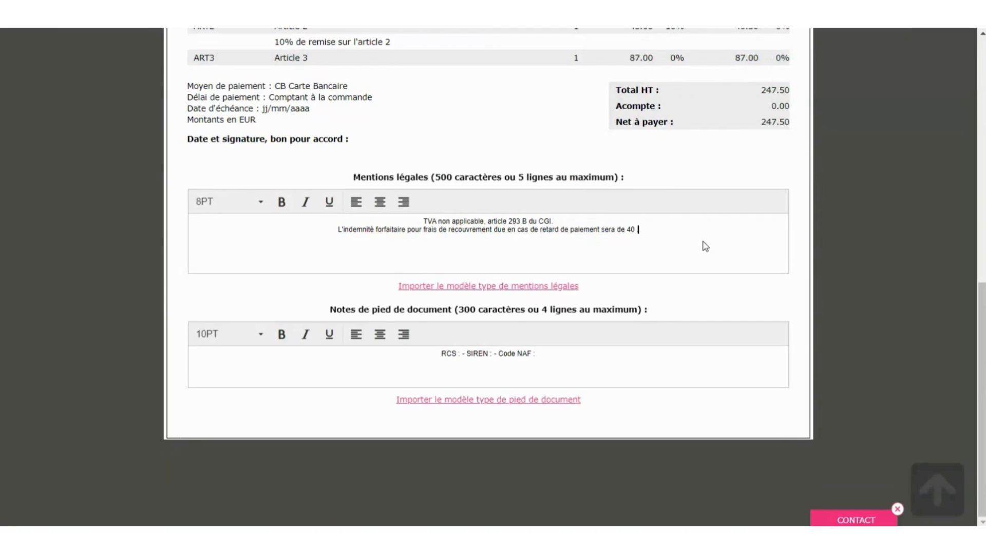
left_click(470, 401)
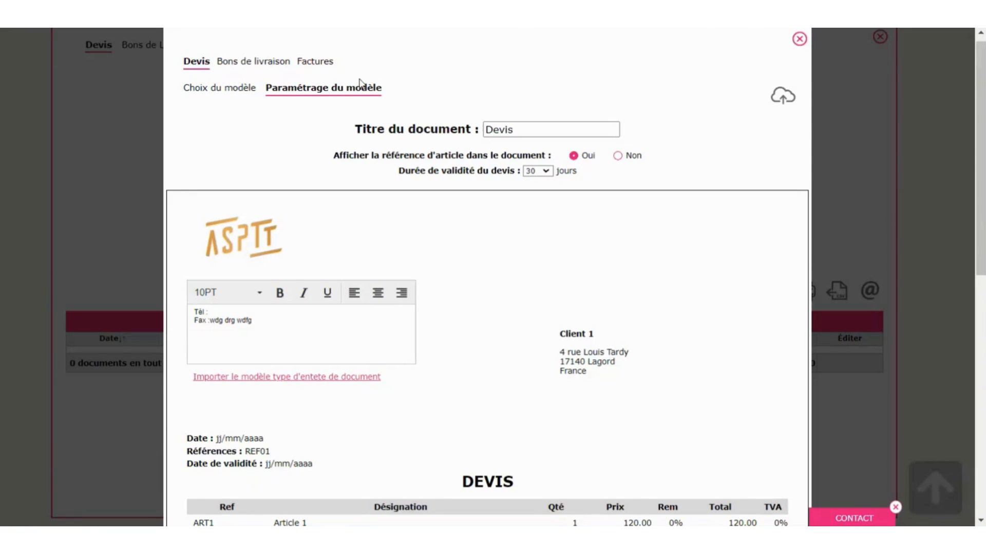
- Check the invoice template's APPEL DE COTISATIONS document title, then close the settings window
left_click(317, 67)
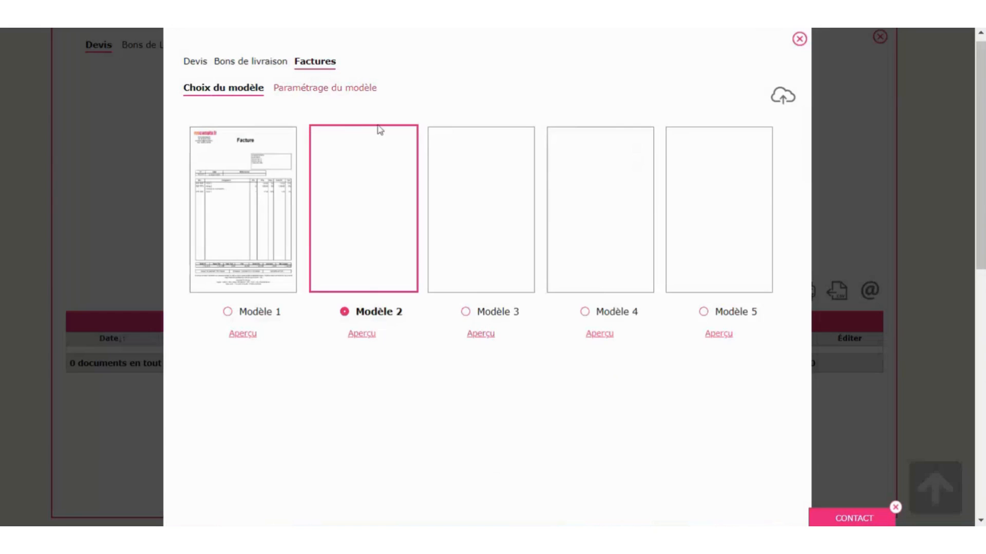
left_click(338, 95)
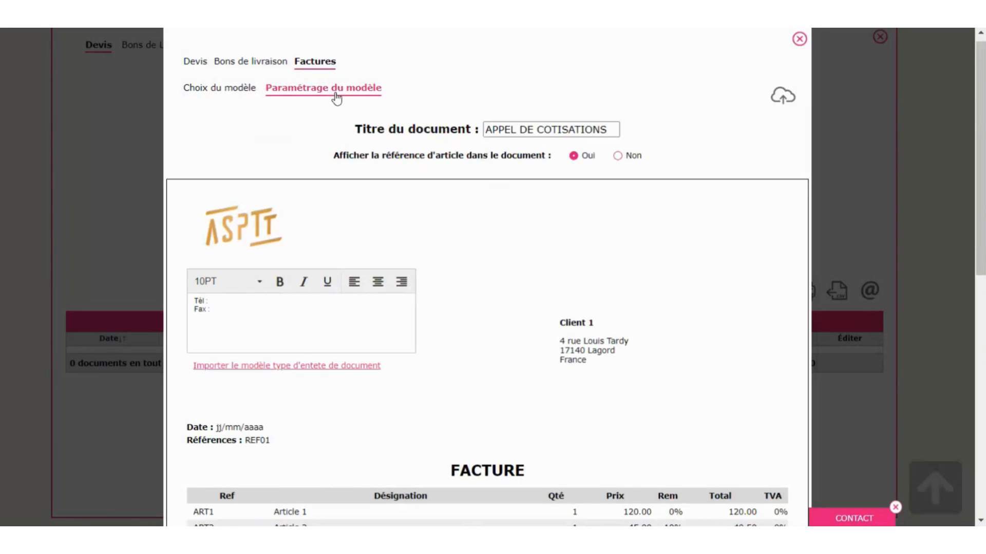
left_click(610, 131)
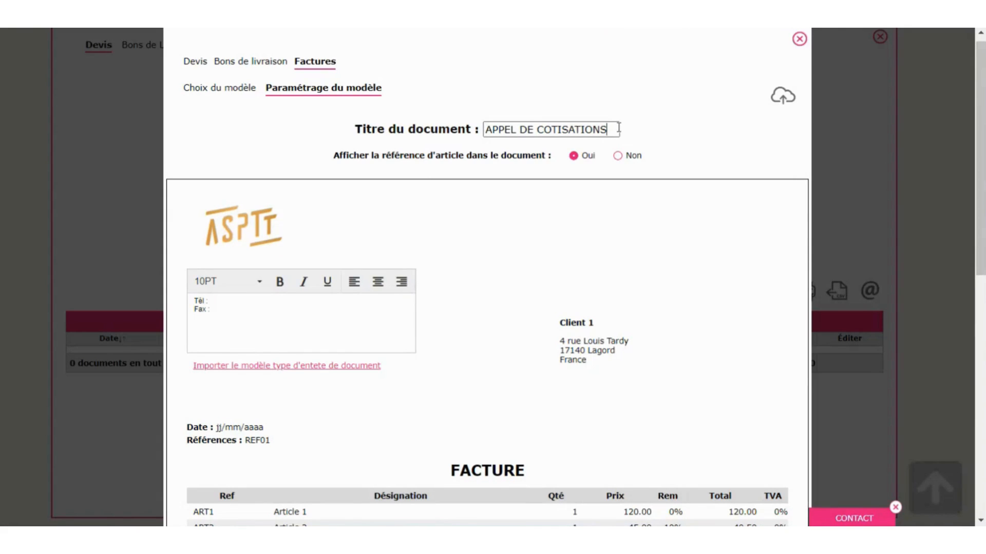
left_click(800, 39)
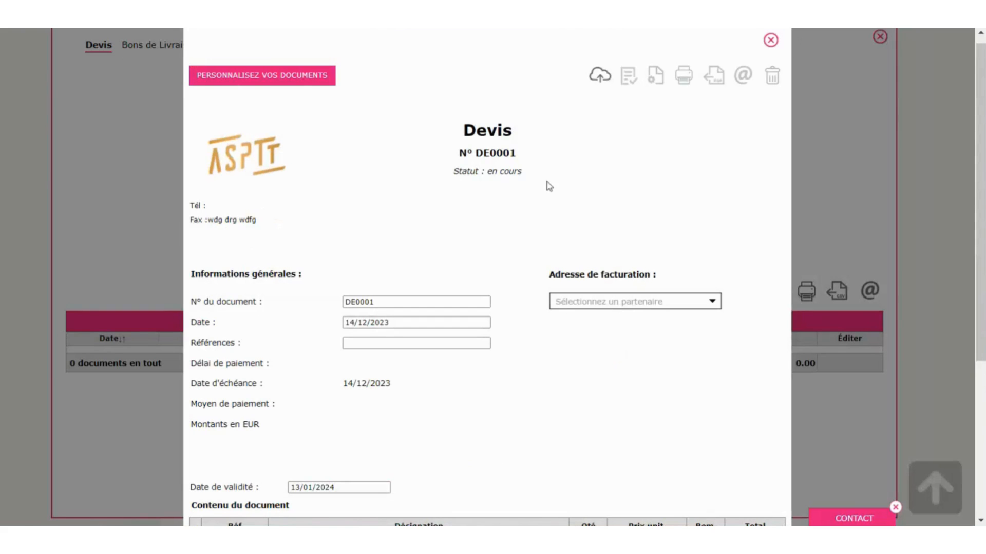
- Close quote DE0001, start a new invoice, and choose to add a new client
left_click(770, 40)
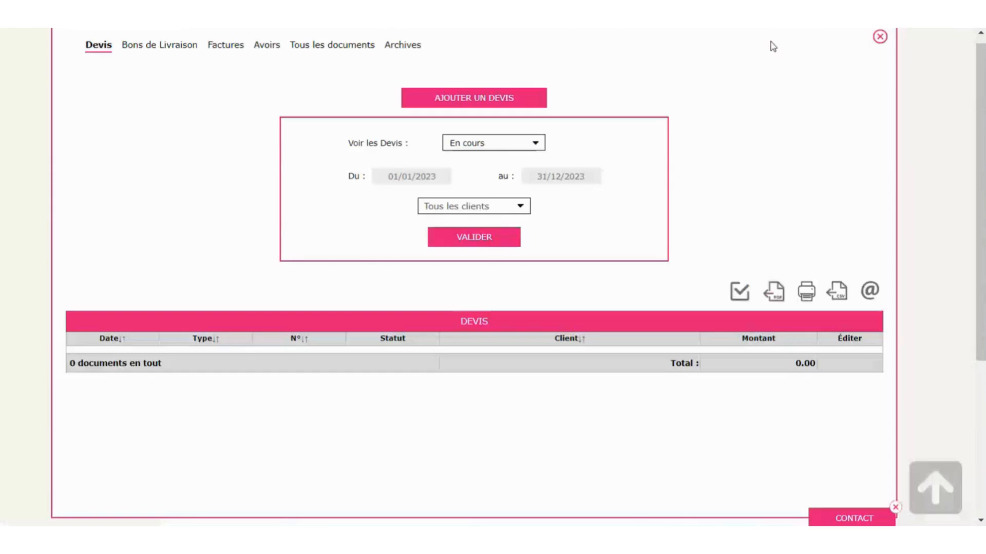
left_click(219, 47)
left_click(482, 98)
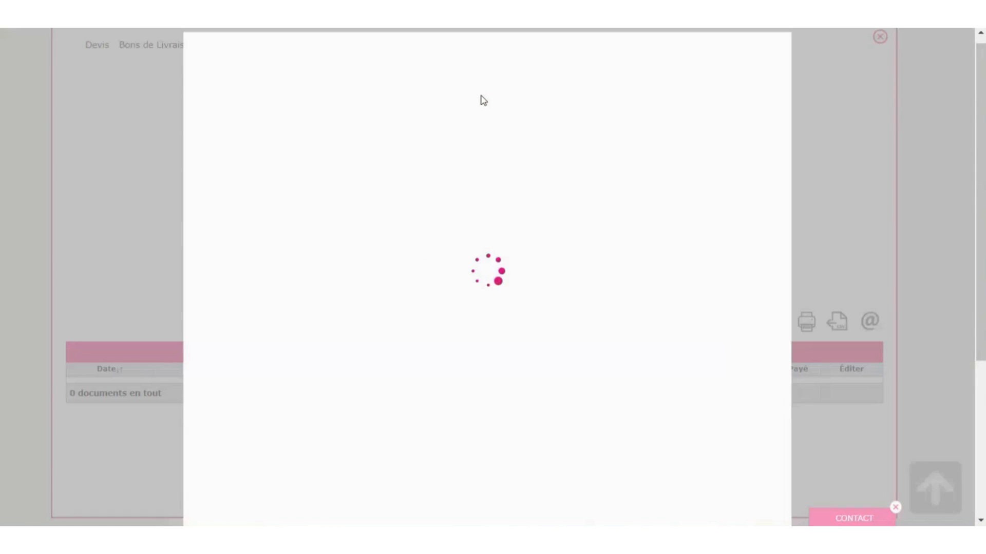
scroll(482, 100, "down", 2)
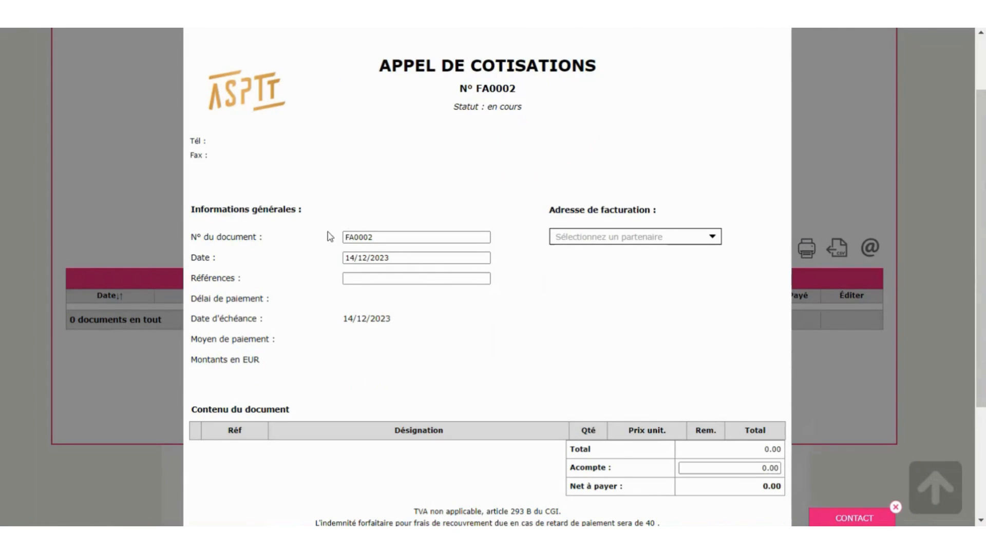
left_click(394, 278)
left_click(605, 240)
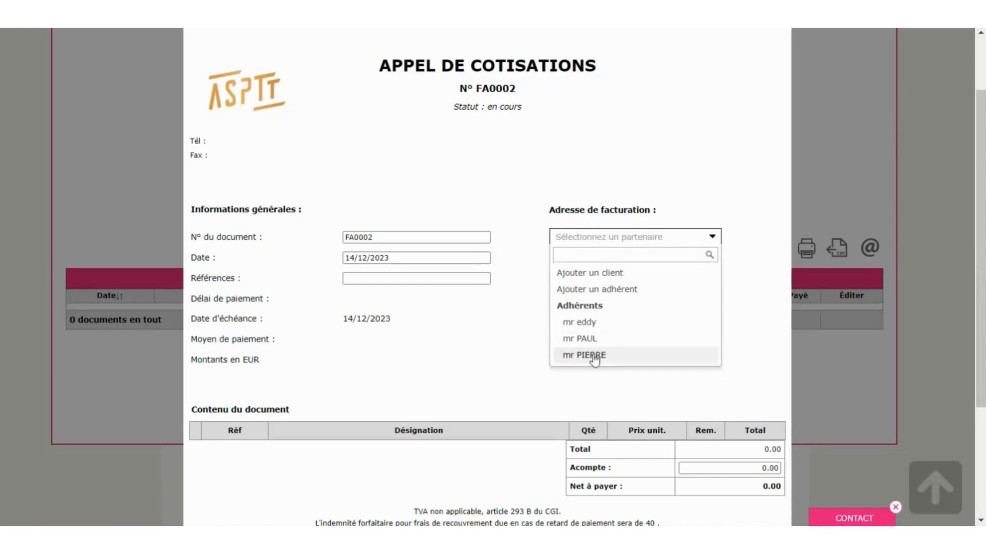
left_click(580, 273)
- Enter the client code and company name intermarché, the client's e-mail, and bank-transfer payment
left_click(450, 243)
type("intermadrché")
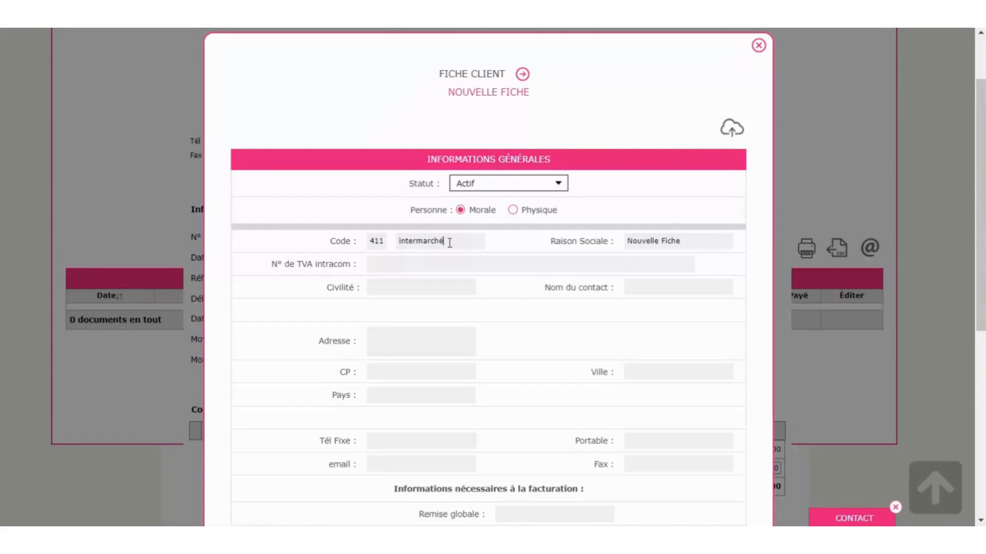
key("Tab")
type("intermarché")
key("Tab")
left_click(399, 464)
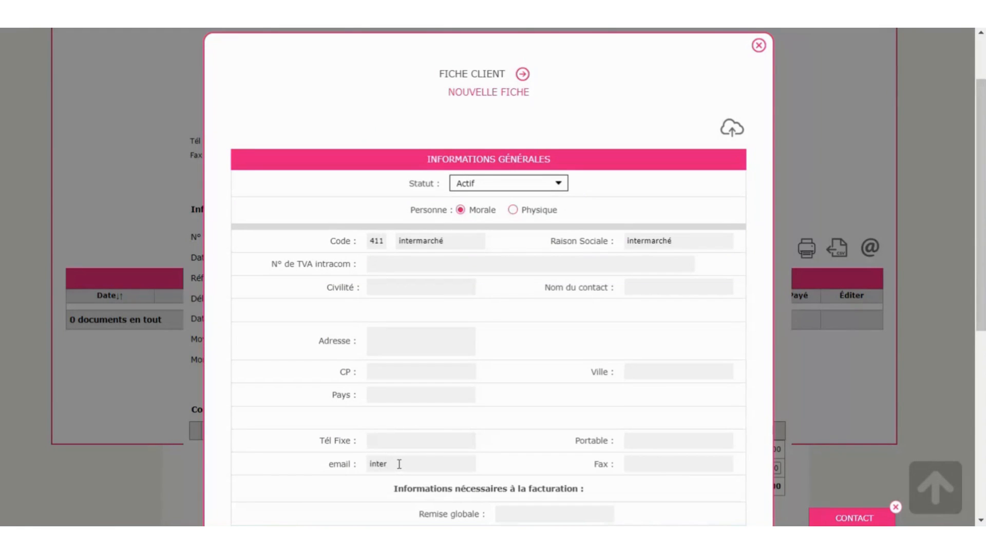
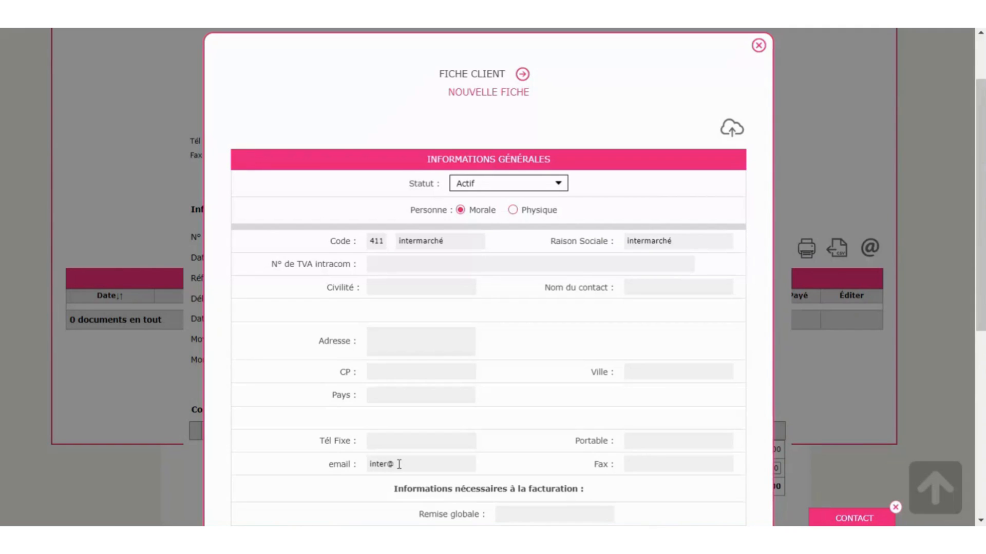
scroll(555, 373, "down", 4)
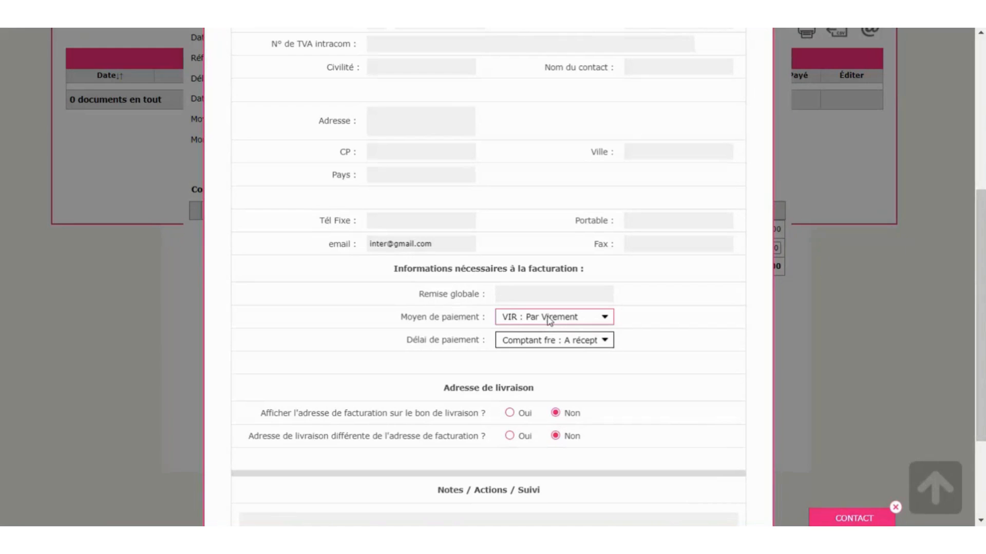
left_click(549, 321)
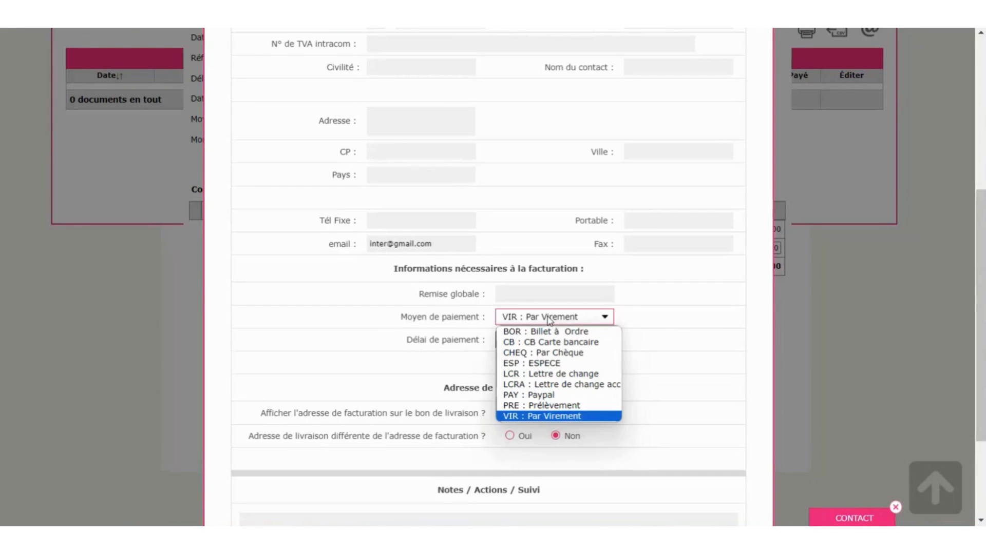
left_click(549, 321)
scroll(583, 438, "down", 3)
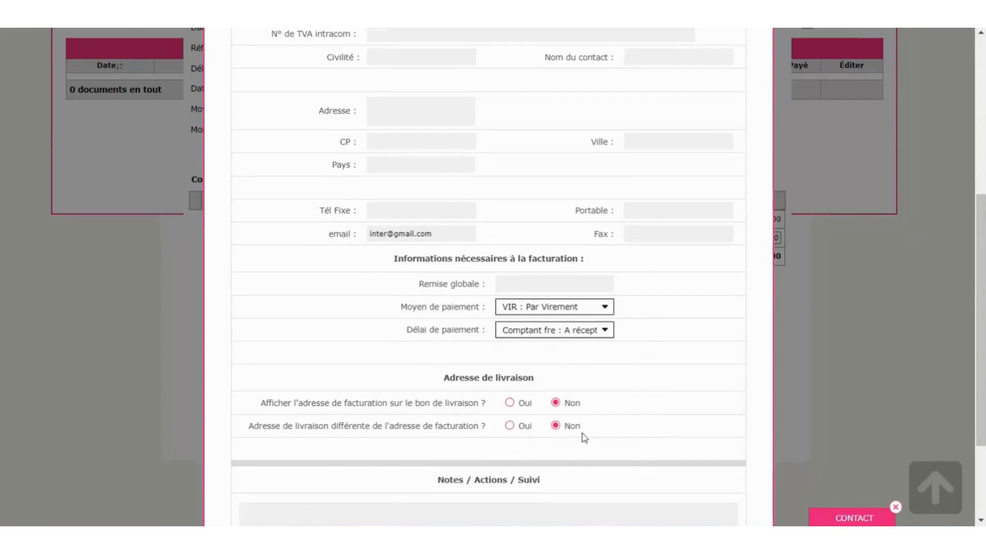
- Save the client after replacing the accented é in its code with e, creating the invoice
left_click(438, 417)
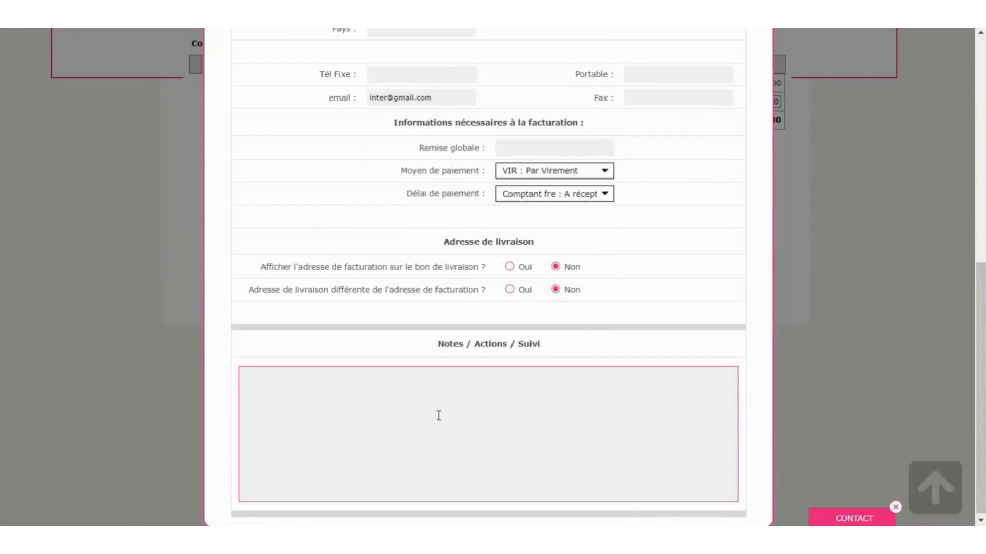
scroll(510, 392, "up", 9)
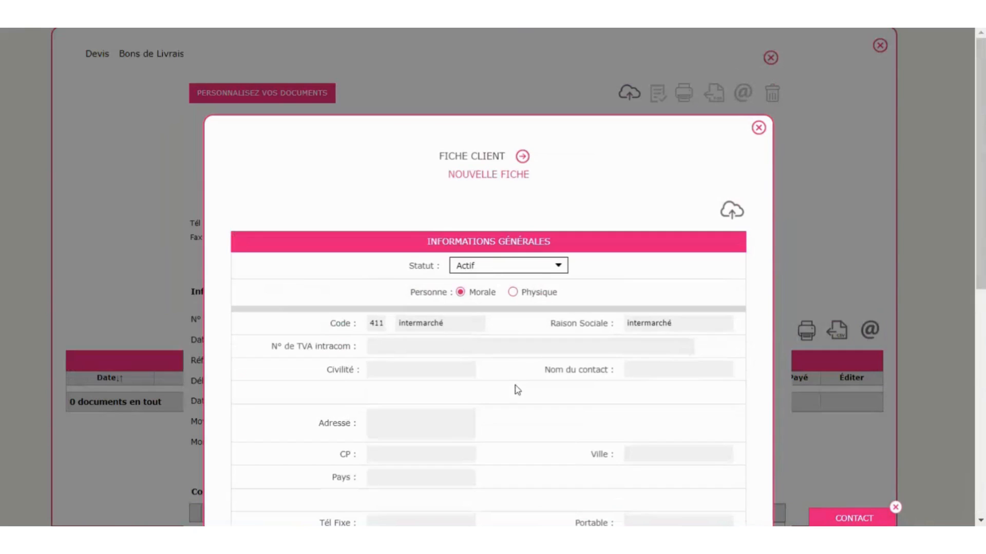
left_click(730, 215)
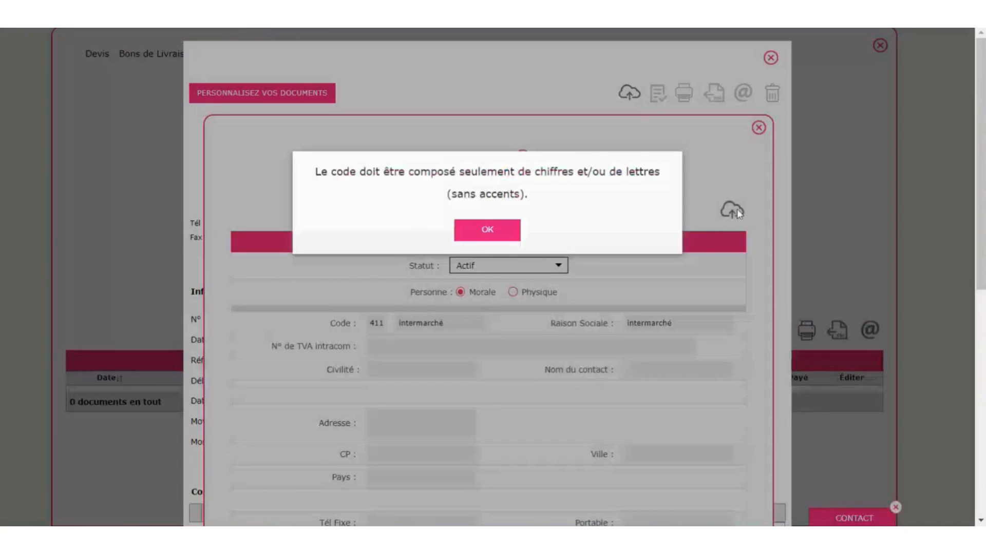
left_click(484, 235)
left_click(460, 318)
key("BackSpace")
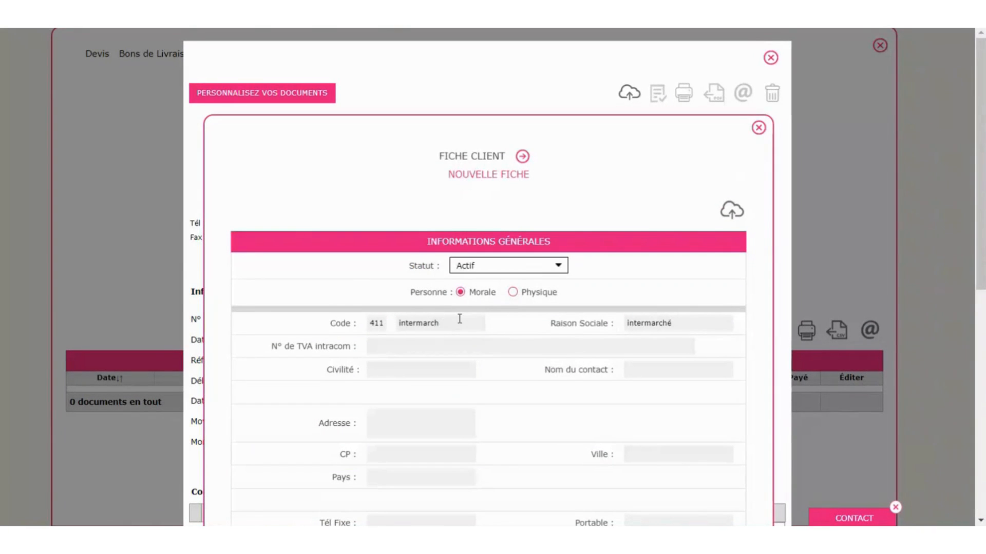
type("e")
left_click(735, 213)
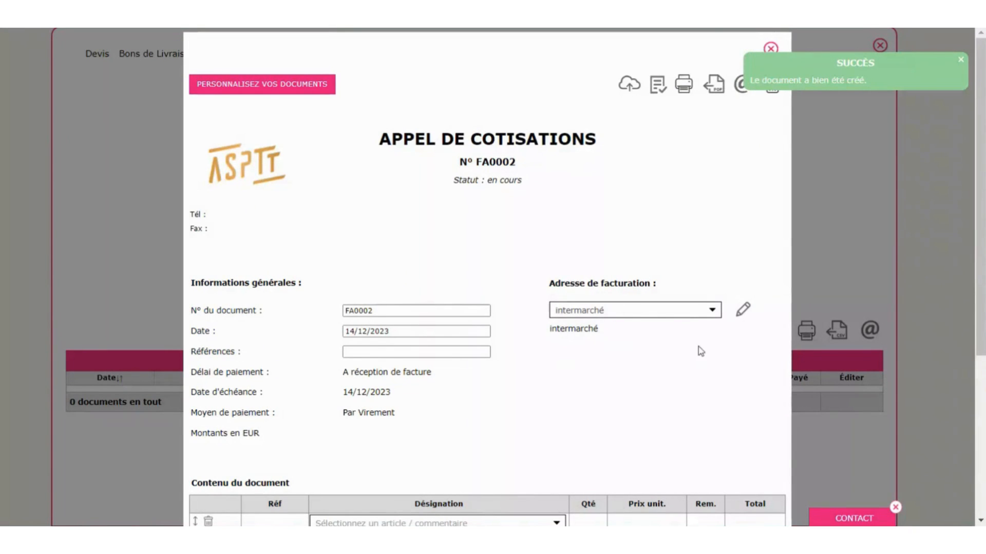
- Edit intermarché's client record from the invoice, entering street, postcode and town, then save and close
left_click(743, 312)
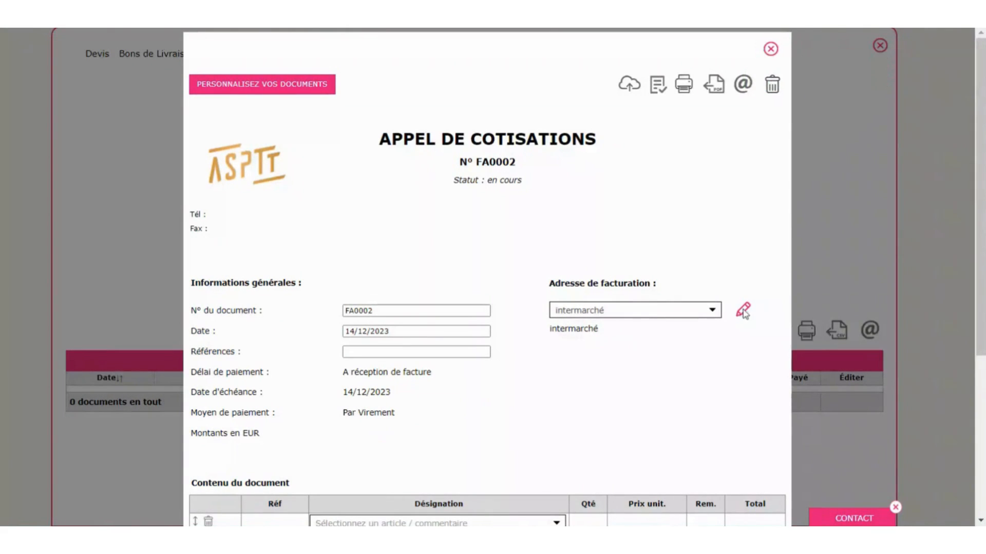
left_click(389, 346)
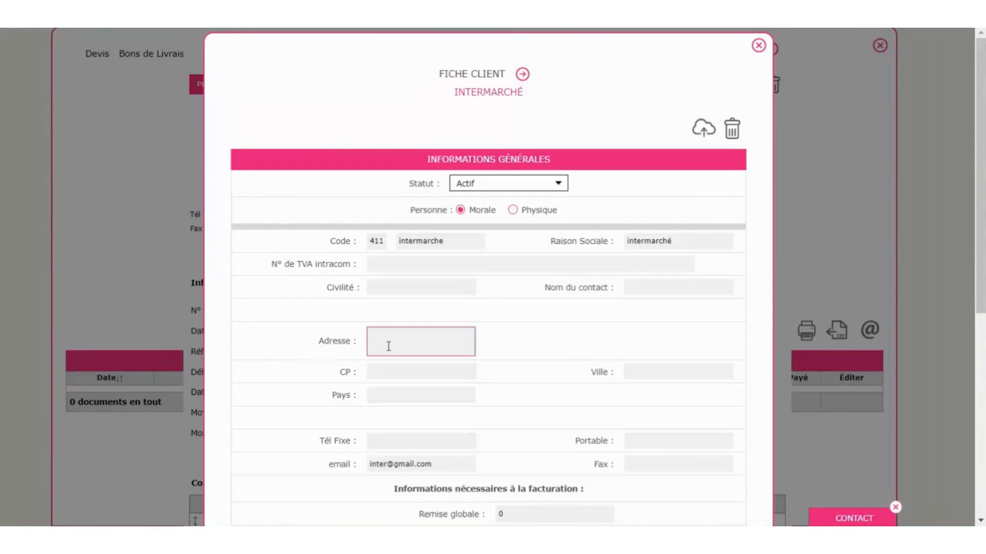
type("2 r")
key("BackSpace")
key("Tab")
type("17000")
key("Tab")
type("La rochelle")
key("Tab")
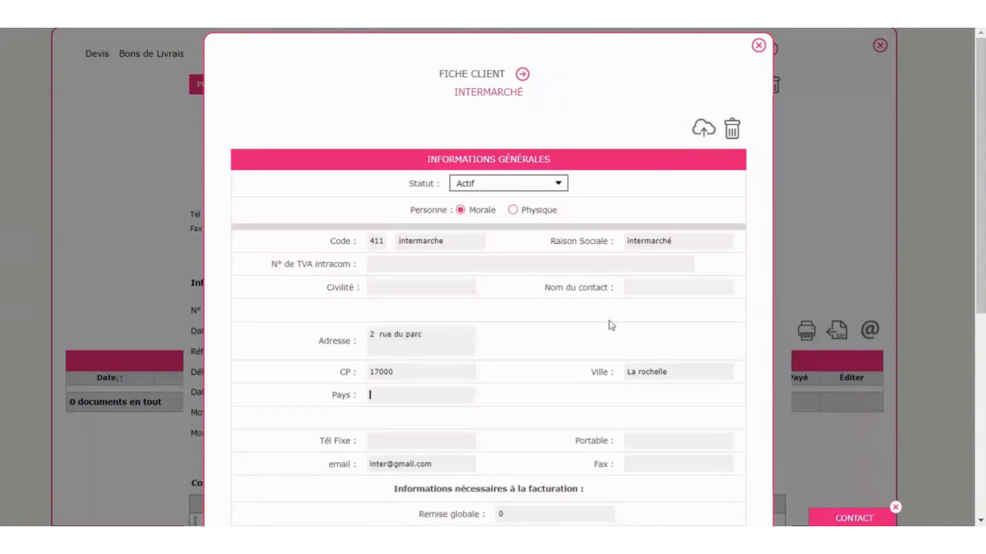
left_click(701, 129)
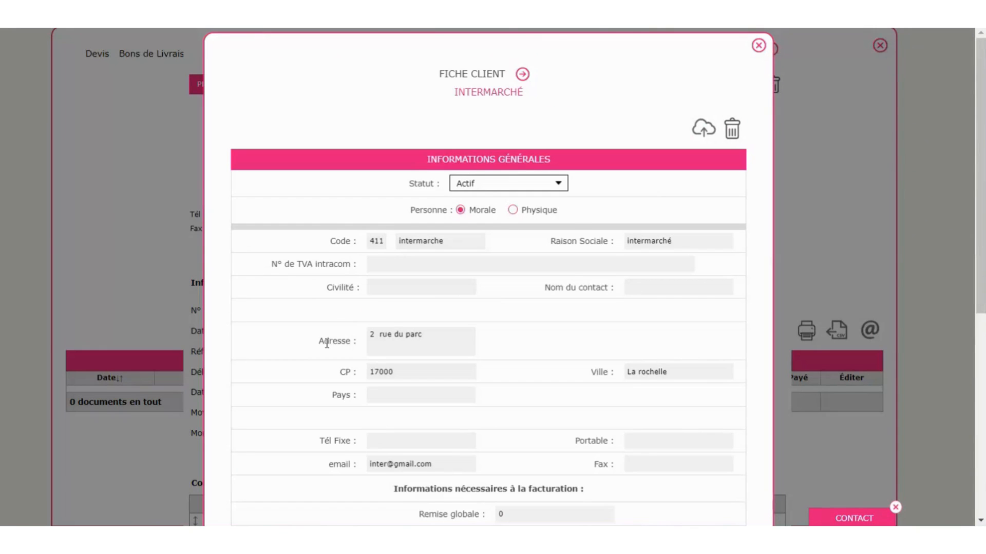
left_click(759, 45)
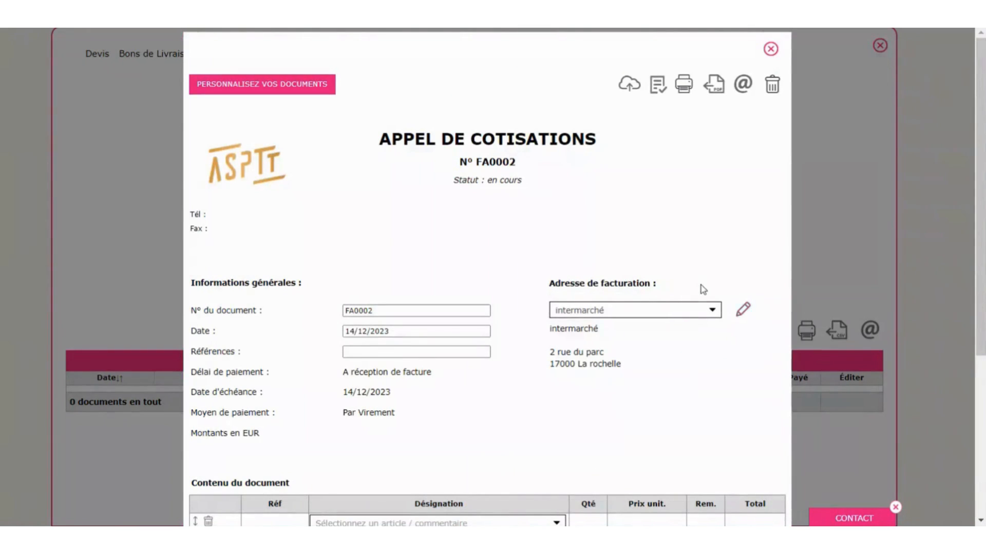
- Set the first invoice line to article TT03 Cotisation Annuelle
scroll(700, 284, "down", 3)
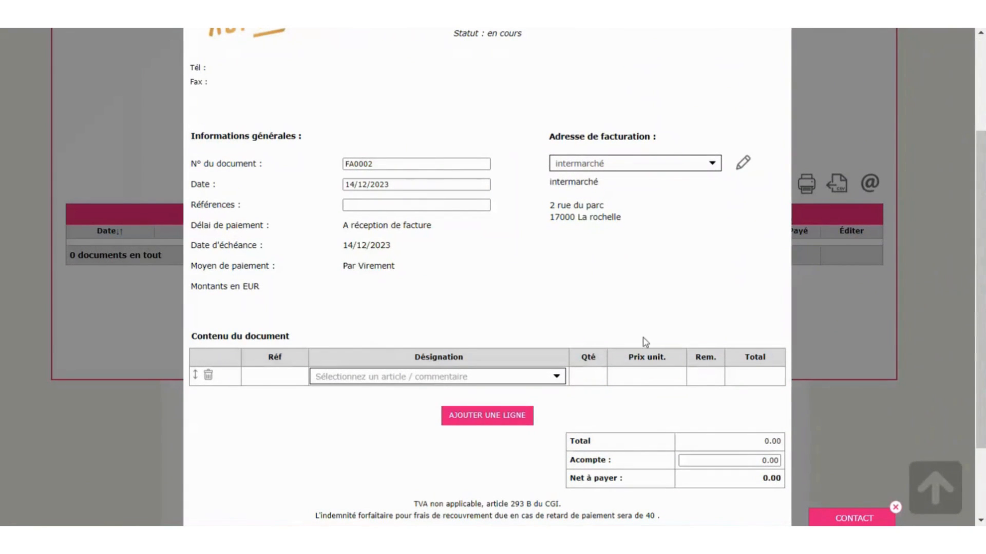
left_click(384, 380)
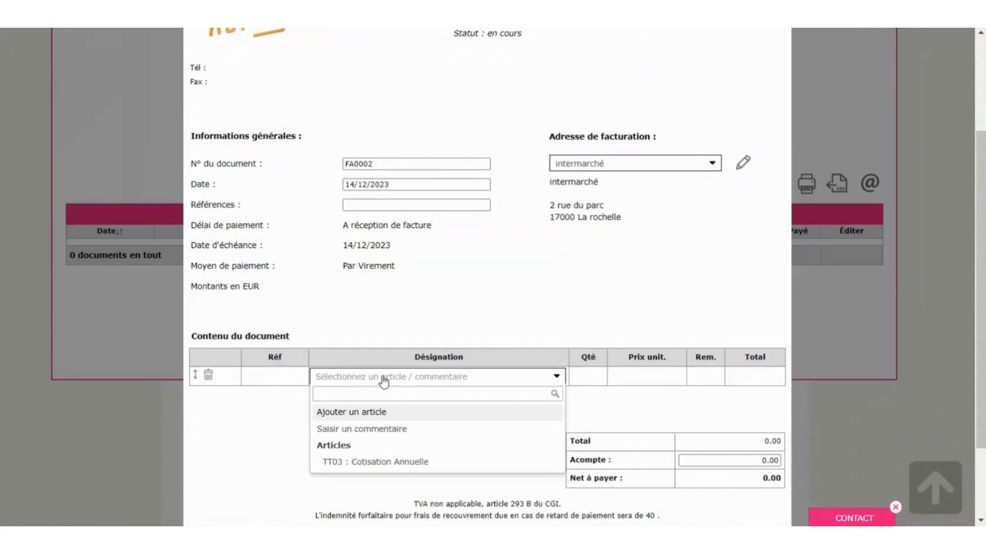
left_click(401, 463)
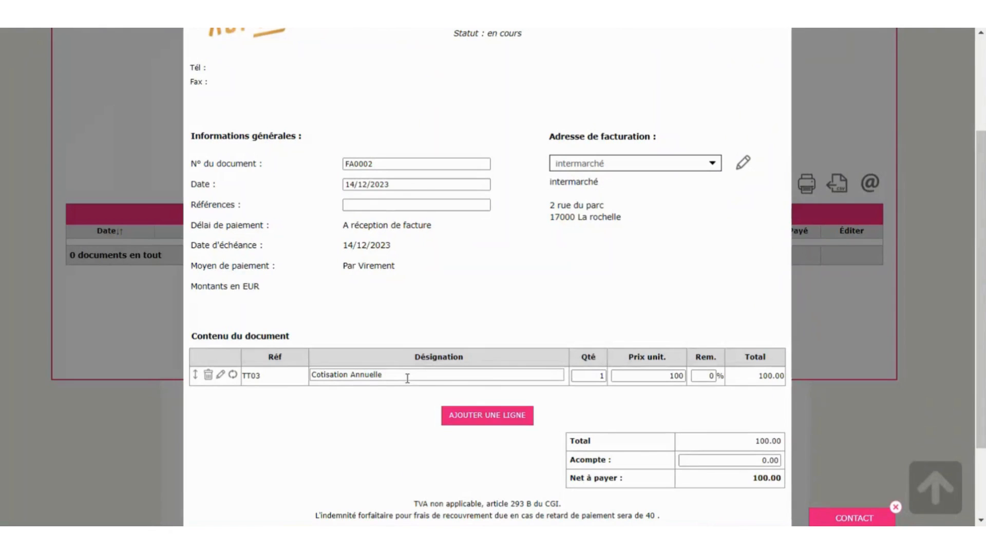
- Add a second line with new article voile, 'cotisation annuelle voile stage', PART ADHERENTS /STAGES, price 250
left_click(508, 416)
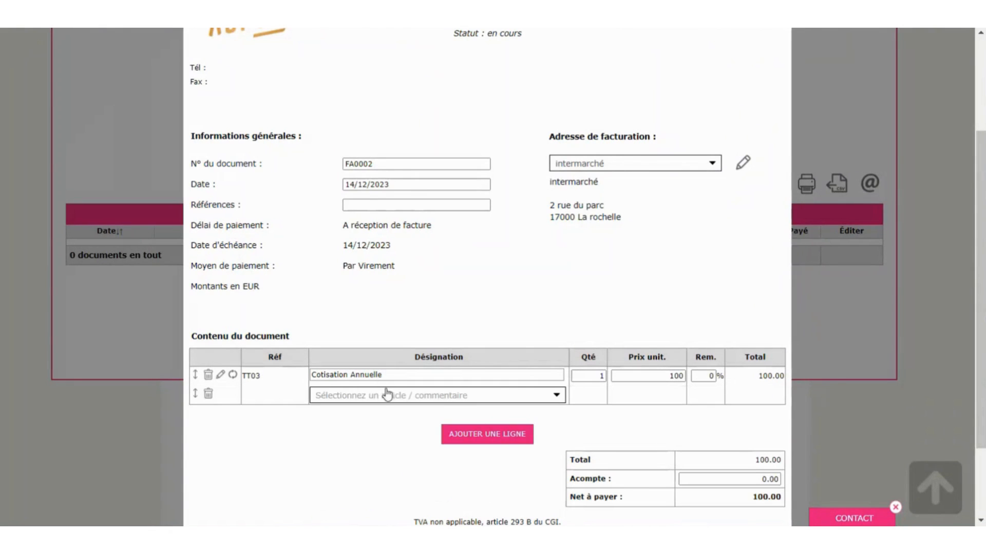
left_click(384, 401)
left_click(375, 431)
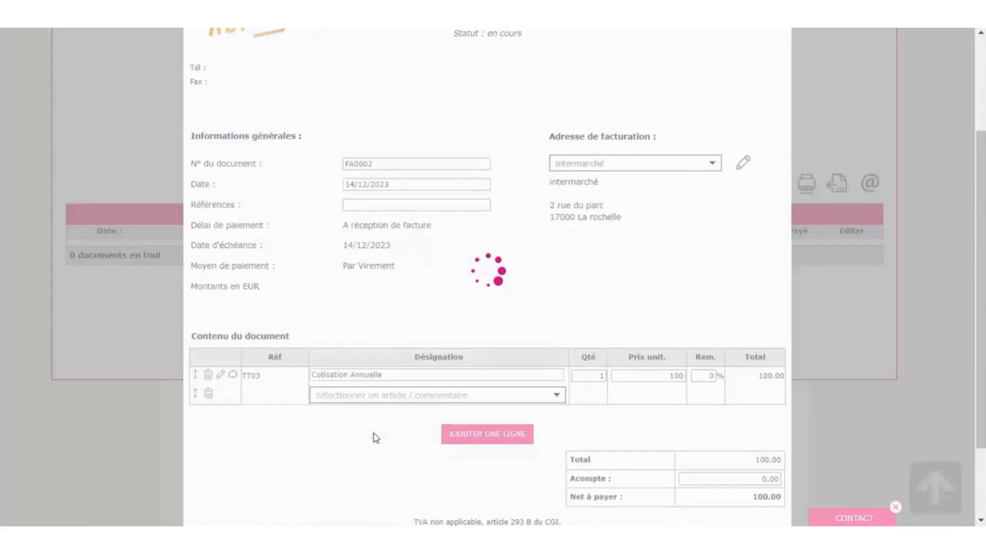
type("voile")
key("Tab")
type("cotisation ")
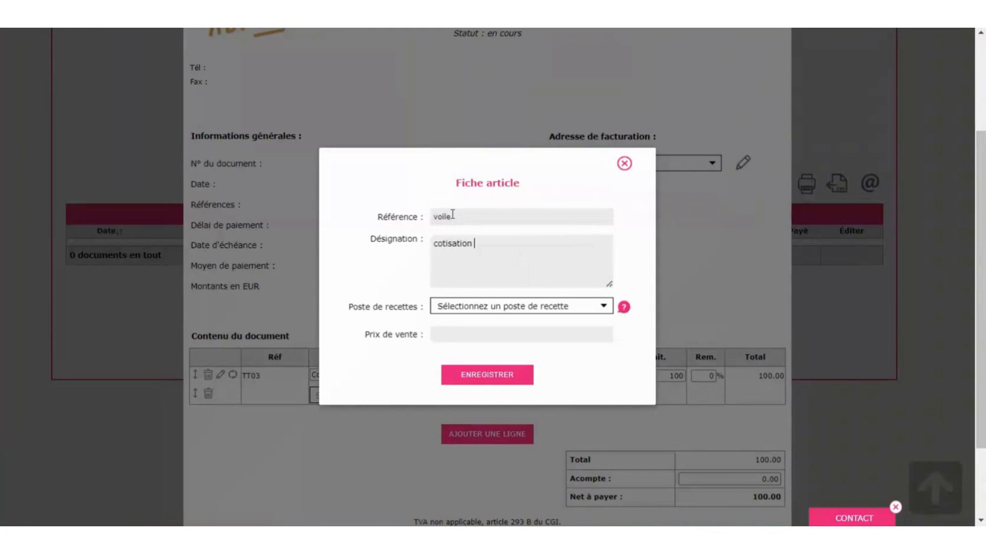
type("annuelle voile")
left_click(521, 307)
left_click(527, 406)
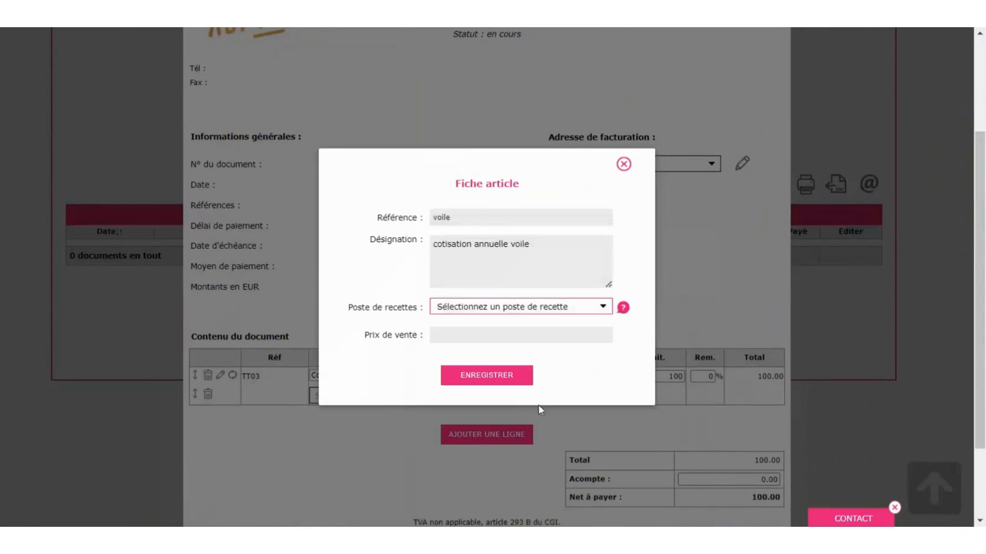
left_click(548, 308)
left_click(548, 308)
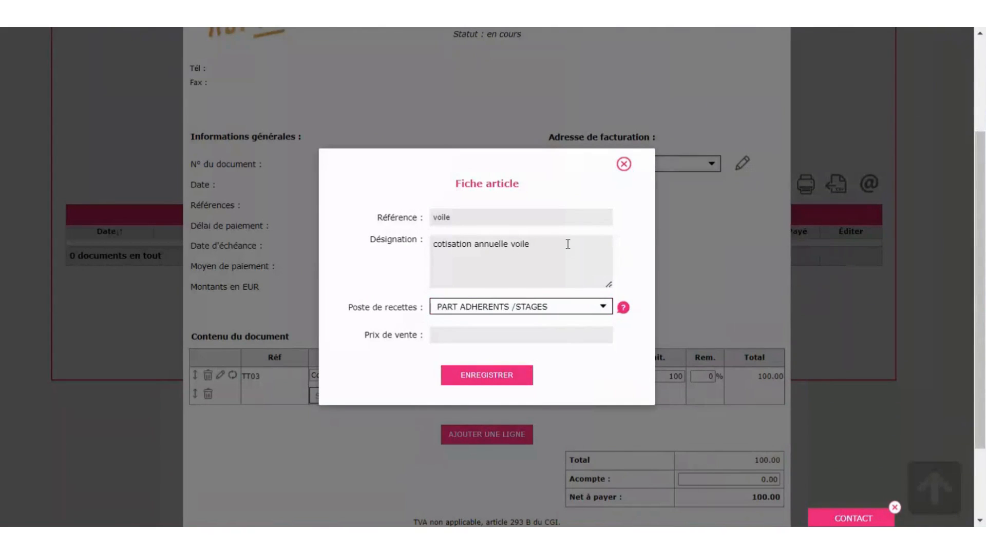
type("stage")
left_click(521, 335)
type("250")
left_click(504, 376)
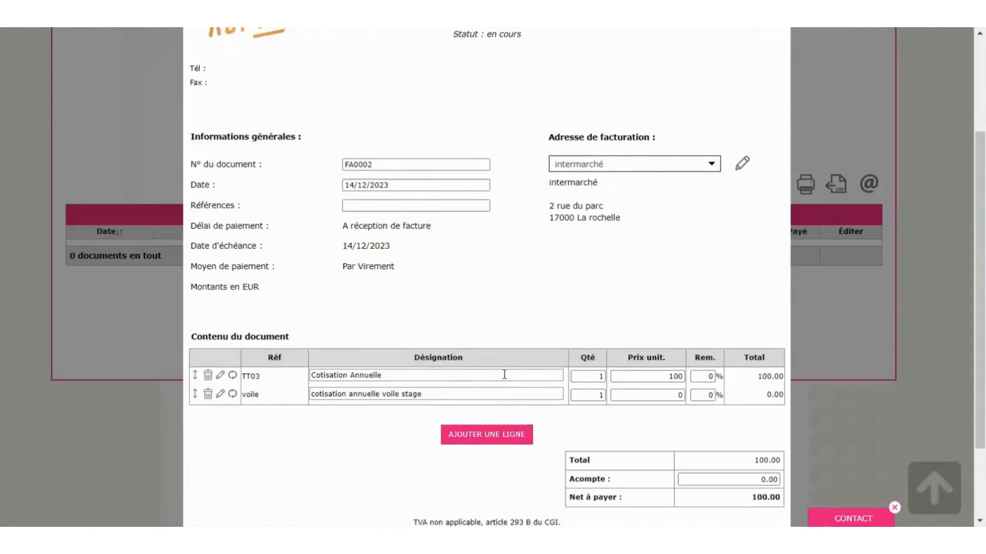
- Try e-mailing FA0002, dismiss the ERREUR message, and save the invoice instead
scroll(504, 375, "up", 3)
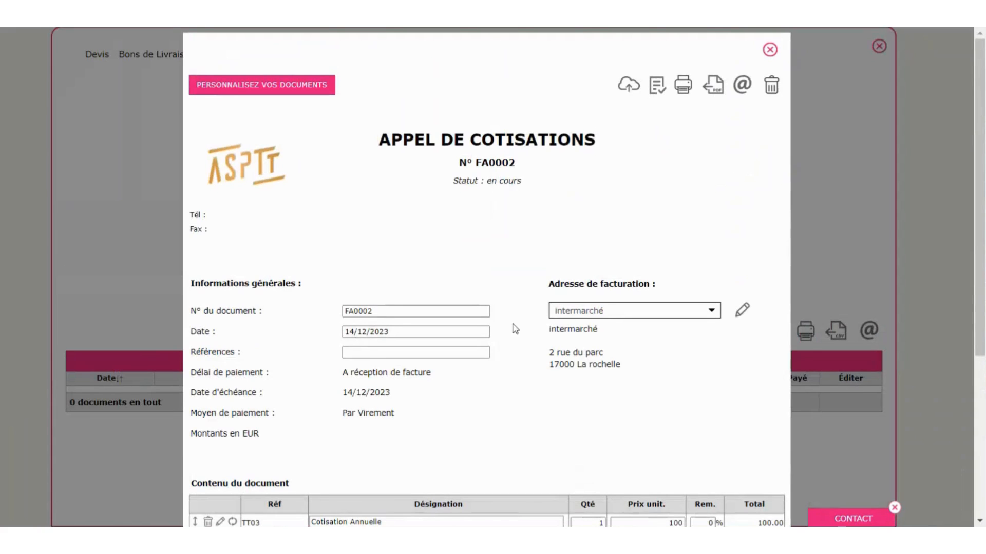
scroll(516, 413, "down", 3)
scroll(513, 418, "up", 3)
left_click(741, 84)
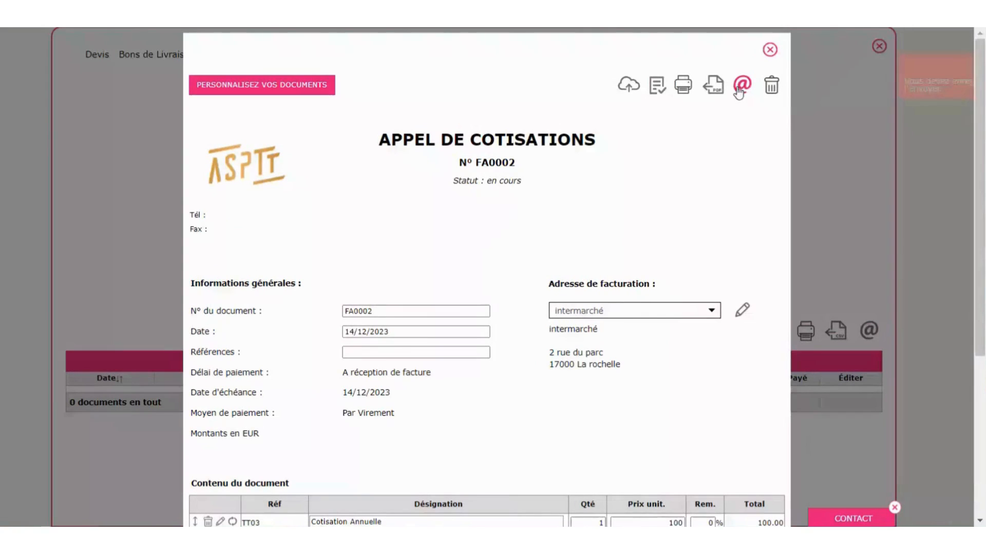
left_click(960, 60)
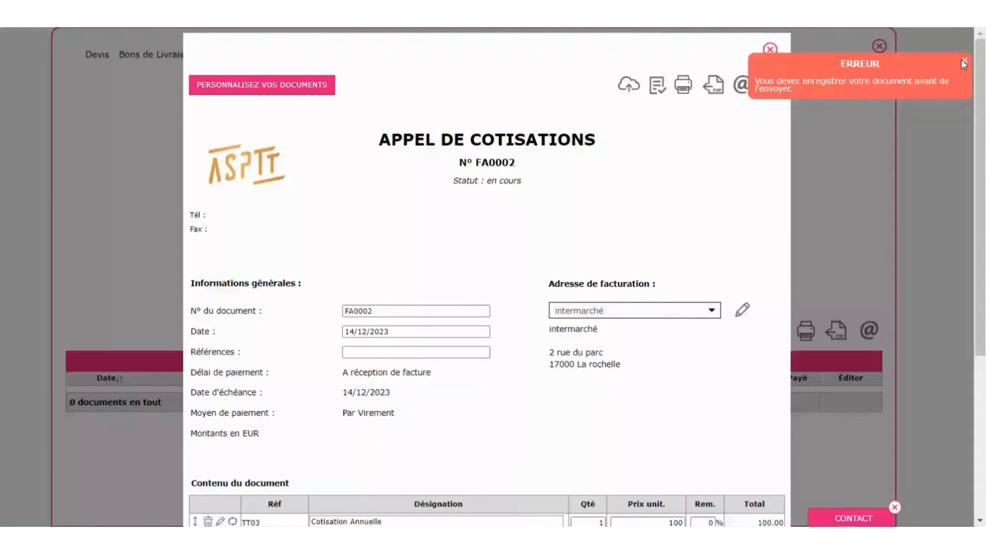
left_click(626, 84)
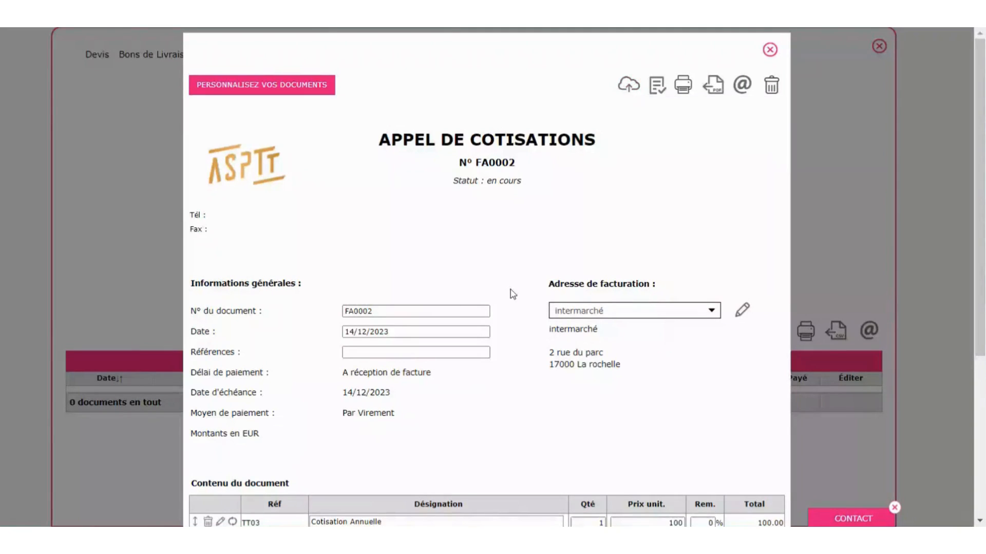
left_click(739, 85)
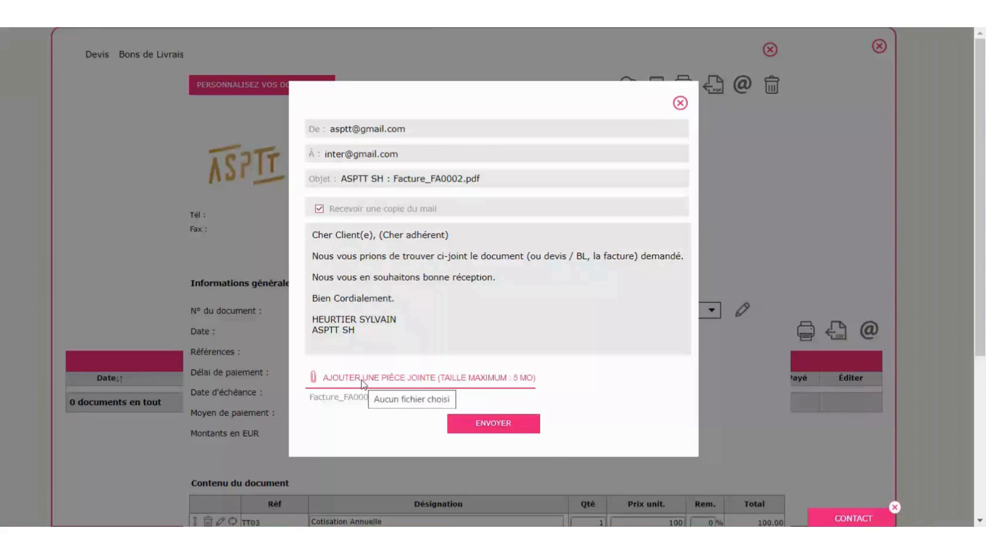
left_click(681, 104)
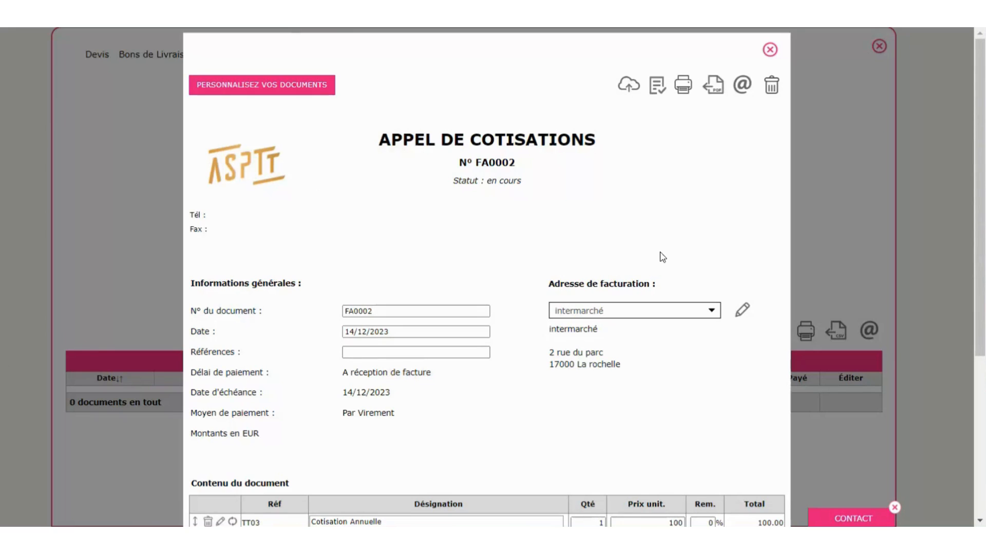
- Validate invoice FA0002, confirm the ATTENTION prompt, and close it
left_click(662, 91)
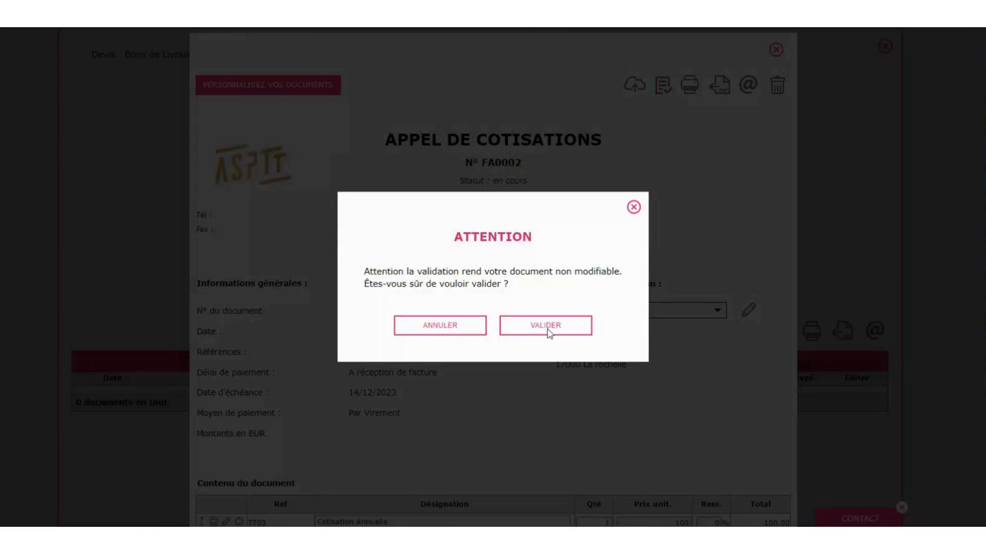
left_click(548, 329)
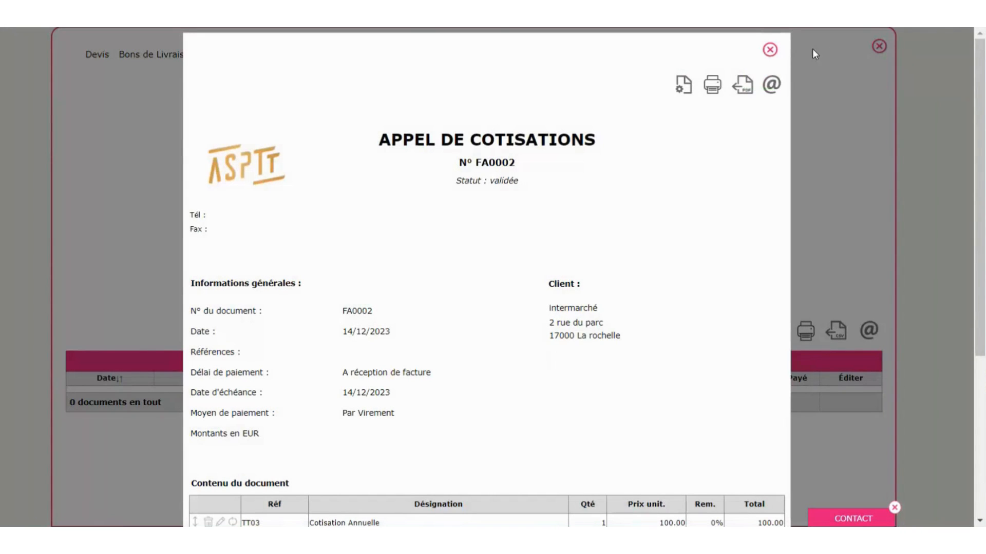
left_click(770, 50)
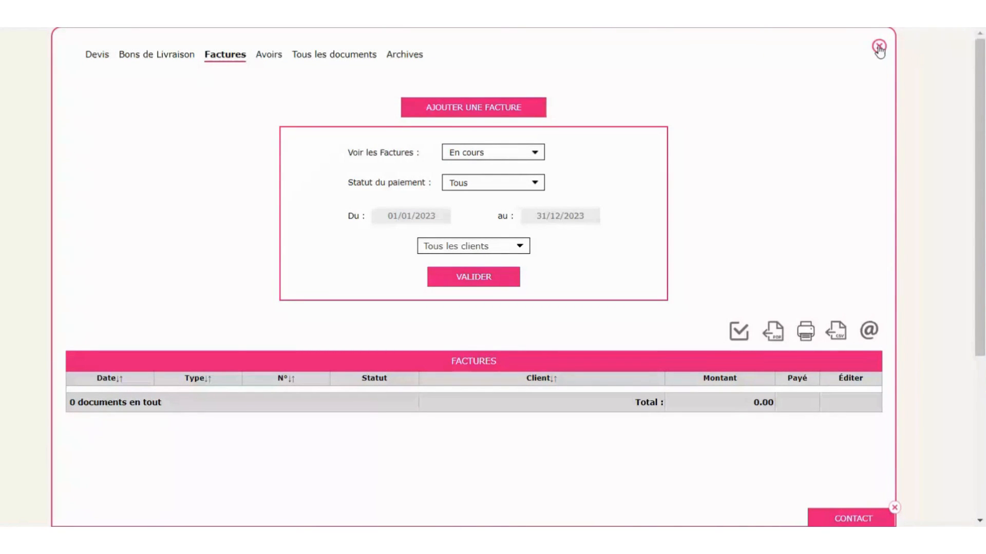
left_click(879, 47)
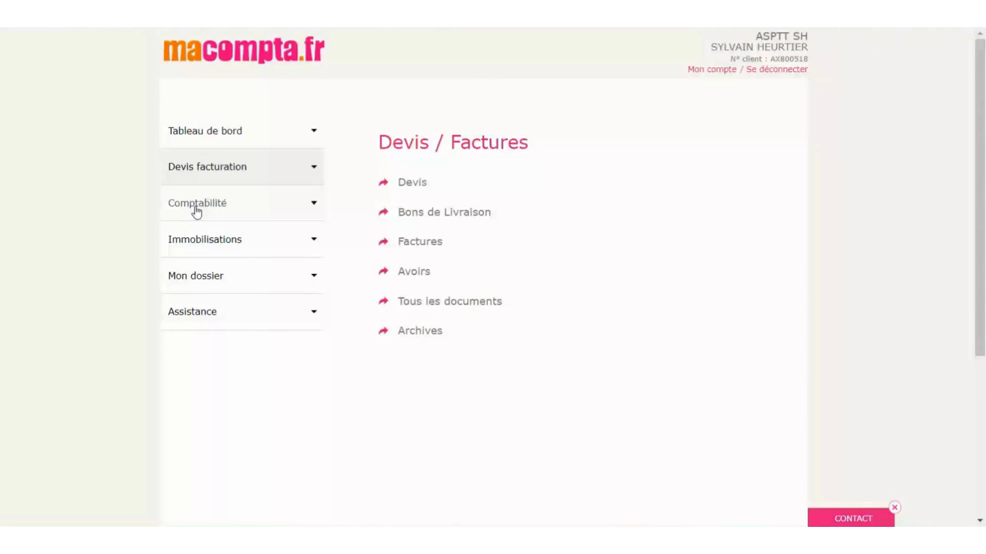
left_click(197, 203)
left_click(267, 286)
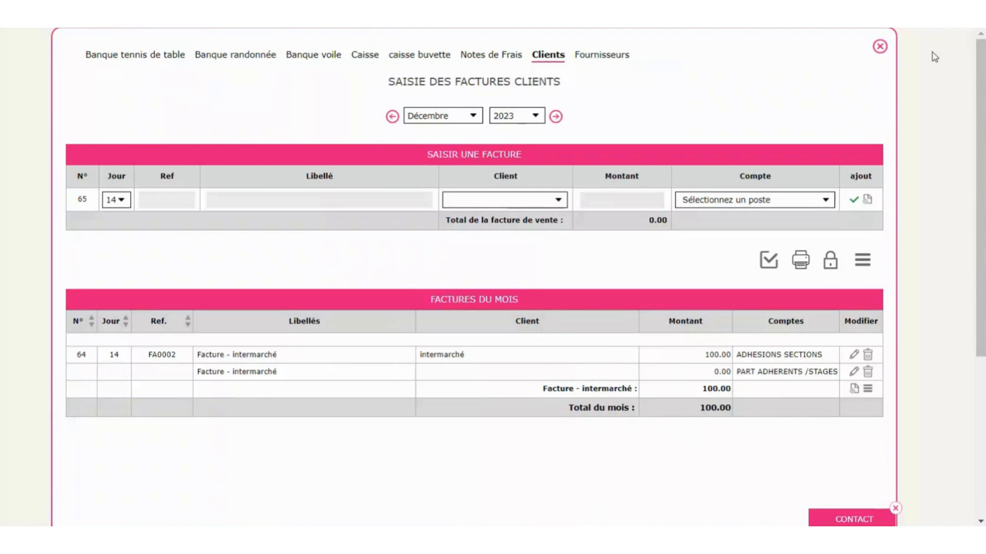
left_click(880, 47)
left_click(203, 174)
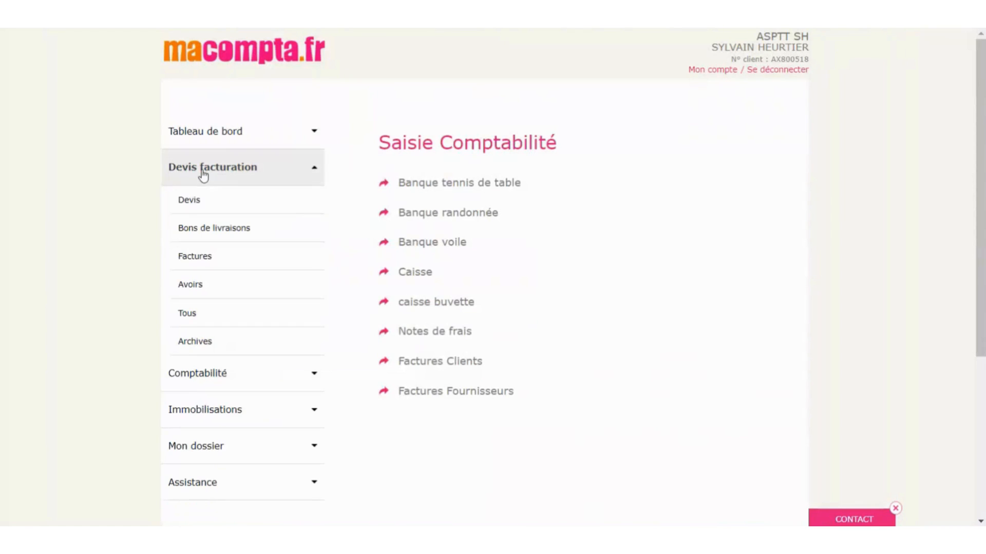
left_click(211, 260)
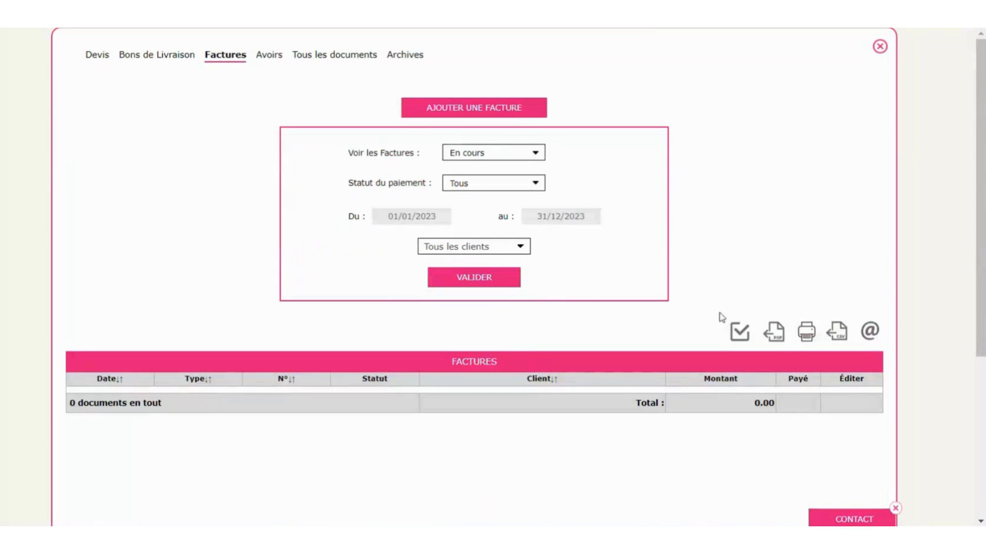
- Filter the invoice list to show only validated invoices
left_click(485, 154)
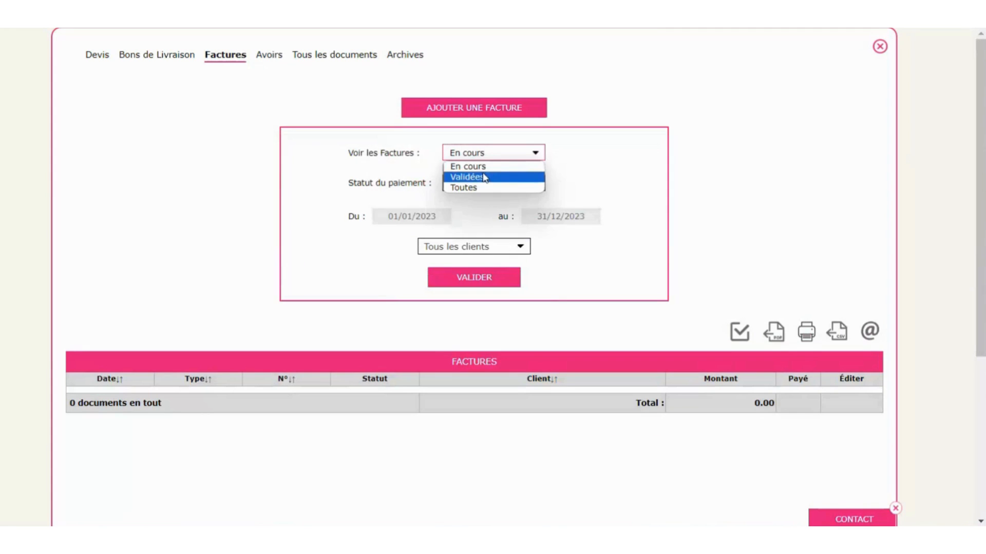
left_click(485, 177)
left_click(491, 282)
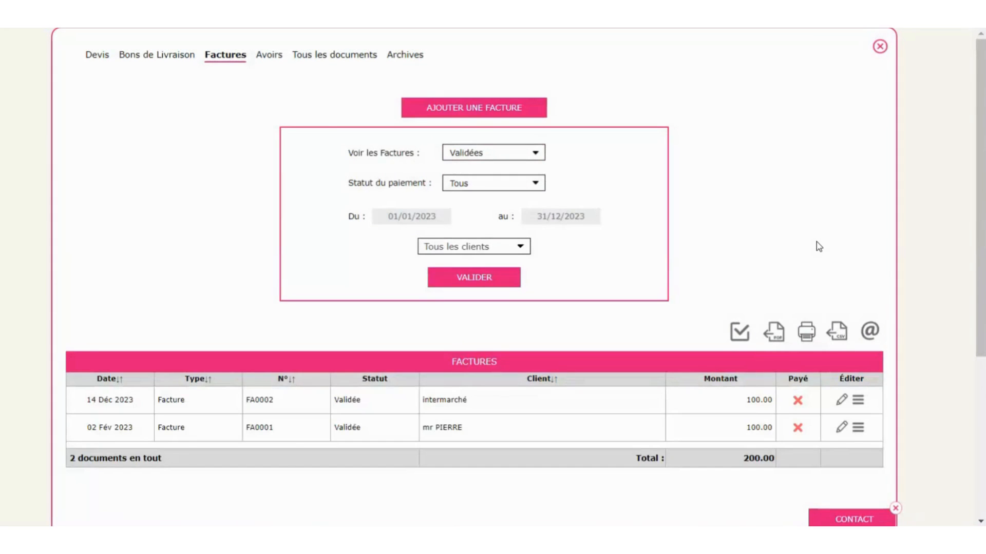
scroll(816, 246, "down", 2)
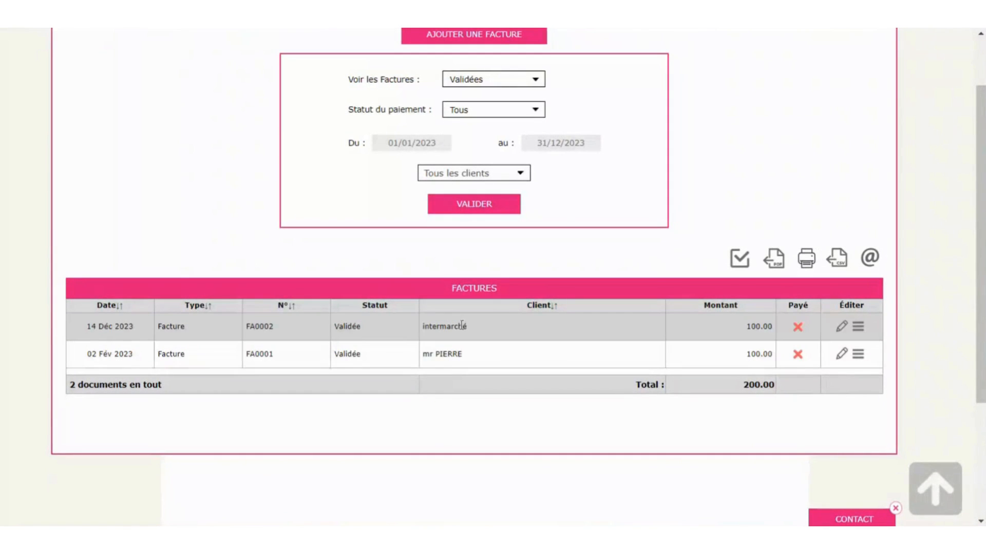
- Look over the FA0002 preview, then close it and the invoice list
left_click(844, 330)
scroll(668, 300, "down", 3)
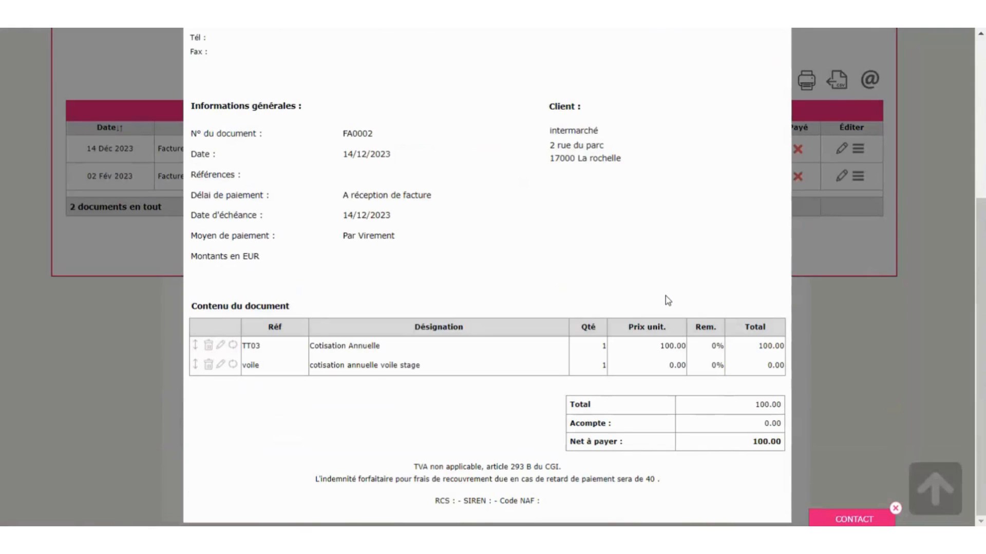
scroll(668, 301, "up", 5)
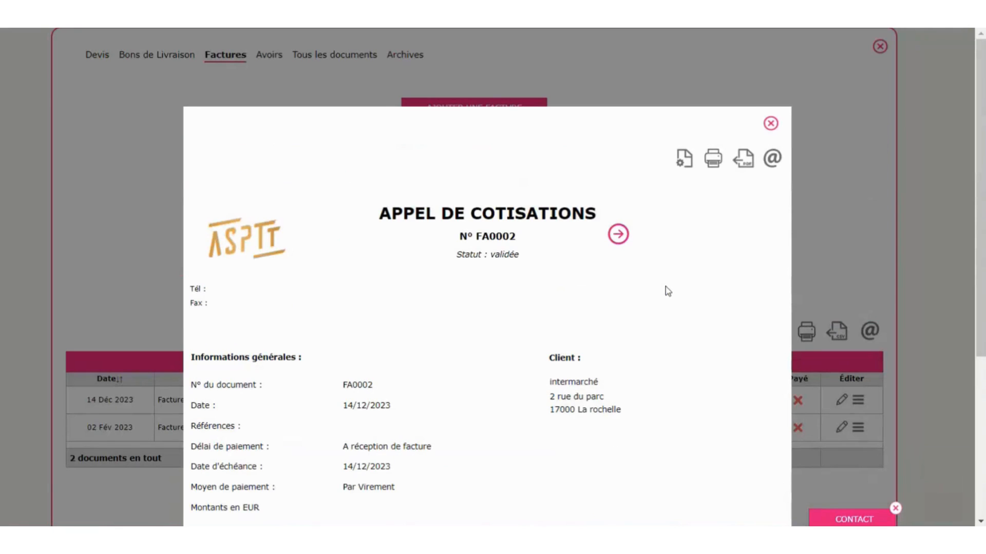
left_click(771, 124)
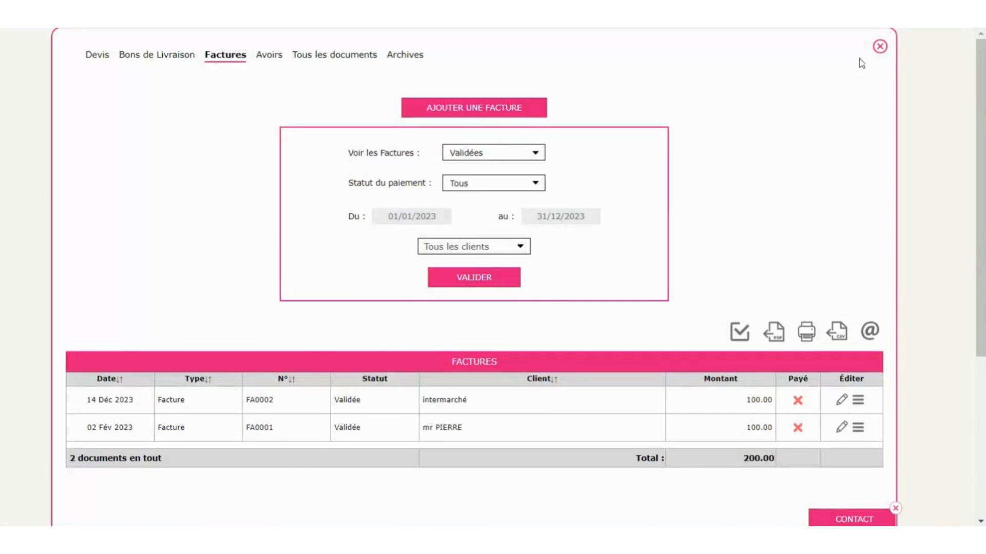
left_click(877, 49)
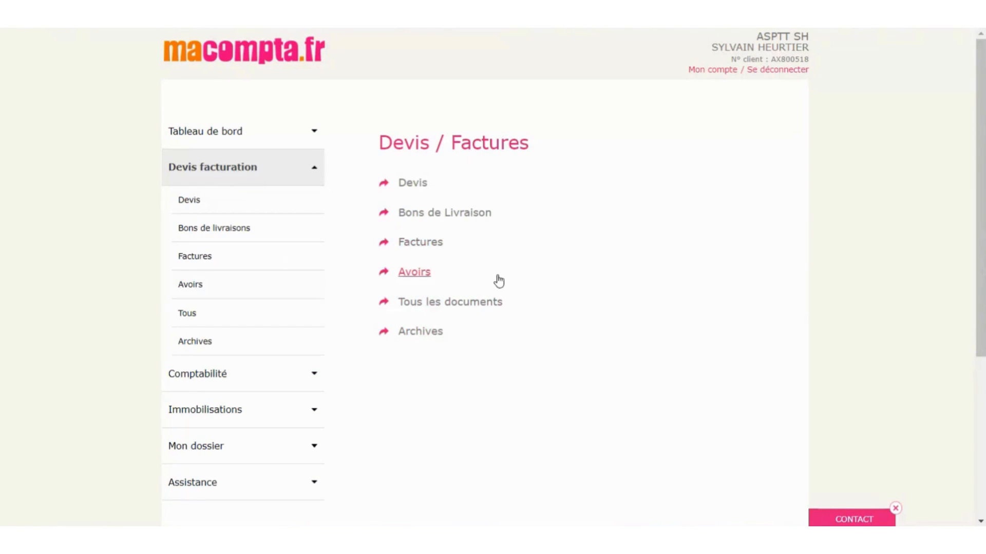
- Open the Factures list and bring up invoice FA0002 for intermarché
left_click(409, 247)
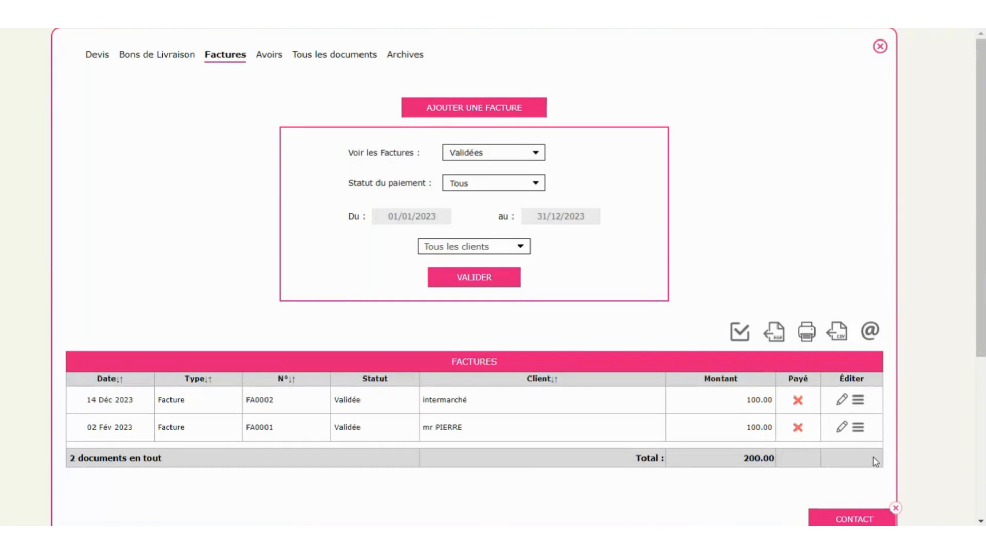
scroll(825, 284, "down", 3)
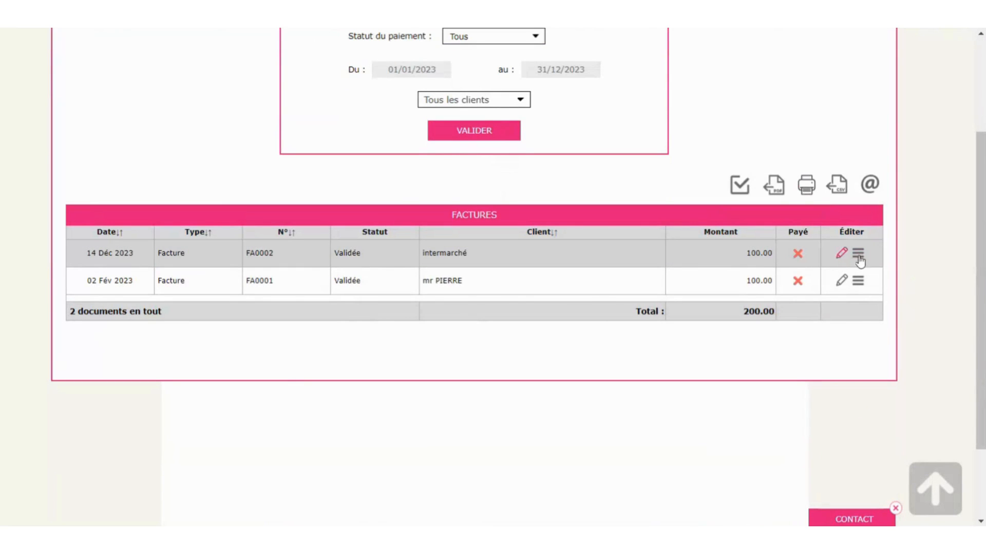
left_click(840, 254)
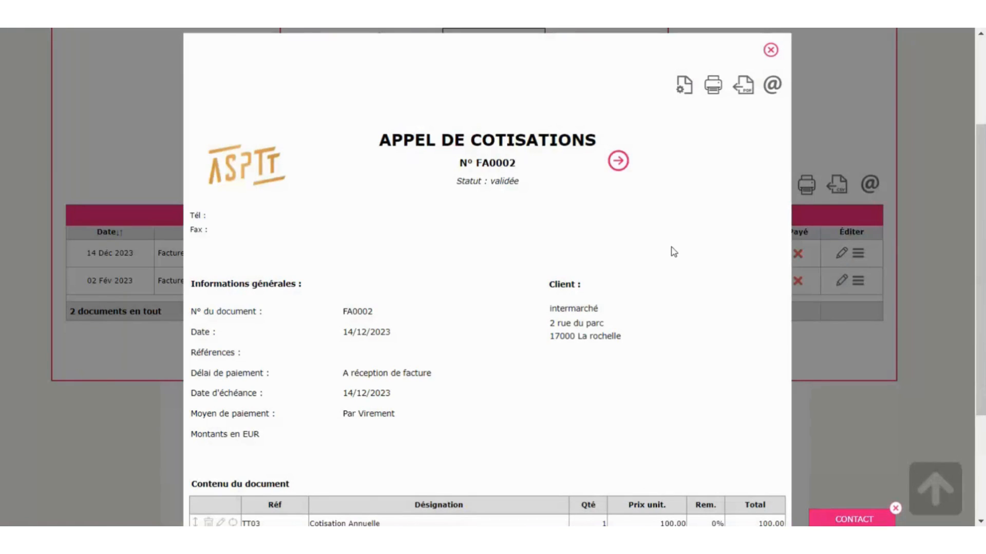
scroll(673, 252, "down", 3)
scroll(674, 252, "up", 4)
scroll(674, 251, "down", 1)
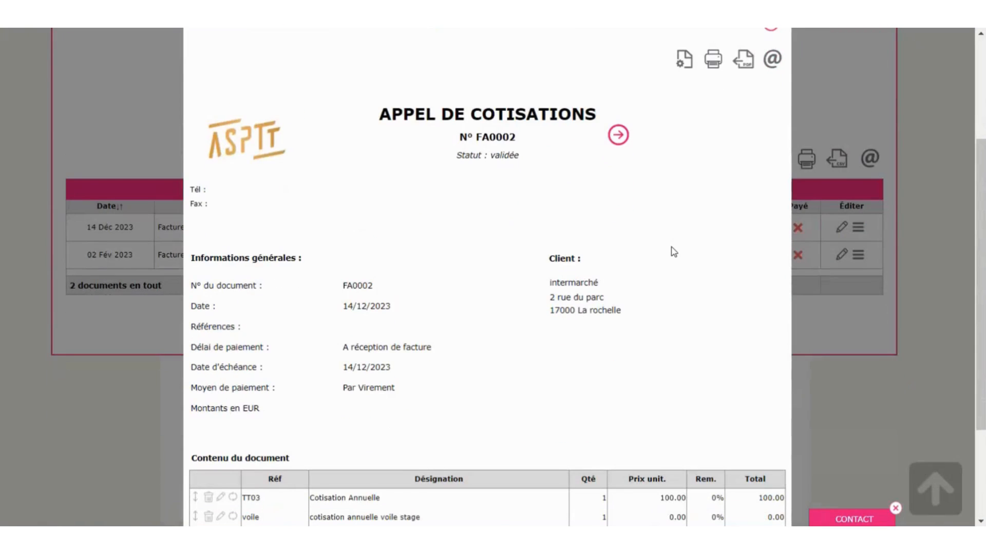
- Start converting FA0002 into a credit note, cancel it, then close and reopen the invoice
left_click(683, 59)
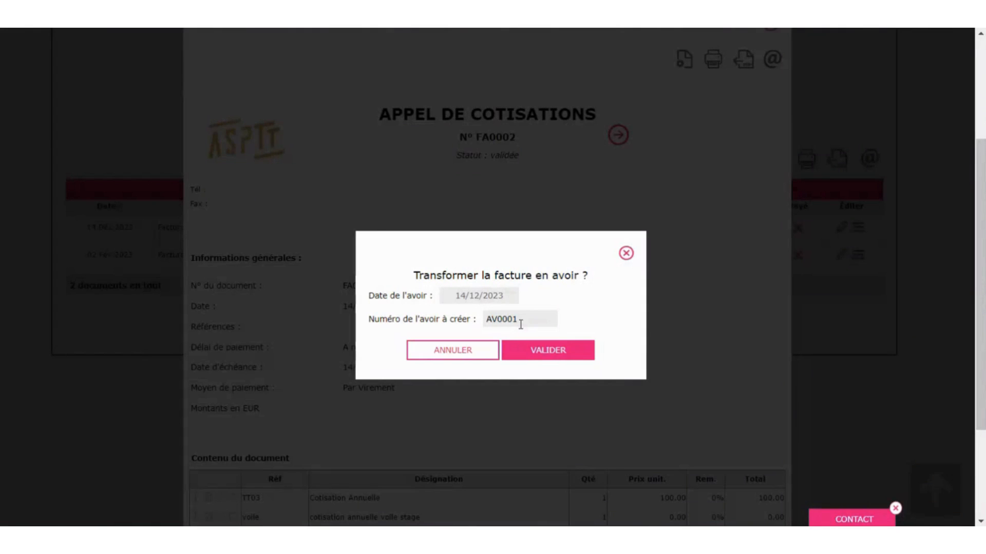
scroll(769, 109, "up", 3)
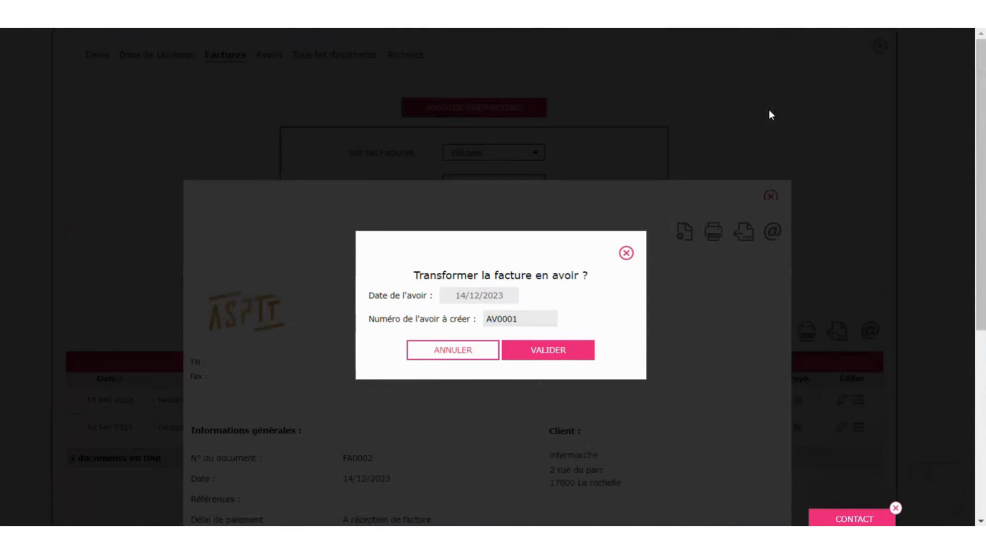
left_click(626, 255)
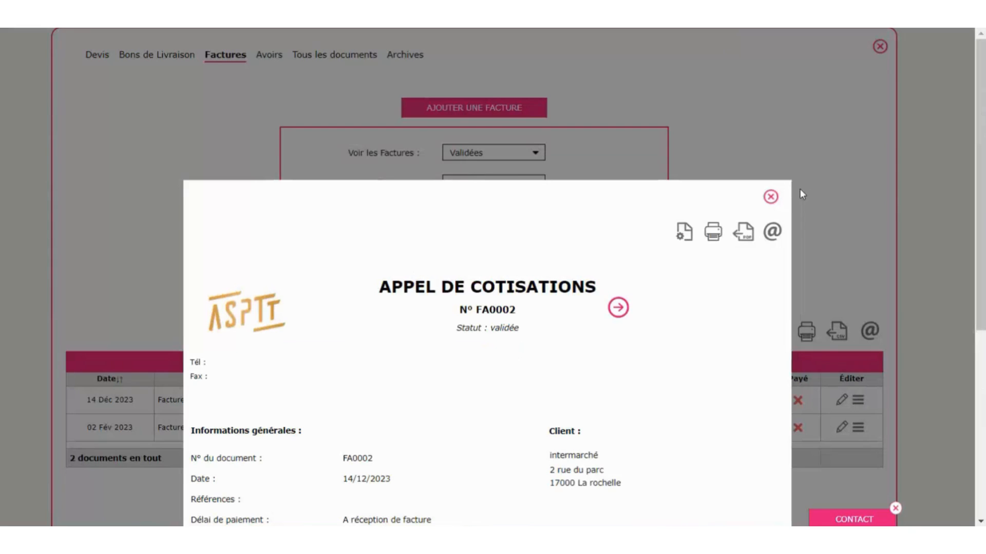
left_click(771, 198)
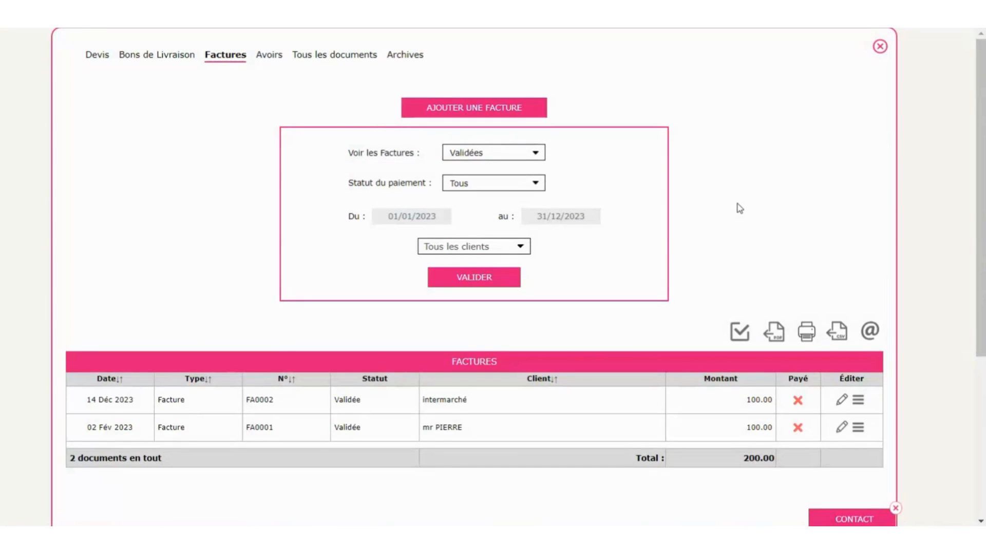
left_click(841, 399)
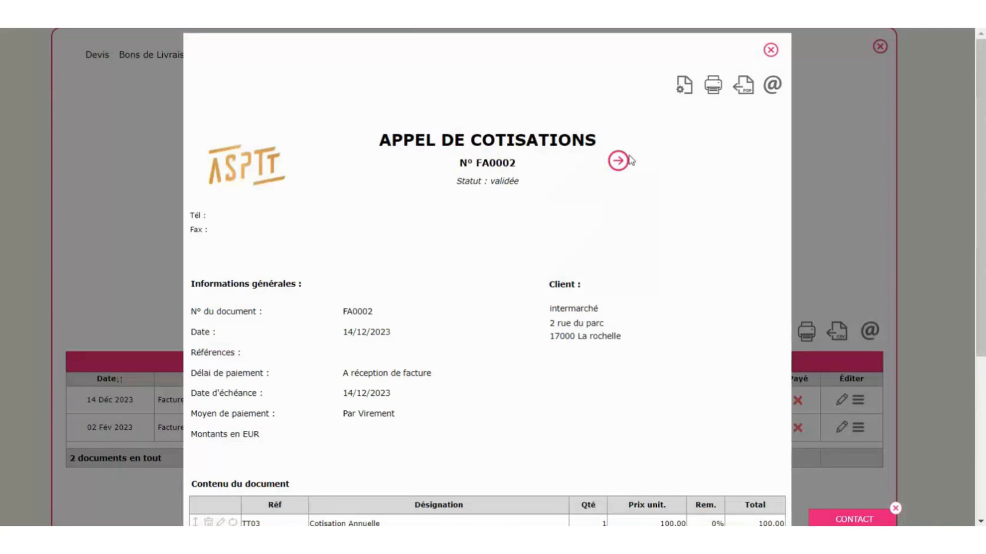
- Export FA0002 to PDF, scroll through it in Acrobat, and return to macompta.fr
left_click(713, 85)
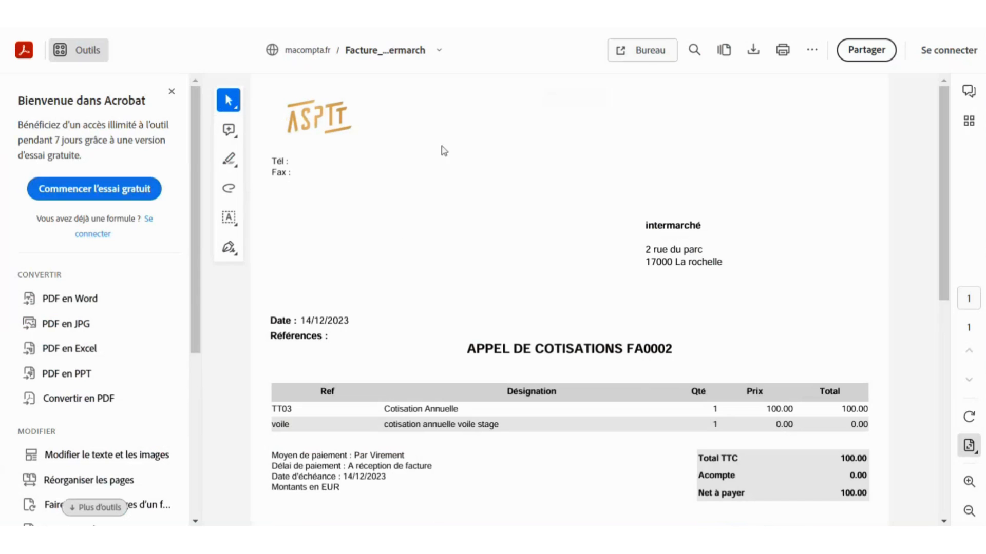
scroll(448, 238, "down", 6)
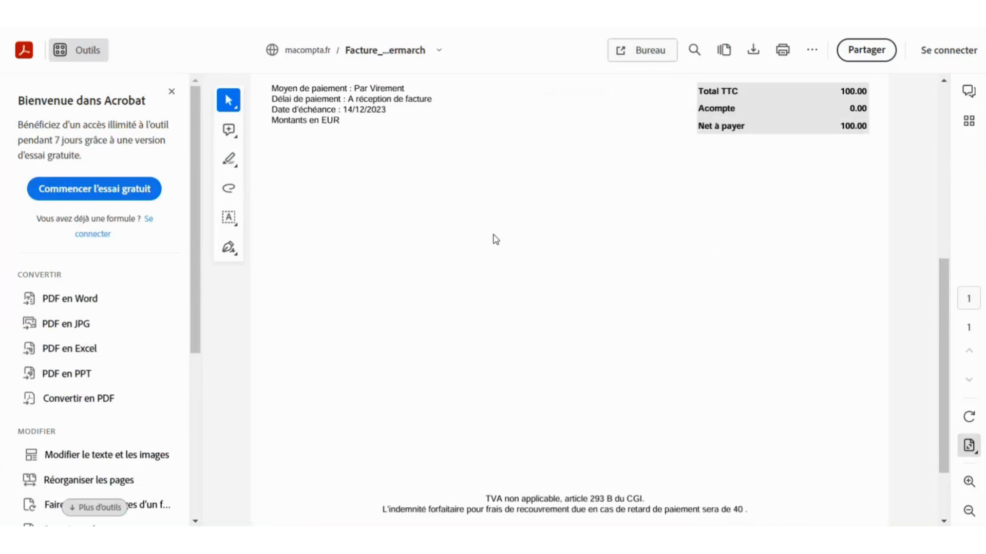
scroll(495, 240, "down", 3)
scroll(496, 240, "up", 10)
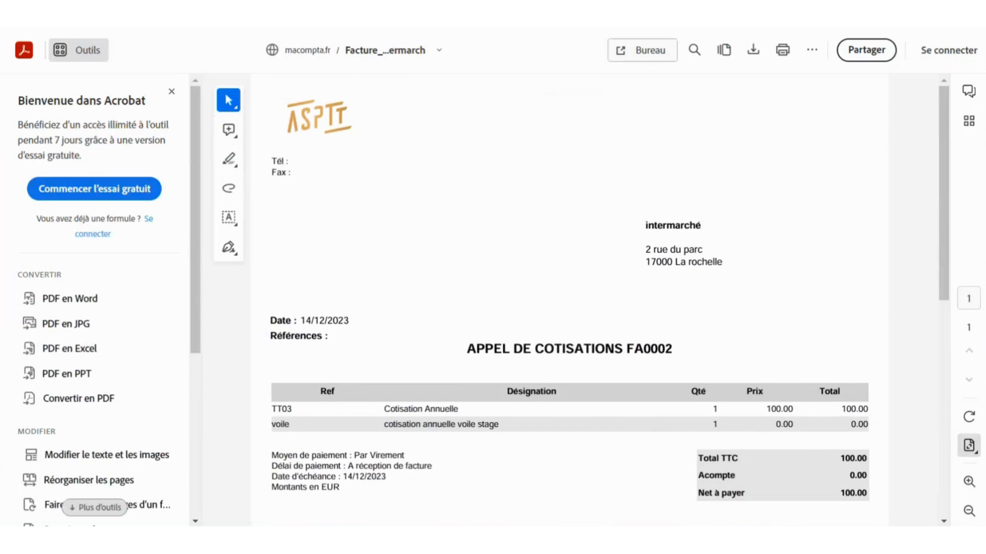
left_click(401, 18)
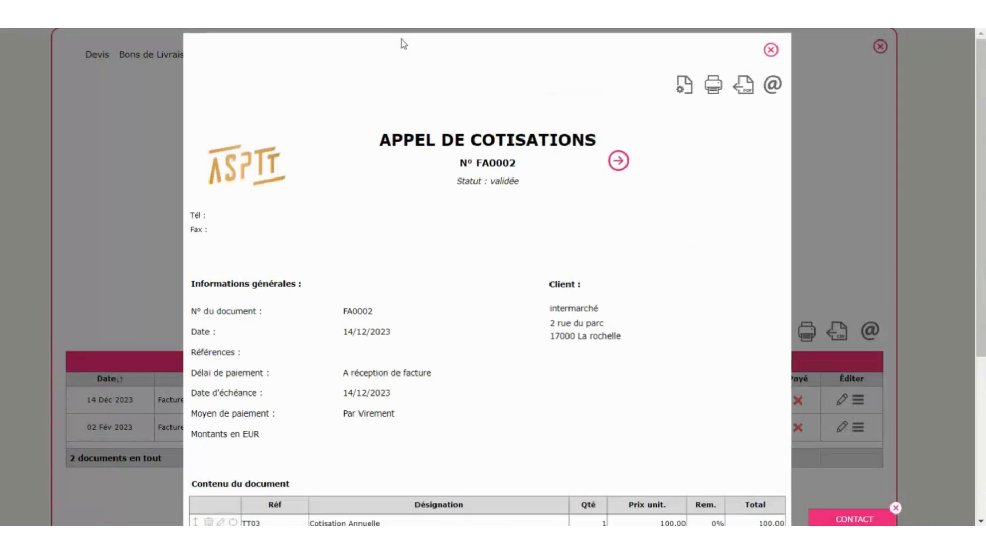
- Close the FA0002 invoice preview and the Factures list, collapsing the invoicing section
left_click(770, 50)
left_click(880, 46)
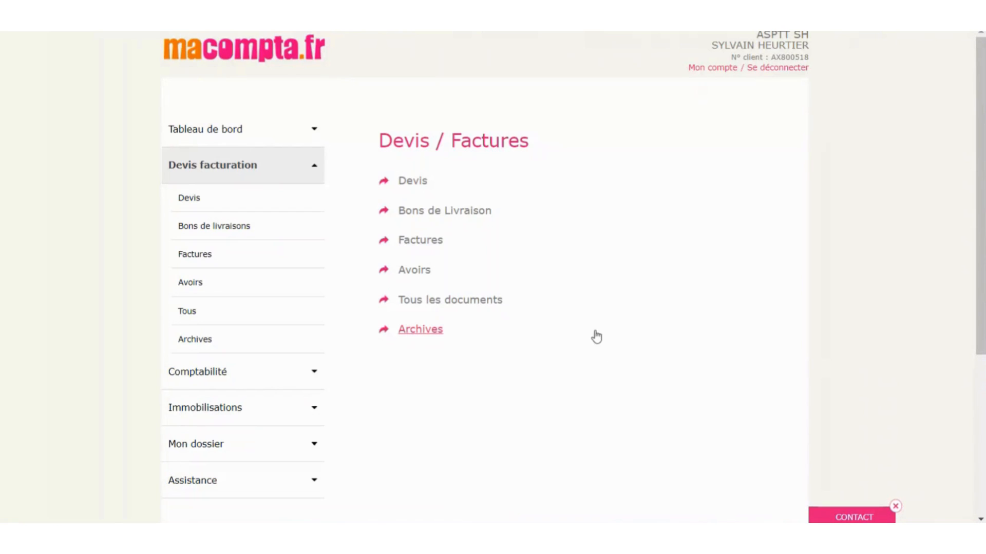
left_click(205, 171)
- Open the client list under Comptabilité > Partenaires, view its Relances tab, then close it
left_click(197, 202)
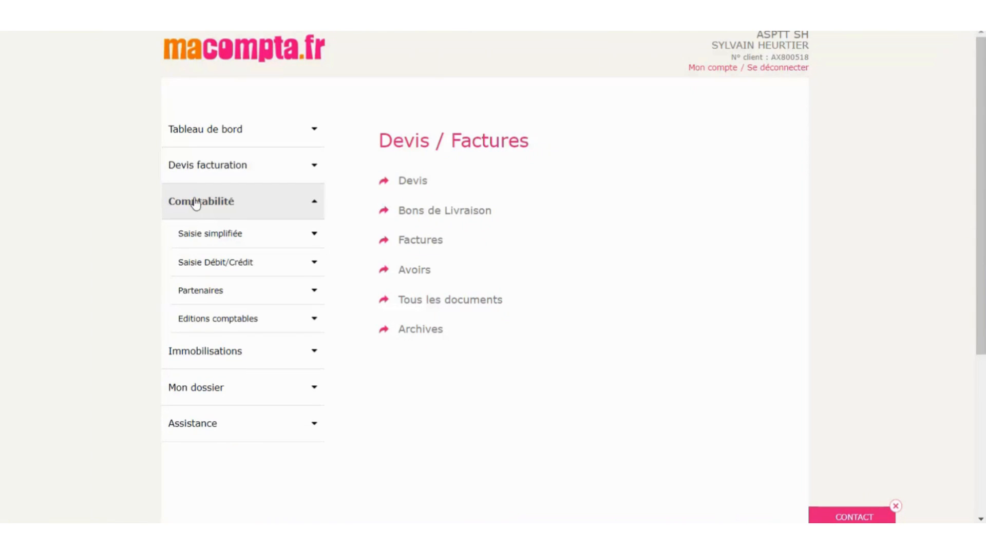
left_click(200, 298)
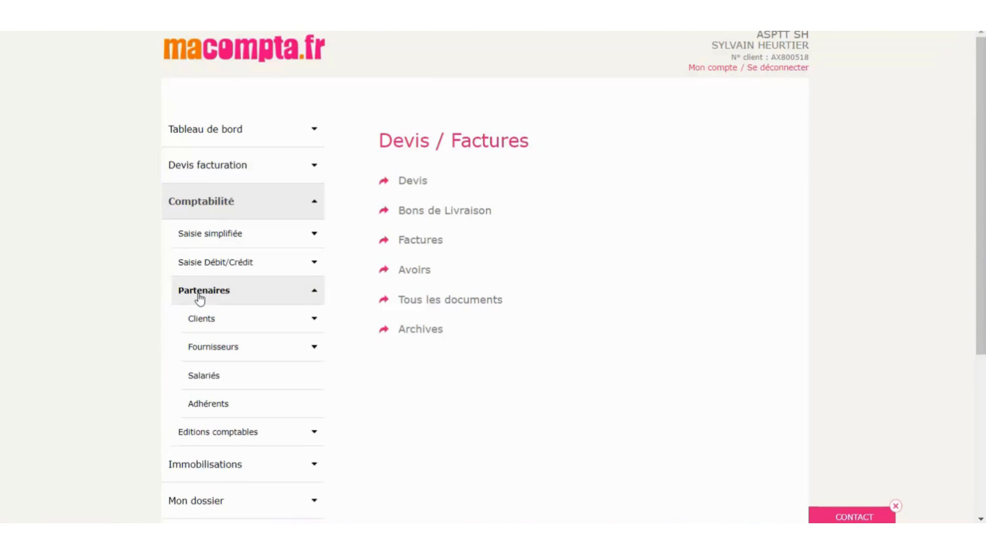
left_click(208, 323)
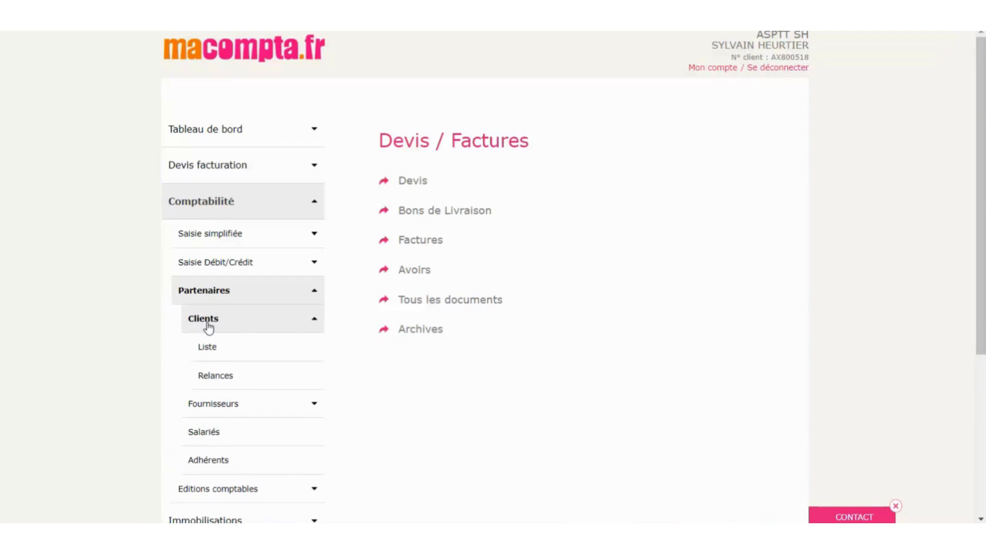
left_click(208, 349)
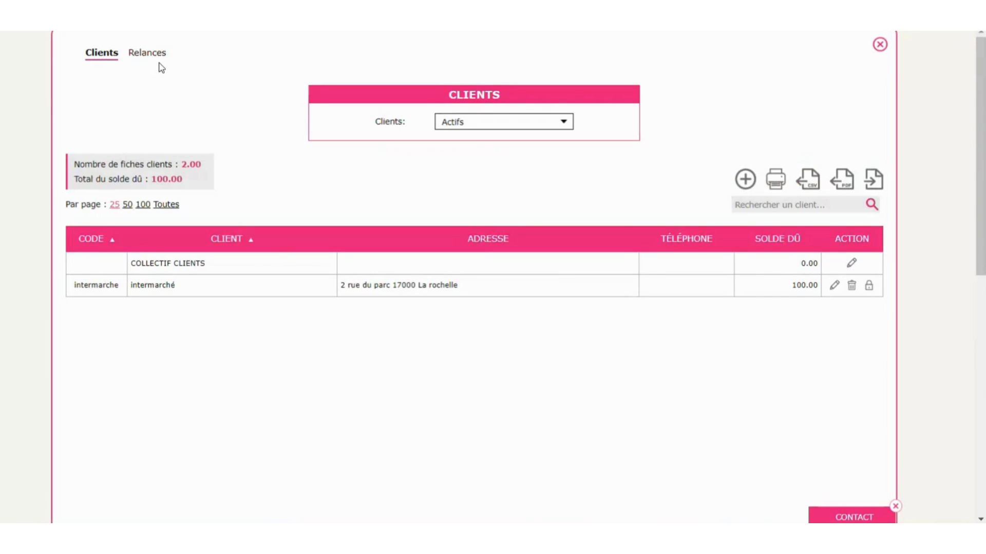
left_click(145, 55)
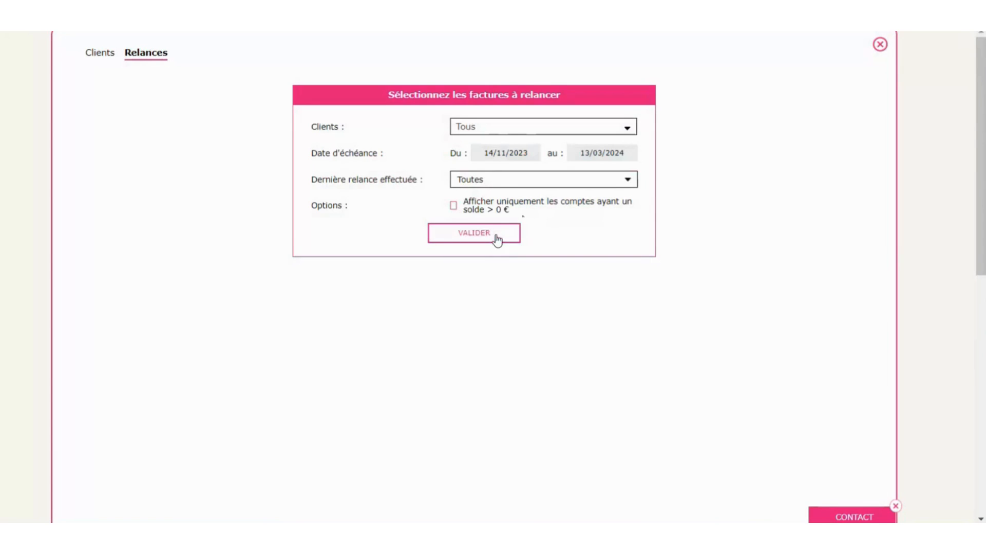
left_click(883, 49)
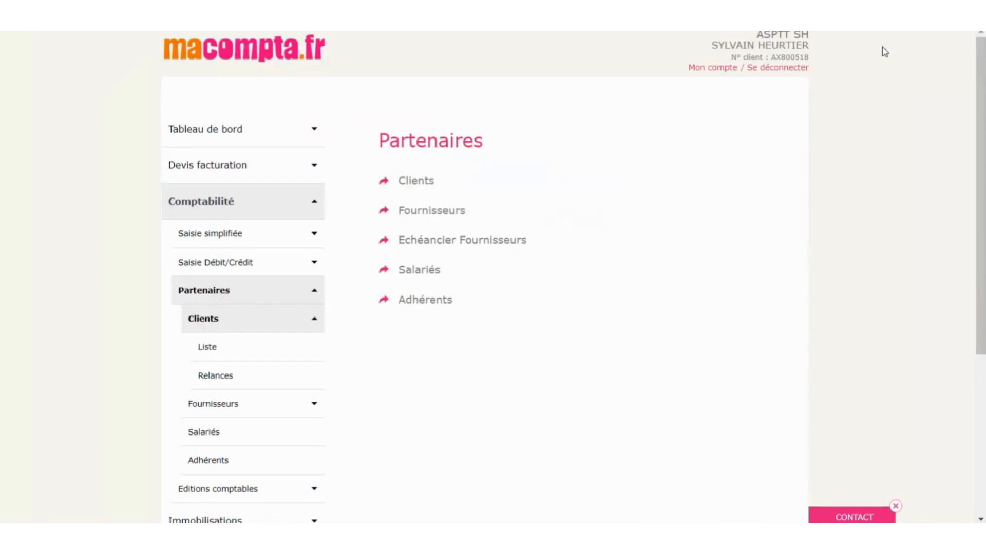
- Open the reminder message templates under Mon dossier > Comptabilité > Modèles de relances
left_click(222, 296)
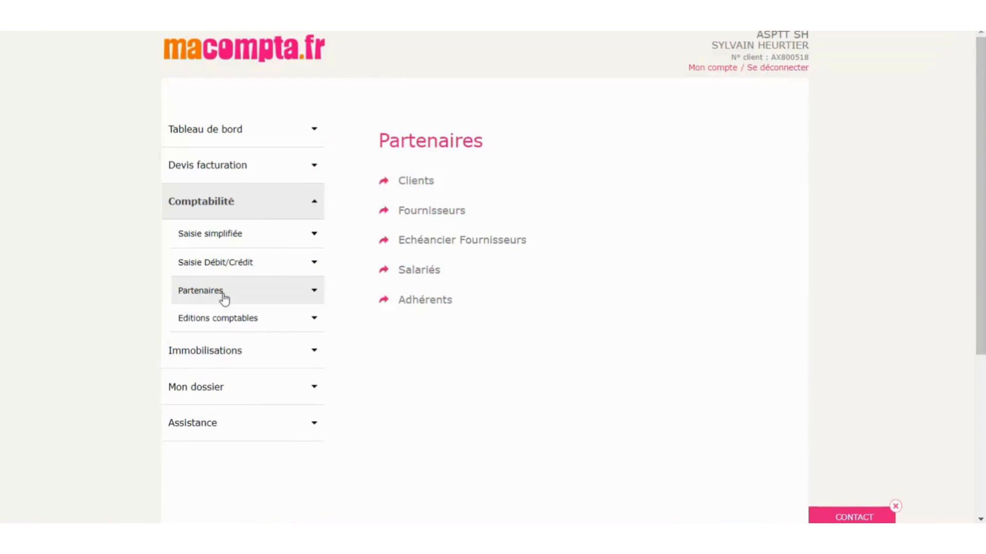
scroll(222, 295, "down", 1)
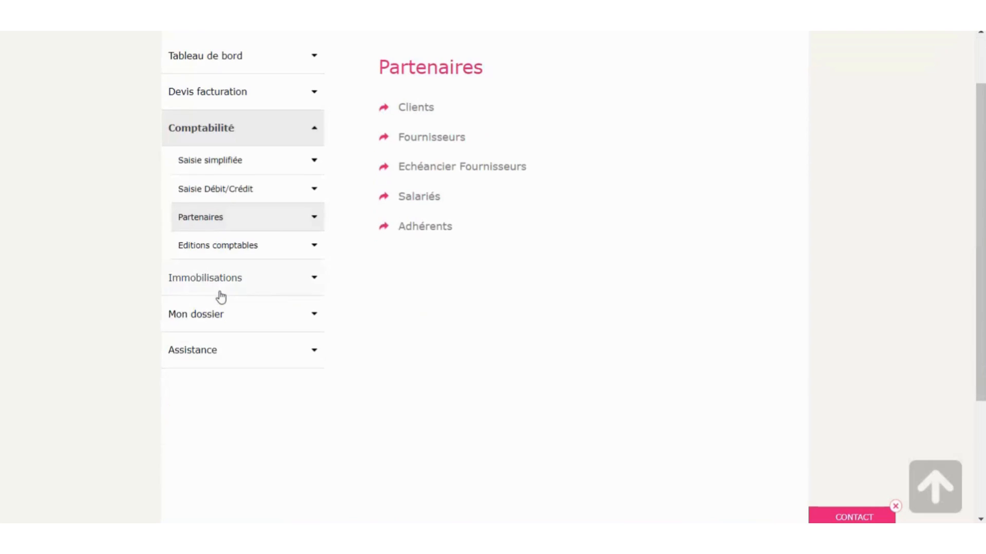
left_click(206, 324)
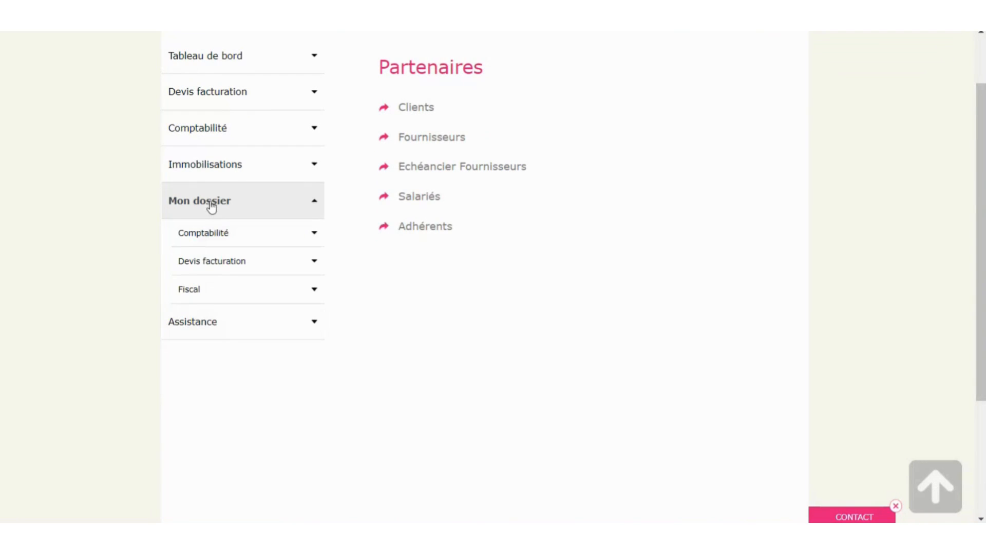
left_click(203, 233)
left_click(226, 360)
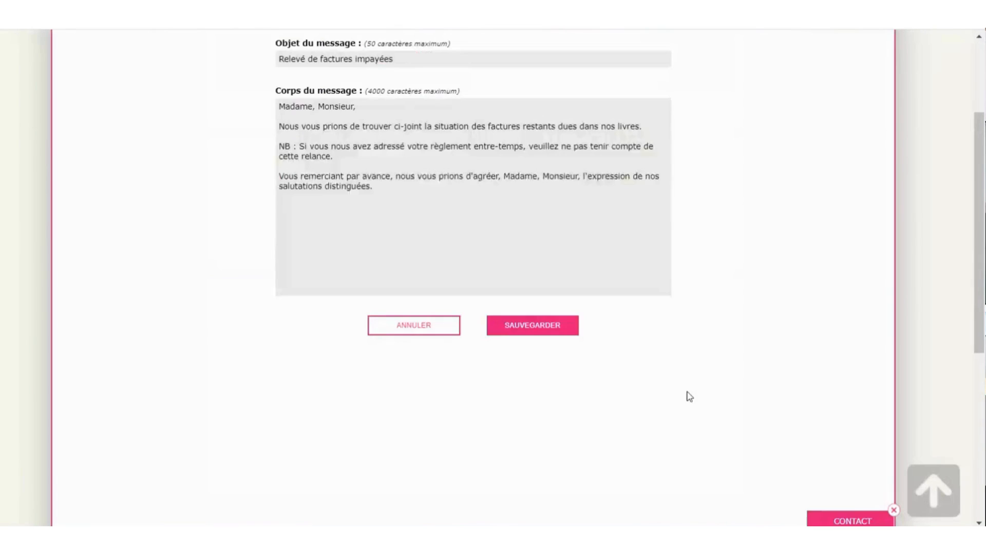
scroll(680, 379, "up", 3)
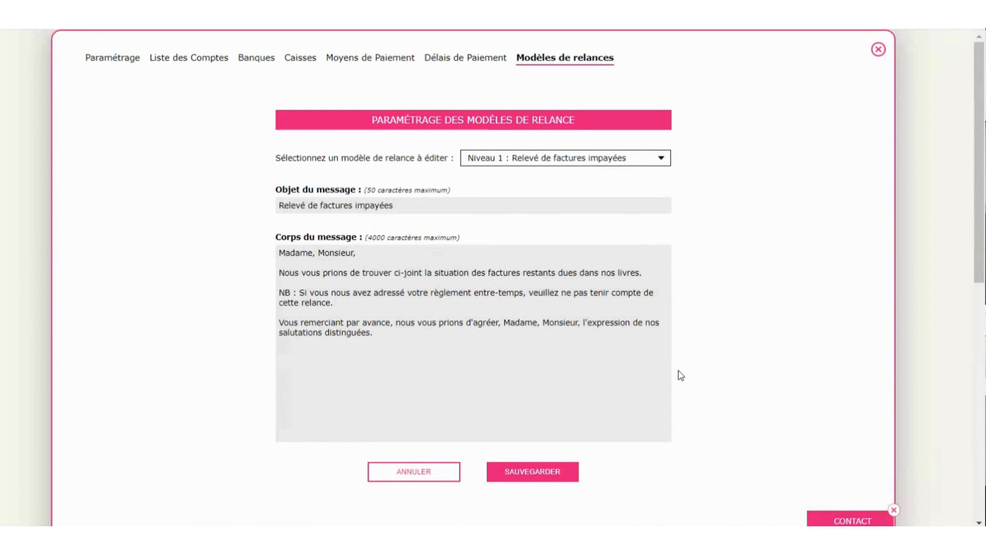
- Select the 'Niveau 4 : Mise en demeure de payer' reminder template and save it
left_click(590, 160)
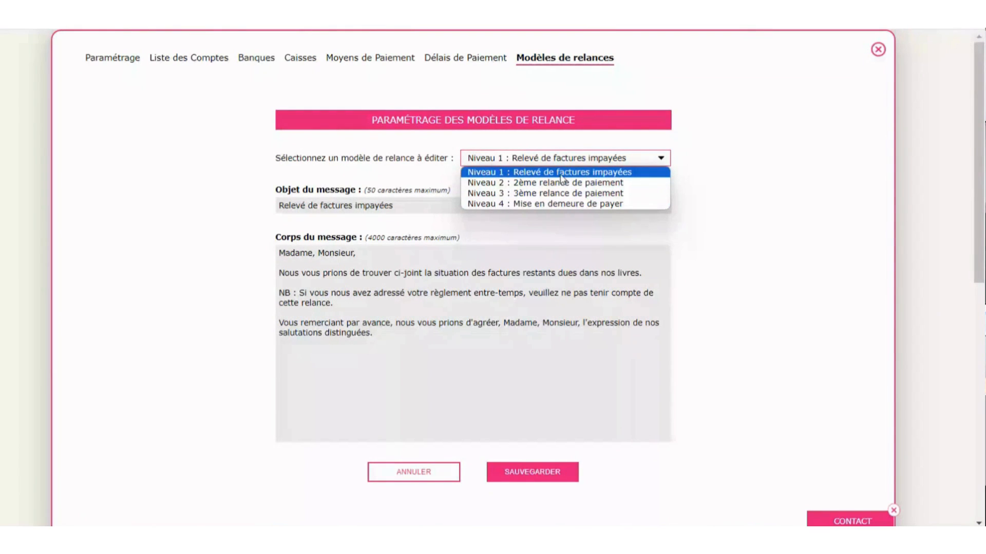
left_click(575, 204)
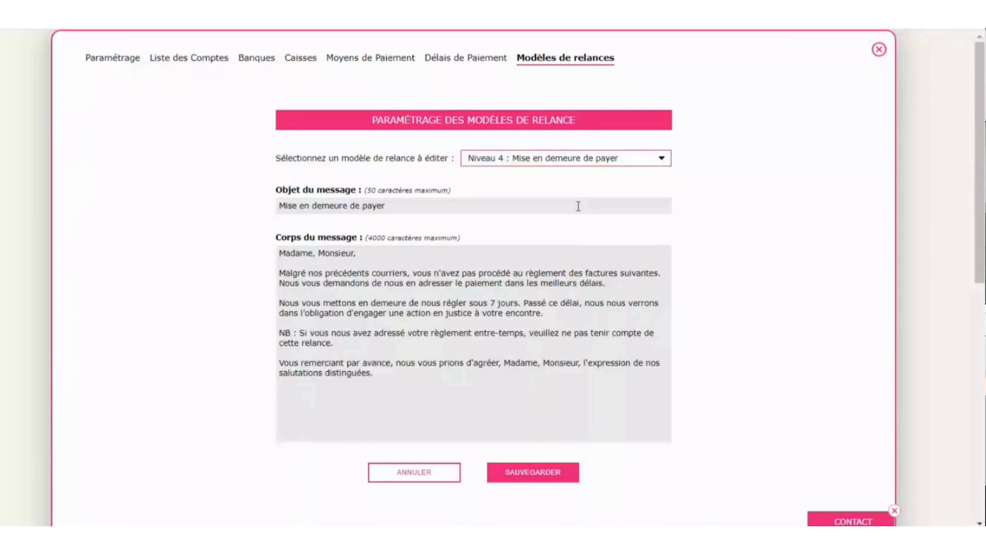
left_click(513, 479)
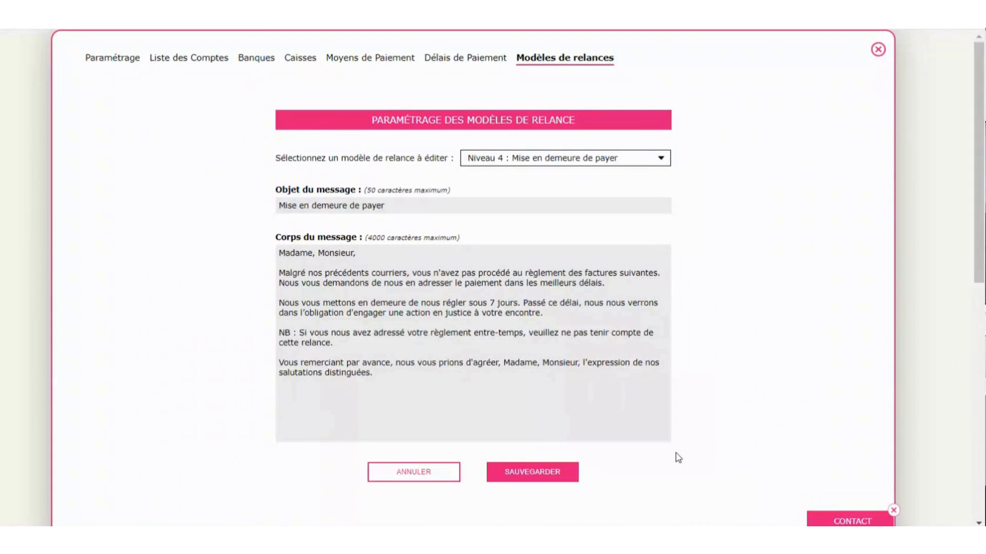
- Close the reminder templates and open the client Relances form under Comptabilité > Partenaires > Clients
left_click(878, 49)
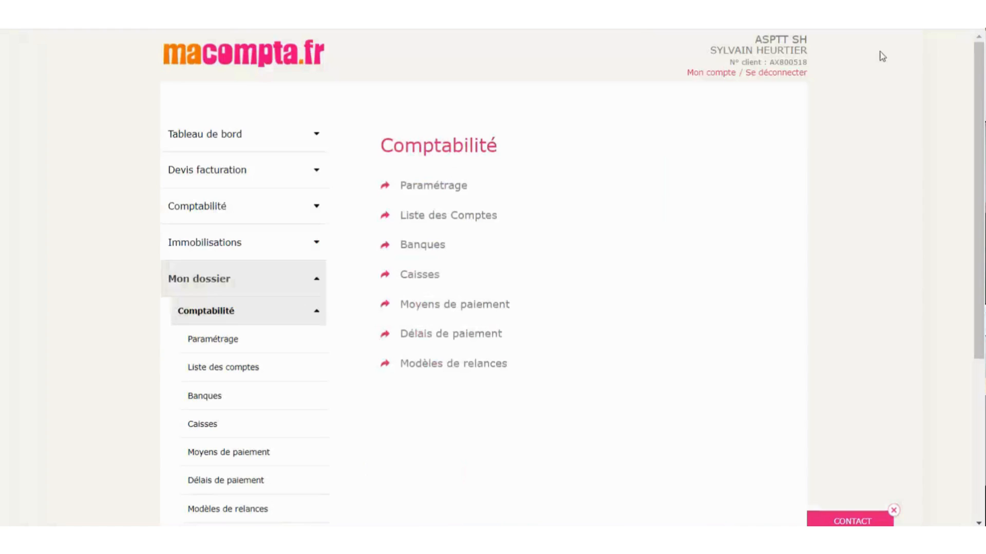
left_click(242, 307)
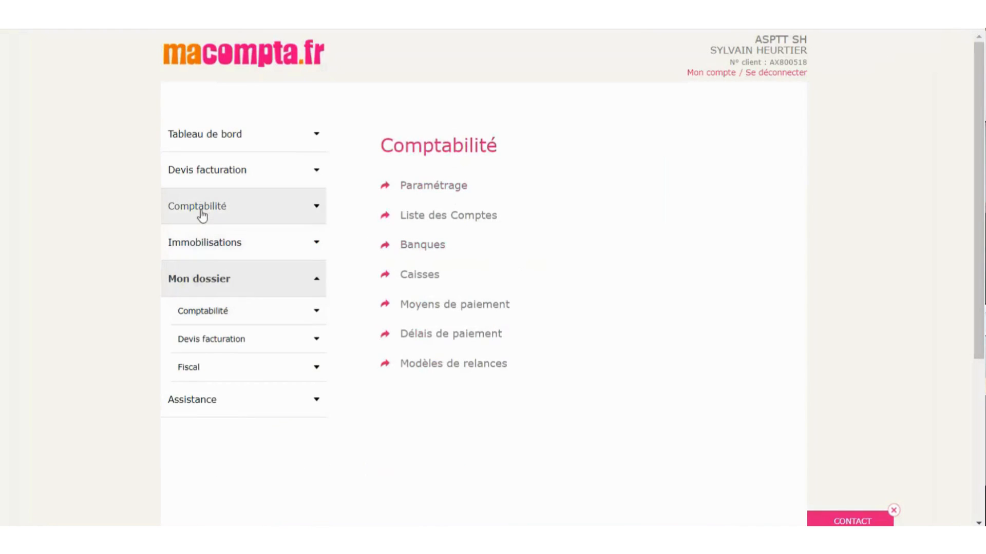
left_click(202, 212)
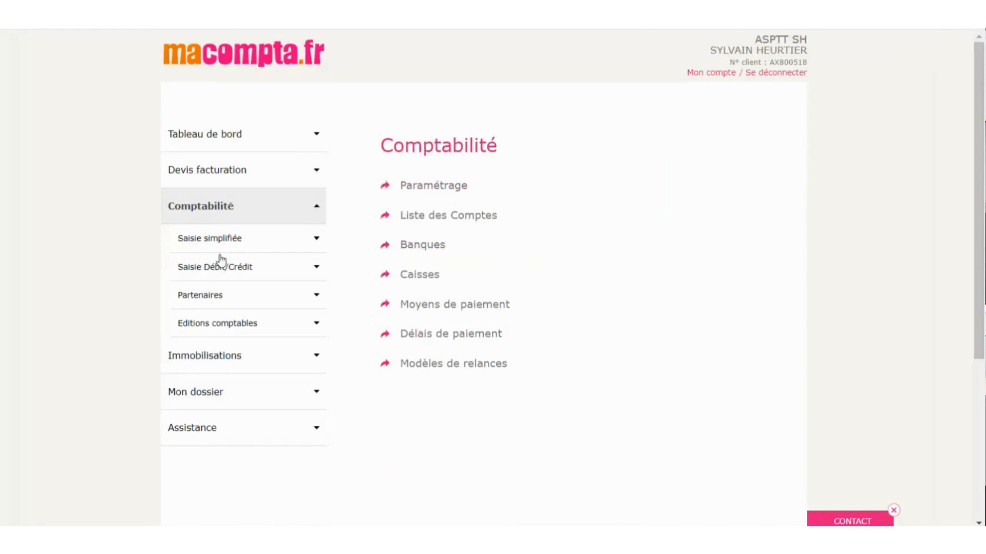
left_click(224, 303)
left_click(214, 323)
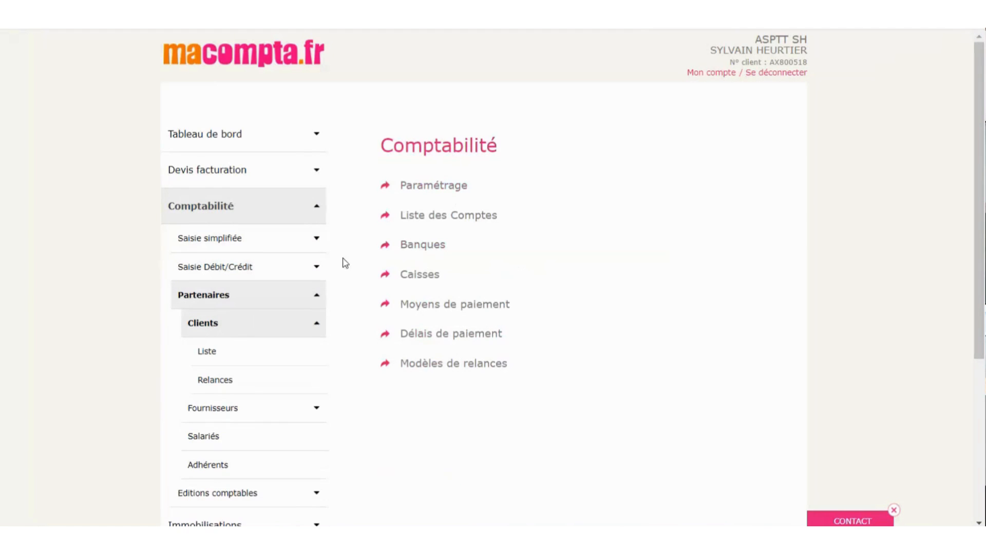
left_click(226, 392)
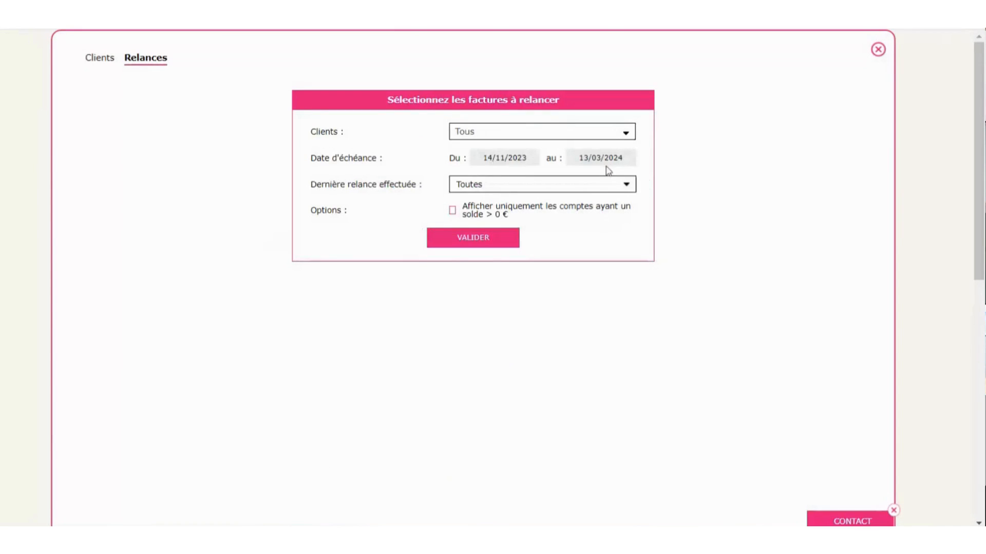
- Keep all clients (Tous) and all reminder levels (Toutes) and load the invoices to remind
left_click(502, 133)
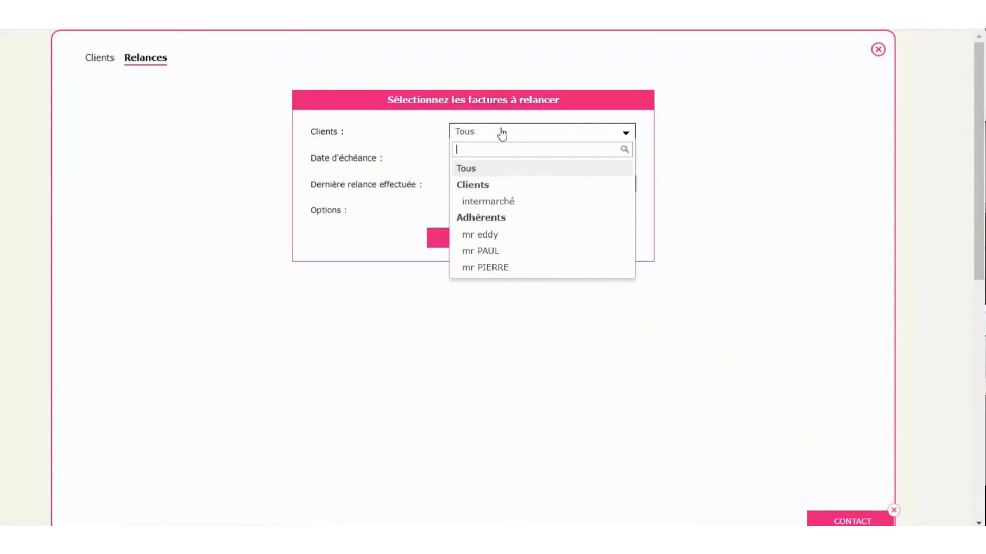
left_click(862, 173)
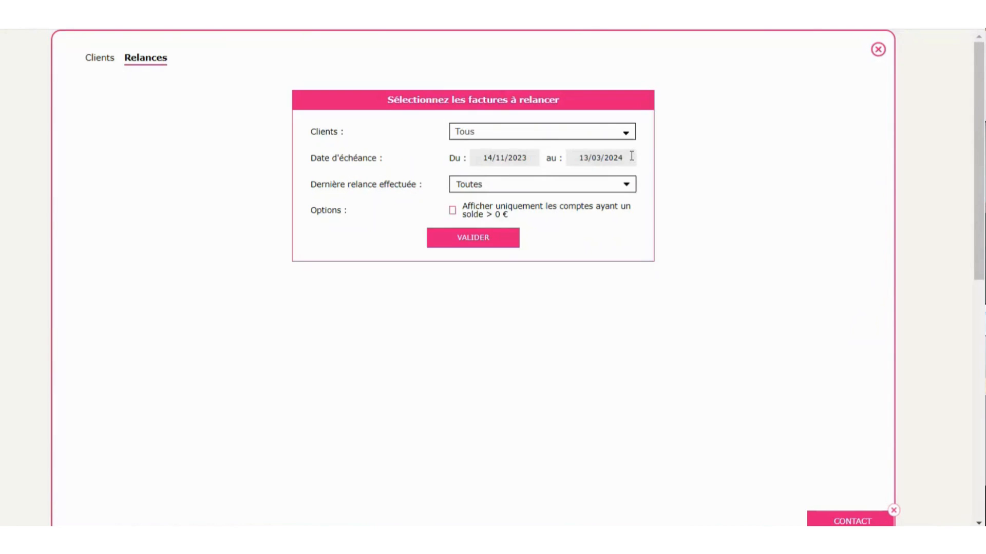
left_click(559, 189)
left_click(561, 190)
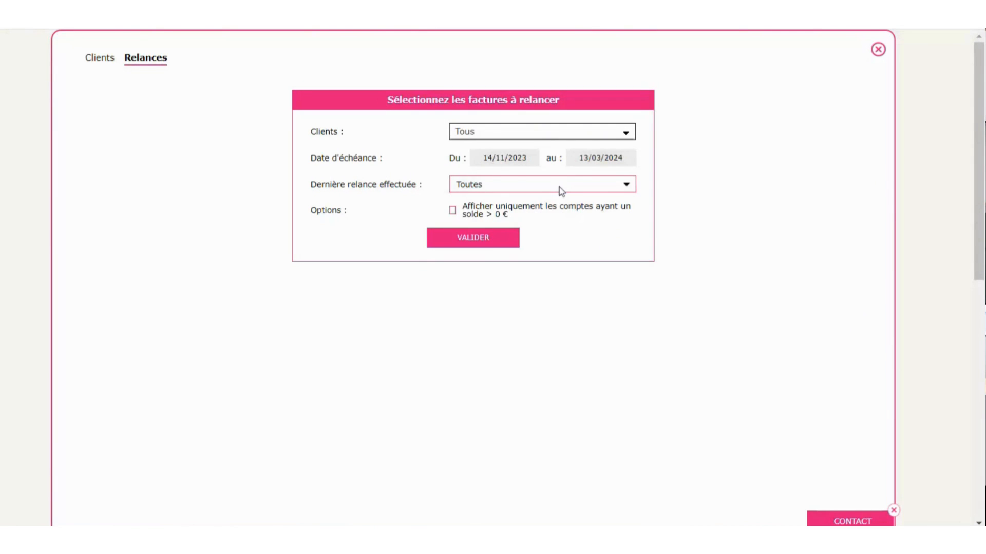
left_click(495, 244)
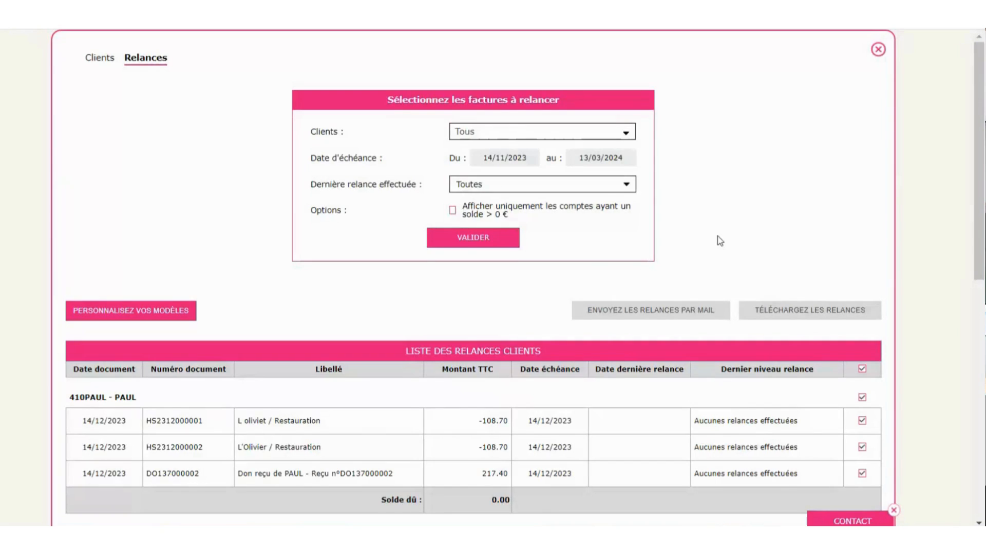
scroll(713, 241, "down", 6)
scroll(709, 243, "up", 3)
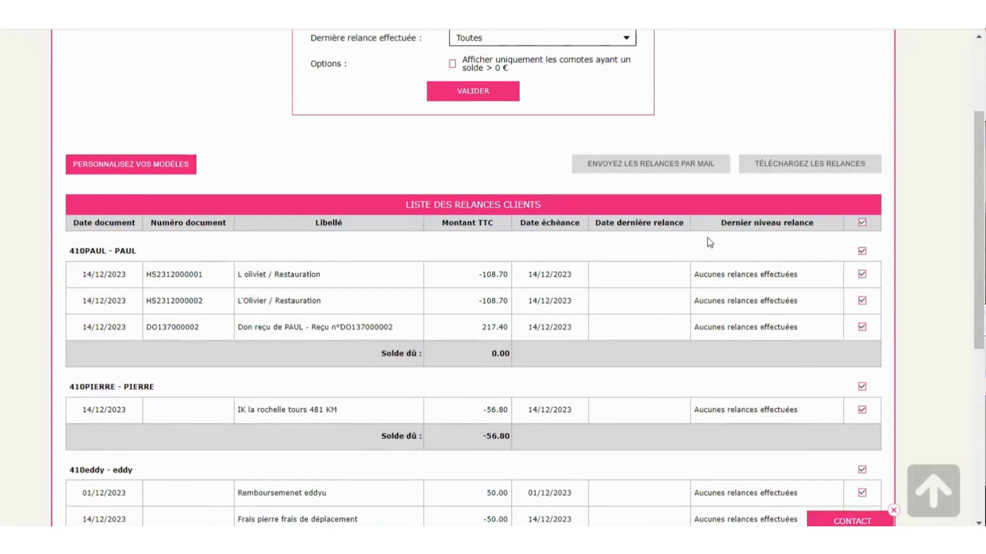
left_click(862, 274)
left_click(862, 301)
scroll(689, 291, "down", 3)
left_click(862, 347)
scroll(665, 343, "up", 6)
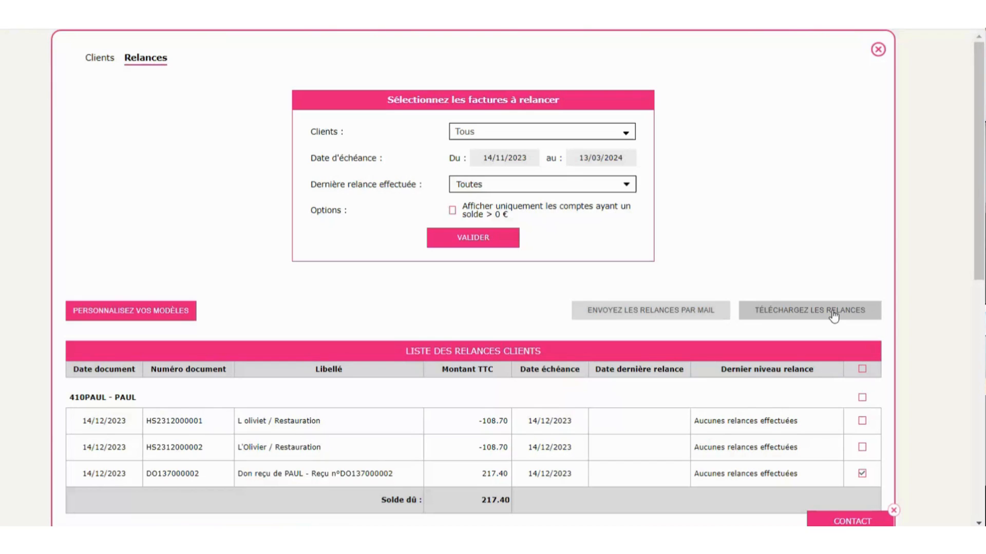
left_click(877, 53)
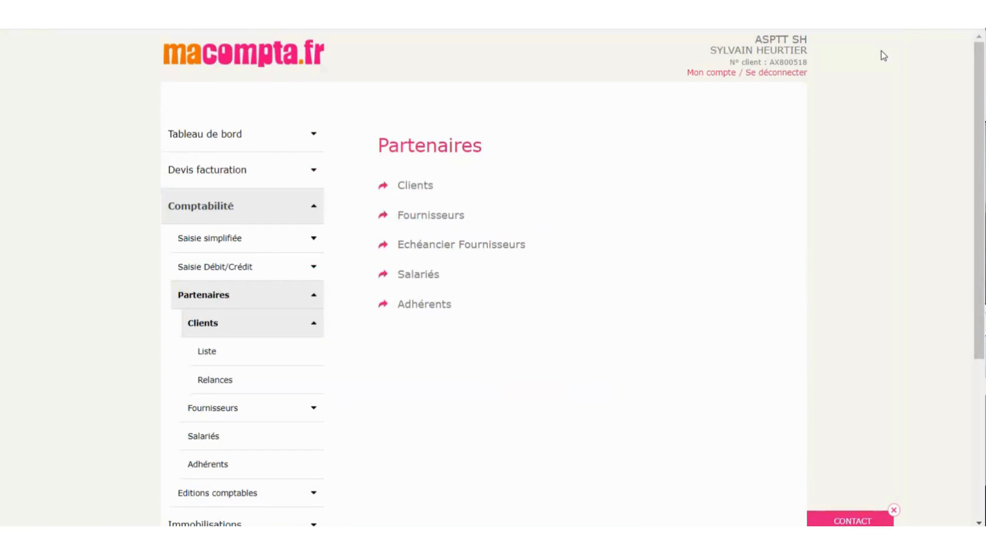
- Collapse the Comptabilité sidebar section and scroll down to the Mon dossier accounting settings
left_click(225, 216)
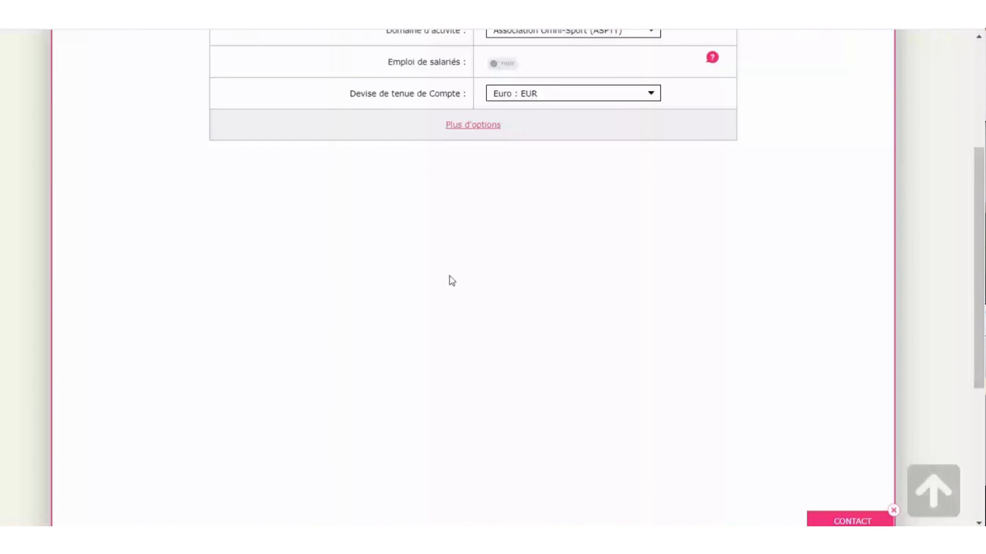
scroll(772, 278, "down", 4)
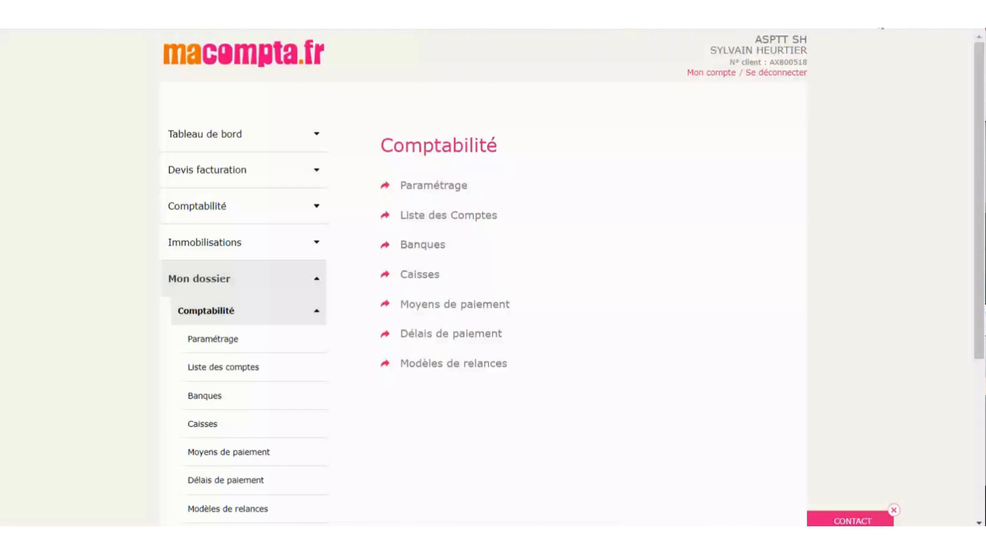
- In Devis facturation > Factures, mark invoice FA0002 for intermarché as « Payé » from its ≡ menu
left_click(210, 170)
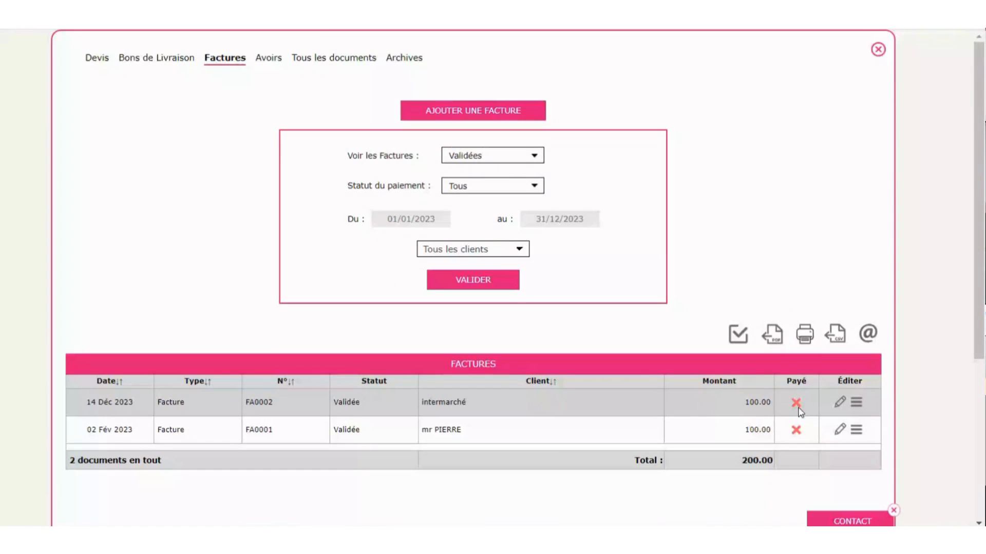
scroll(750, 200, "down", 3)
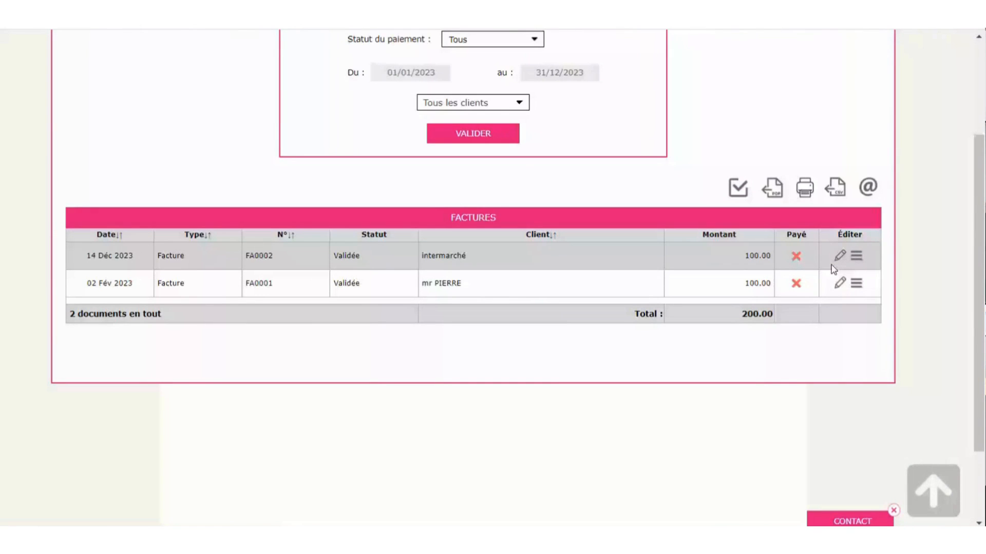
left_click(857, 256)
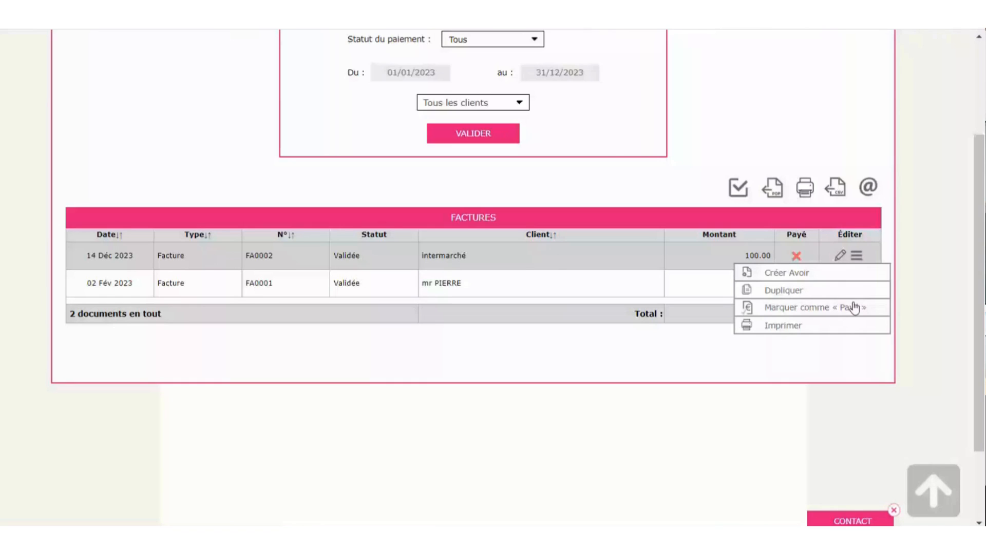
left_click(854, 307)
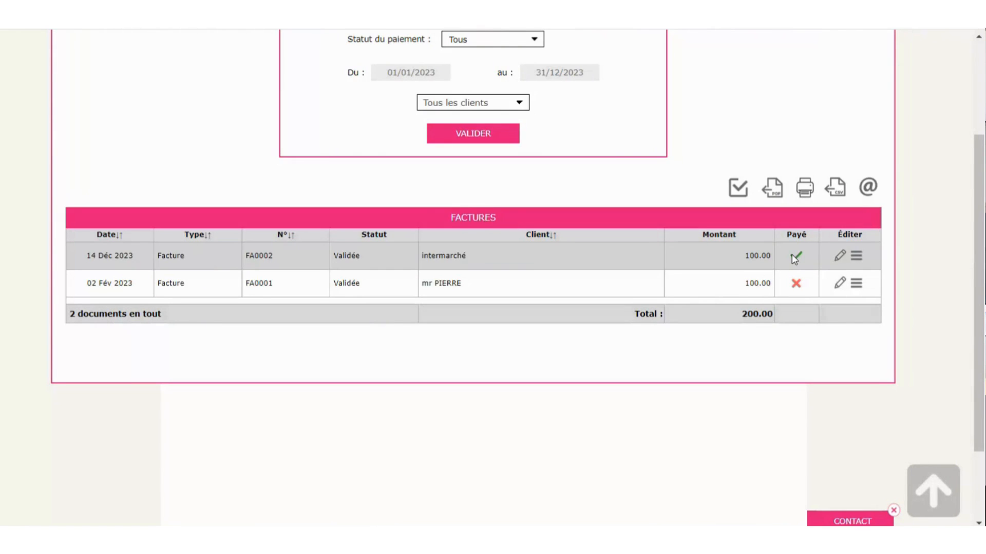
scroll(791, 260, "up", 3)
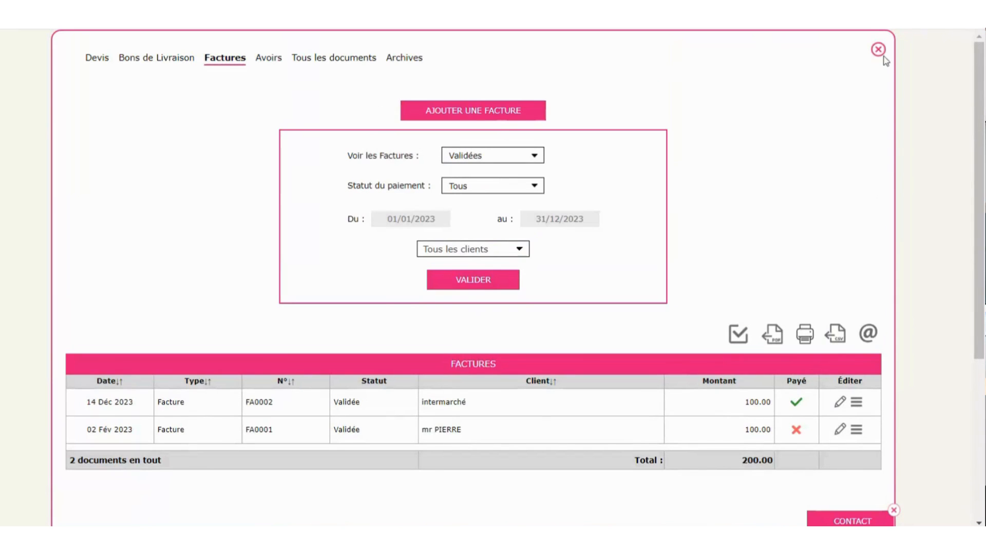
- Close the invoices window and open the supplier list under Comptabilité > Partenaires > Fournisseurs
left_click(878, 50)
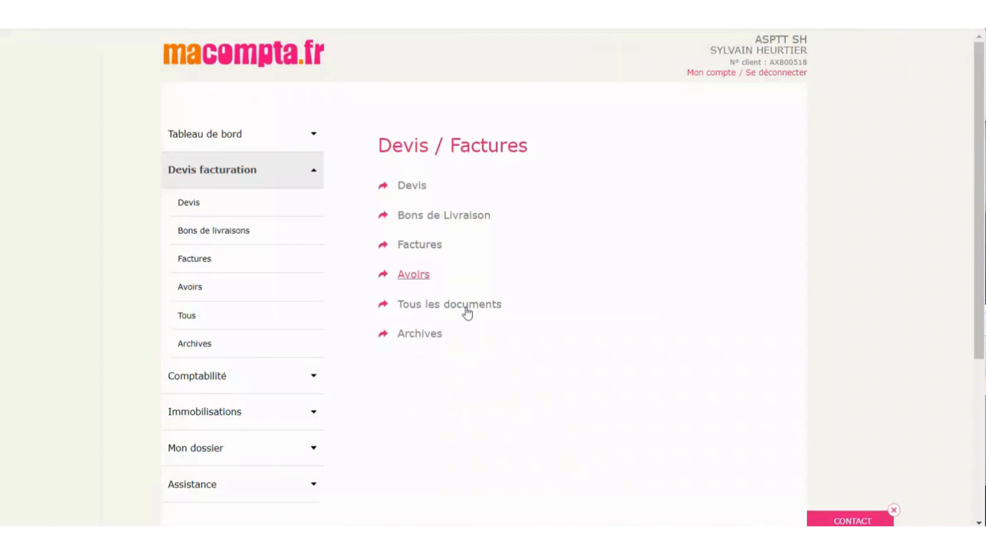
left_click(218, 175)
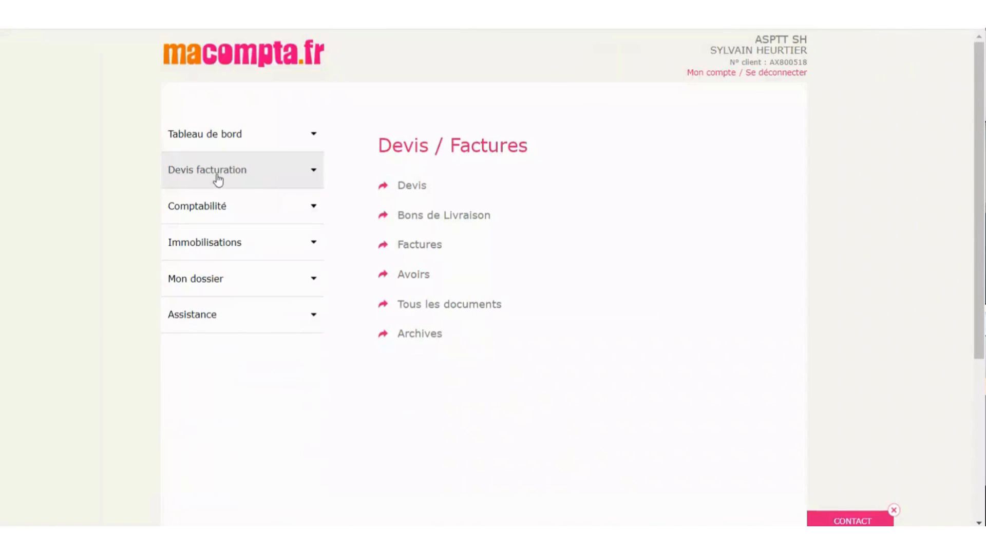
left_click(211, 211)
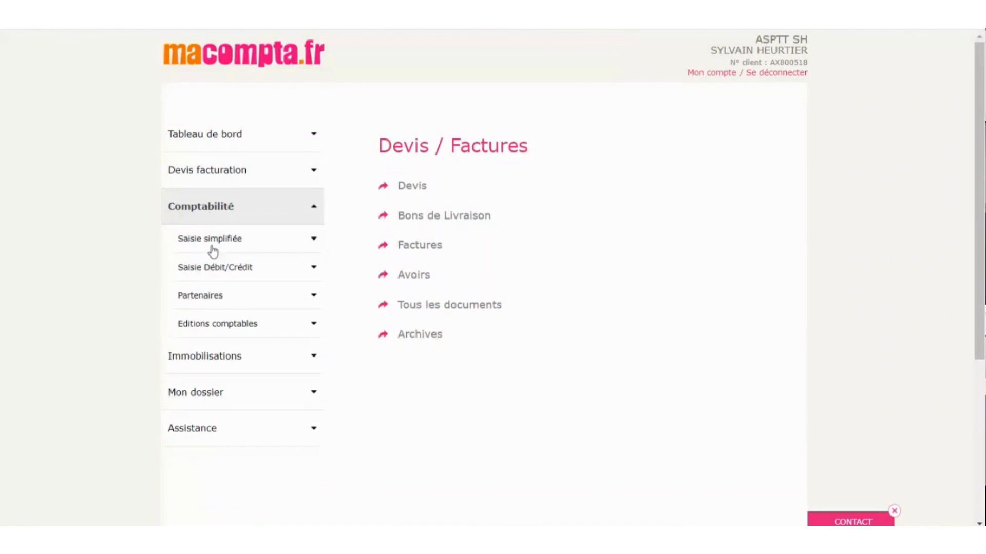
left_click(206, 297)
left_click(215, 362)
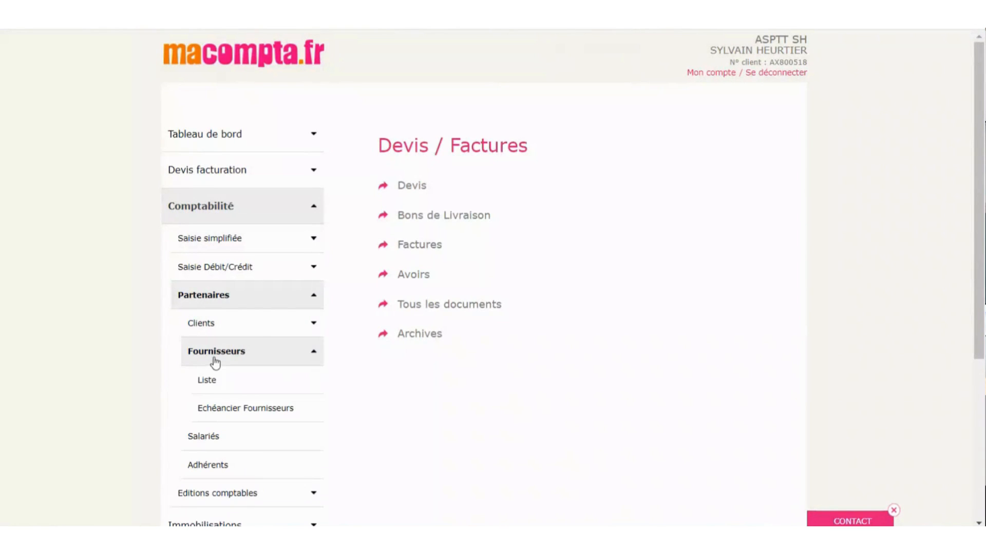
left_click(207, 383)
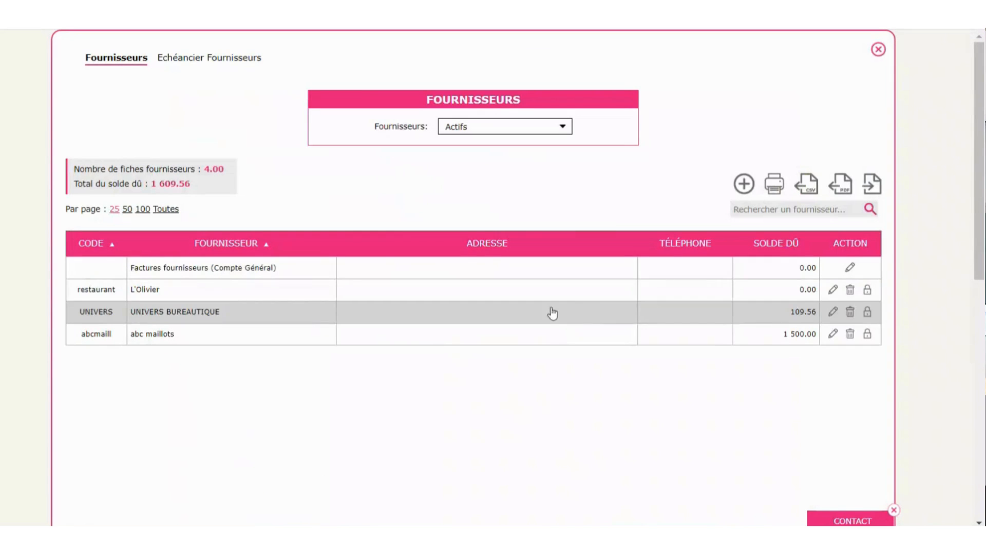
- Show the Echéancier Fournisseurs payment schedule with all payment methods selected
left_click(222, 59)
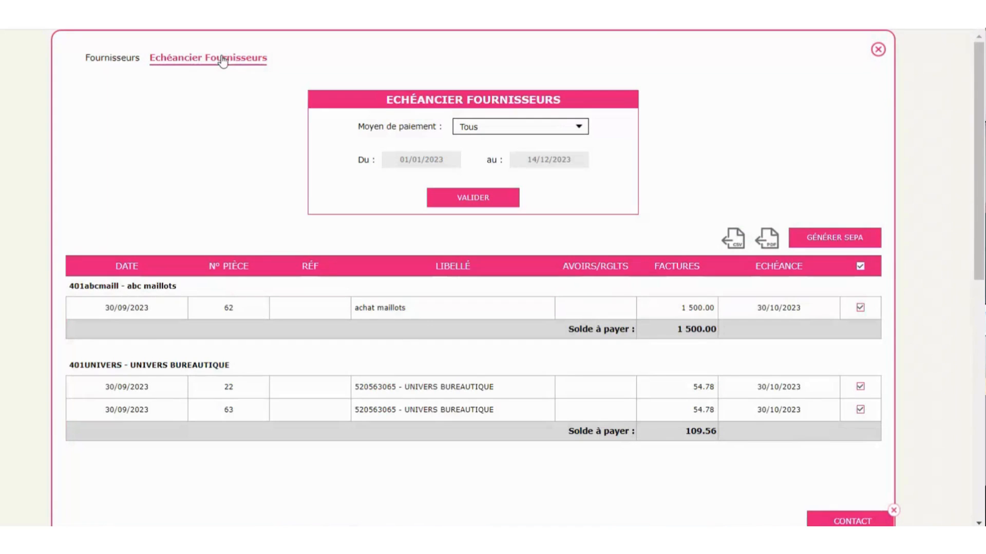
left_click(505, 131)
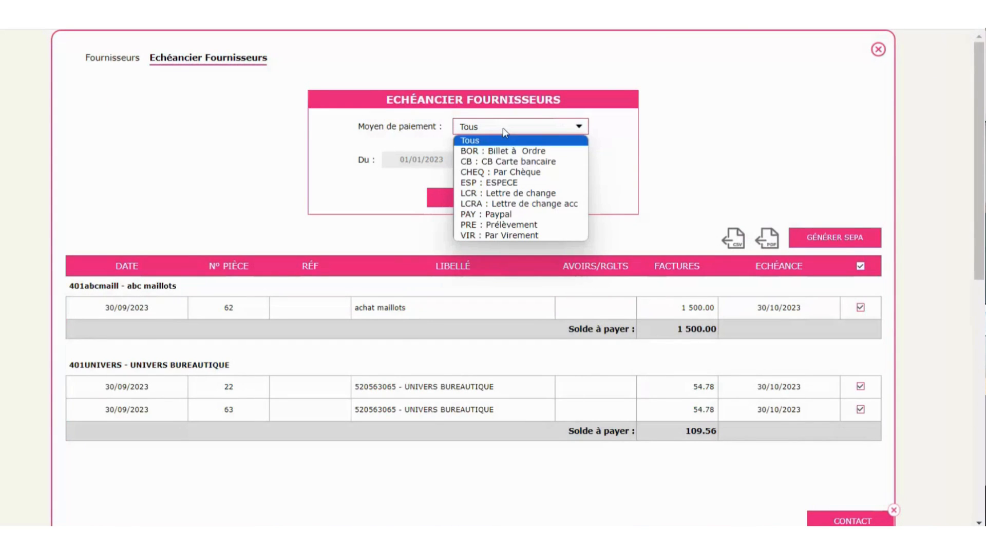
left_click(645, 152)
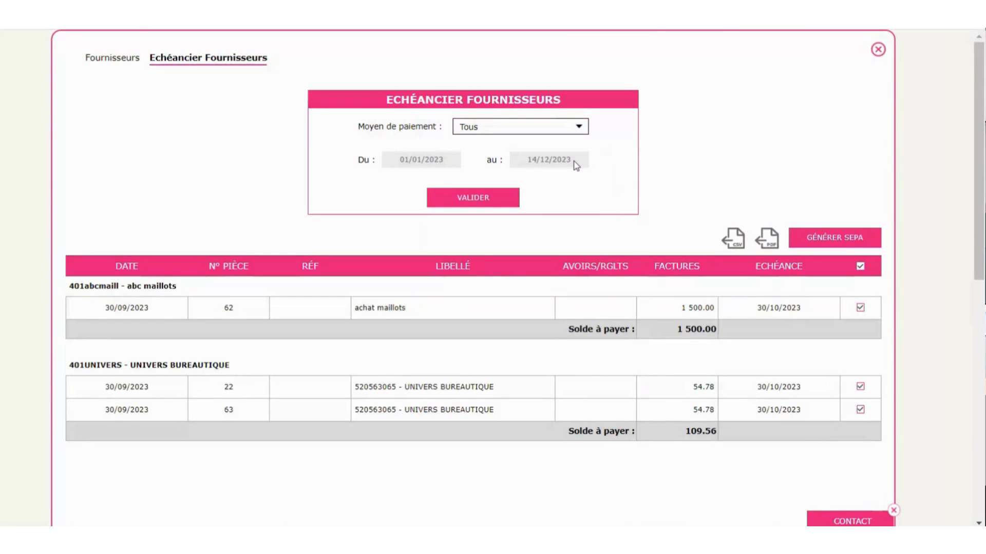
left_click(567, 131)
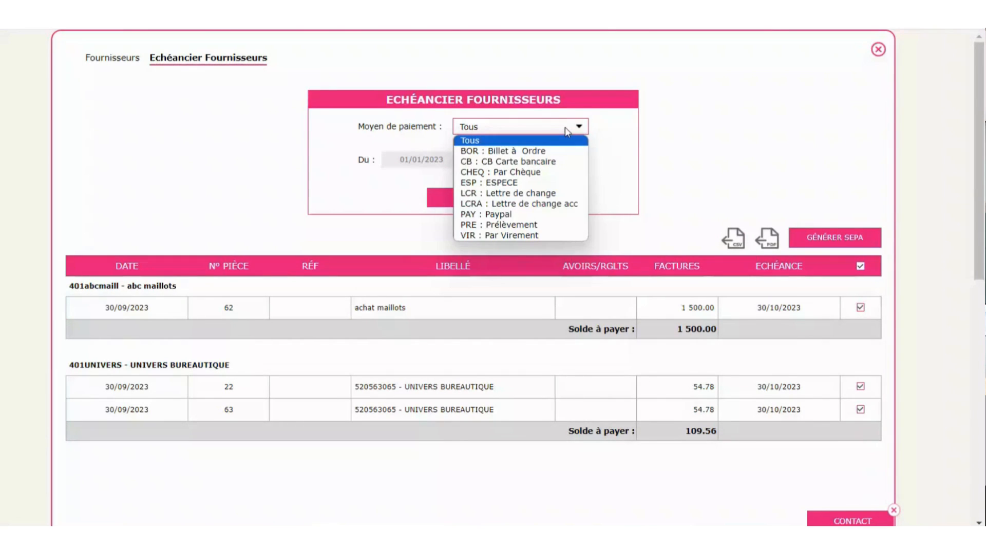
left_click(566, 131)
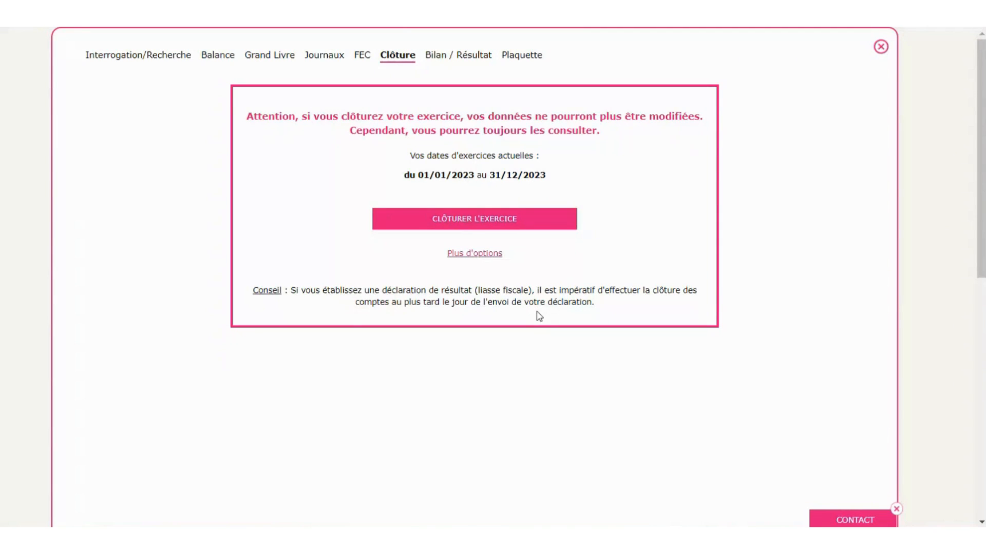
- Close the year-end closing window and open Mon dossier > Comptabilité > Paramétrage with Plus d'options expanded
left_click(881, 47)
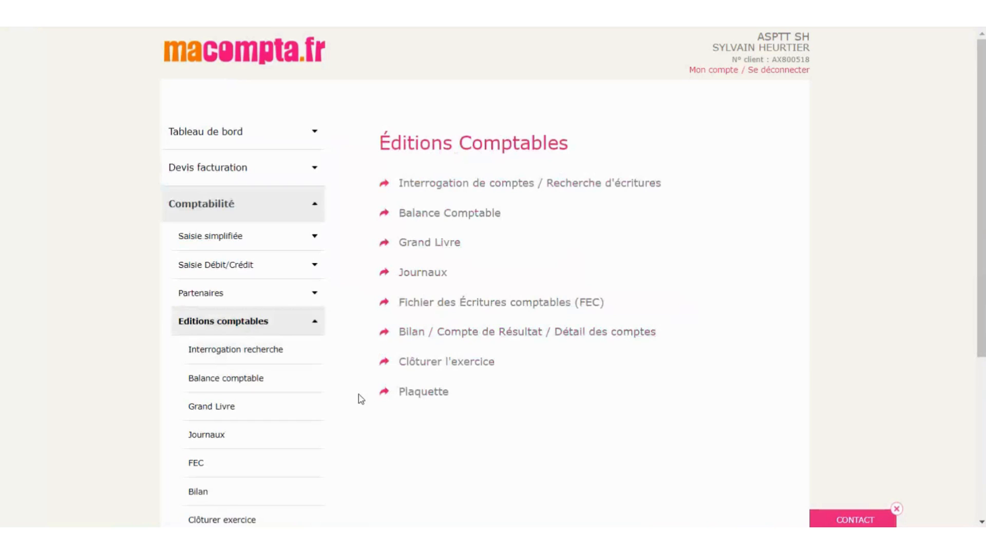
left_click(247, 320)
scroll(244, 323, "down", 2)
left_click(217, 322)
left_click(226, 235)
left_click(230, 264)
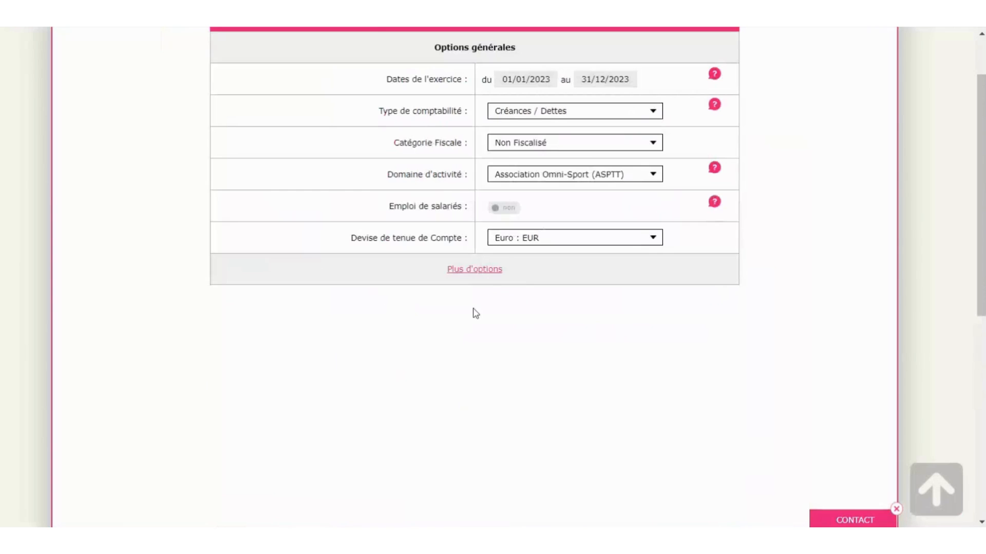
left_click(458, 272)
scroll(672, 324, "down", 5)
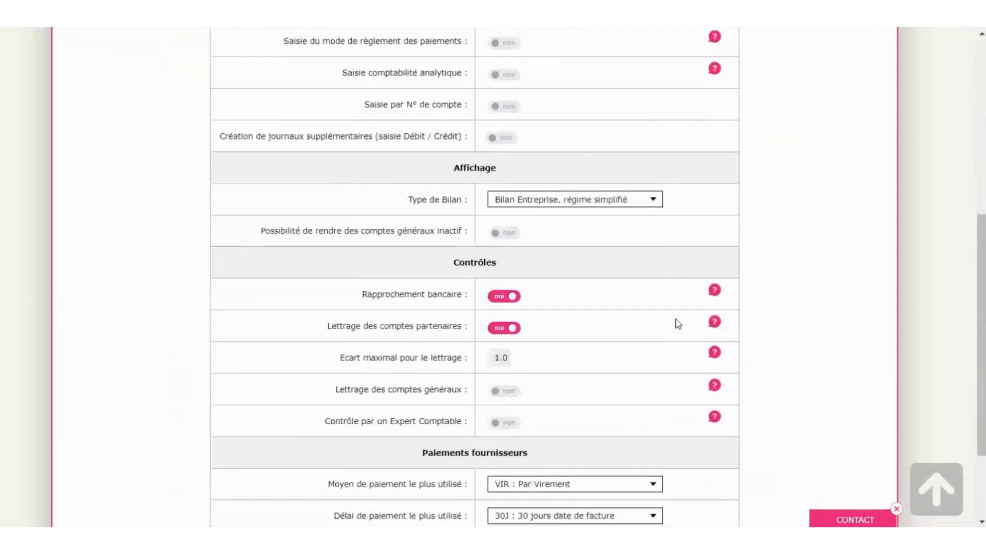